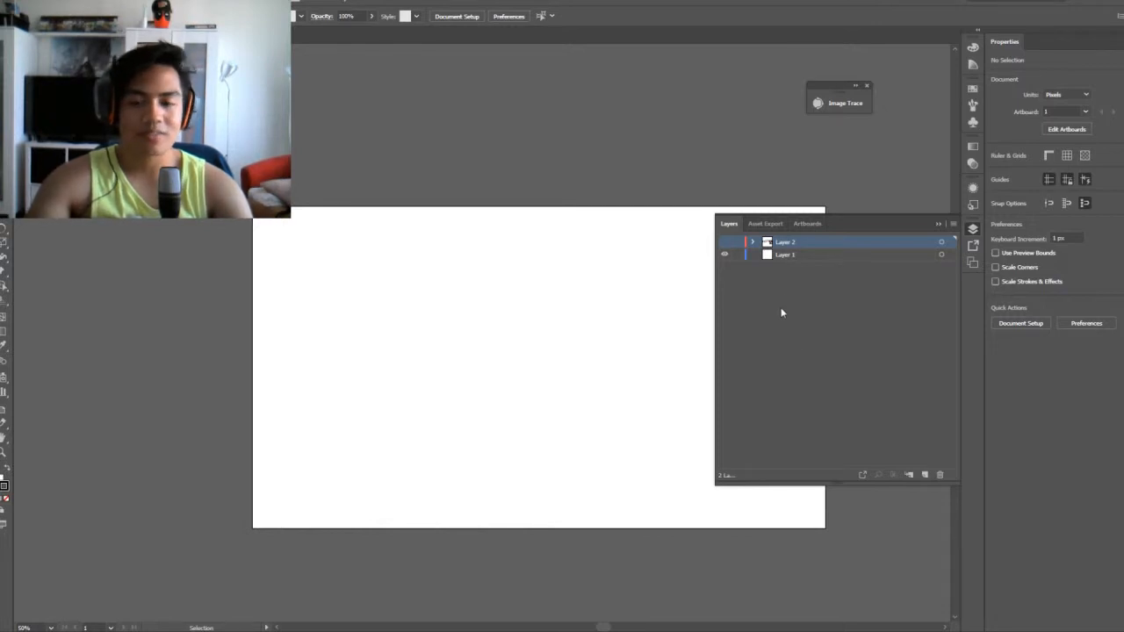
{"action": "key", "text": "ctrl+plus"}
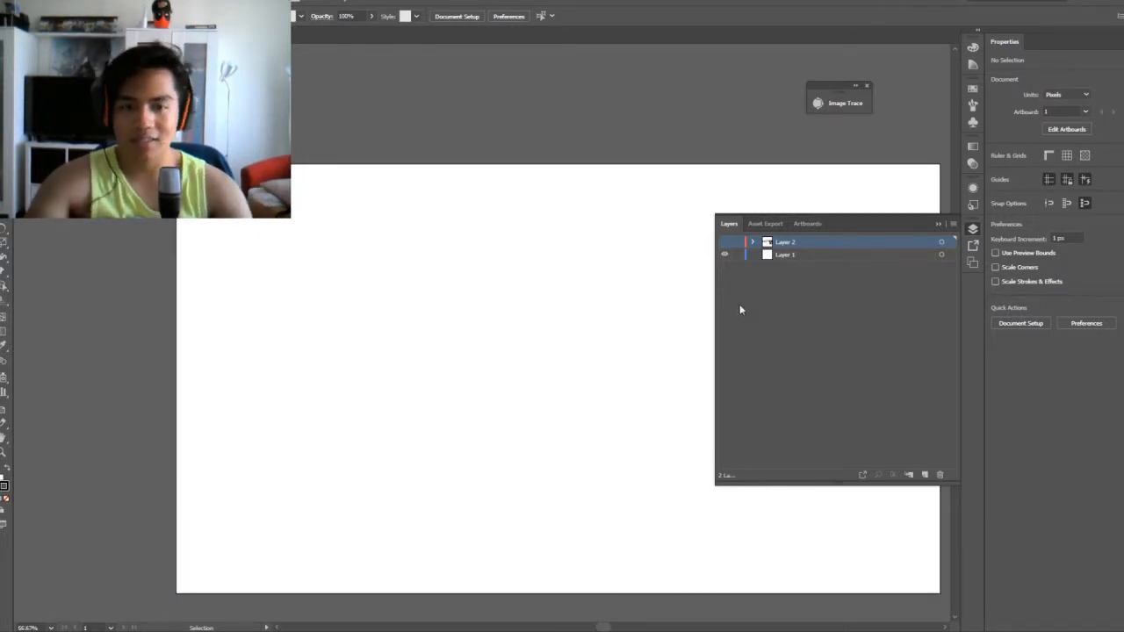
{"action": "key", "text": "space"}
{"action": "left_click_drag", "start_coordinate": [624, 365], "coordinate": [492, 359]}
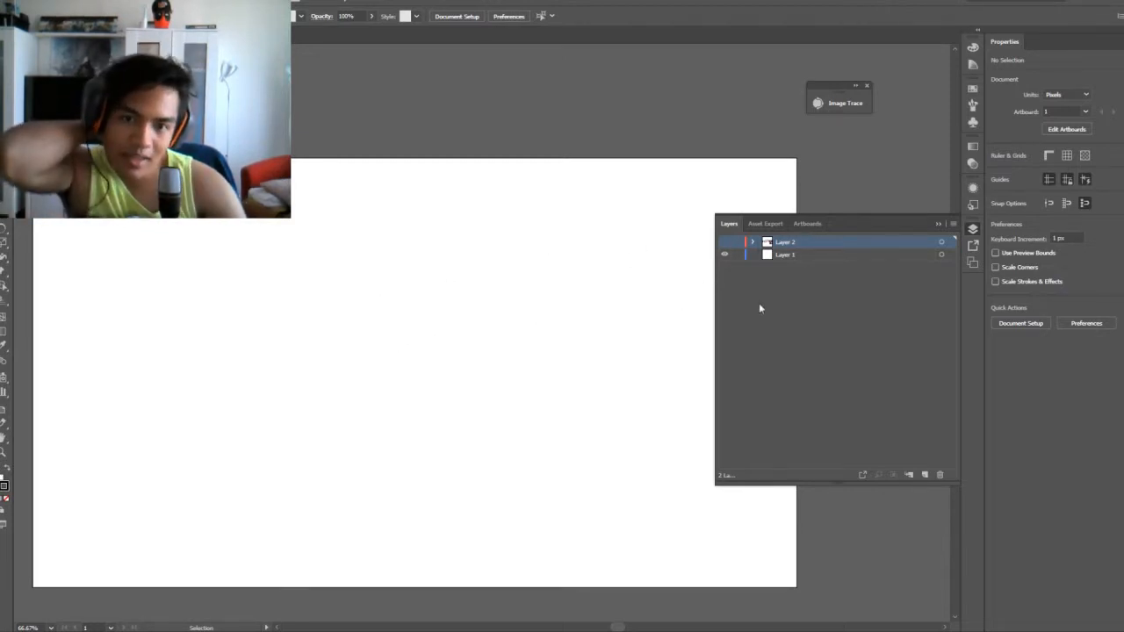
{"action": "left_click_drag", "start_coordinate": [469, 312], "coordinate": [485, 312]}
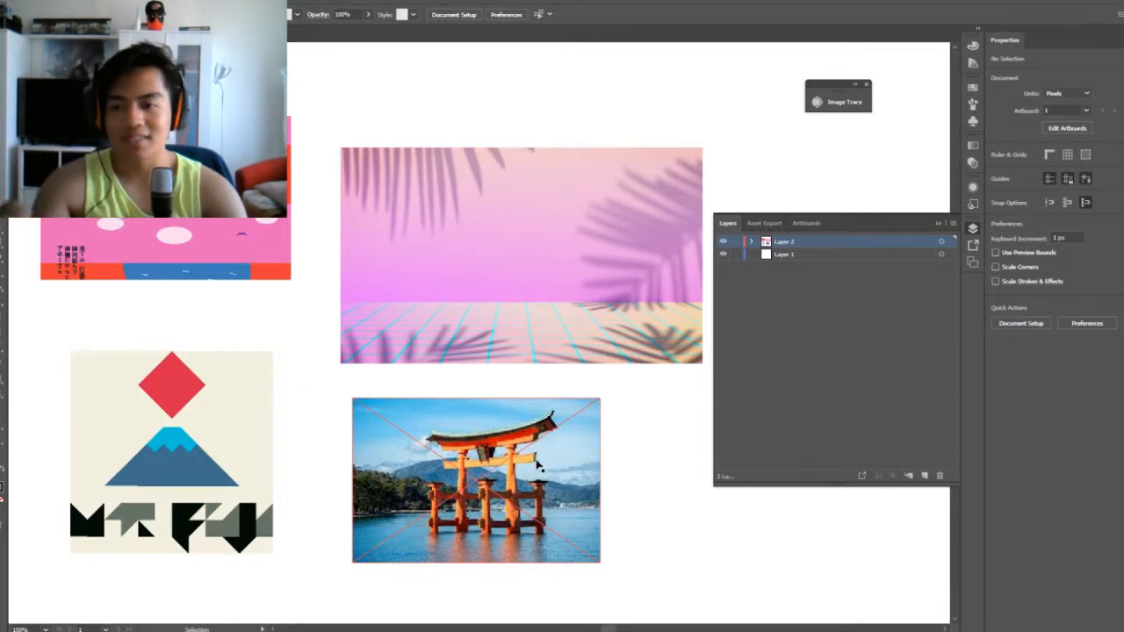
{"action": "left_click_drag", "start_coordinate": [650, 122], "coordinate": [260, 425]}
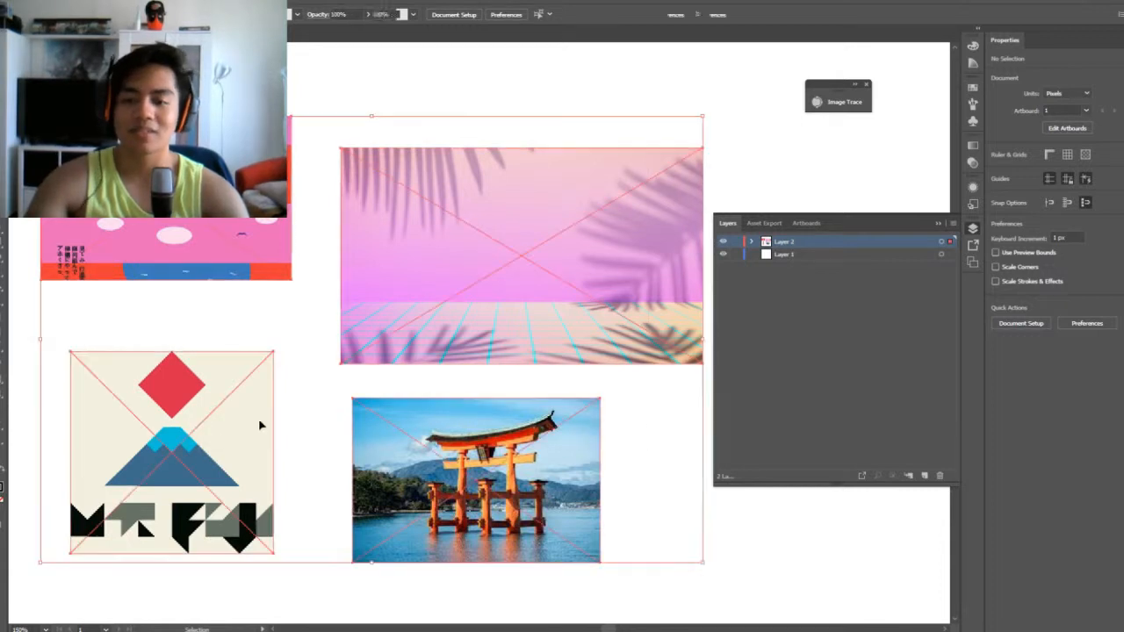
{"action": "left_click", "coordinate": [471, 104]}
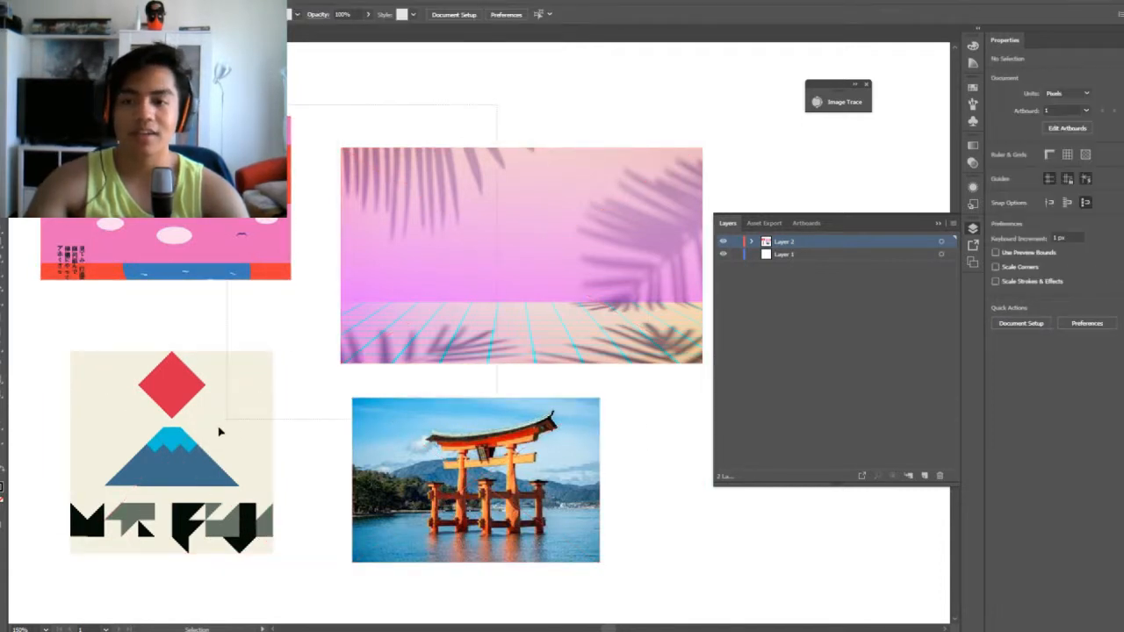
{"action": "key", "text": "ctrl+a"}
{"action": "left_click", "coordinate": [507, 94]}
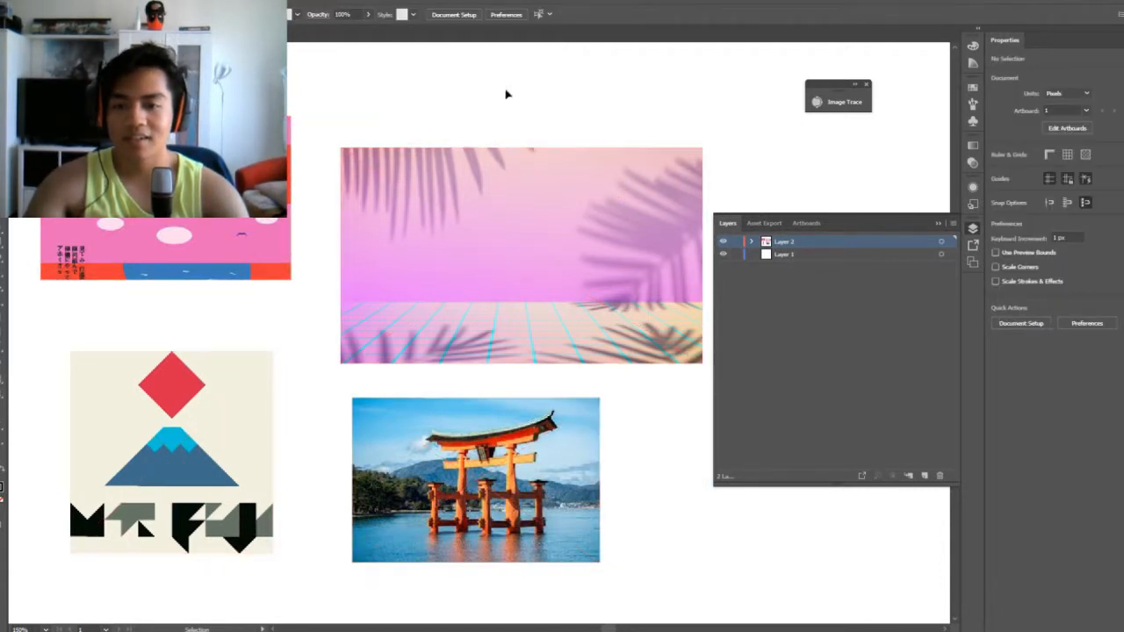
{"action": "left_click", "coordinate": [519, 239]}
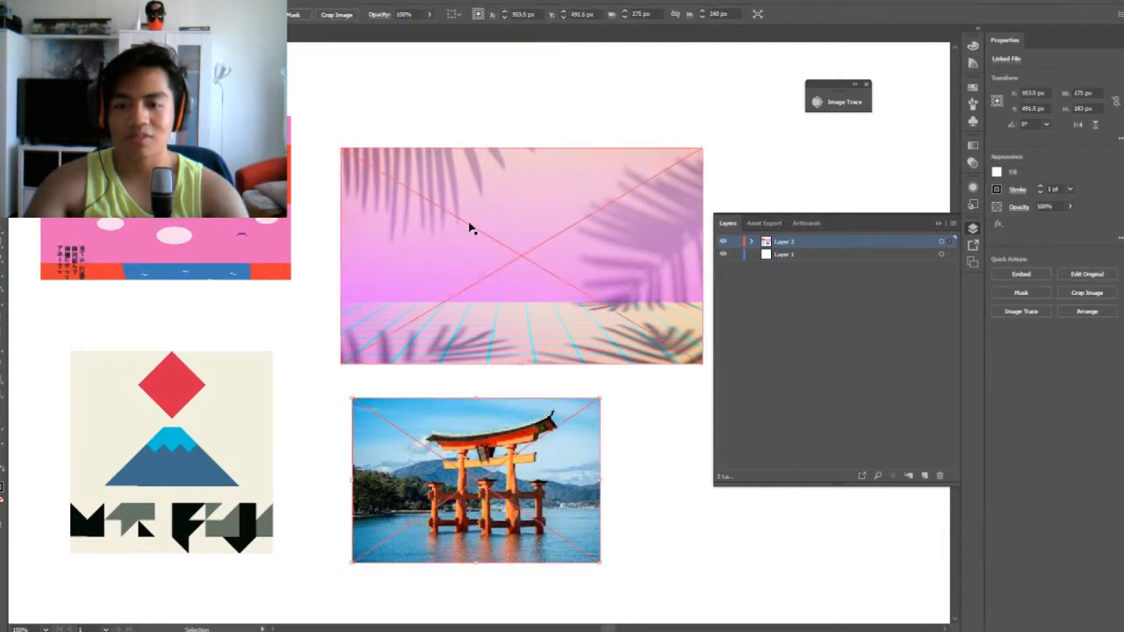
{"action": "left_click", "coordinate": [475, 441]}
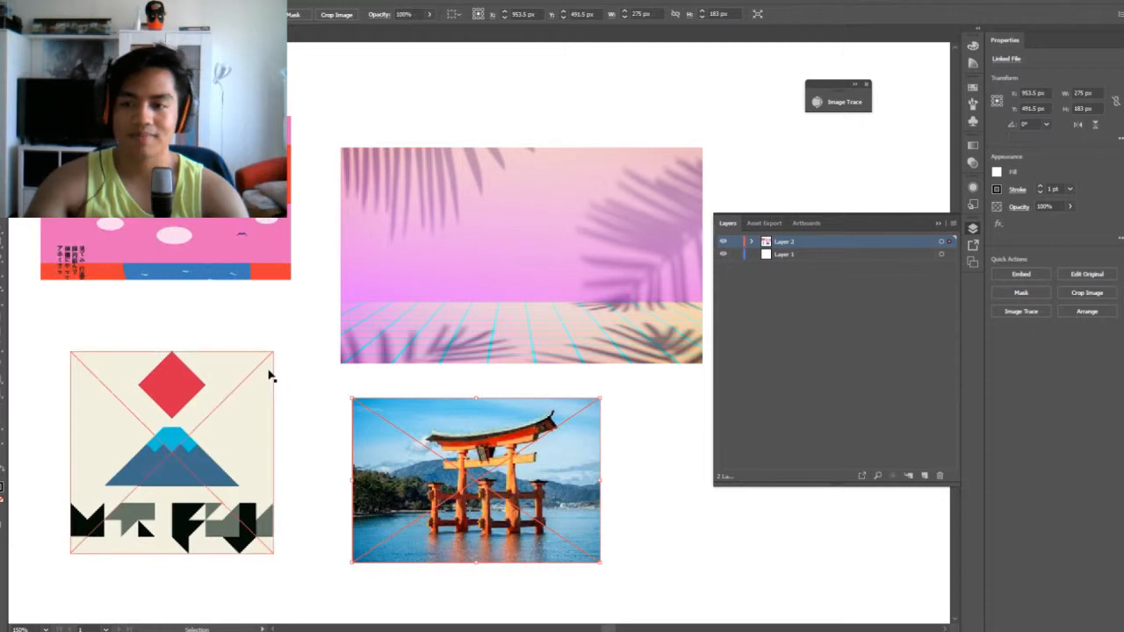
Move the Japanese poster, palm-shadow backdrop and Mt. Fuji images so the four reference images sit closer together
{"action": "left_click_drag", "start_coordinate": [245, 250], "coordinate": [250, 257]}
{"action": "left_click", "coordinate": [433, 259]}
{"action": "left_click_drag", "start_coordinate": [433, 259], "coordinate": [472, 255]}
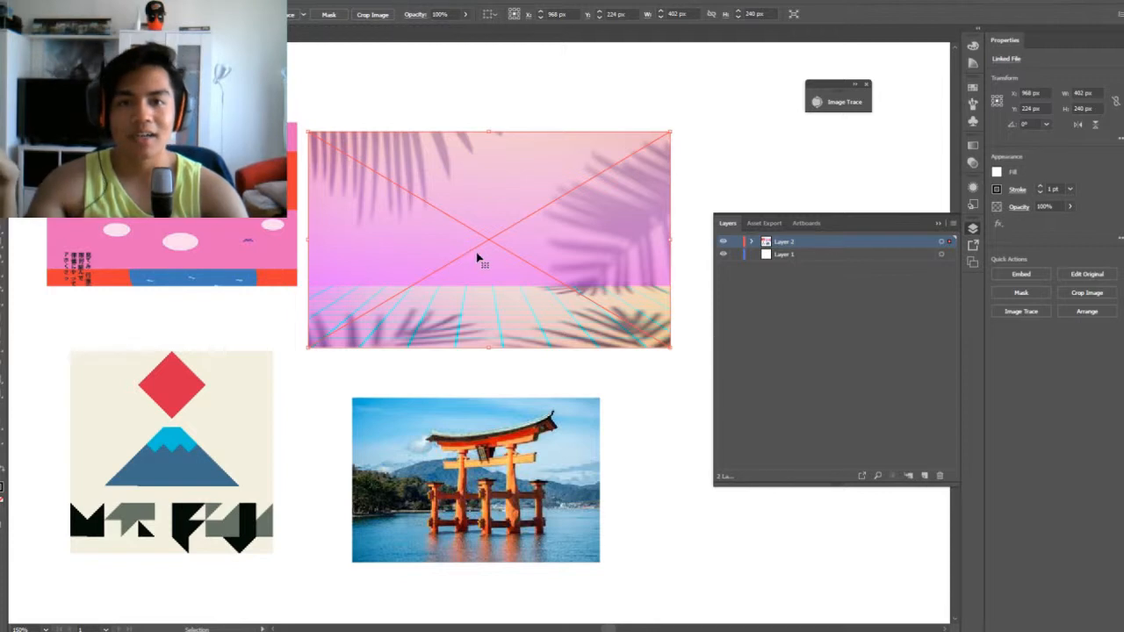
{"action": "left_click_drag", "start_coordinate": [268, 446], "coordinate": [185, 455]}
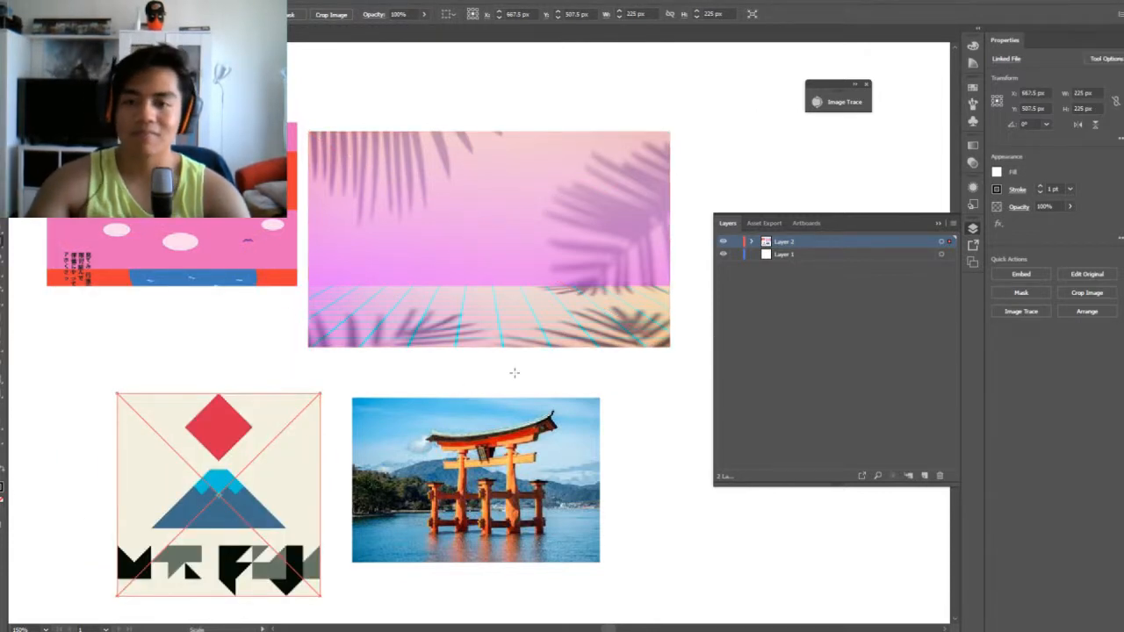
{"action": "key", "text": "s"}
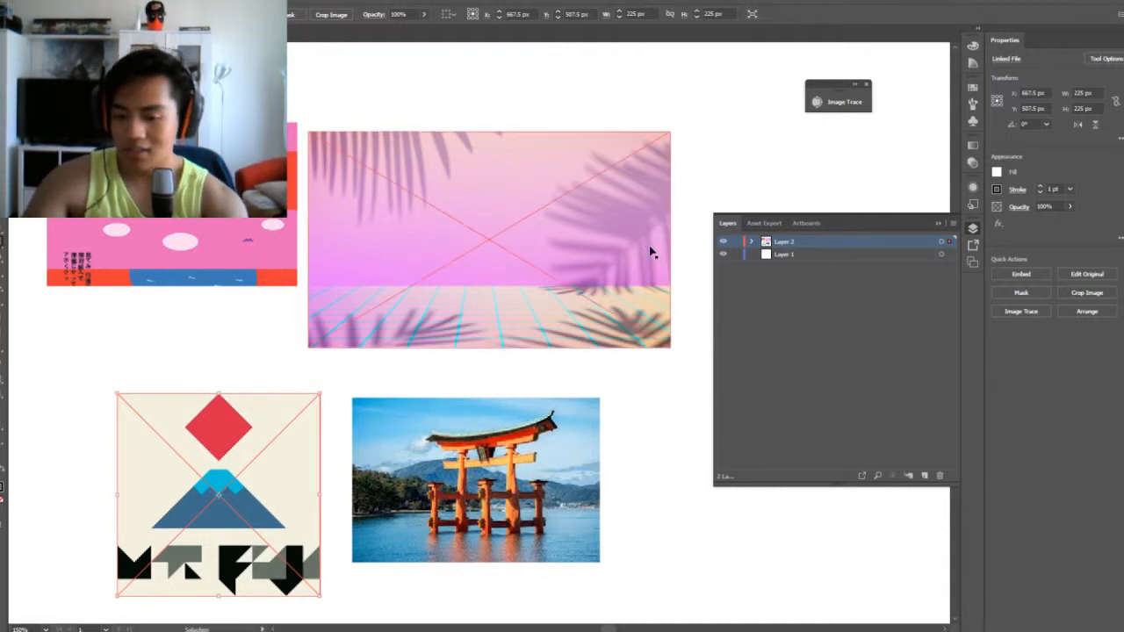
{"action": "scroll", "coordinate": [651, 247], "scroll_direction": "down", "scroll_amount": 2}
{"action": "left_click_drag", "start_coordinate": [593, 394], "coordinate": [331, 427]}
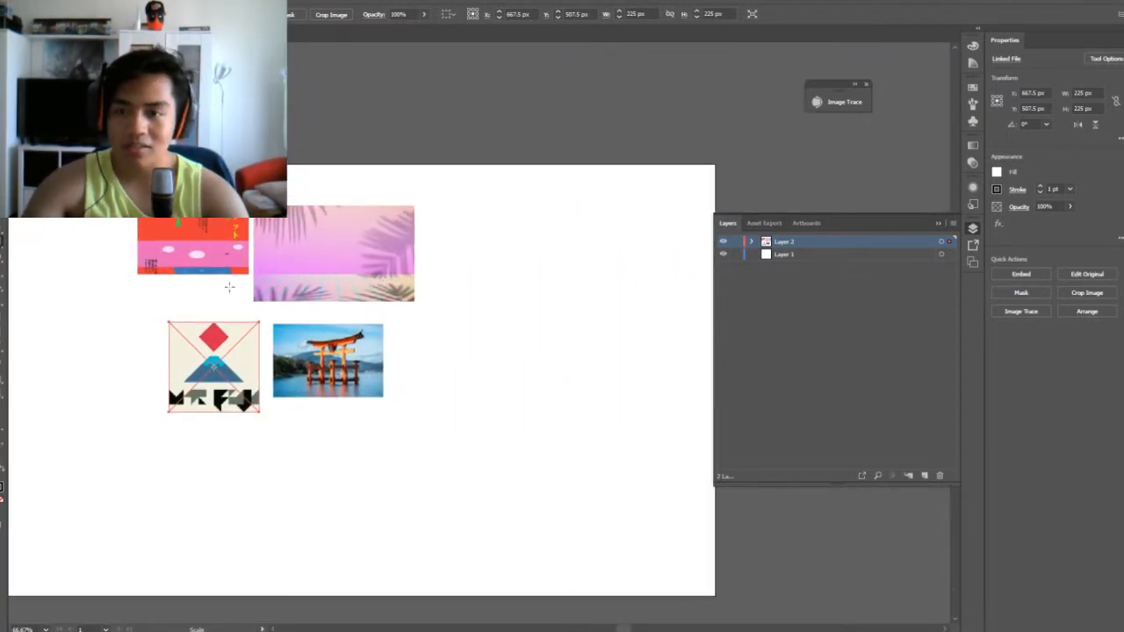
{"action": "left_click_drag", "start_coordinate": [118, 241], "coordinate": [429, 419]}
{"action": "key", "text": "ctrl+z"}
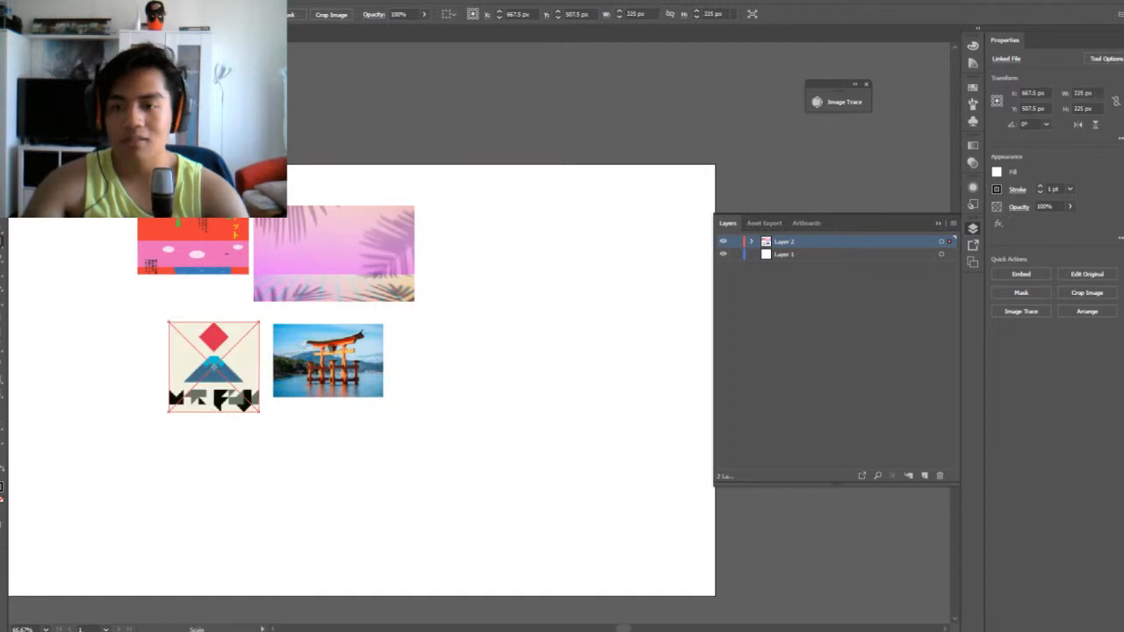
{"action": "left_click_drag", "start_coordinate": [125, 178], "coordinate": [409, 408]}
{"action": "key", "text": "ctrl+z"}
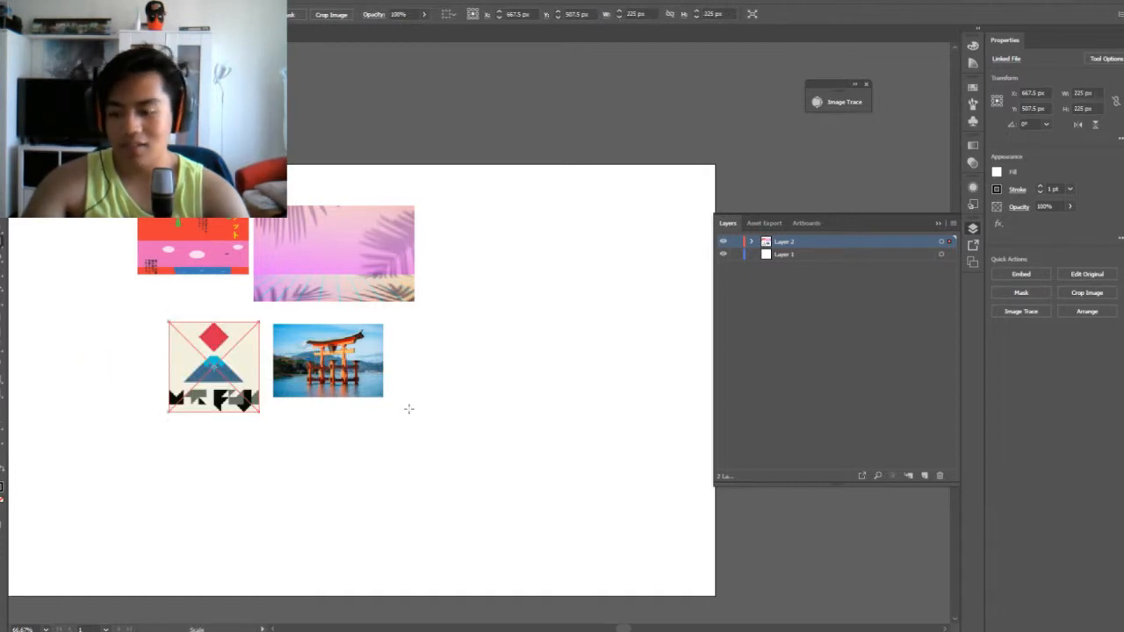
Move all four reference images together to the right side of the artboard, leaving the left side free for drawing
{"action": "key", "text": "ctrl+a"}
{"action": "left_click_drag", "start_coordinate": [273, 279], "coordinate": [547, 294]}
{"action": "left_click_drag", "start_coordinate": [198, 339], "coordinate": [296, 352]}
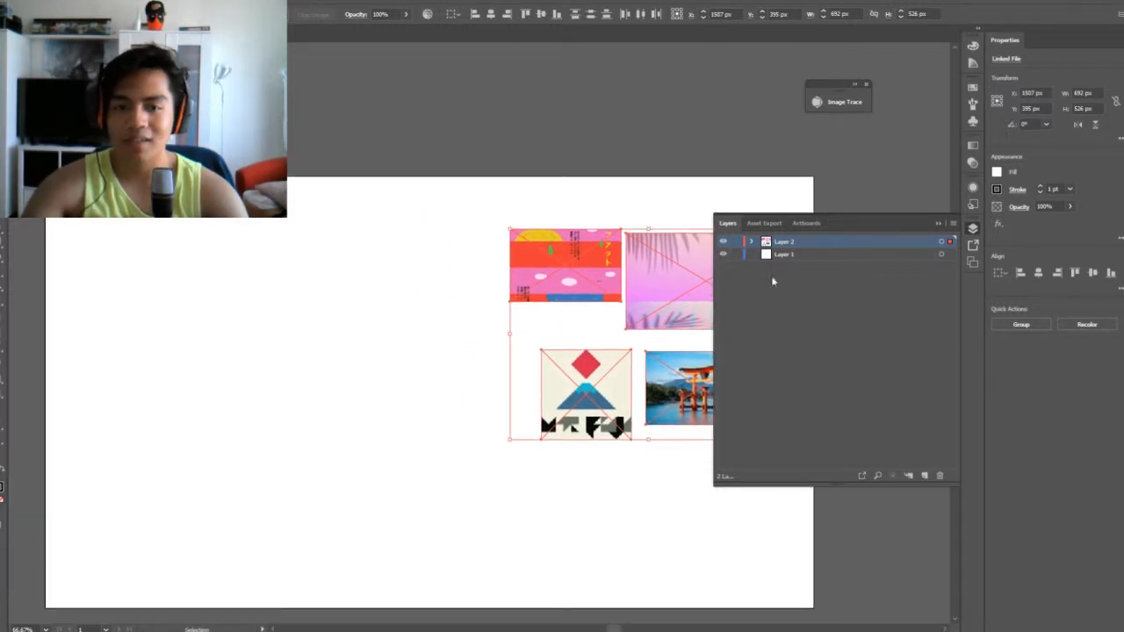
Make Layer 1 the active layer and lock Layer 2, which holds the reference images
{"action": "left_click", "coordinate": [783, 256]}
{"action": "left_click", "coordinate": [318, 335]}
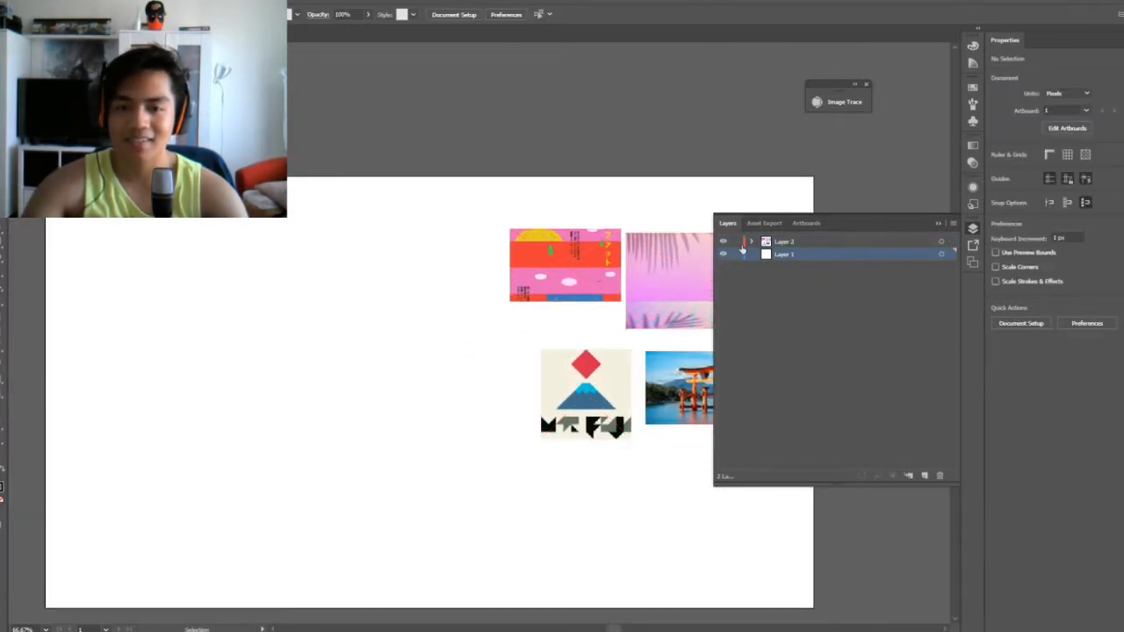
{"action": "left_click_drag", "start_coordinate": [362, 300], "coordinate": [394, 299]}
Draw a black vertical rectangle about 342 px tall for the gate's pillar and narrow it to about 46 px wide
{"action": "scroll", "coordinate": [394, 299], "scroll_direction": "up", "scroll_amount": 2}
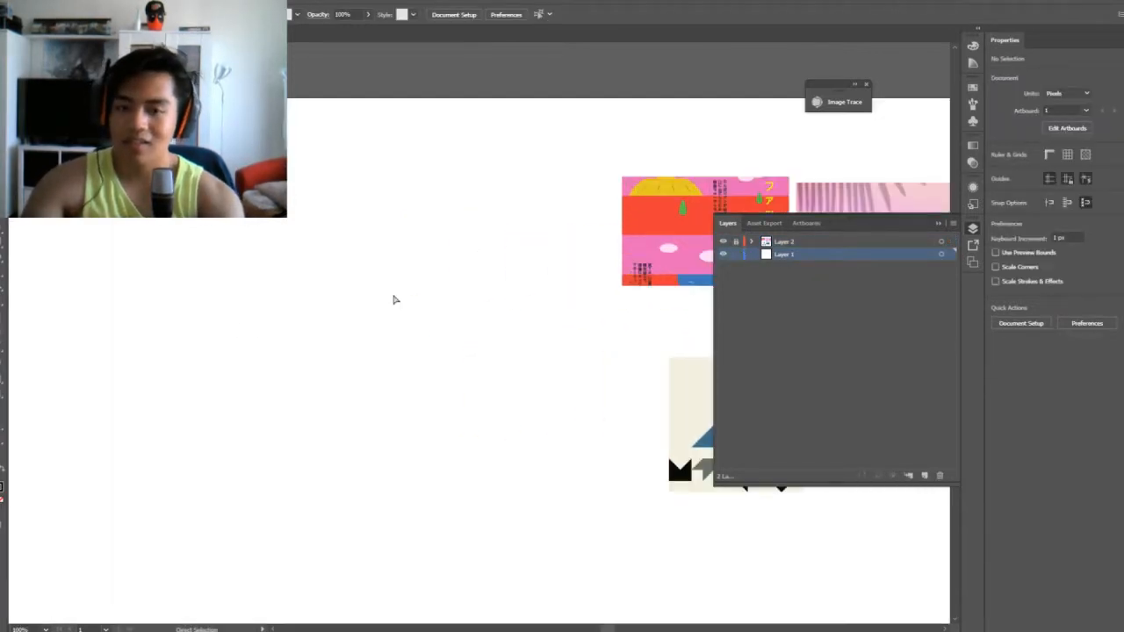
{"action": "left_click_drag", "start_coordinate": [464, 334], "coordinate": [115, 265]}
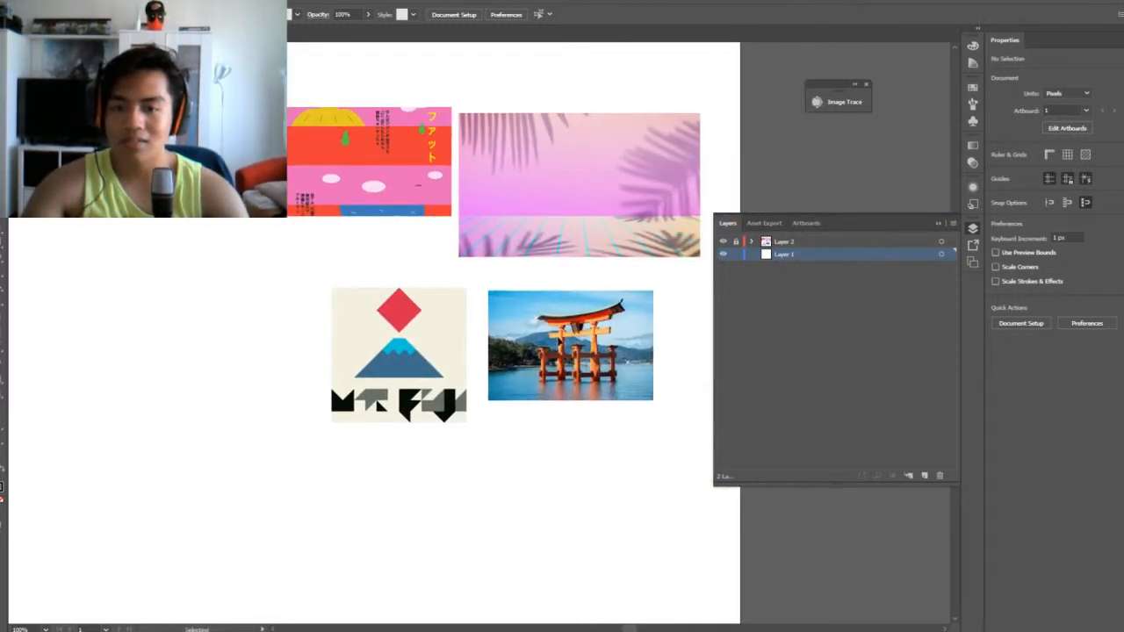
{"action": "left_click_drag", "start_coordinate": [179, 313], "coordinate": [232, 268]}
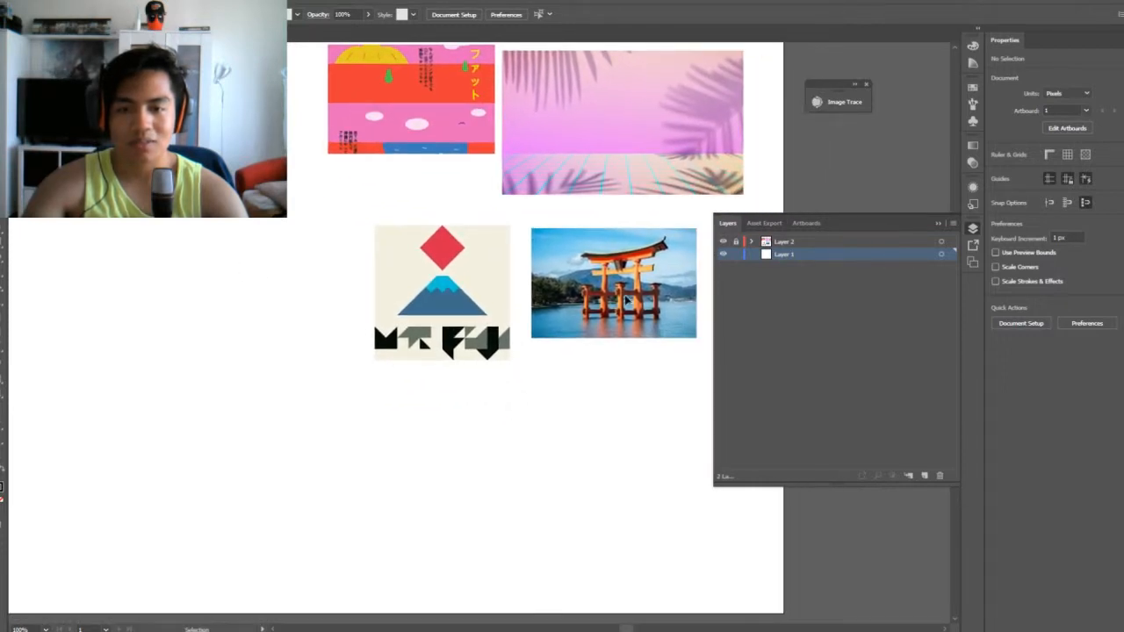
{"action": "left_click_drag", "start_coordinate": [235, 205], "coordinate": [420, 254]}
{"action": "left_click_drag", "start_coordinate": [313, 235], "coordinate": [225, 241]}
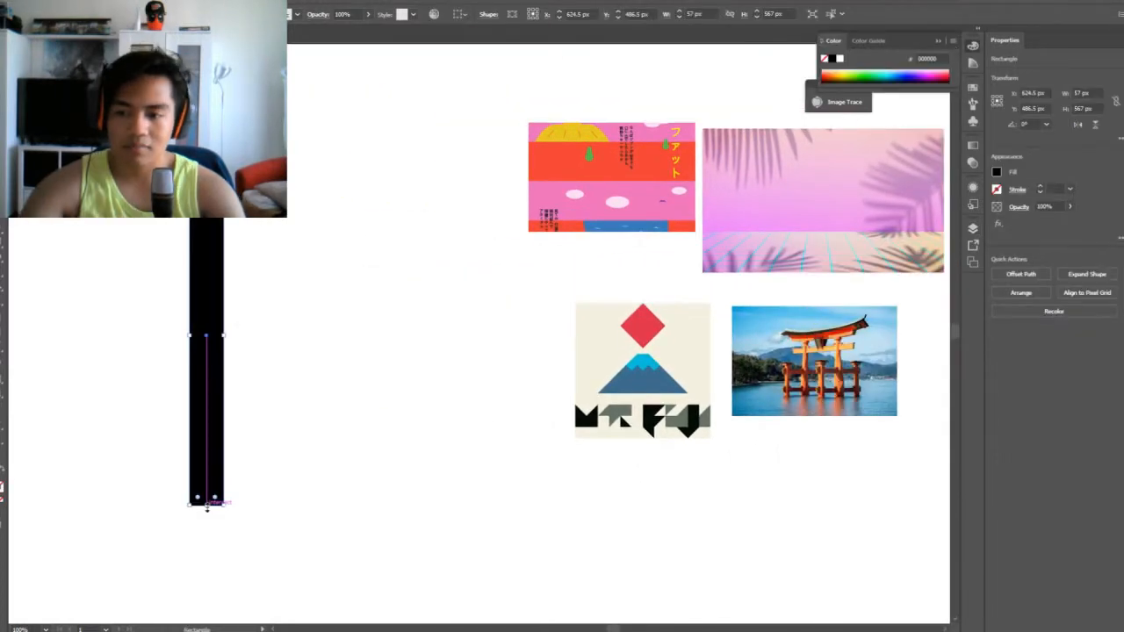
{"action": "left_click_drag", "start_coordinate": [206, 499], "coordinate": [206, 368]}
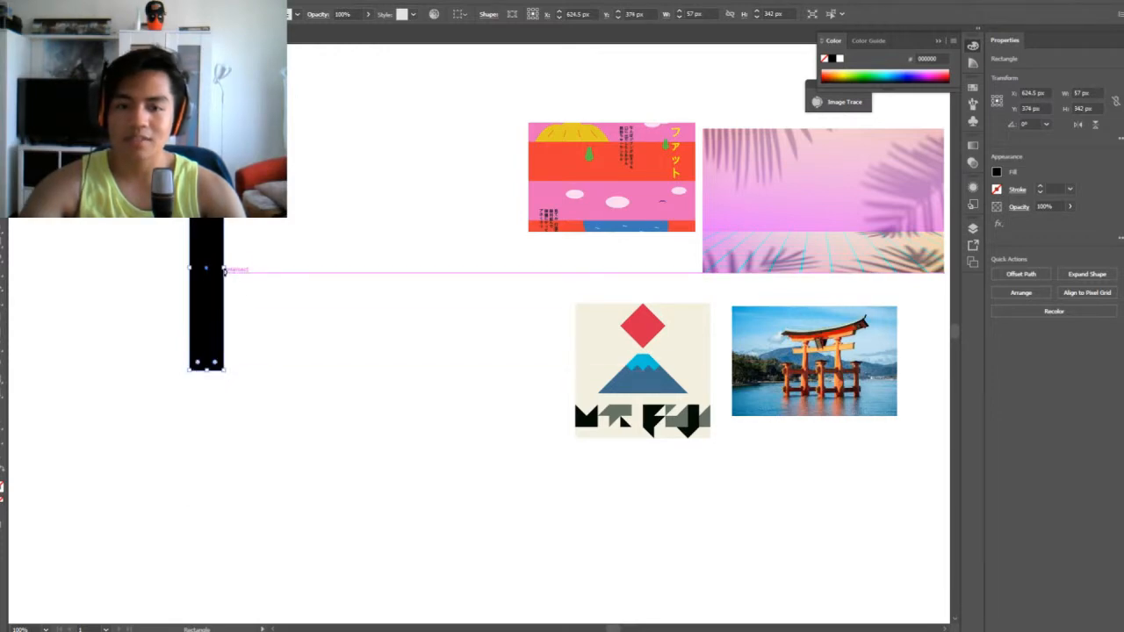
{"action": "left_click_drag", "start_coordinate": [223, 268], "coordinate": [217, 268]}
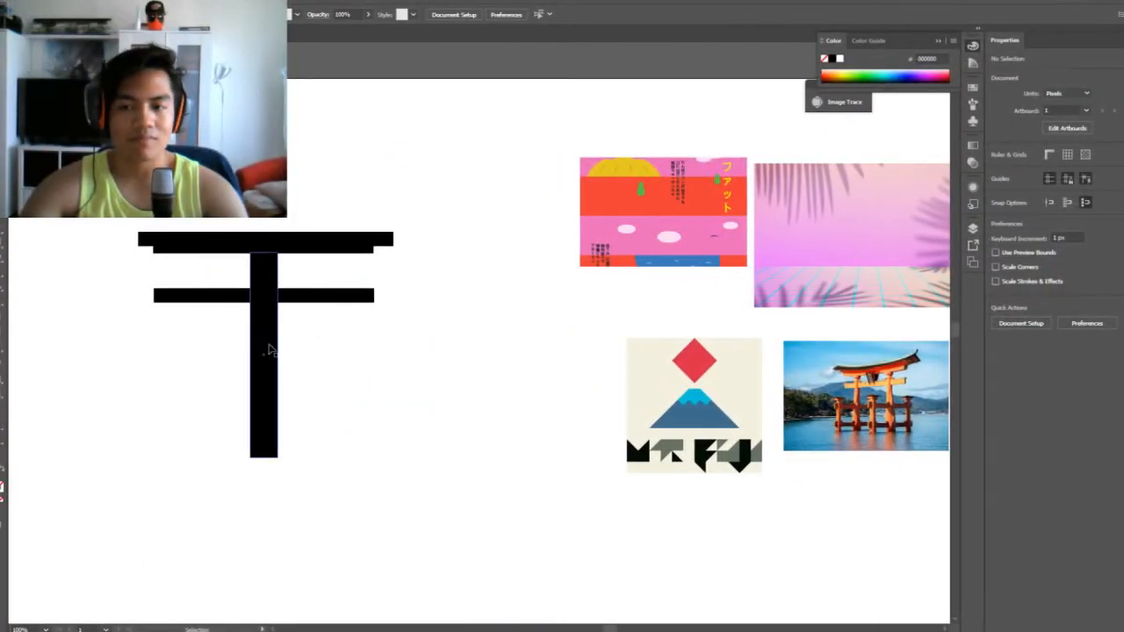
Select the gate's top beam and compare it with the roof in the torii reference photo
{"action": "left_click", "coordinate": [270, 349]}
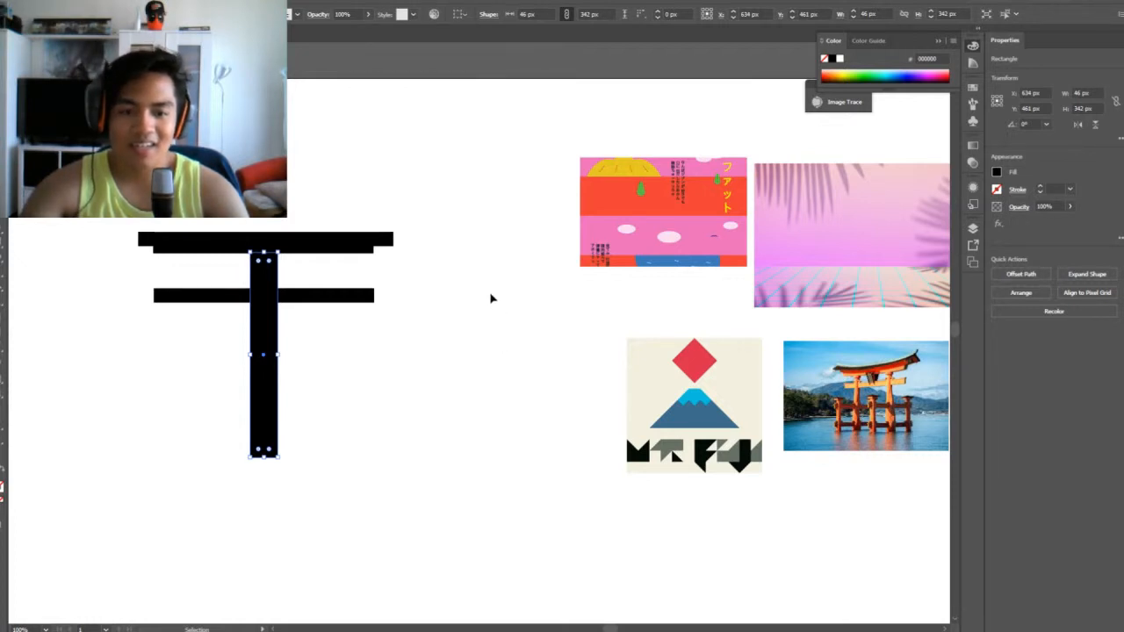
{"action": "left_click", "coordinate": [387, 239]}
{"action": "key", "text": "ctrl+equal"}
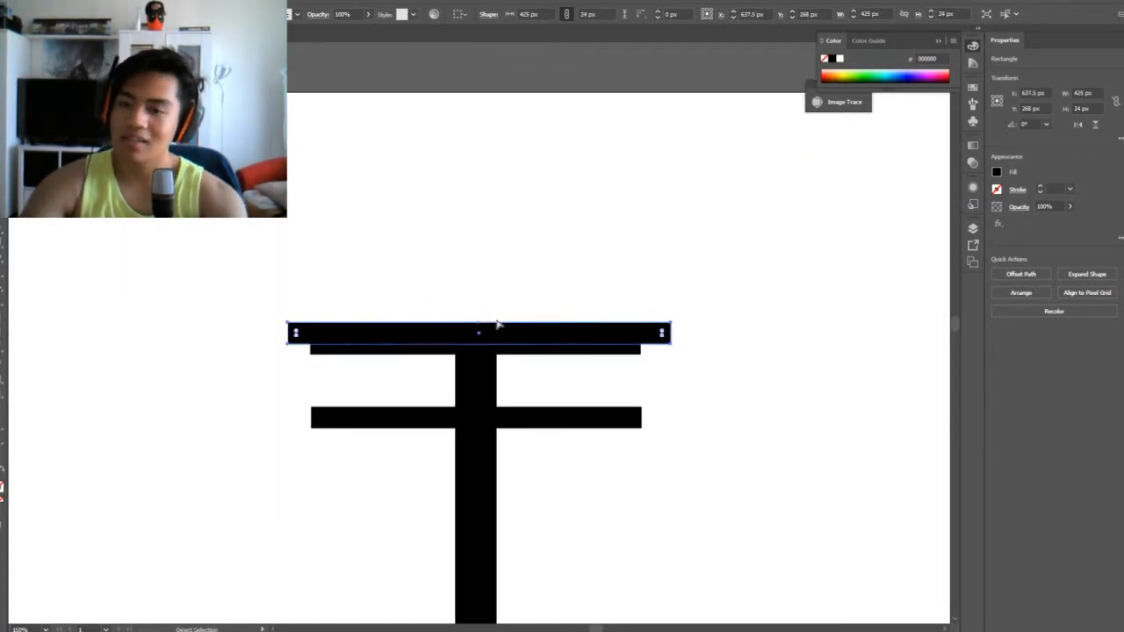
{"action": "left_click_drag", "start_coordinate": [772, 391], "coordinate": [361, 287]}
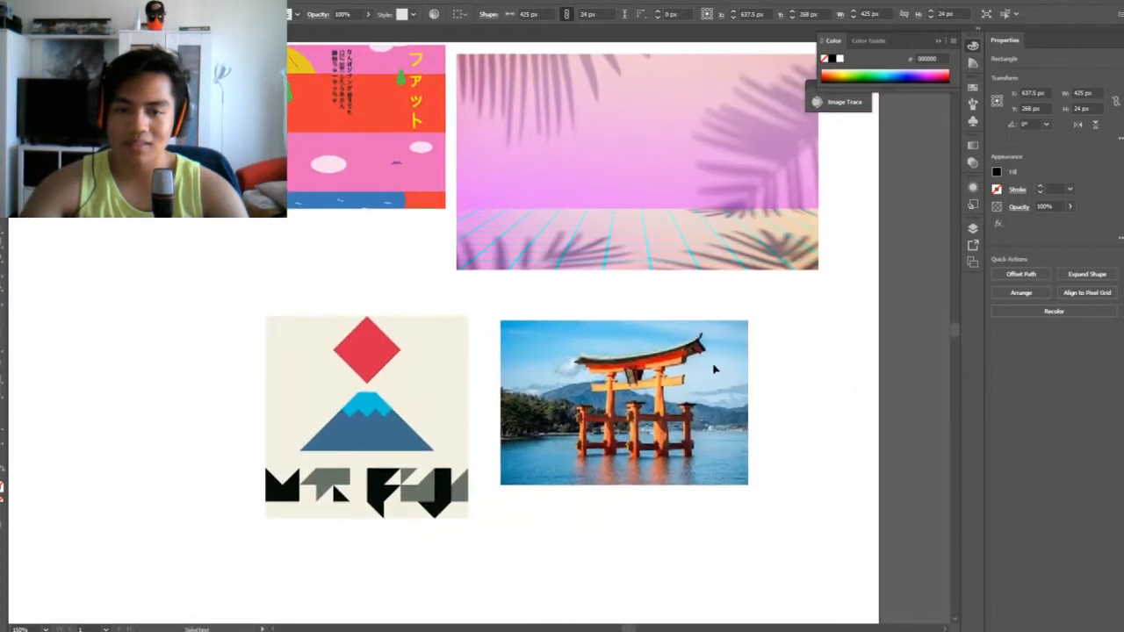
{"action": "left_click_drag", "start_coordinate": [95, 307], "coordinate": [723, 395]}
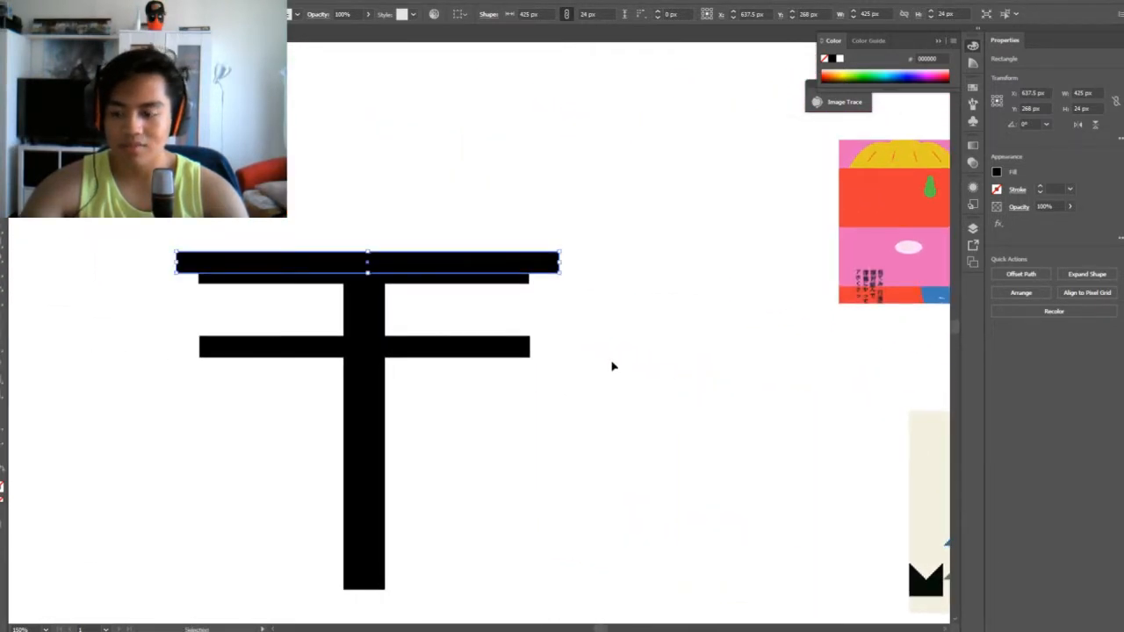
{"action": "key", "text": "a"}
{"action": "left_click_drag", "start_coordinate": [562, 279], "coordinate": [568, 281]}
{"action": "key", "text": "ctrl+a"}
{"action": "left_click", "coordinate": [639, 286]}
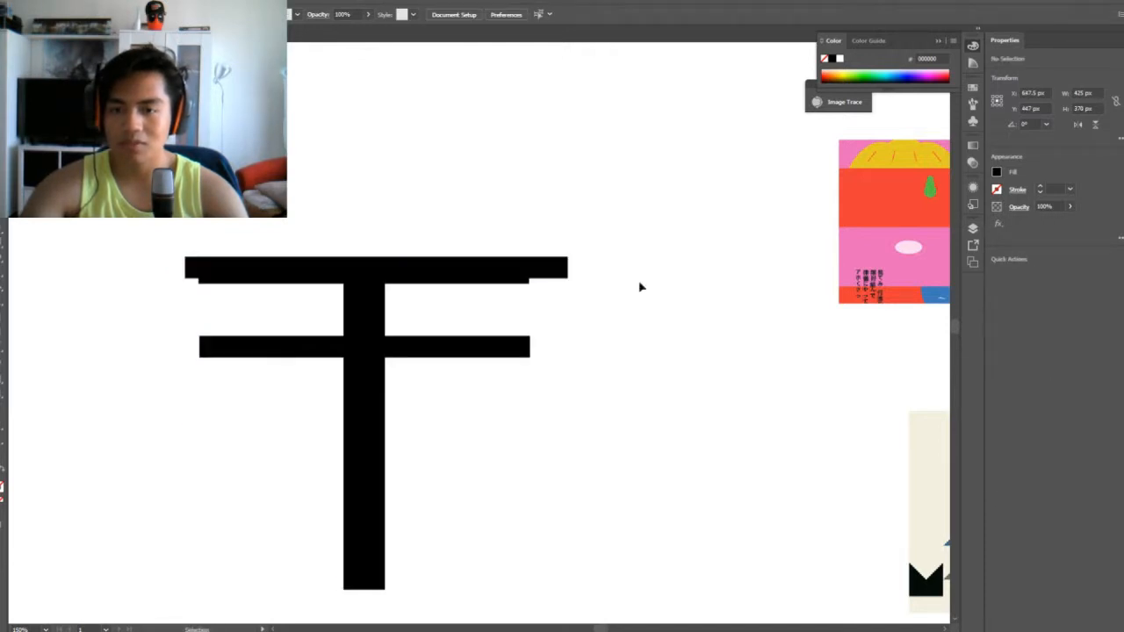
{"action": "key", "text": "ctrl+z"}
Pull the top beam's two lower corner anchors outward to form a trapezoid about 459 px wide
{"action": "left_click", "coordinate": [560, 276]}
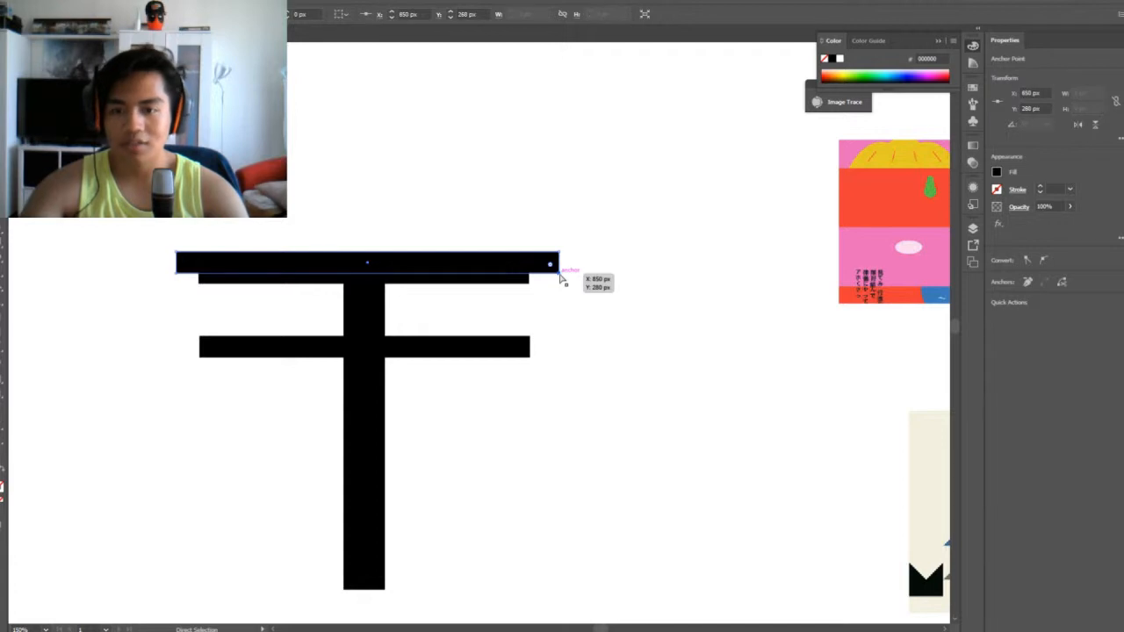
{"action": "left_click_drag", "start_coordinate": [561, 276], "coordinate": [572, 274]}
{"action": "left_click_drag", "start_coordinate": [180, 275], "coordinate": [159, 273]}
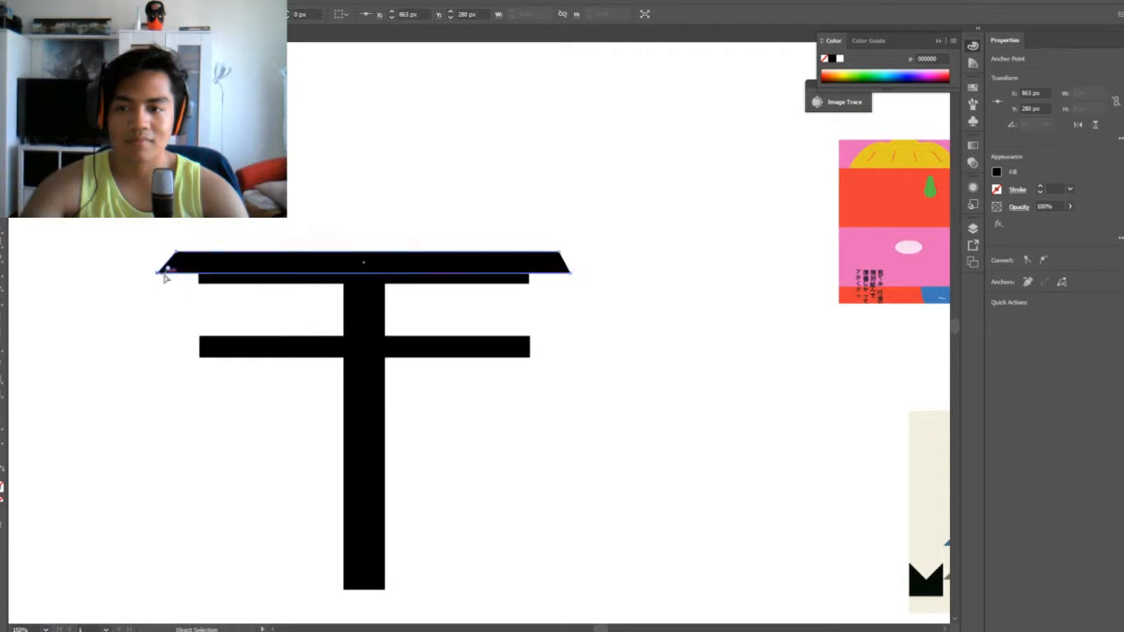
Add an anchor at the middle of the top beam's upper edge, lower it slightly and convert it to a smooth point
{"action": "left_click", "coordinate": [422, 377]}
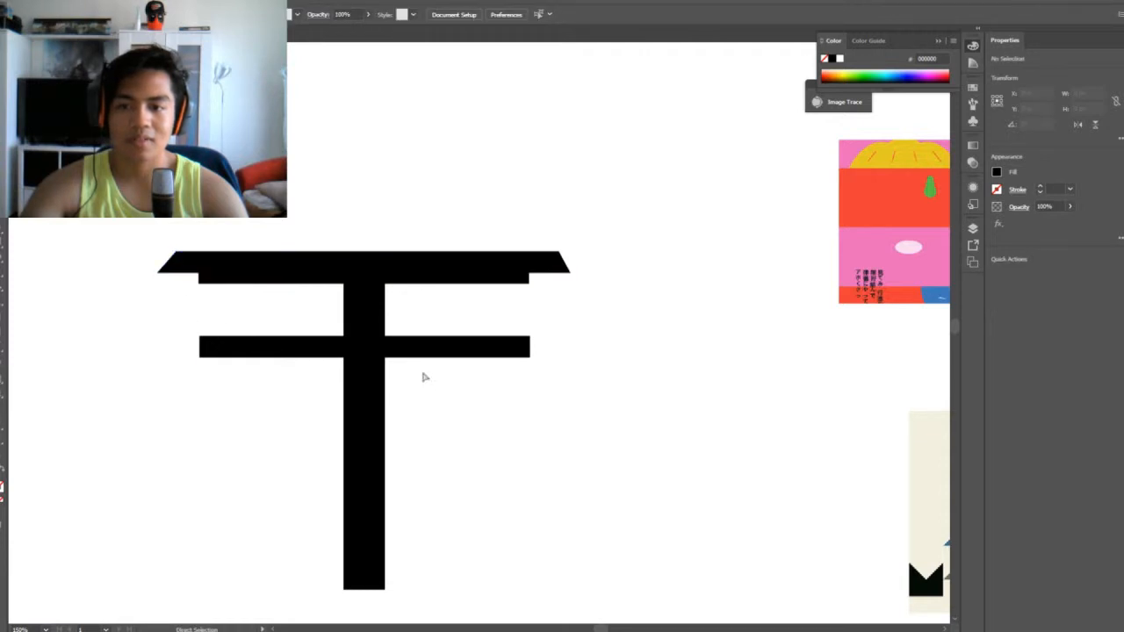
{"action": "left_click", "coordinate": [341, 261]}
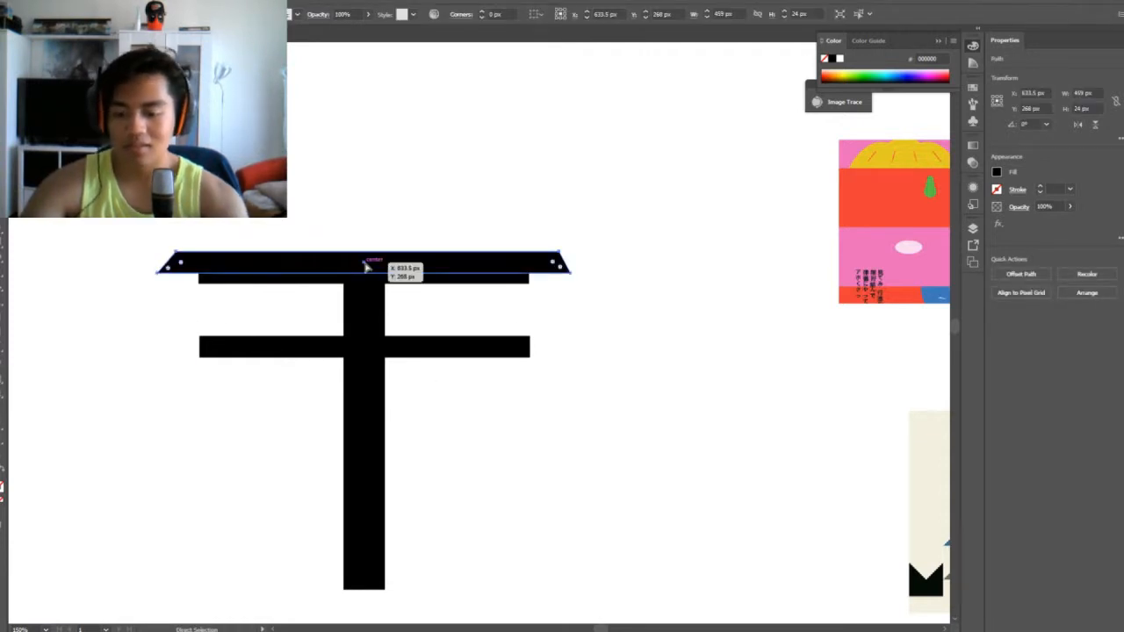
{"action": "key", "text": "p"}
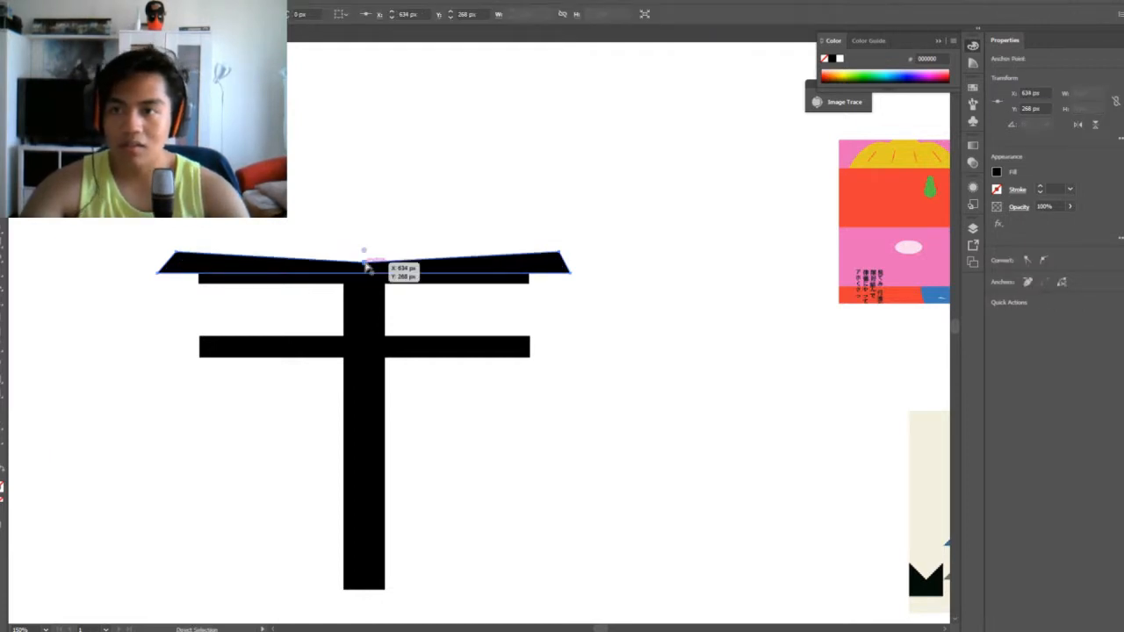
{"action": "left_click_drag", "start_coordinate": [364, 267], "coordinate": [364, 263]}
{"action": "left_click", "coordinate": [88, 14]}
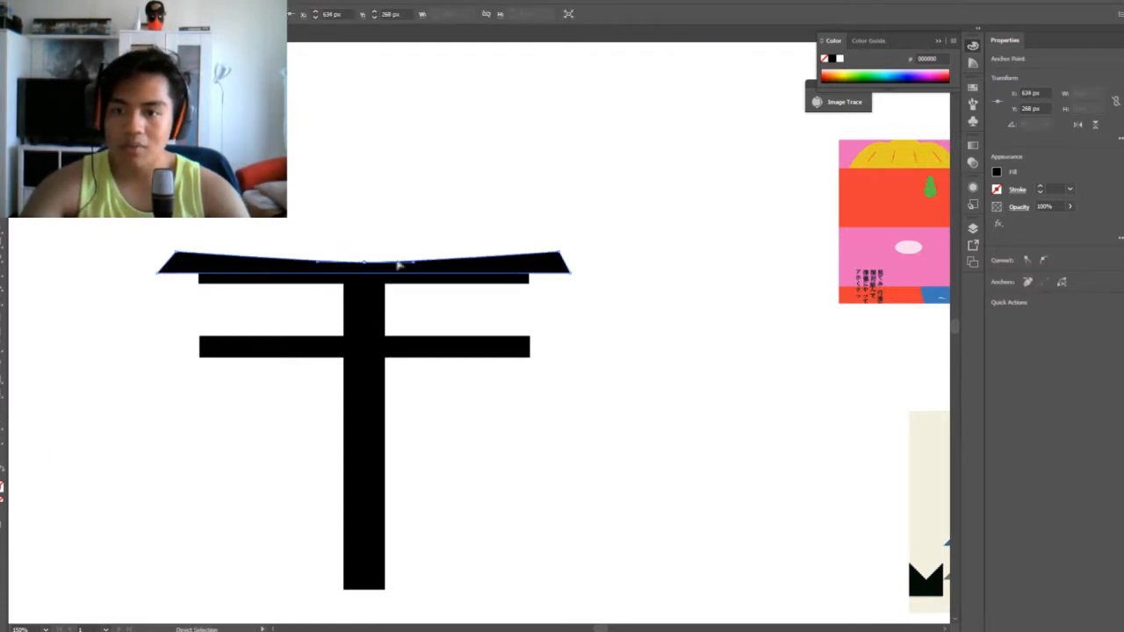
{"action": "left_click_drag", "start_coordinate": [366, 263], "coordinate": [366, 258]}
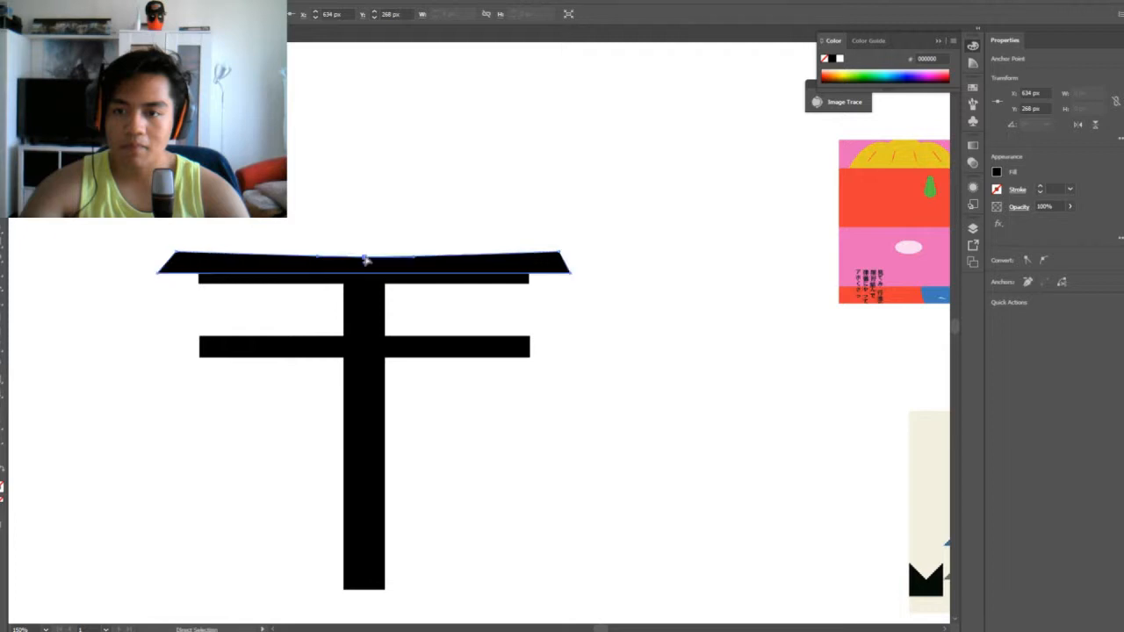
{"action": "left_click", "coordinate": [648, 358]}
{"action": "left_click_drag", "start_coordinate": [626, 376], "coordinate": [512, 406]}
{"action": "left_click", "coordinate": [439, 282]}
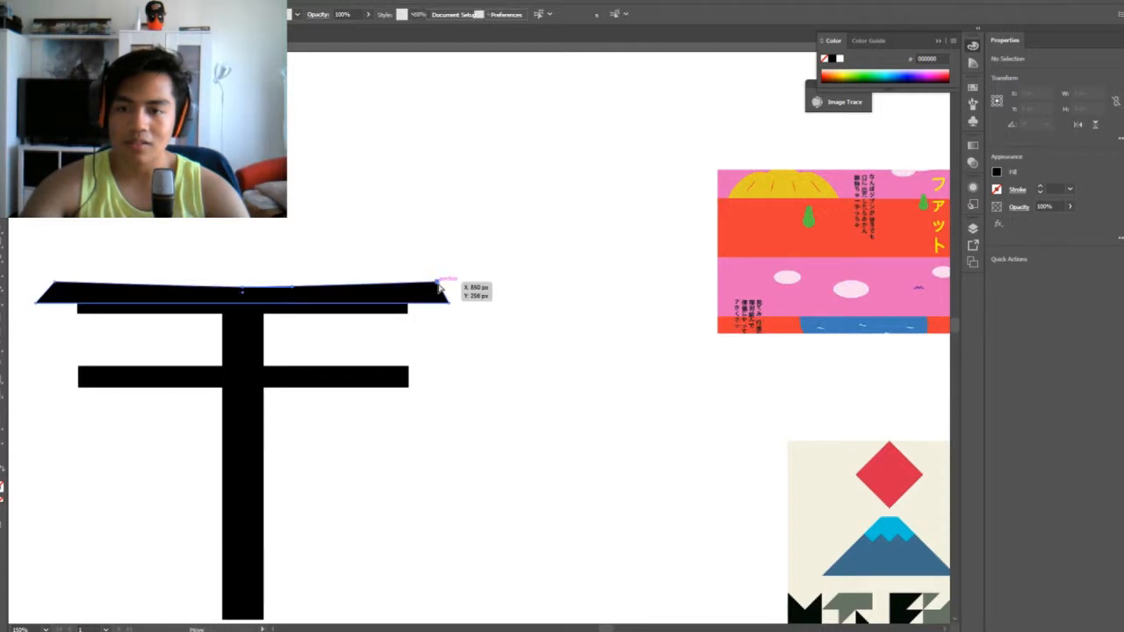
{"action": "left_click", "coordinate": [57, 284]}
{"action": "left_click_drag", "start_coordinate": [438, 283], "coordinate": [437, 274]}
{"action": "key", "text": "v"}
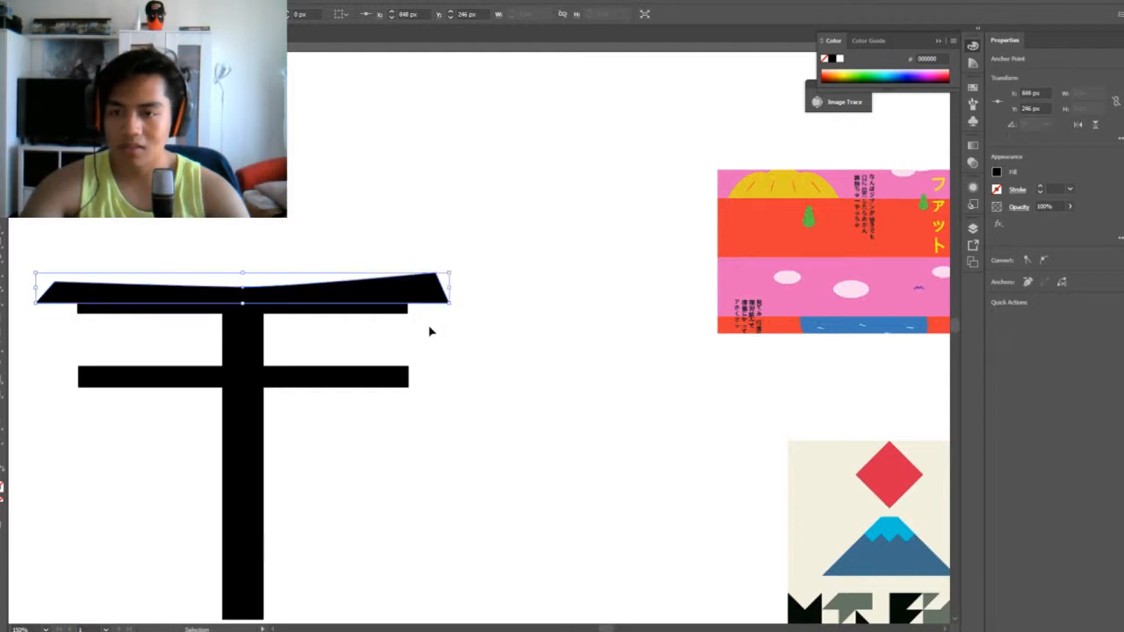
{"action": "key", "text": "ctrl+z"}
{"action": "key", "text": "a"}
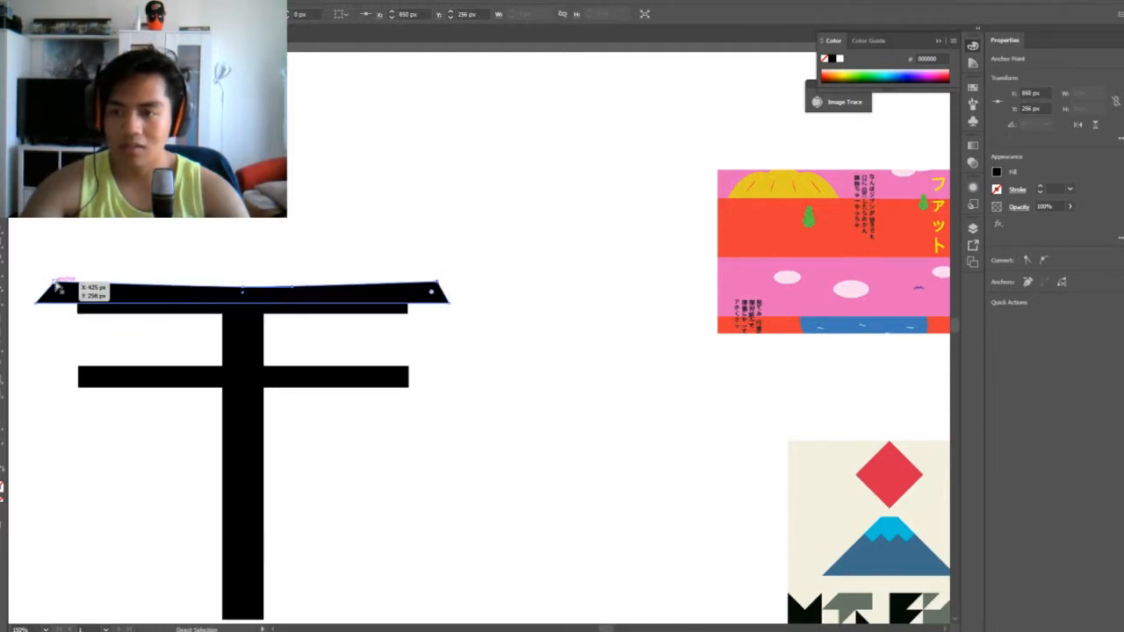
Raise the top beam's two upper corner anchors until the beam is about 26 px tall, and shift the left one slightly inward
{"action": "left_click", "coordinate": [56, 283]}
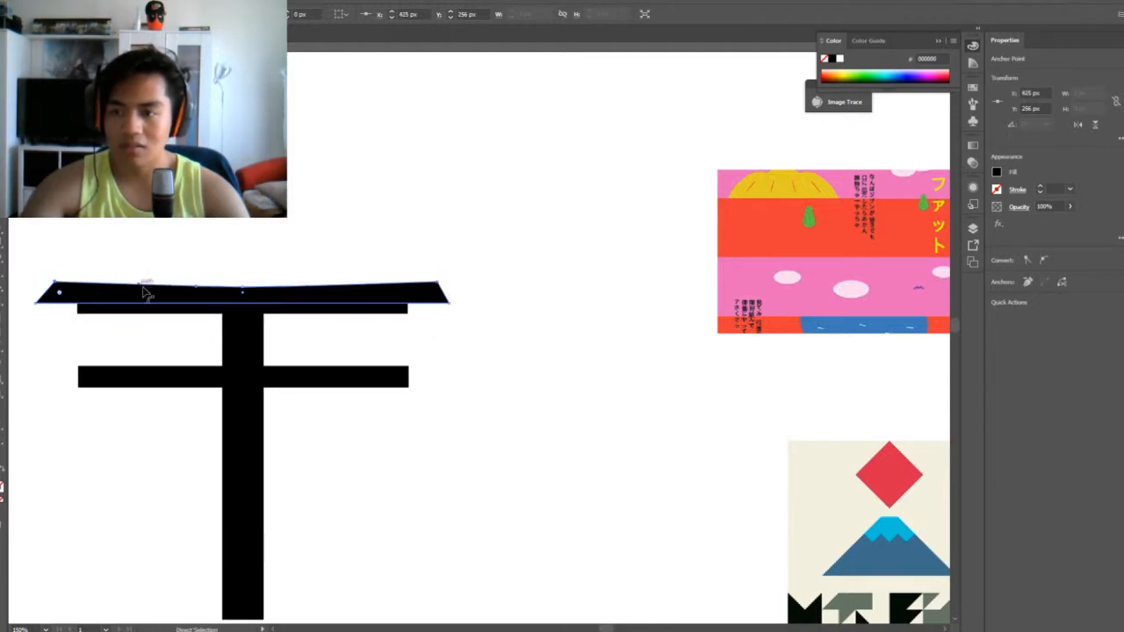
{"action": "left_click", "coordinate": [437, 282], "text": "shift"}
{"action": "left_click_drag", "start_coordinate": [436, 282], "coordinate": [433, 272]}
{"action": "key", "text": "Down"}
{"action": "key", "text": "Down"}
{"action": "key", "text": "Down"}
{"action": "key", "text": "Down"}
{"action": "key", "text": "Down"}
{"action": "key", "text": "Down"}
{"action": "key", "text": "Down"}
{"action": "key", "text": "Down"}
{"action": "key", "text": "Down"}
{"action": "key", "text": "Down"}
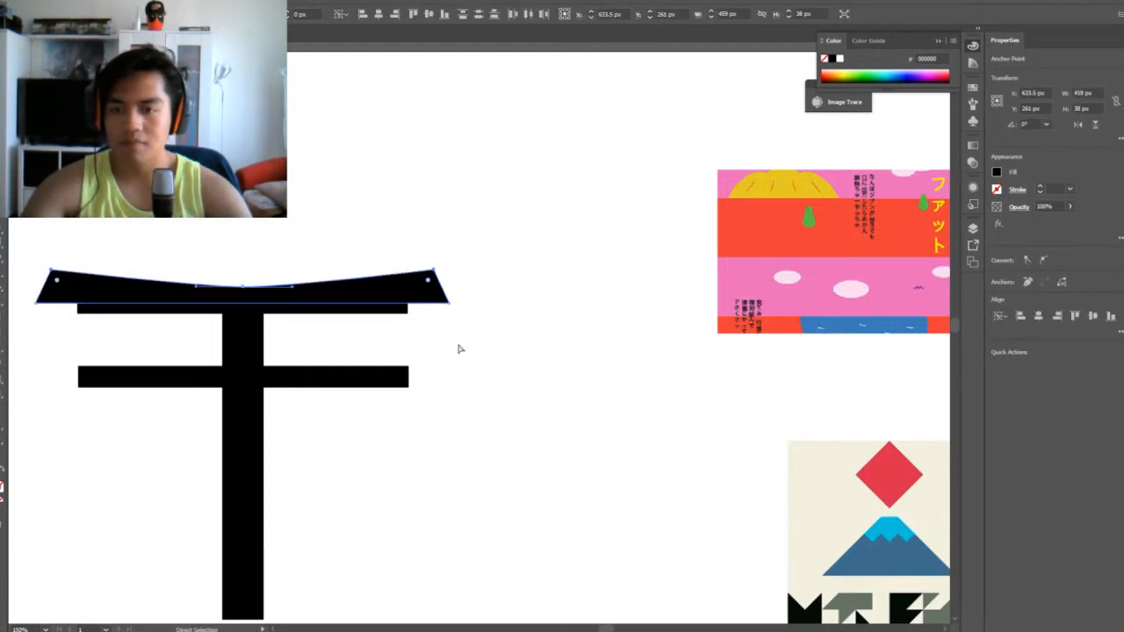
{"action": "key", "text": "Down"}
{"action": "key", "text": "Down"}
{"action": "key", "text": "Down"}
{"action": "key", "text": "Down"}
{"action": "key", "text": "Down"}
{"action": "key", "text": "Down"}
{"action": "key", "text": "Down"}
{"action": "key", "text": "Down"}
{"action": "key", "text": "Down"}
{"action": "key", "text": "Down"}
{"action": "key", "text": "Down"}
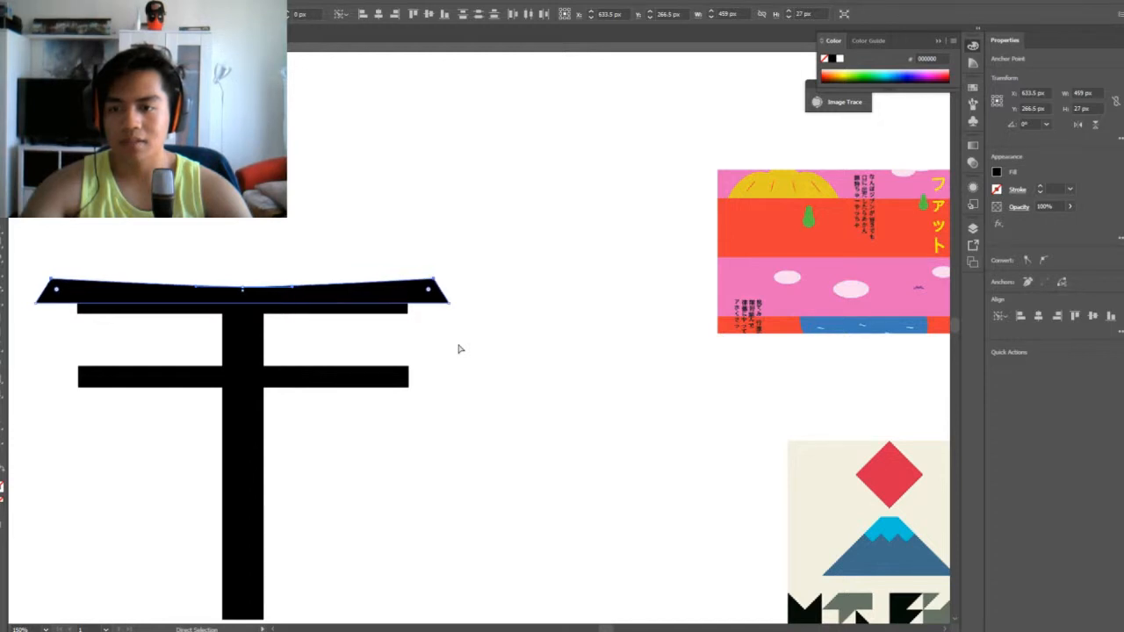
{"action": "key", "text": "Down"}
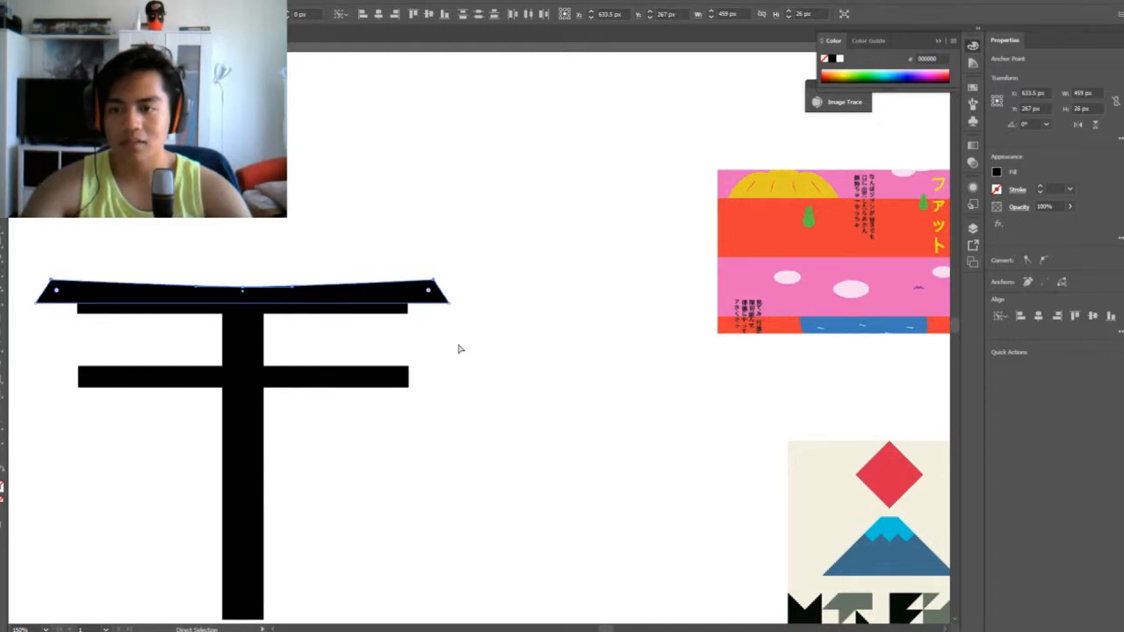
{"action": "left_click", "coordinate": [51, 281]}
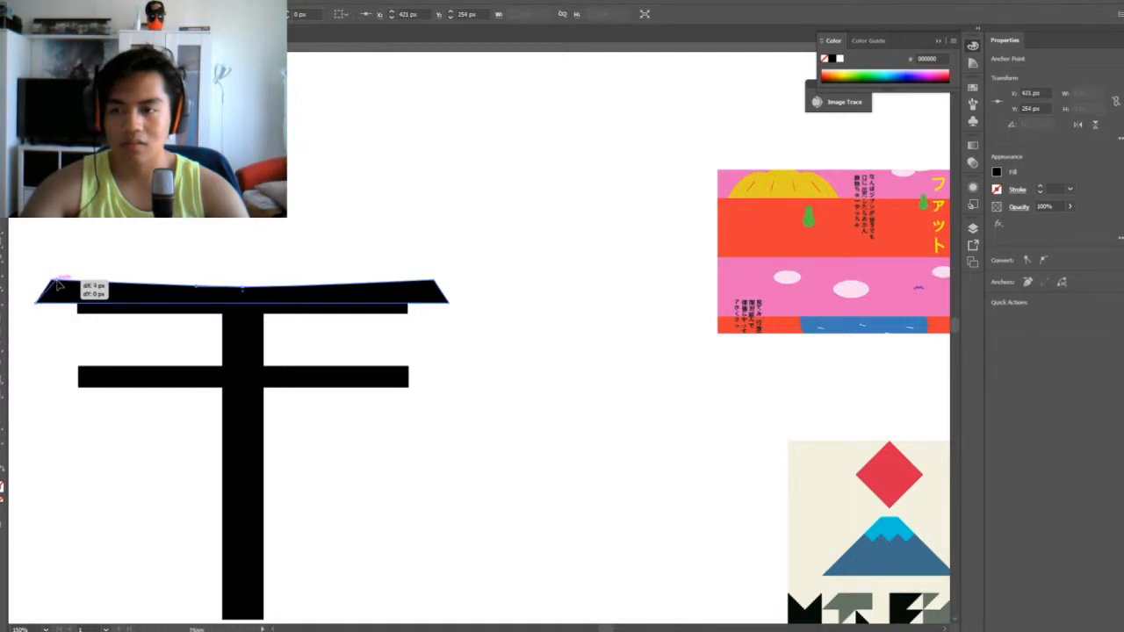
{"action": "left_click", "coordinate": [396, 360]}
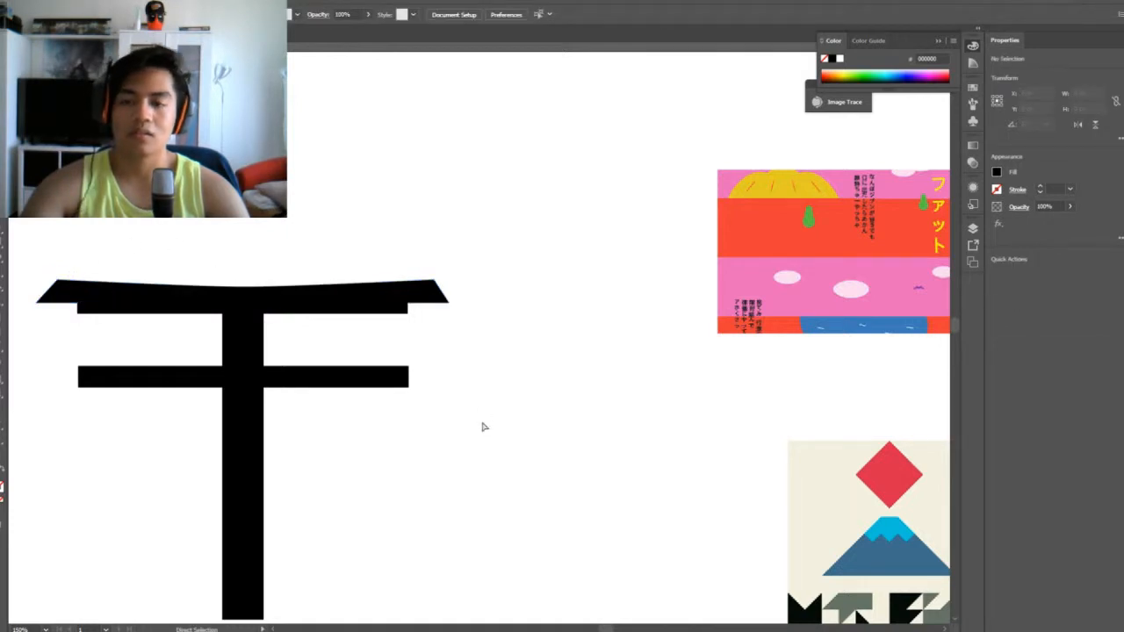
Move the pillar's two top corner anchors slightly inward so the pillar tapers toward the top
{"action": "left_click_drag", "start_coordinate": [595, 464], "coordinate": [303, 364]}
{"action": "left_click", "coordinate": [242, 284]}
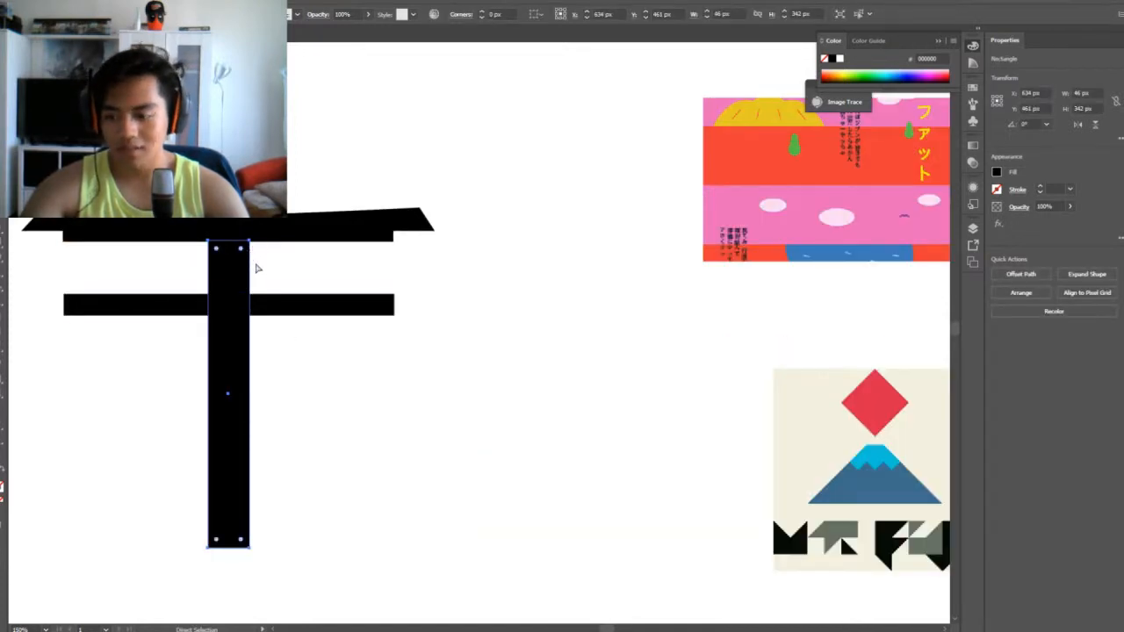
{"action": "left_click", "coordinate": [249, 241]}
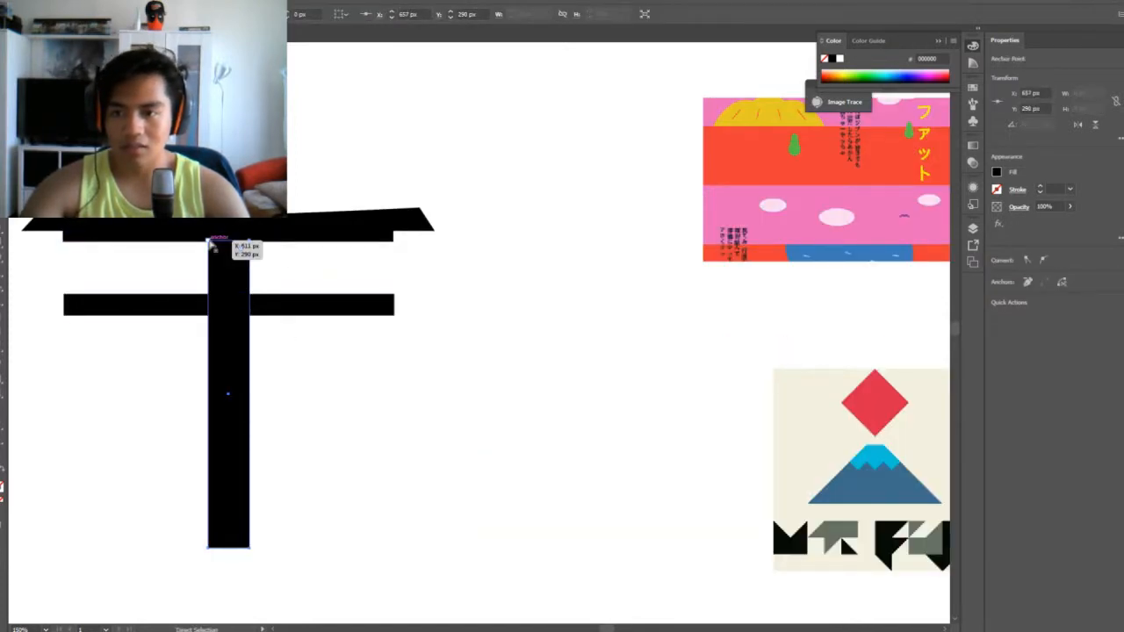
{"action": "left_click_drag", "start_coordinate": [249, 241], "coordinate": [225, 243]}
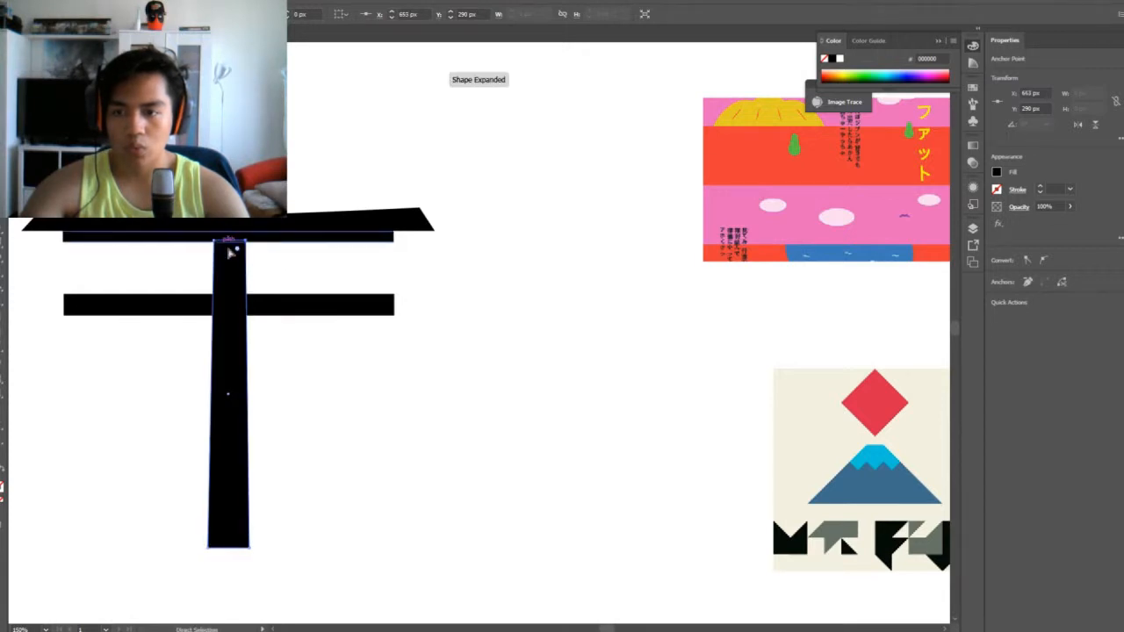
{"action": "left_click", "coordinate": [365, 386]}
Select all the gate's shapes and scale them down proportionally to about 301 px wide
{"action": "key", "text": "ctrl+a"}
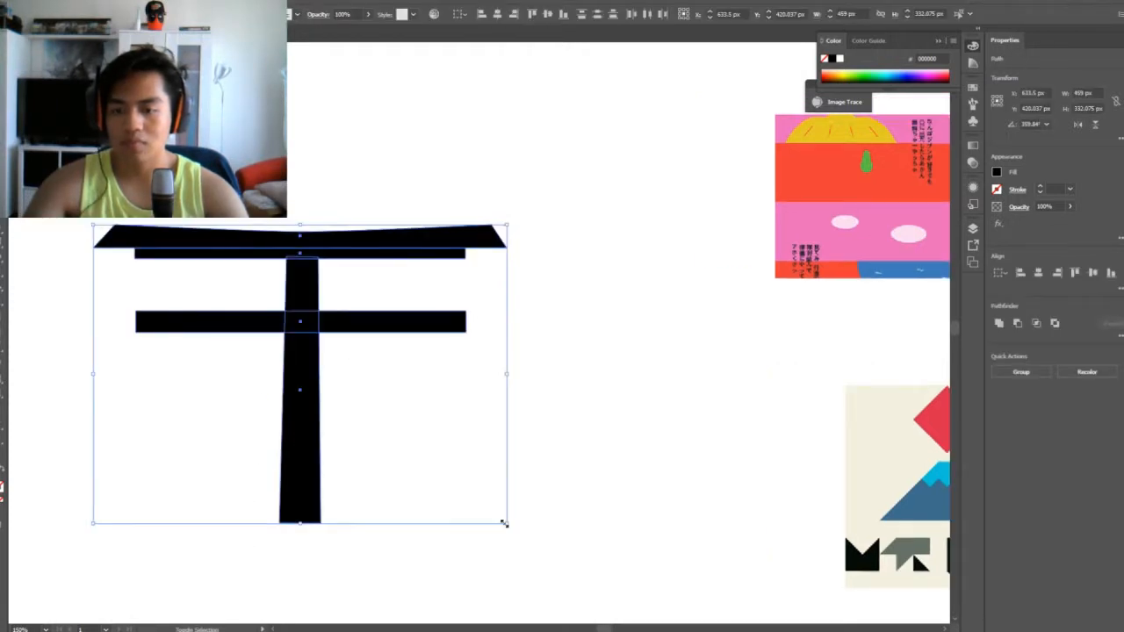
{"action": "left_click_drag", "start_coordinate": [503, 524], "coordinate": [433, 484]}
{"action": "left_click", "coordinate": [588, 475]}
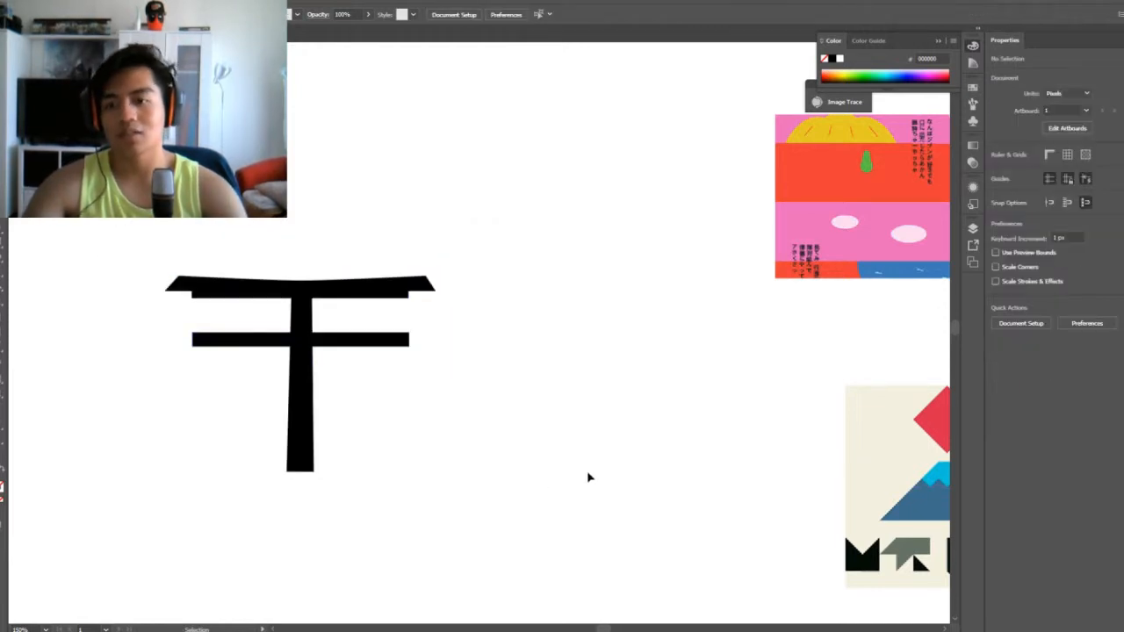
Compare the gate with the torii reference photo and move its lower crossbar up about 20 px
{"action": "left_click_drag", "start_coordinate": [626, 473], "coordinate": [158, 435]}
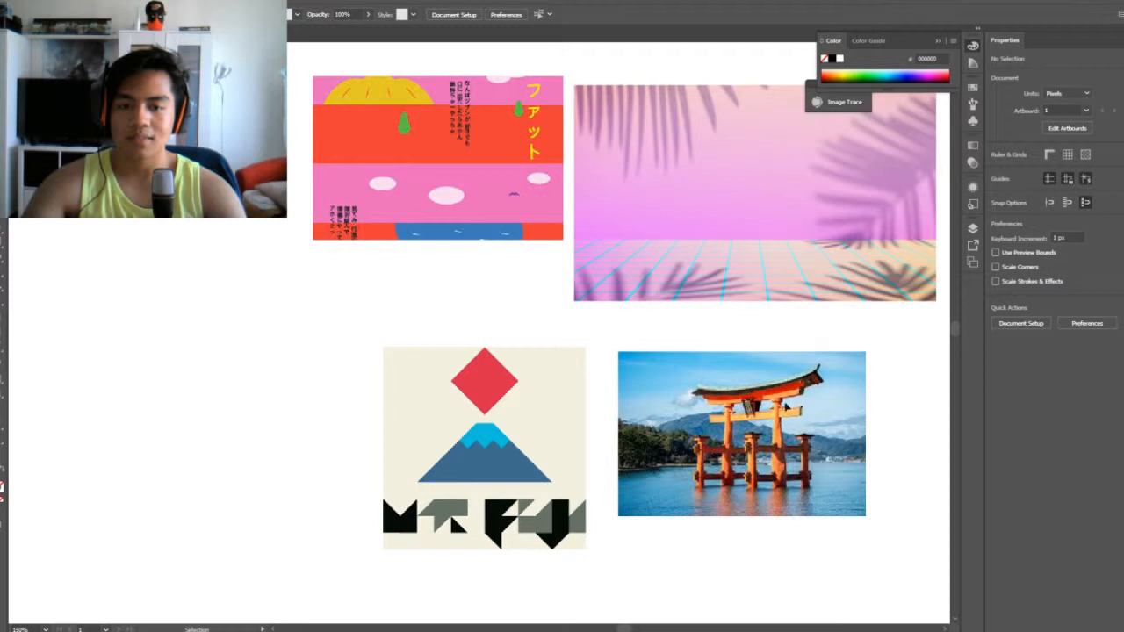
{"action": "left_click_drag", "start_coordinate": [97, 375], "coordinate": [410, 401]}
{"action": "left_click", "coordinate": [215, 345]}
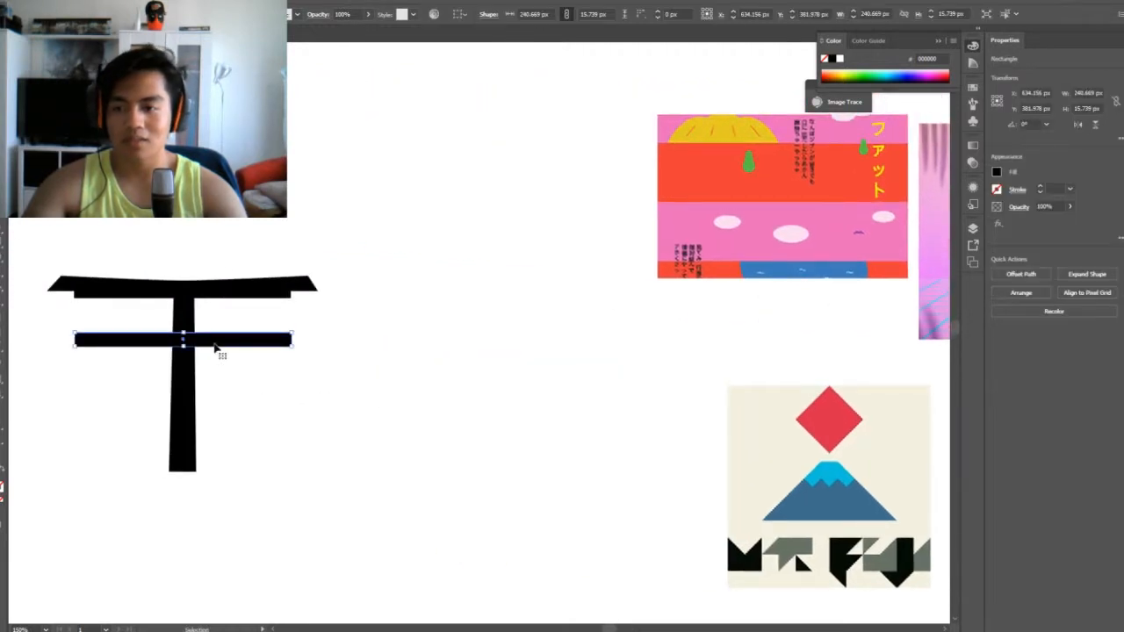
{"action": "key", "text": "Up"}
{"action": "key", "text": "Up"}
{"action": "key", "text": "Up"}
{"action": "key", "text": "Up"}
{"action": "key", "text": "Up"}
{"action": "key", "text": "Up"}
{"action": "key", "text": "Up"}
{"action": "key", "text": "Up"}
{"action": "key", "text": "Up"}
{"action": "key", "text": "Up"}
{"action": "key", "text": "Up"}
{"action": "key", "text": "Up"}
{"action": "key", "text": "Up"}
{"action": "key", "text": "Up"}
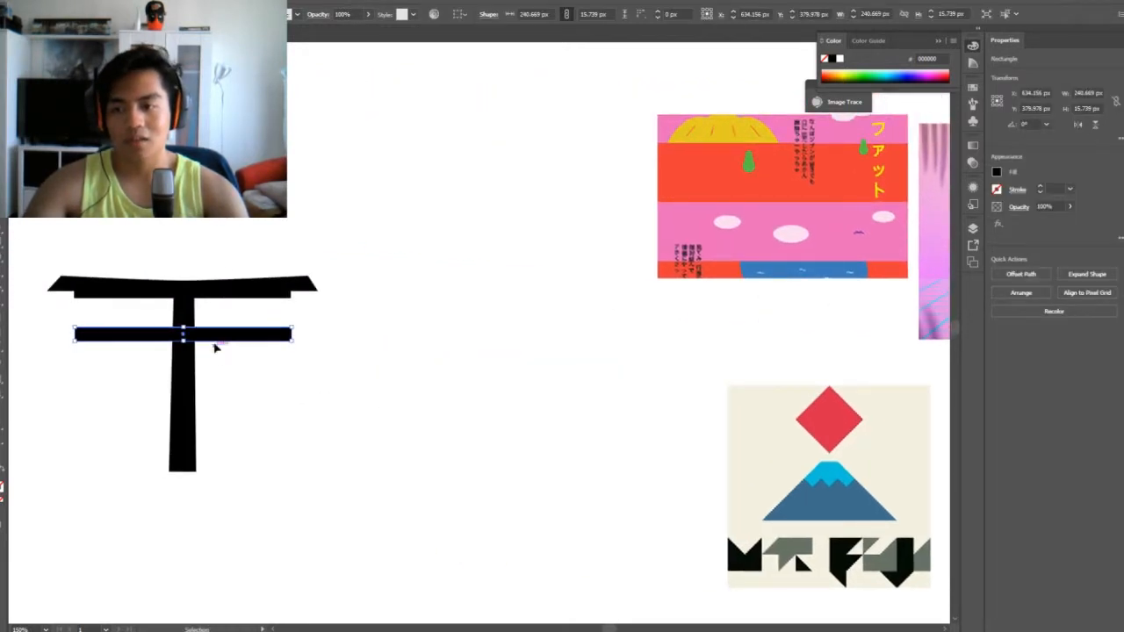
{"action": "key", "text": "Up"}
{"action": "key", "text": "Up"}
{"action": "key", "text": "Up"}
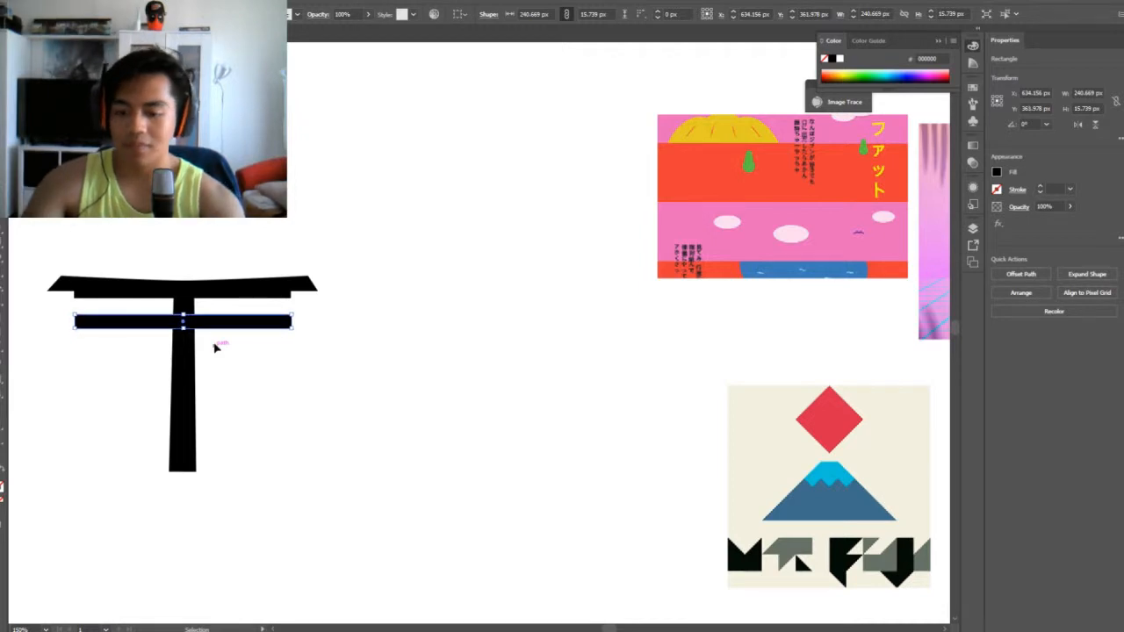
Pull the lower crossbar's two bottom corner anchors inward so both of its ends slant
{"action": "key", "text": "ctrl+="}
{"action": "key", "text": "a"}
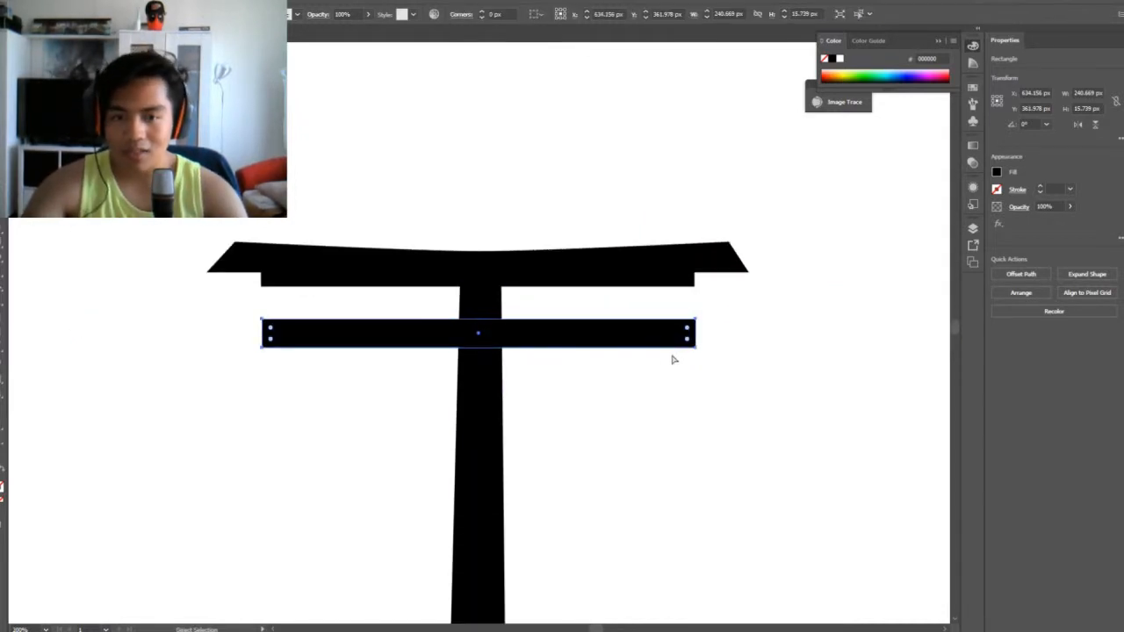
{"action": "left_click_drag", "start_coordinate": [694, 348], "coordinate": [682, 350]}
{"action": "left_click_drag", "start_coordinate": [262, 348], "coordinate": [283, 348]}
{"action": "left_click", "coordinate": [308, 414]}
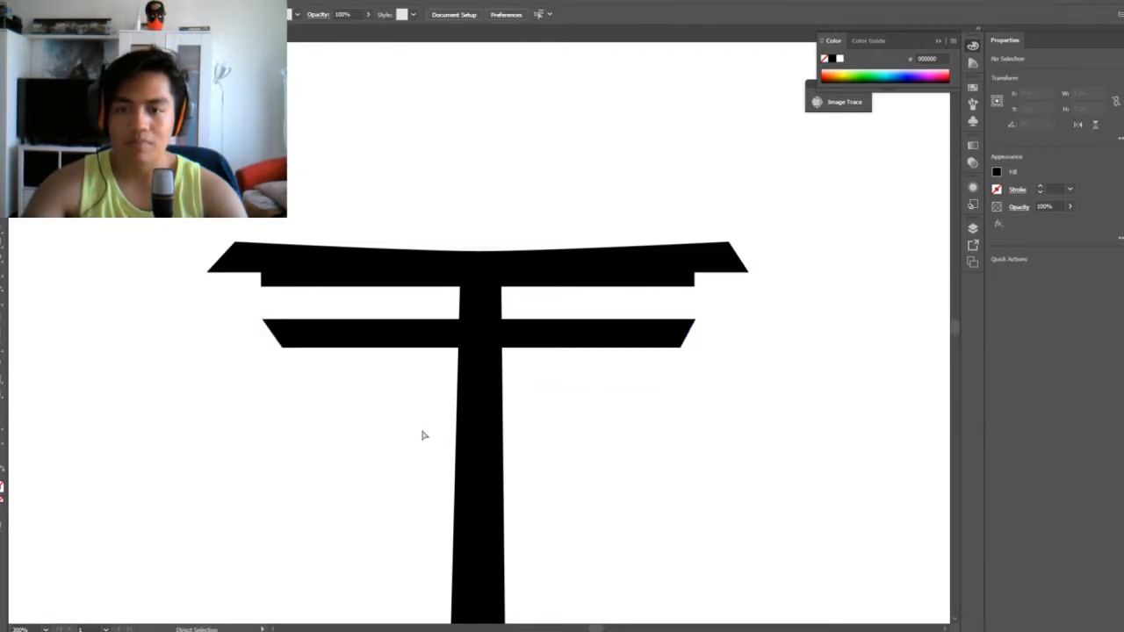
{"action": "key", "text": "v"}
{"action": "key", "text": "ctrl+minus"}
{"action": "key", "text": "ctrl+minus"}
{"action": "key", "text": "ctrl+minus"}
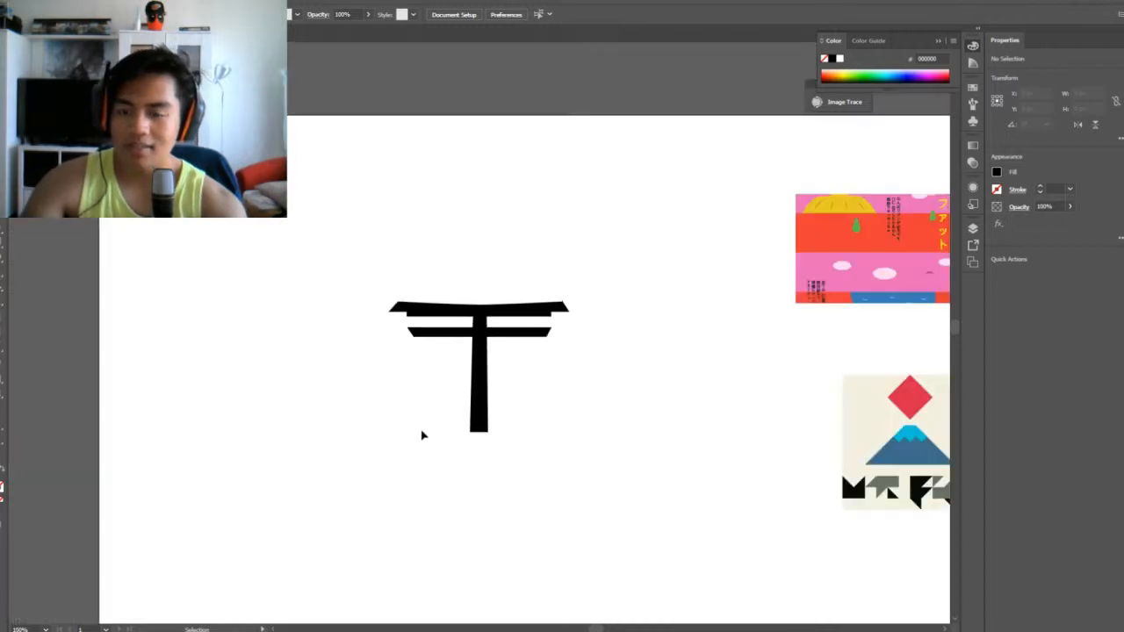
Draw a small black rectangle about 33 px wide and 10 px tall across the pillar's top, just under the upper beams
{"action": "key", "text": "ctrl+plus"}
{"action": "key", "text": "ctrl+plus"}
{"action": "key", "text": "ctrl+plus"}
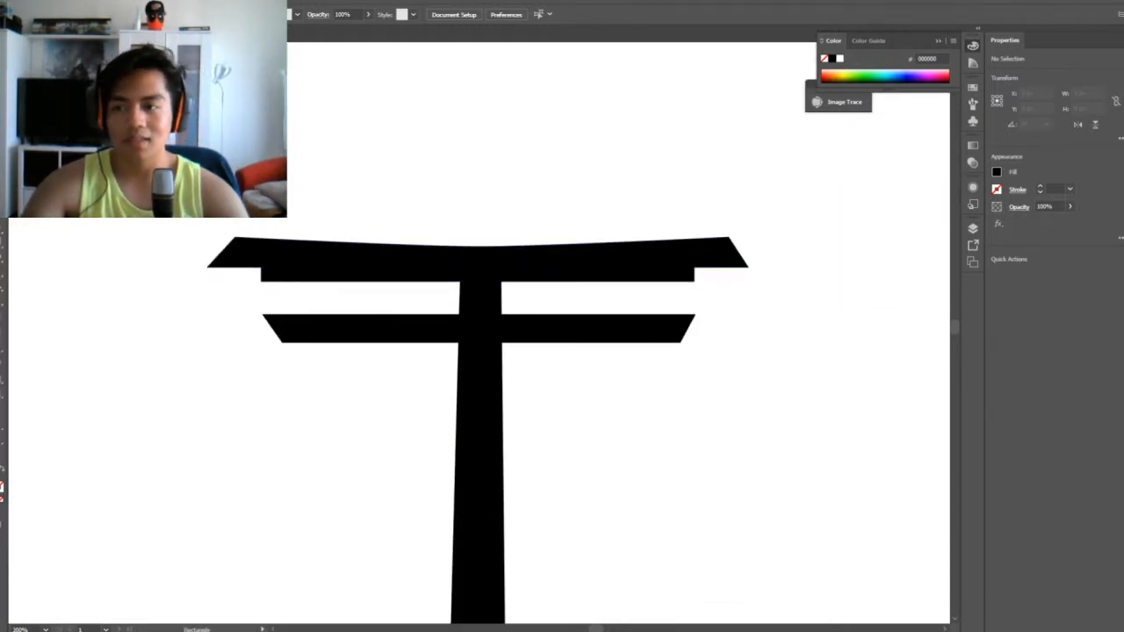
{"action": "left_click_drag", "start_coordinate": [450, 274], "coordinate": [509, 291]}
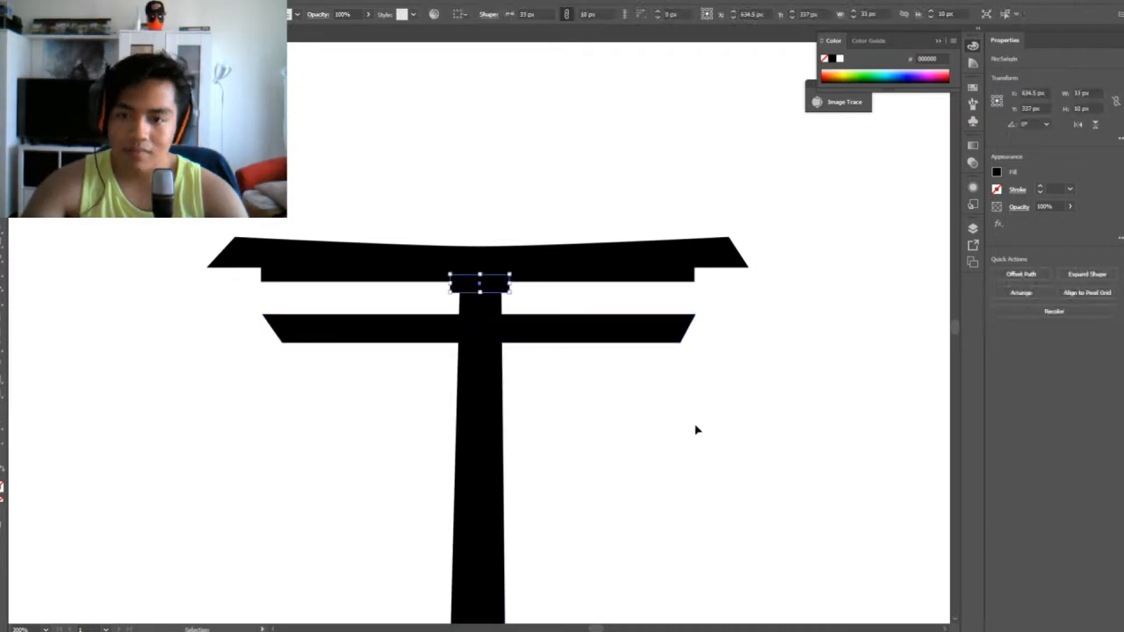
{"action": "left_click", "coordinate": [696, 430]}
Select the gate's three horizontal beams and narrow them together symmetrically about the pillar
{"action": "left_click_drag", "start_coordinate": [767, 444], "coordinate": [489, 389]}
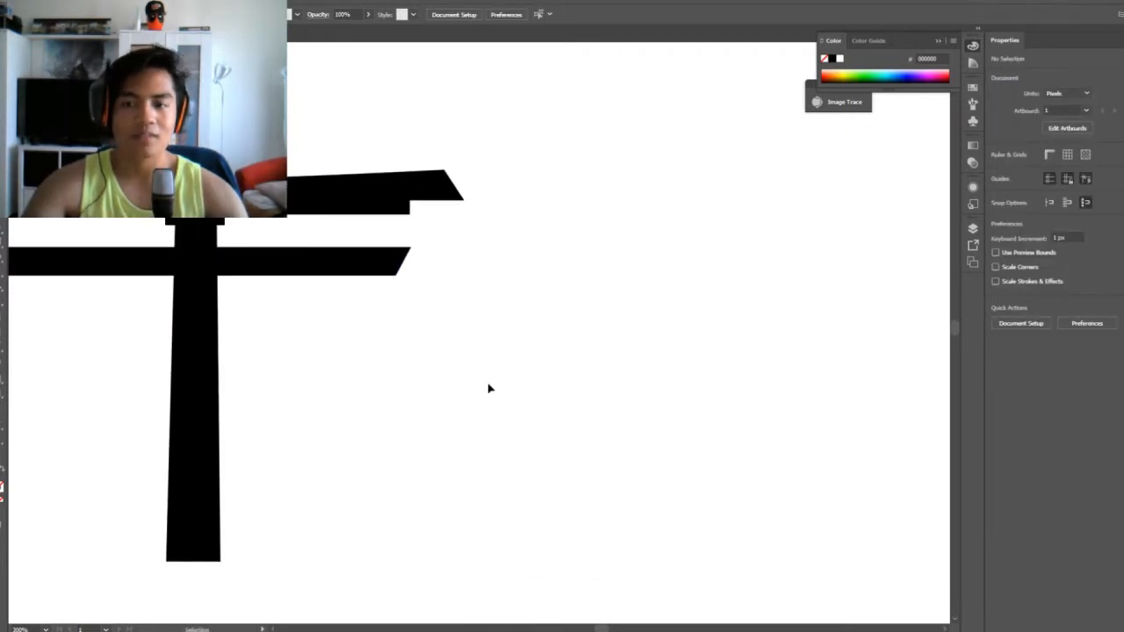
{"action": "scroll", "coordinate": [490, 389], "scroll_direction": "down", "scroll_amount": 4}
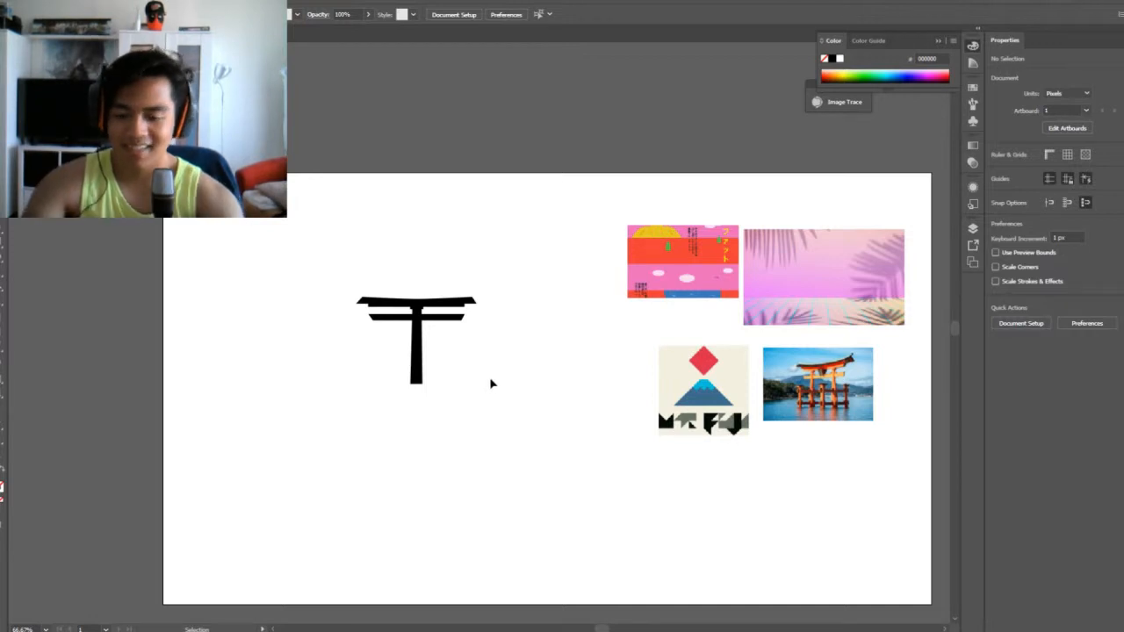
{"action": "scroll", "coordinate": [491, 383], "scroll_direction": "up", "scroll_amount": 3}
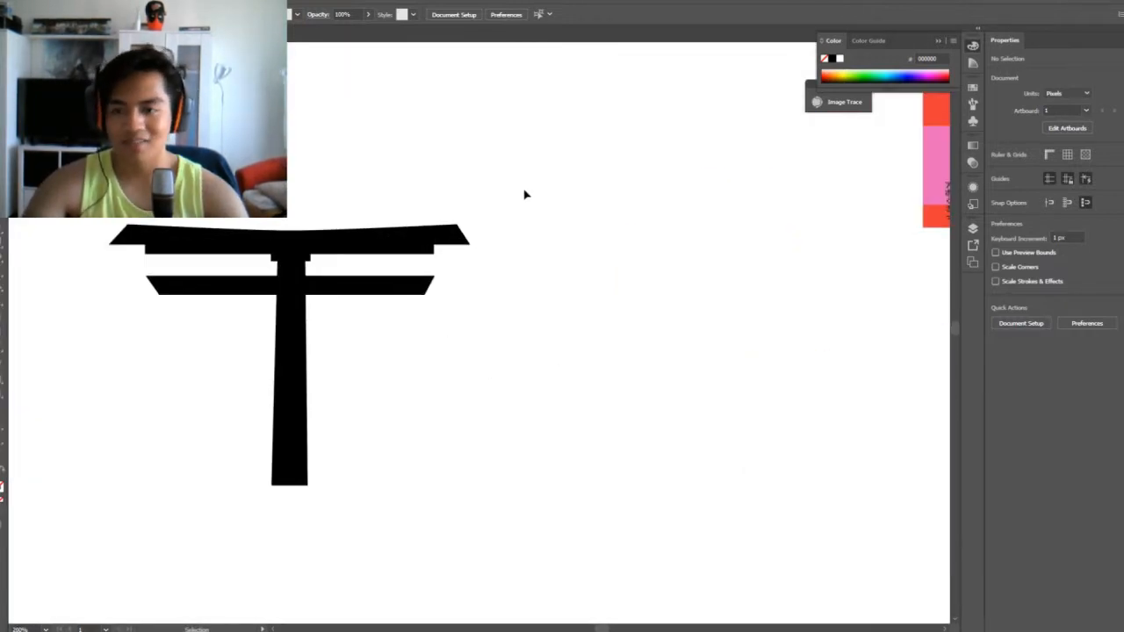
{"action": "left_click_drag", "start_coordinate": [525, 194], "coordinate": [352, 357]}
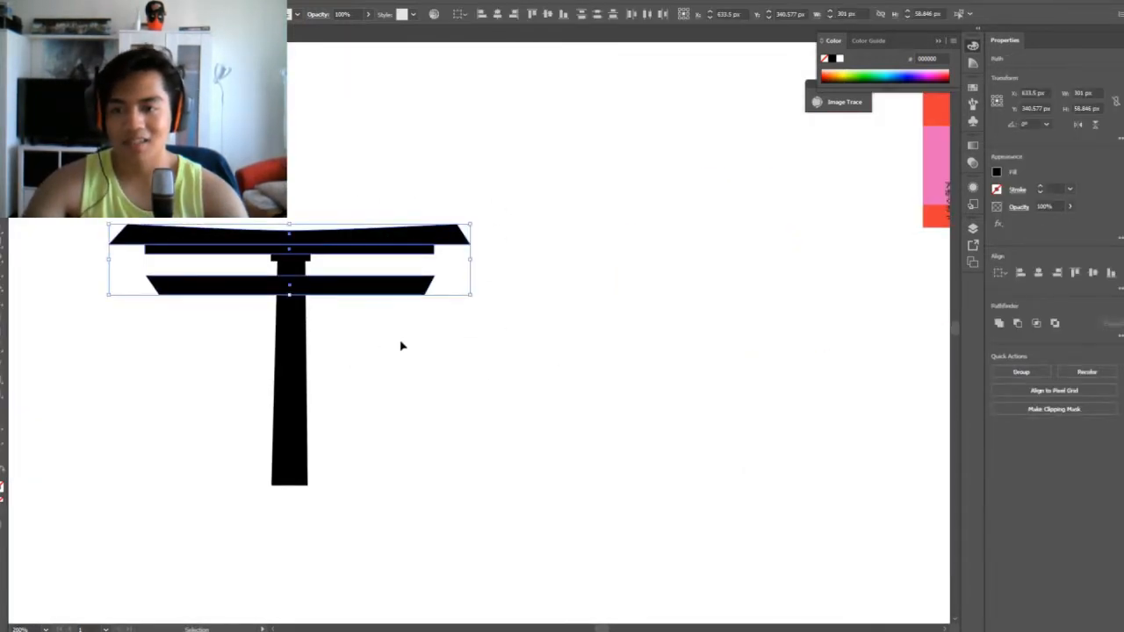
{"action": "left_click", "coordinate": [461, 354]}
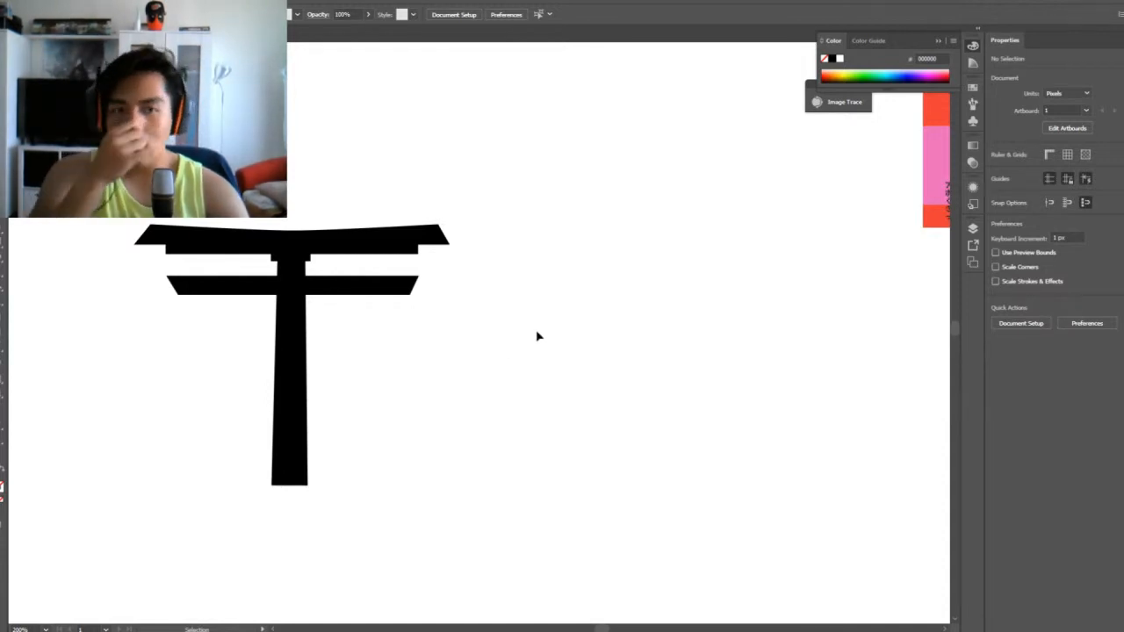
Examine the Mt. Fuji poster and the torii photo as references for the gate's proportions and style
{"action": "left_click_drag", "start_coordinate": [591, 364], "coordinate": [319, 358]}
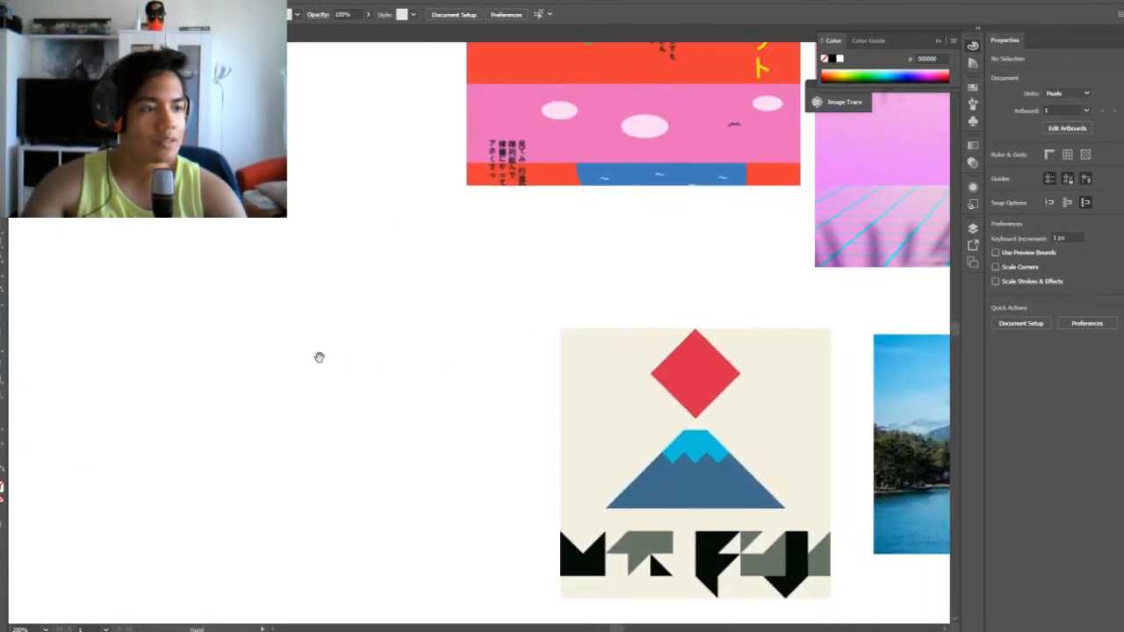
{"action": "left_click_drag", "start_coordinate": [489, 377], "coordinate": [266, 346]}
{"action": "left_click_drag", "start_coordinate": [343, 363], "coordinate": [307, 357]}
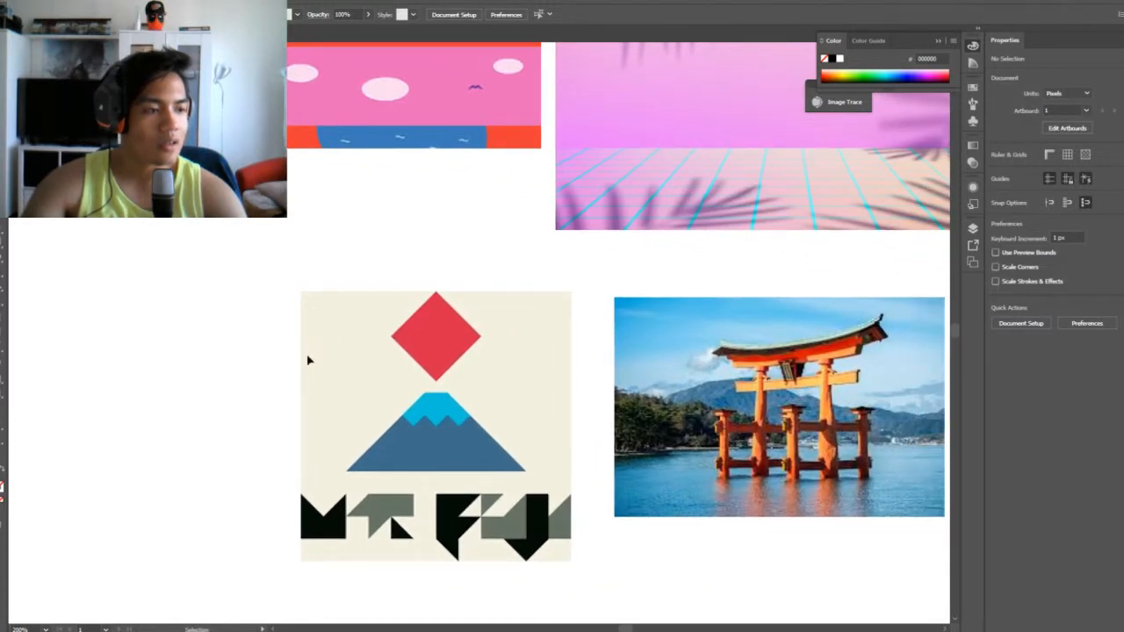
{"action": "left_click_drag", "start_coordinate": [282, 358], "coordinate": [342, 416]}
{"action": "left_click_drag", "start_coordinate": [238, 373], "coordinate": [521, 299]}
{"action": "scroll", "coordinate": [522, 299], "scroll_direction": "up", "scroll_amount": 1}
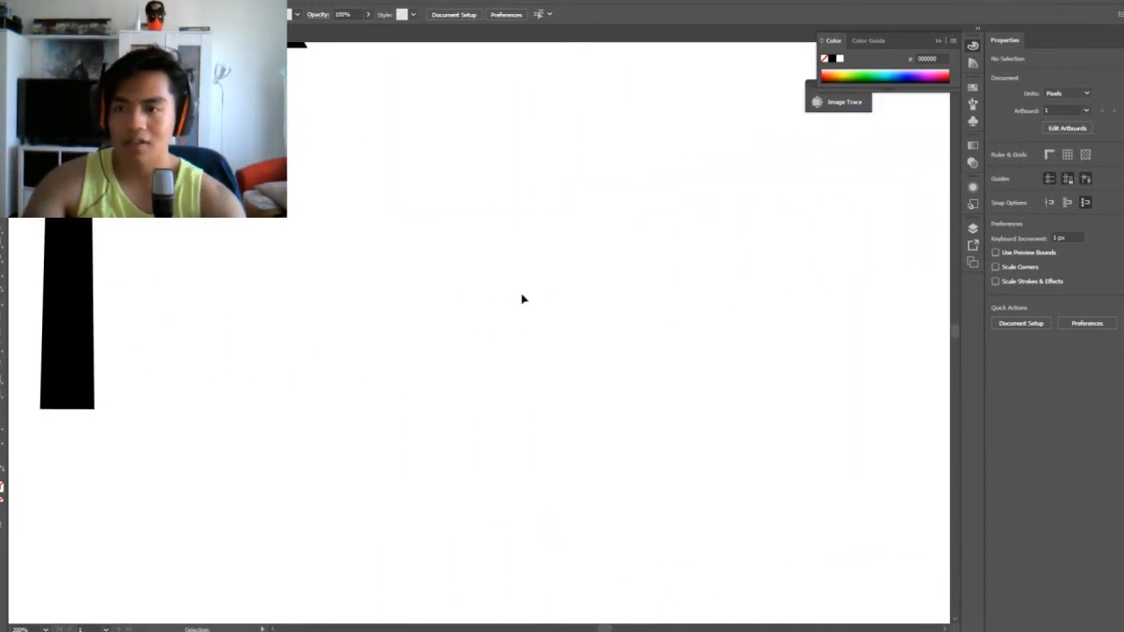
{"action": "left_click_drag", "start_coordinate": [322, 264], "coordinate": [547, 427]}
{"action": "left_click_drag", "start_coordinate": [459, 416], "coordinate": [466, 361]}
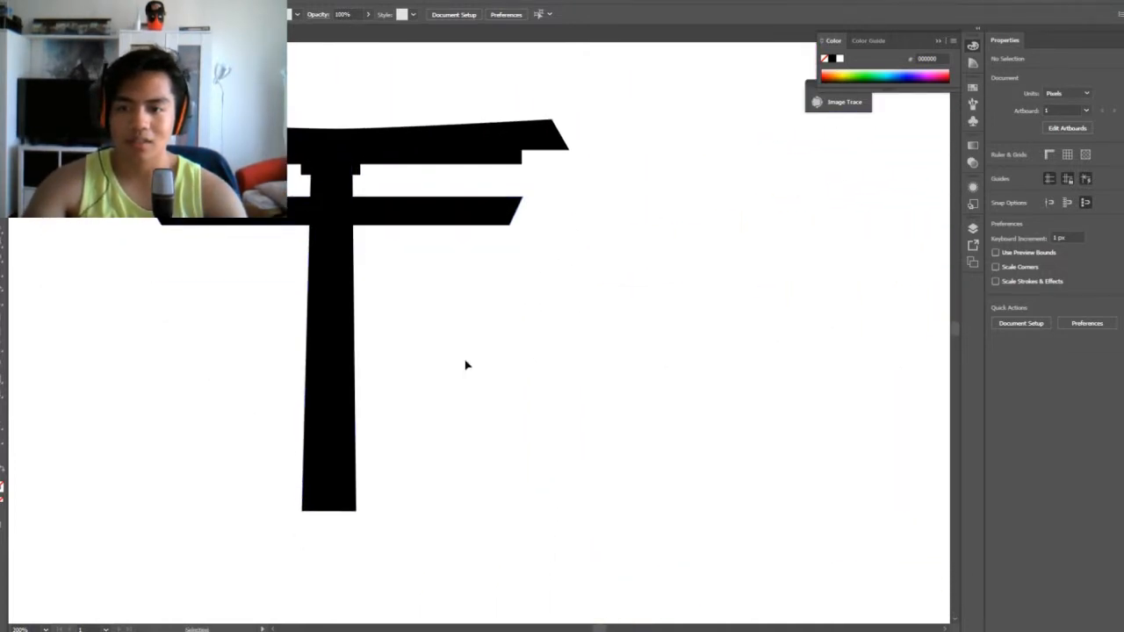
Widen the gate's pillar to about 37 px and nudge it horizontally to centre it under the cap block
{"action": "left_click", "coordinate": [347, 395]}
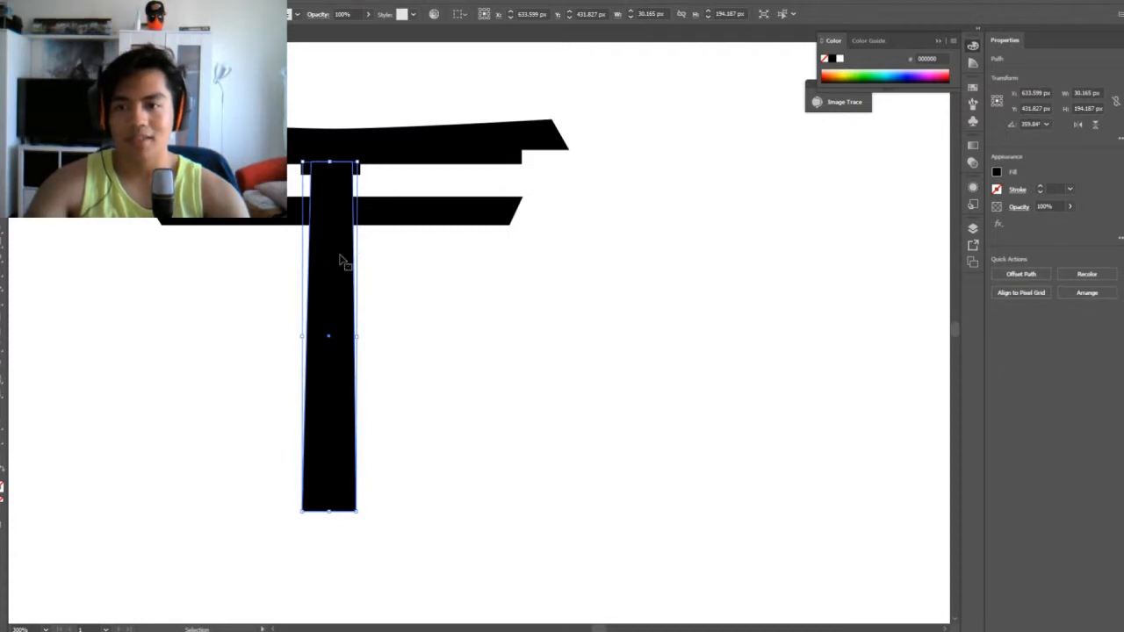
{"action": "key", "text": "Left"}
{"action": "left_click", "coordinate": [425, 332]}
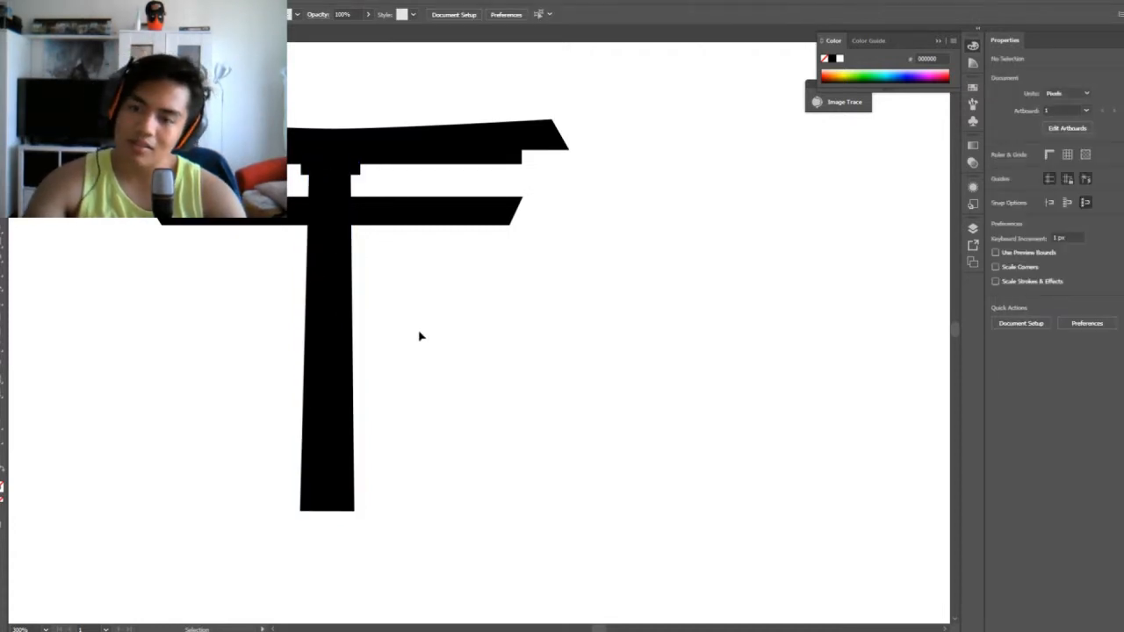
{"action": "left_click", "coordinate": [330, 488]}
{"action": "left_click_drag", "start_coordinate": [357, 339], "coordinate": [368, 341]}
{"action": "key", "text": "Right"}
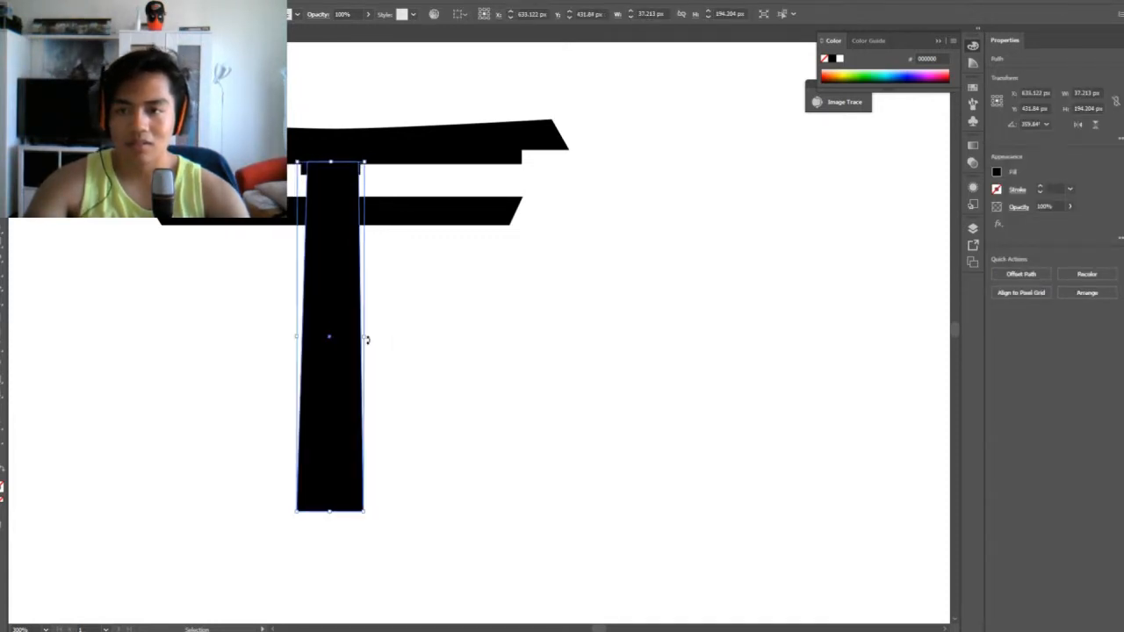
Nudge the pillar slightly left to centre it under the cap block and shorten it from its base
{"action": "key", "text": "Left"}
{"action": "left_click", "coordinate": [431, 375]}
{"action": "left_click", "coordinate": [339, 414]}
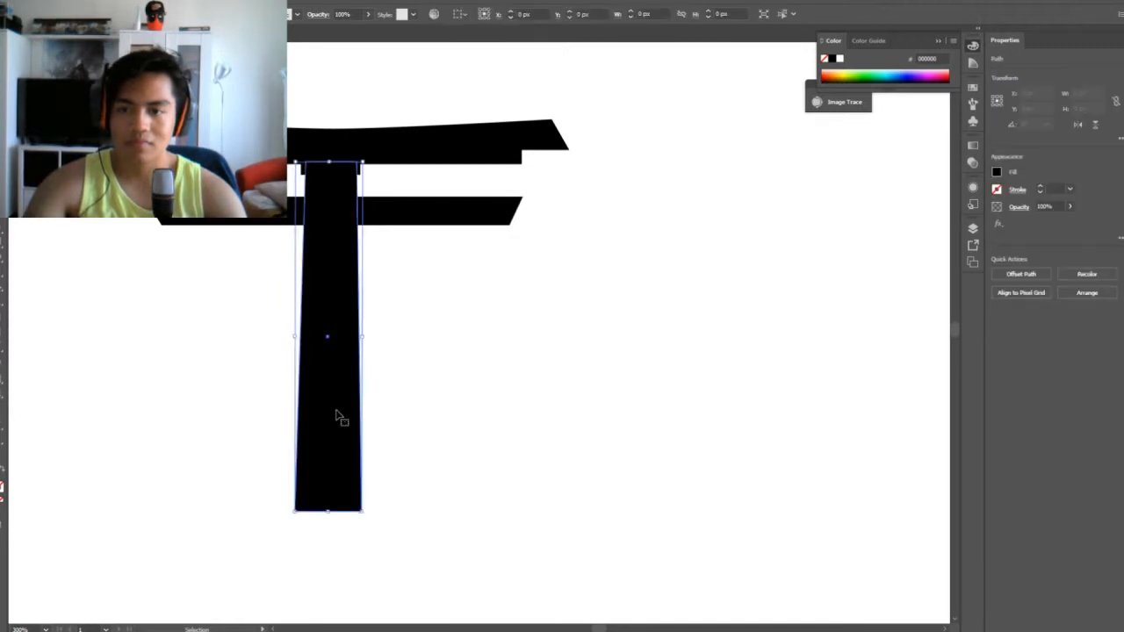
{"action": "left_click_drag", "start_coordinate": [329, 513], "coordinate": [329, 465]}
{"action": "left_click", "coordinate": [513, 474]}
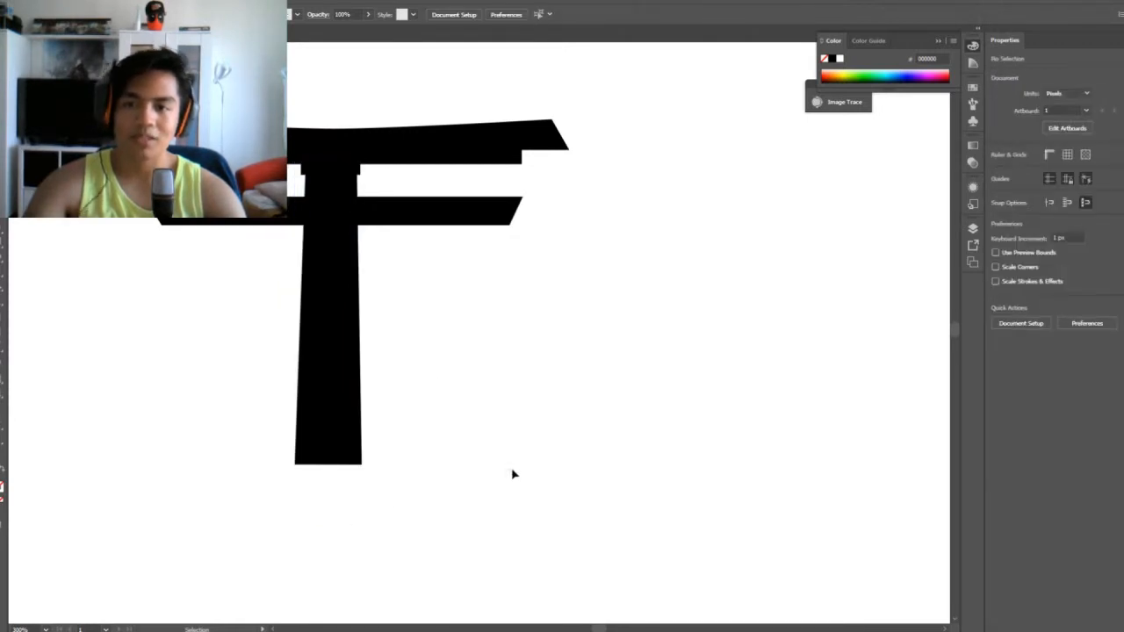
{"action": "left_click_drag", "start_coordinate": [497, 381], "coordinate": [377, 397]}
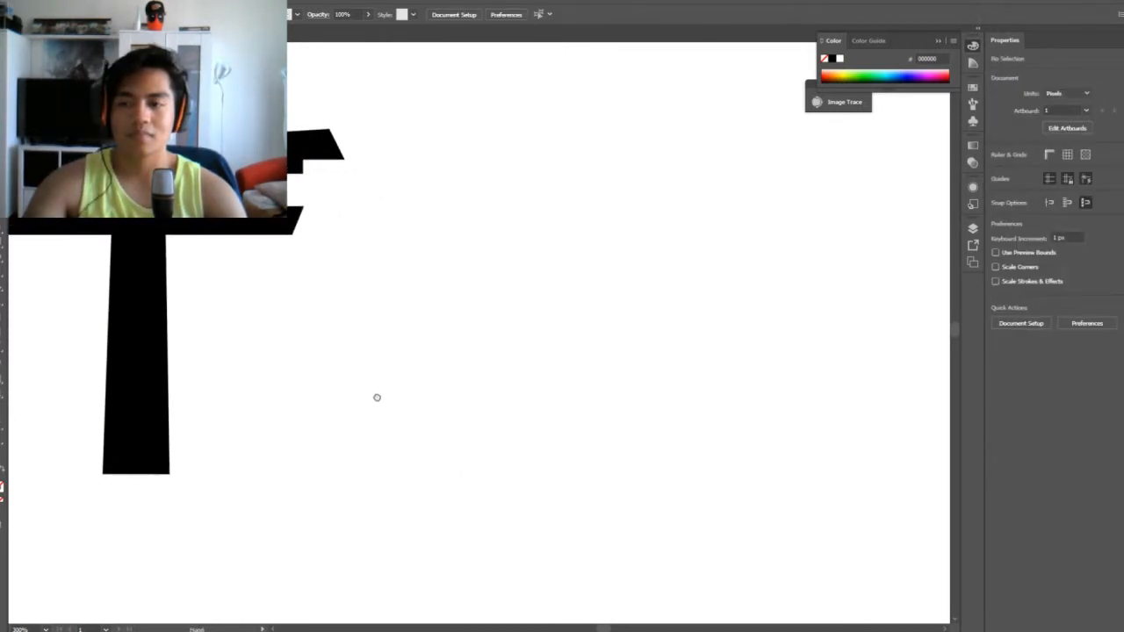
Select the whole torii gate and place a duplicate beside it, about 270 px to the right at the same height
{"action": "key", "text": "ctrl+minus"}
{"action": "key", "text": "ctrl+minus"}
{"action": "left_click_drag", "start_coordinate": [168, 163], "coordinate": [456, 447]}
{"action": "key", "text": "a"}
{"action": "key", "text": "v"}
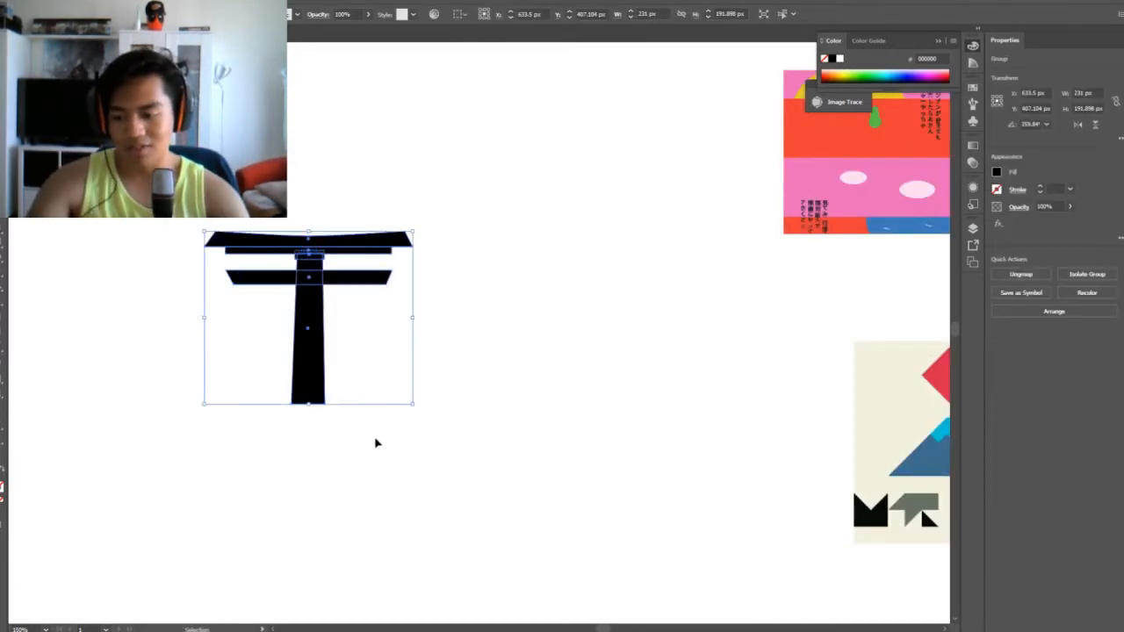
{"action": "left_click_drag", "start_coordinate": [306, 331], "coordinate": [549, 331]}
{"action": "left_click", "coordinate": [668, 424]}
{"action": "key", "text": "ctrl+plus"}
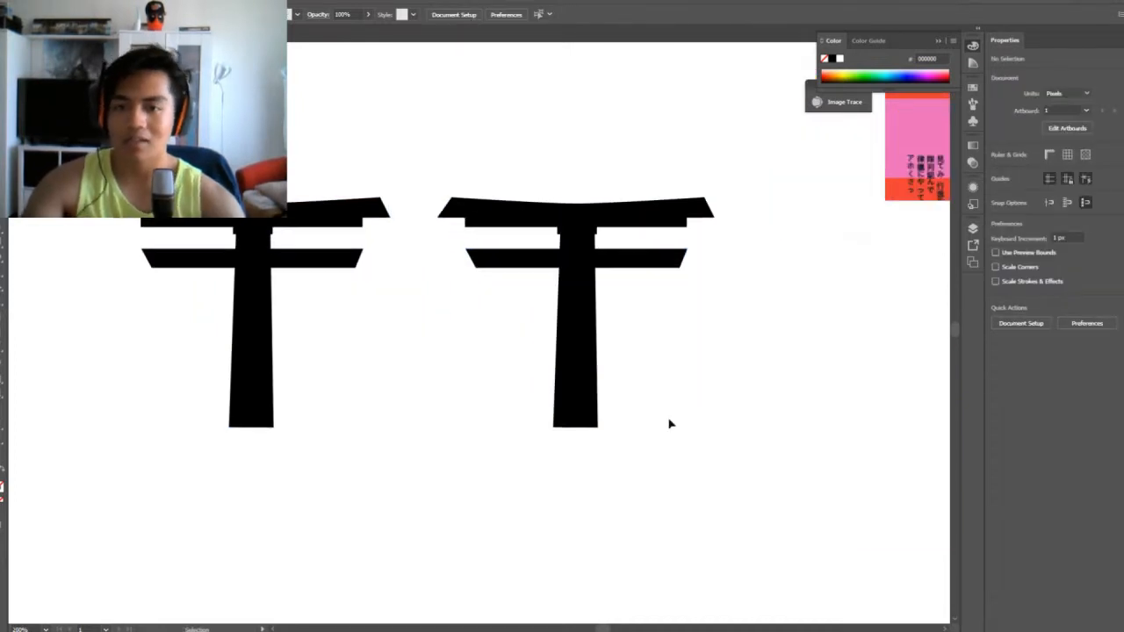
Draw a black crossbar about 71 px wide and 13 px tall overlapping the duplicate's pillar, and add a copy rotated 90° as a small side post
{"action": "left_click_drag", "start_coordinate": [722, 399], "coordinate": [590, 431]}
{"action": "left_click_drag", "start_coordinate": [870, 498], "coordinate": [522, 423]}
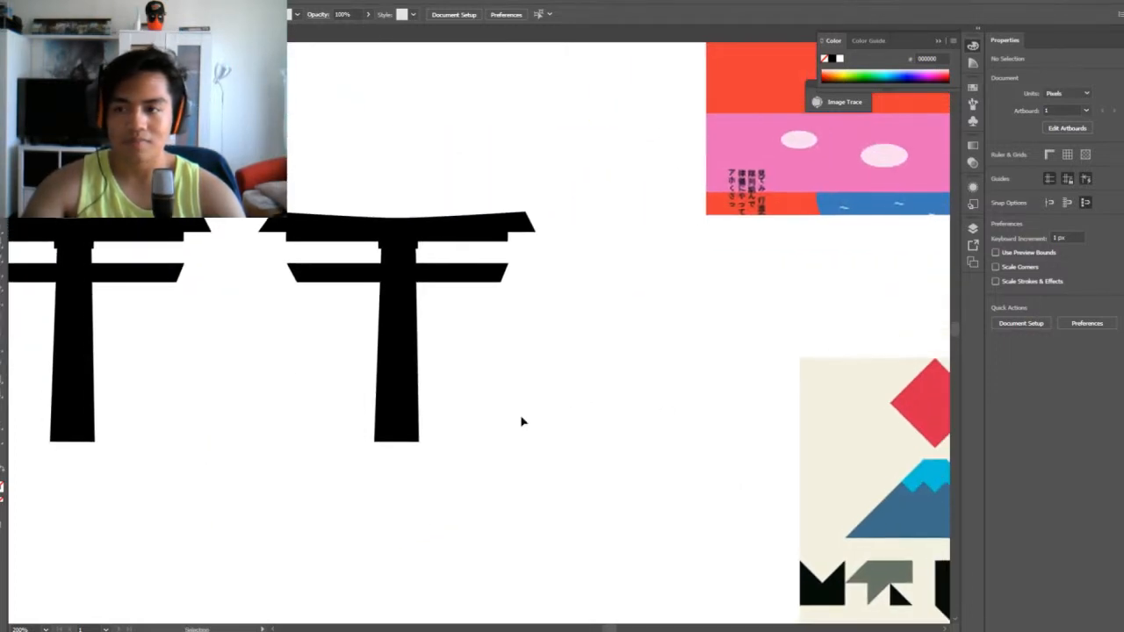
{"action": "key", "text": "m"}
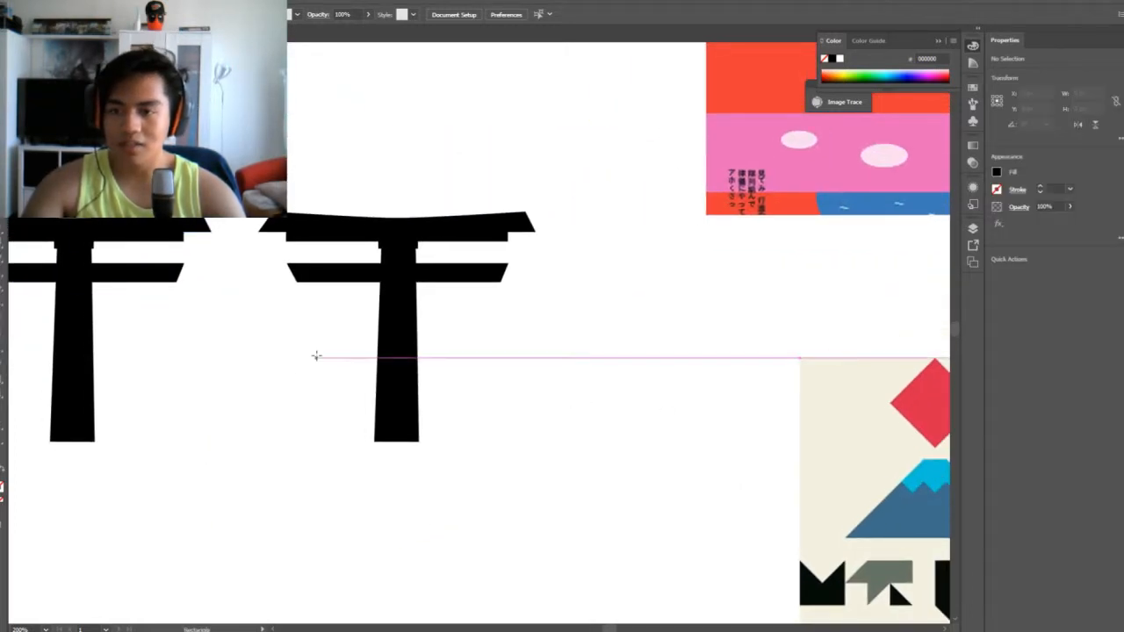
{"action": "left_click_drag", "start_coordinate": [311, 360], "coordinate": [400, 368]}
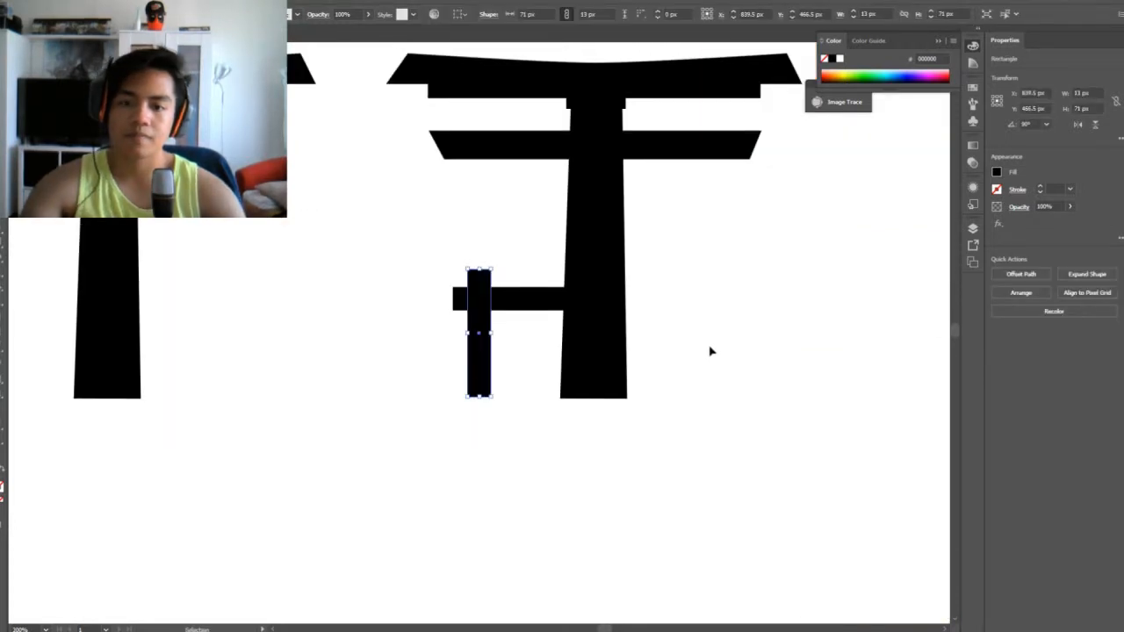
{"action": "left_click_drag", "start_coordinate": [712, 349], "coordinate": [631, 348]}
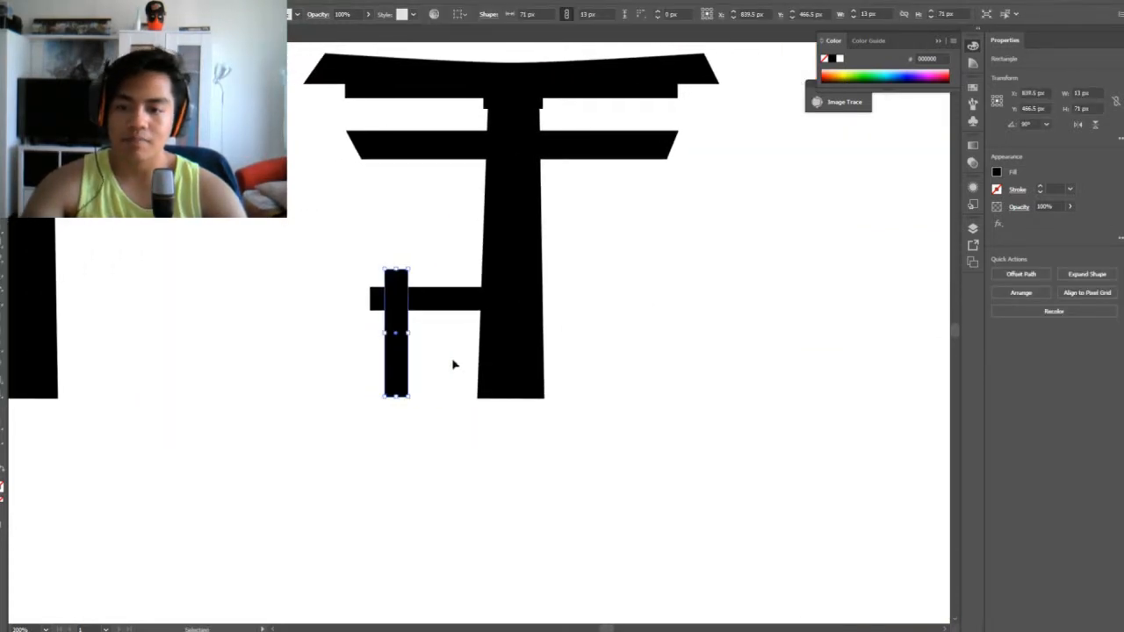
Taper the small side post by spreading its bottom corners so the base is wider than the top
{"action": "key", "text": "a"}
{"action": "left_click_drag", "start_coordinate": [411, 398], "coordinate": [383, 397]}
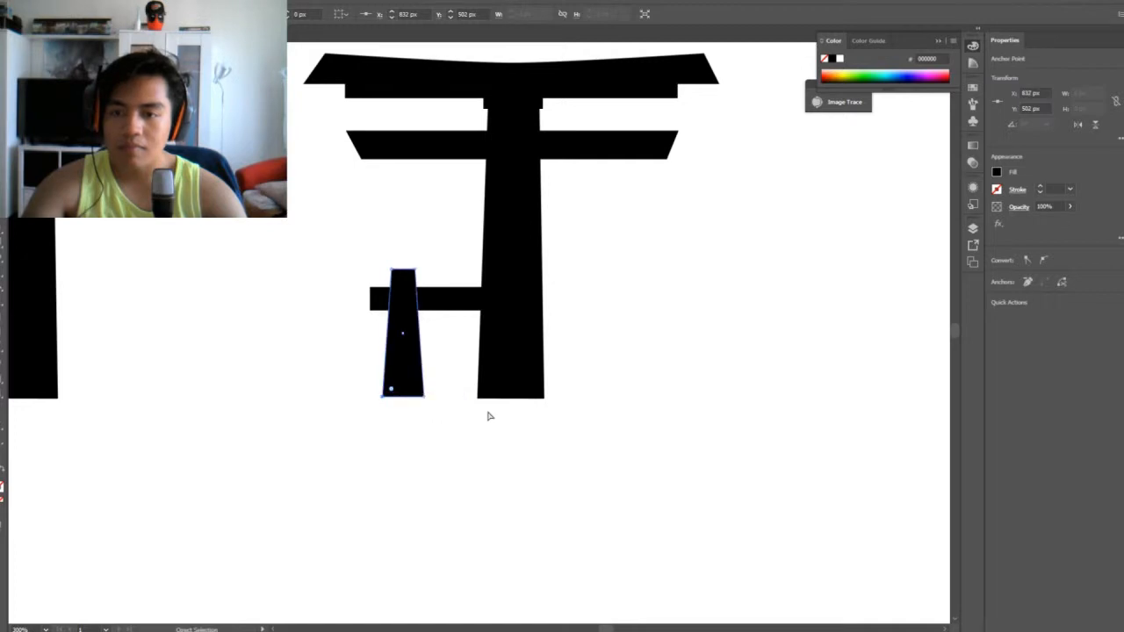
{"action": "left_click", "coordinate": [471, 439]}
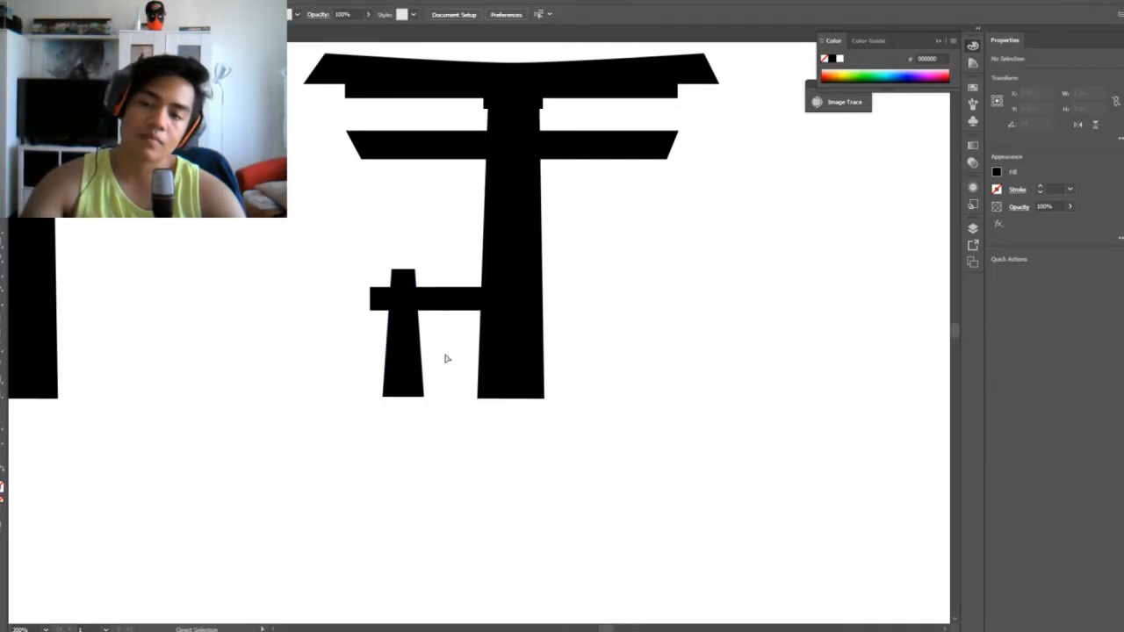
Thin the side crossbar to 10 px lower on the small post, and duplicate it across the post's top
{"action": "left_click_drag", "start_coordinate": [434, 308], "coordinate": [436, 323]}
{"action": "key", "text": "v"}
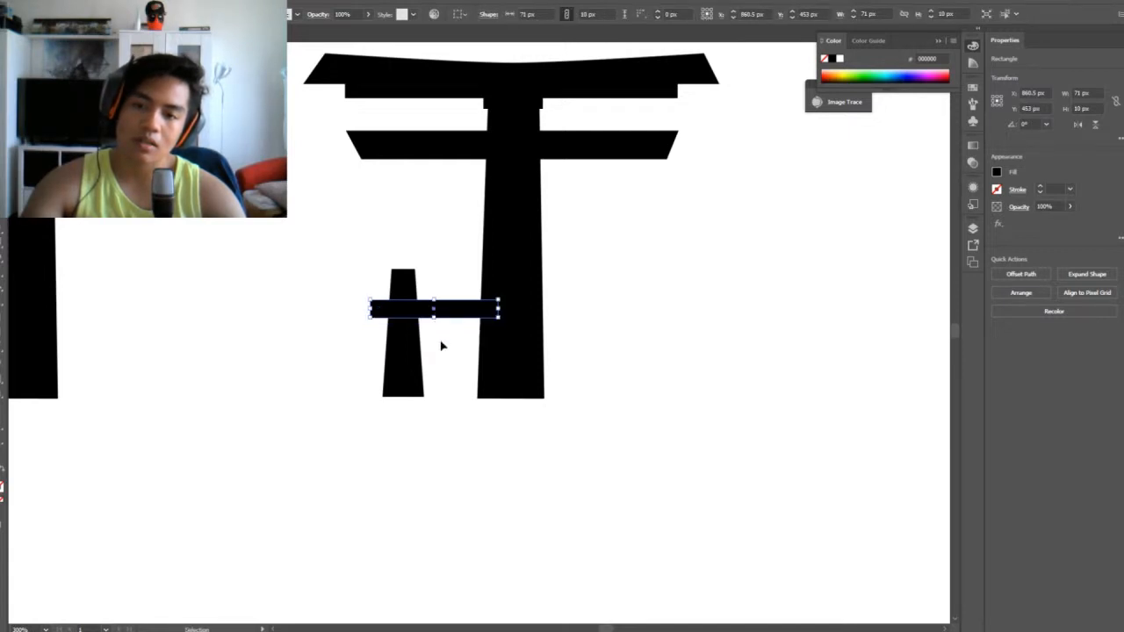
{"action": "left_click", "coordinate": [381, 264]}
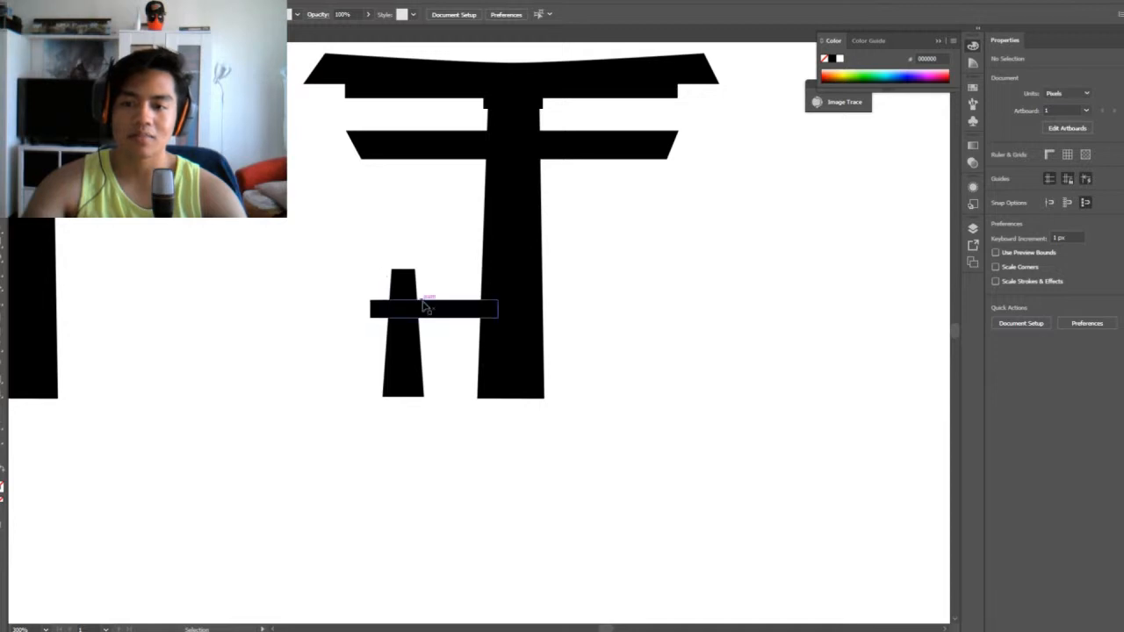
{"action": "left_click_drag", "start_coordinate": [457, 318], "coordinate": [457, 278]}
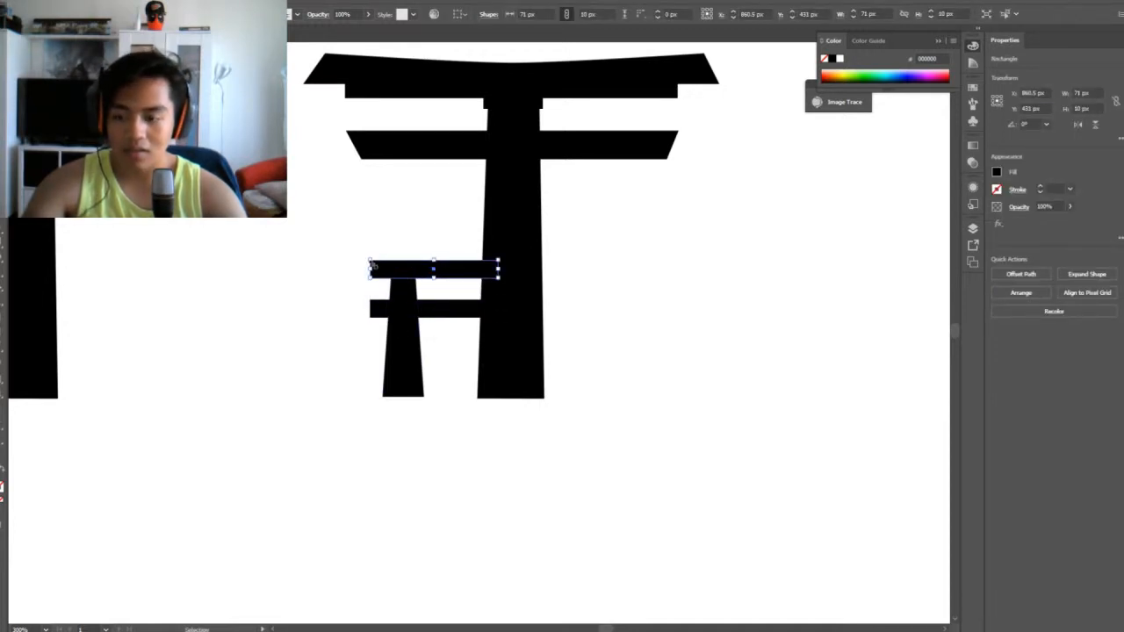
Slant the outer end of the upper side crossbar by extending its top corner outward
{"action": "key", "text": "a"}
{"action": "left_click_drag", "start_coordinate": [369, 261], "coordinate": [445, 402]}
{"action": "key", "text": "ctrl+z"}
Duplicate the small post with its two crossbars to the pillar's other side and reflect the copy across the vertical axis
{"action": "left_click", "coordinate": [454, 424]}
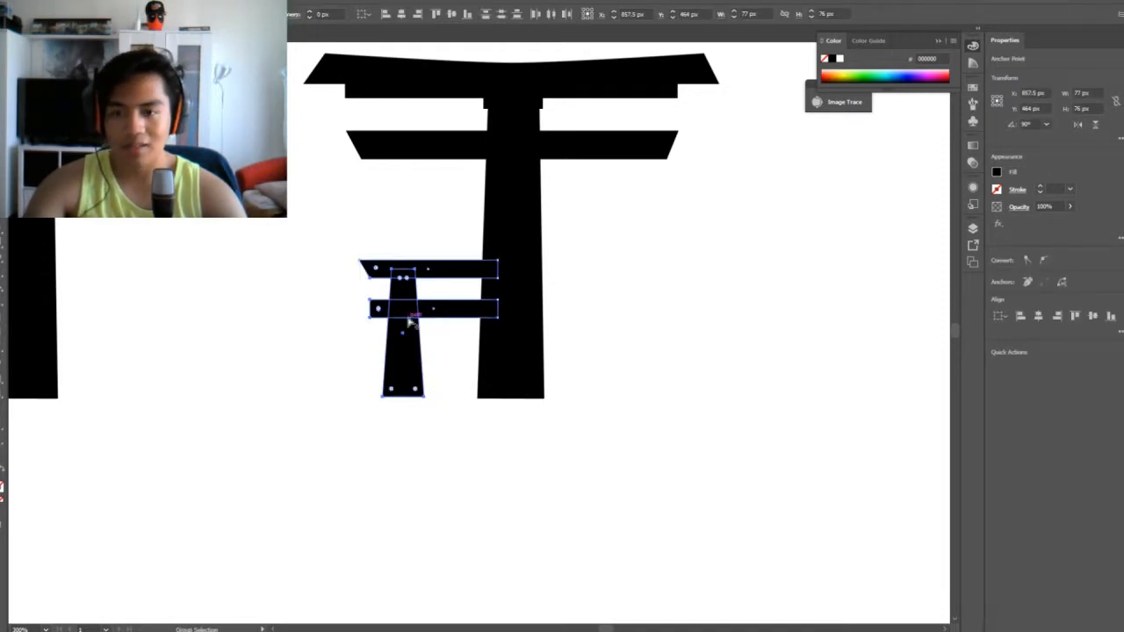
{"action": "left_click_drag", "start_coordinate": [408, 323], "coordinate": [590, 369]}
{"action": "right_click", "coordinate": [590, 369]}
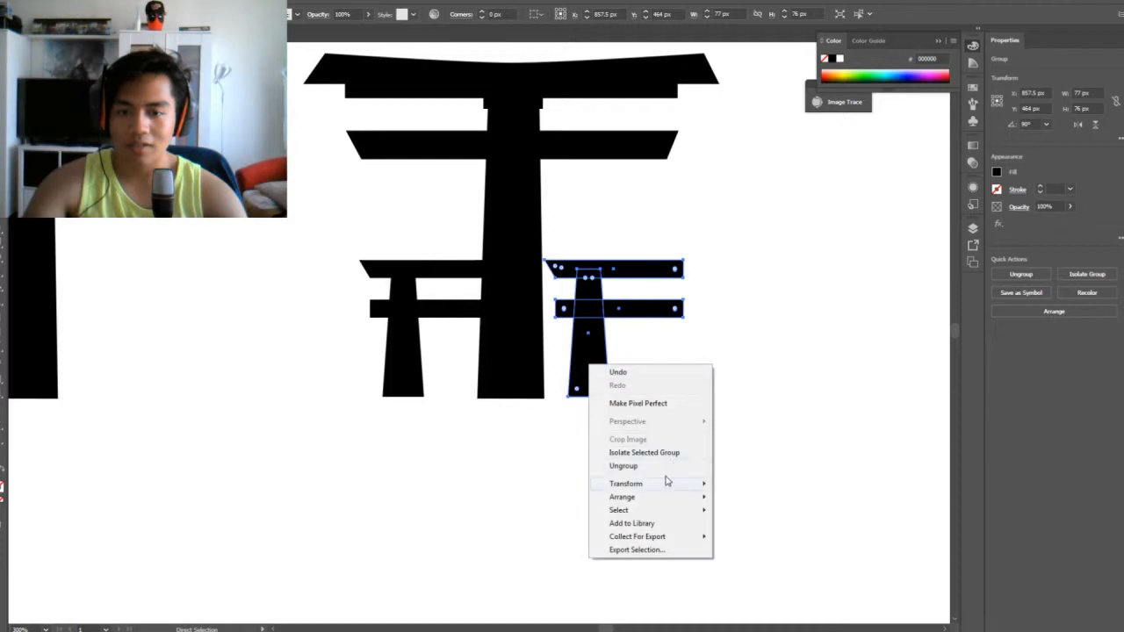
{"action": "mouse_move", "coordinate": [646, 484]}
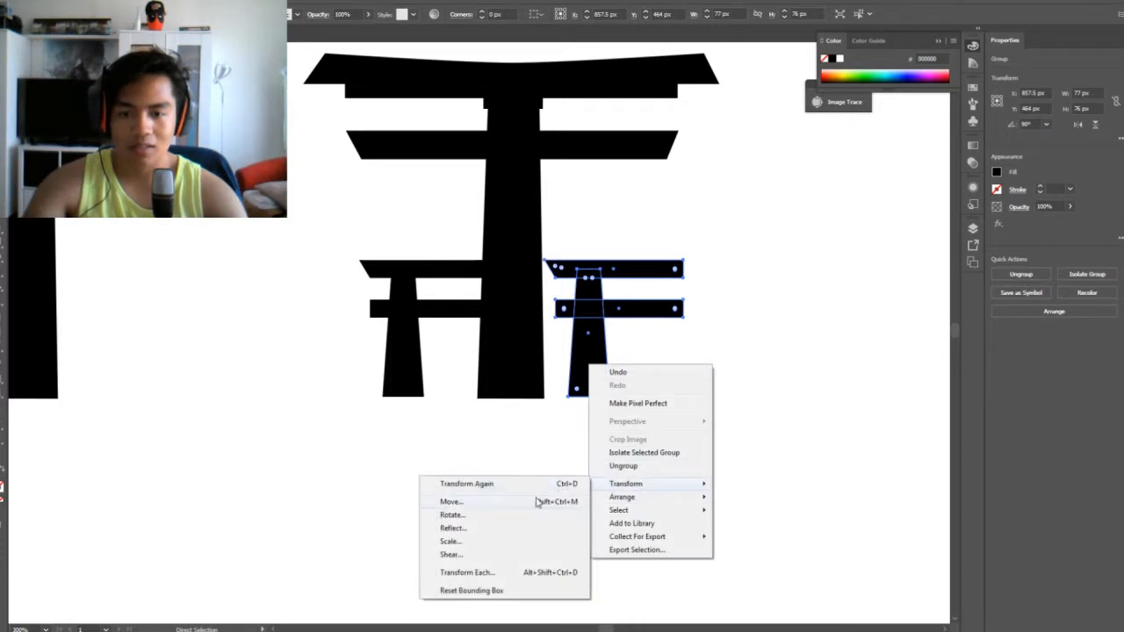
{"action": "left_click", "coordinate": [459, 529]}
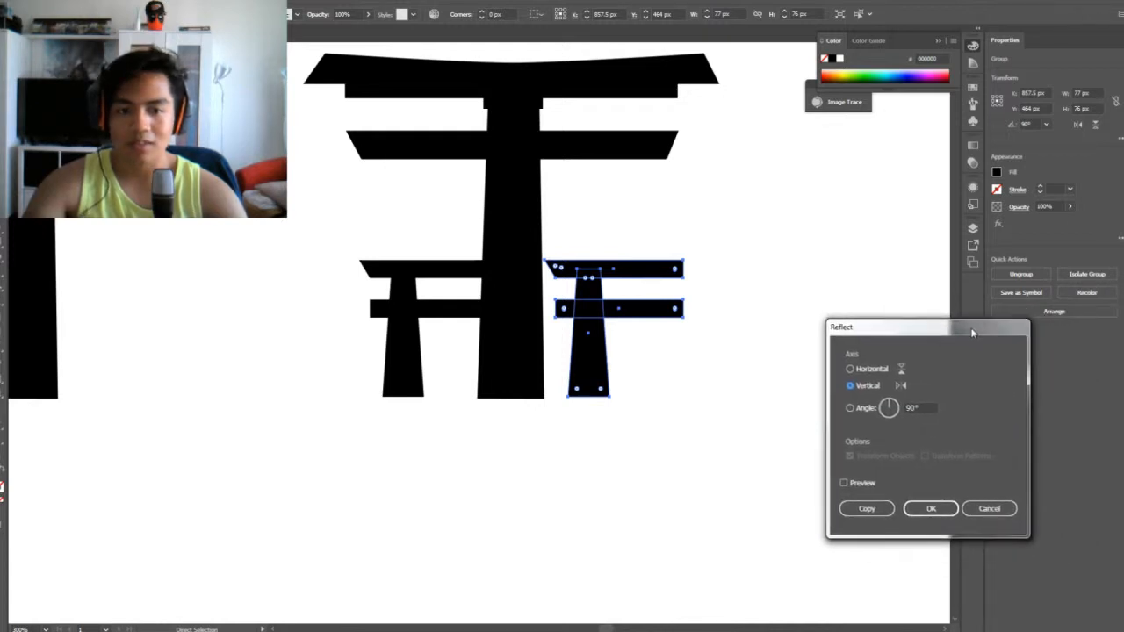
{"action": "left_click", "coordinate": [693, 488]}
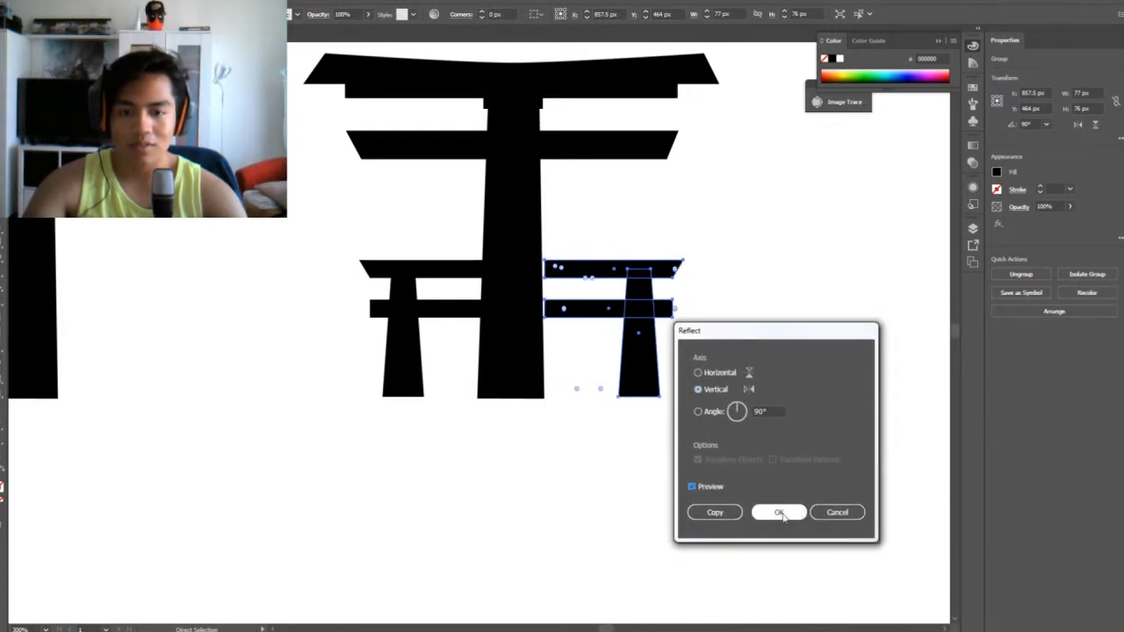
{"action": "left_click", "coordinate": [782, 513]}
Nudge the mirrored side frame left until its crossbars overlap the main pillar and match the opposite side's spacing
{"action": "key", "text": "Left"}
{"action": "key", "text": "Left"}
{"action": "key", "text": "Left"}
{"action": "key", "text": "Left"}
{"action": "key", "text": "Left"}
{"action": "key", "text": "Left"}
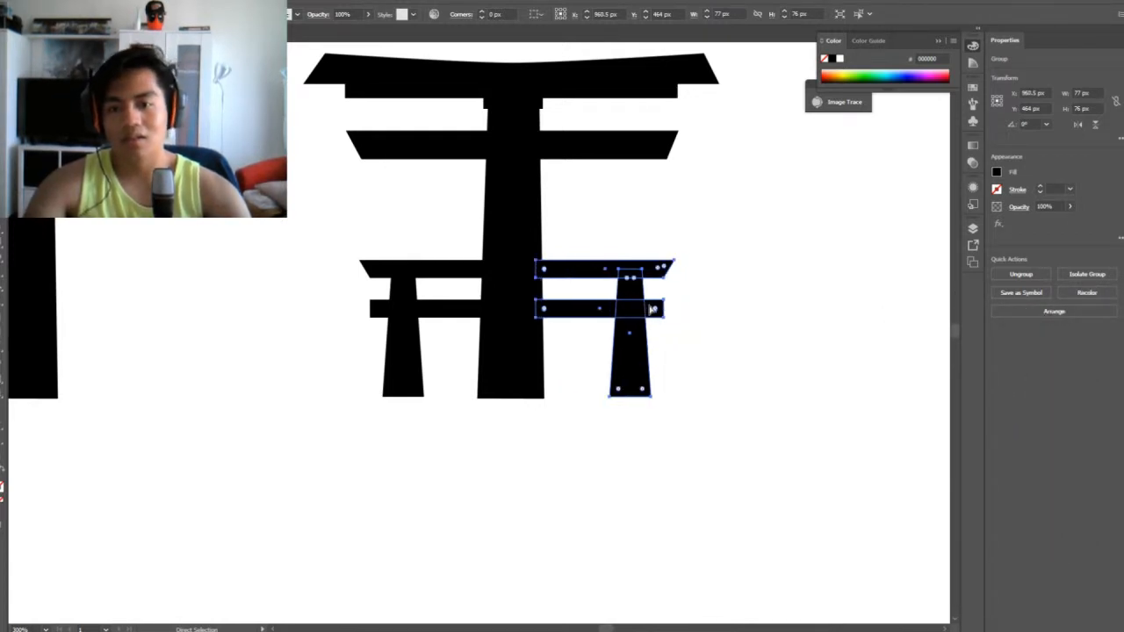
{"action": "left_click", "coordinate": [774, 311]}
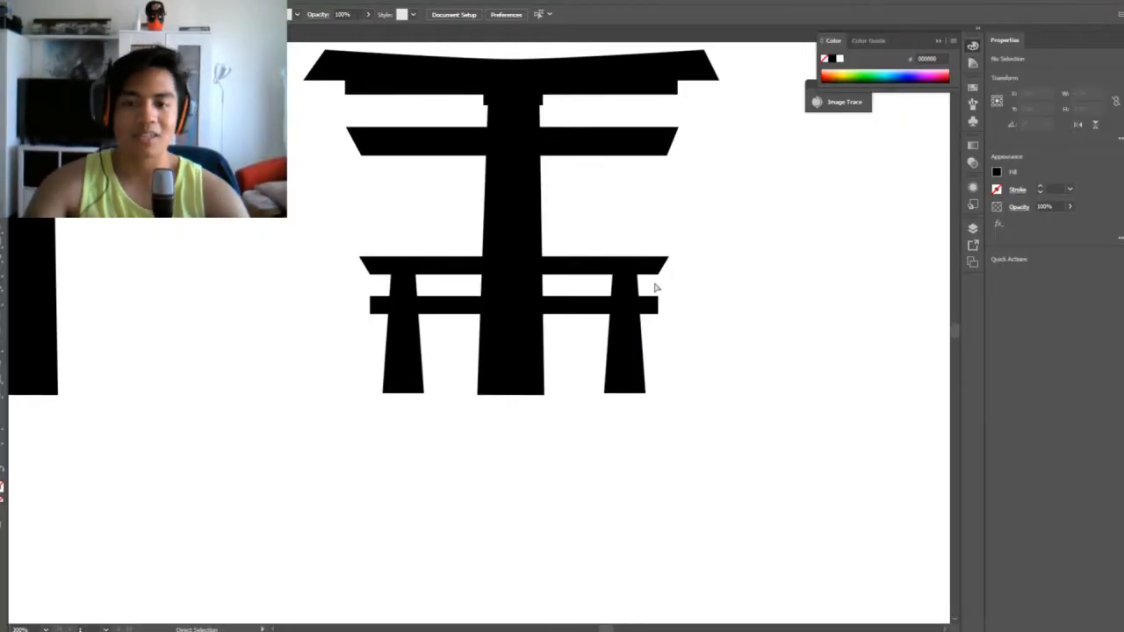
Select the lower crossbars of both side frames and raise them slightly together
{"action": "left_click", "coordinate": [603, 302]}
{"action": "left_click", "coordinate": [474, 307], "text": "shift"}
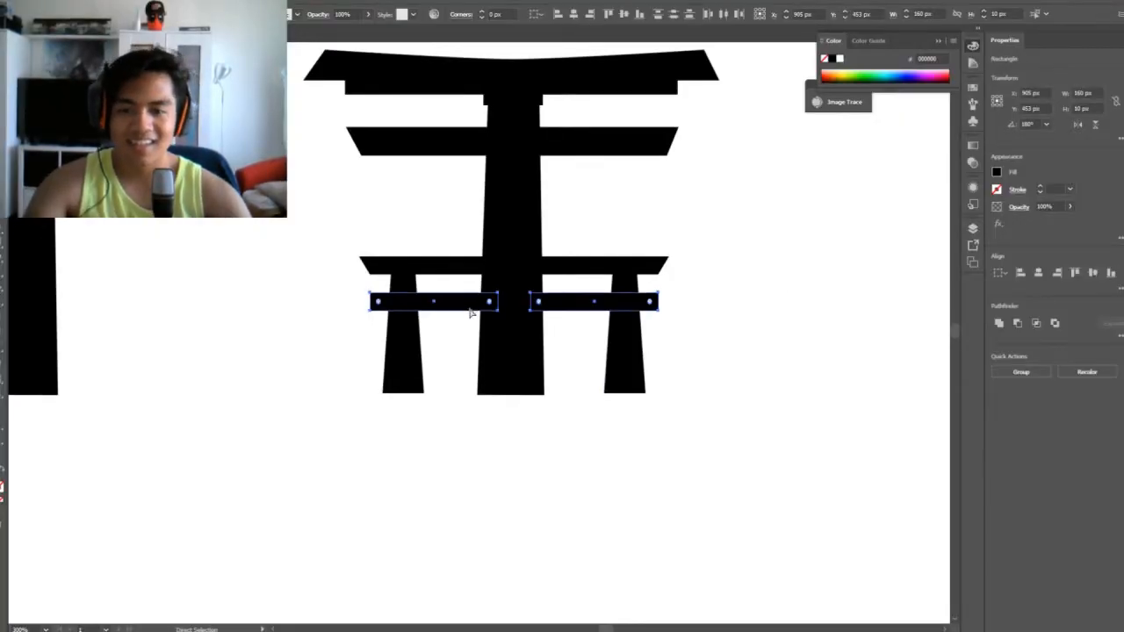
{"action": "left_click", "coordinate": [708, 327]}
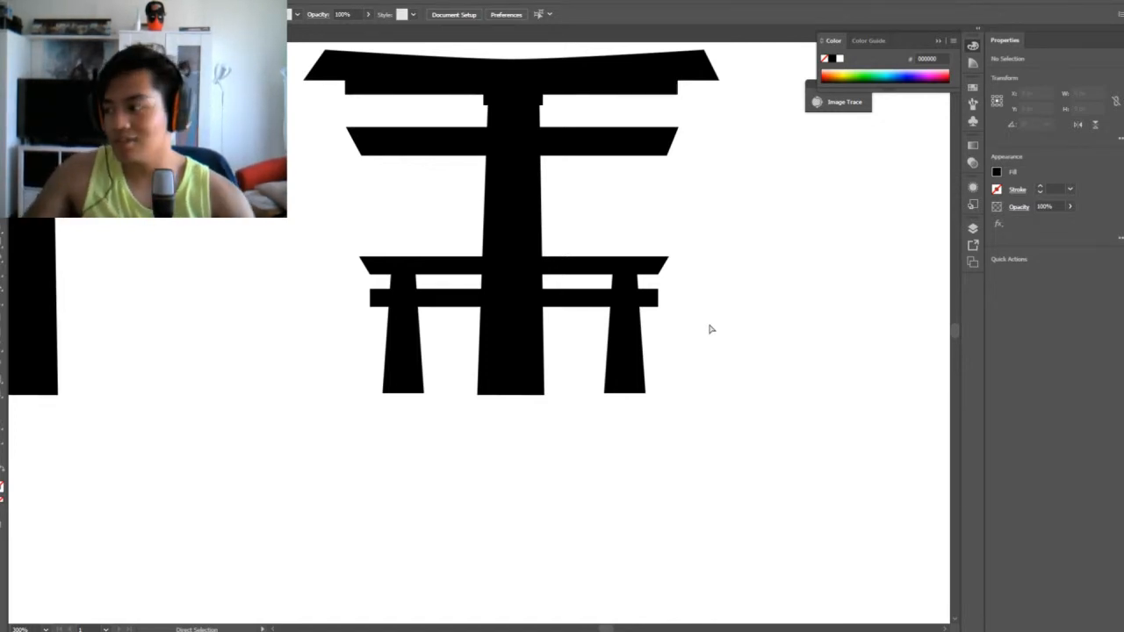
Move the plain gate farther aside, and move the gate with side frames down to an empty area of the canvas
{"action": "key", "text": "ctrl+minus"}
{"action": "key", "text": "ctrl+minus"}
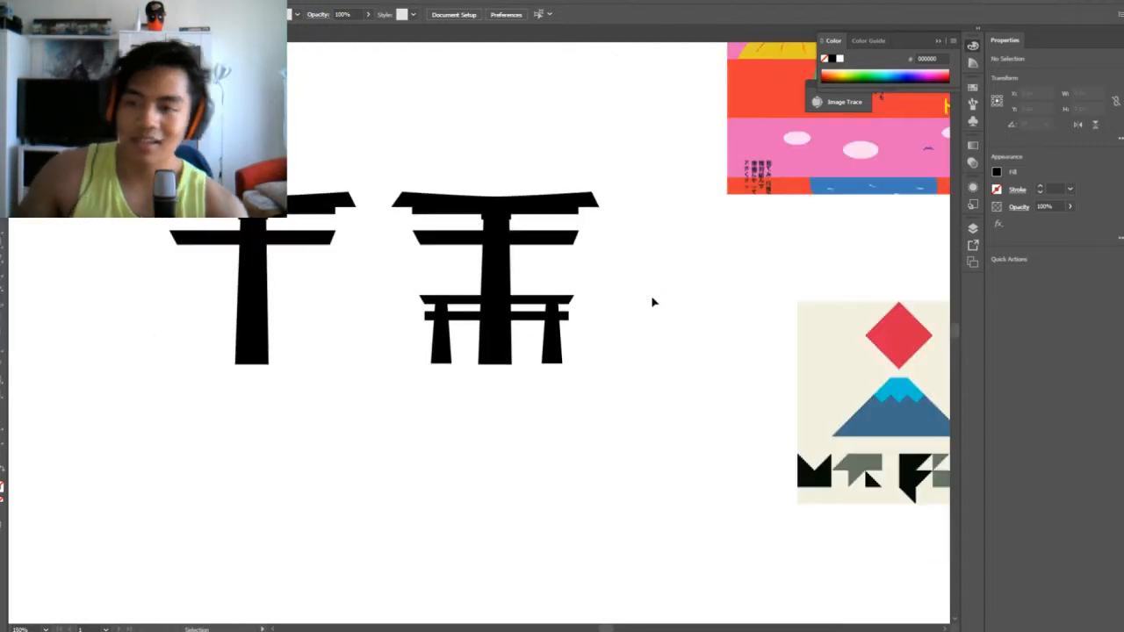
{"action": "key", "text": "v"}
{"action": "scroll", "coordinate": [298, 332], "scroll_direction": "up", "scroll_amount": 3}
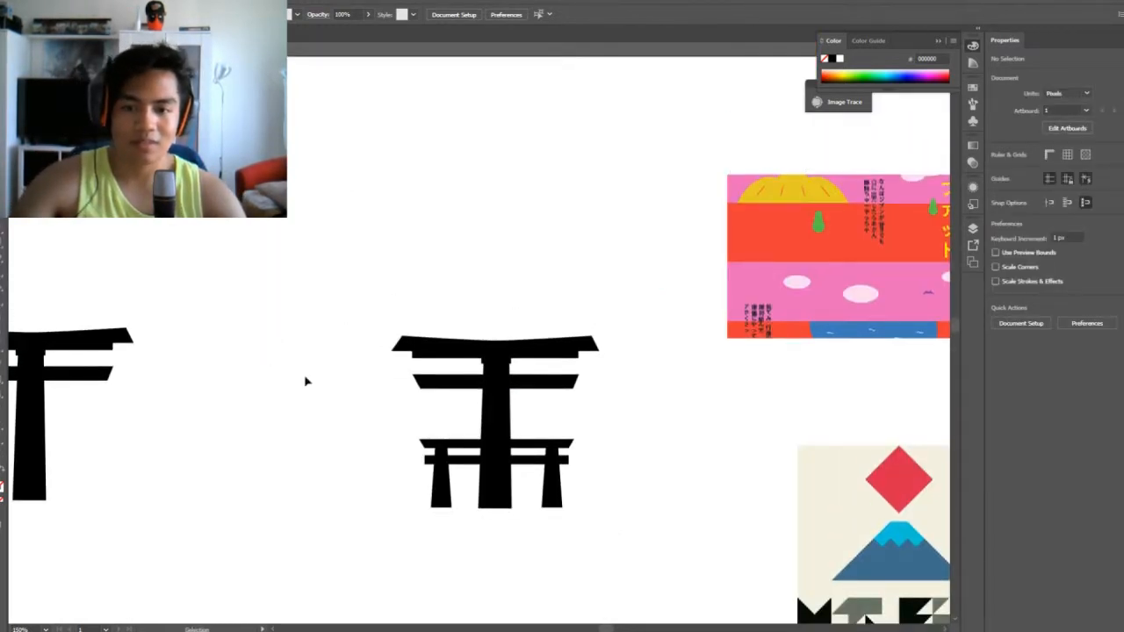
{"action": "left_click_drag", "start_coordinate": [348, 260], "coordinate": [575, 553]}
{"action": "scroll", "coordinate": [540, 496], "scroll_direction": "down", "scroll_amount": 6}
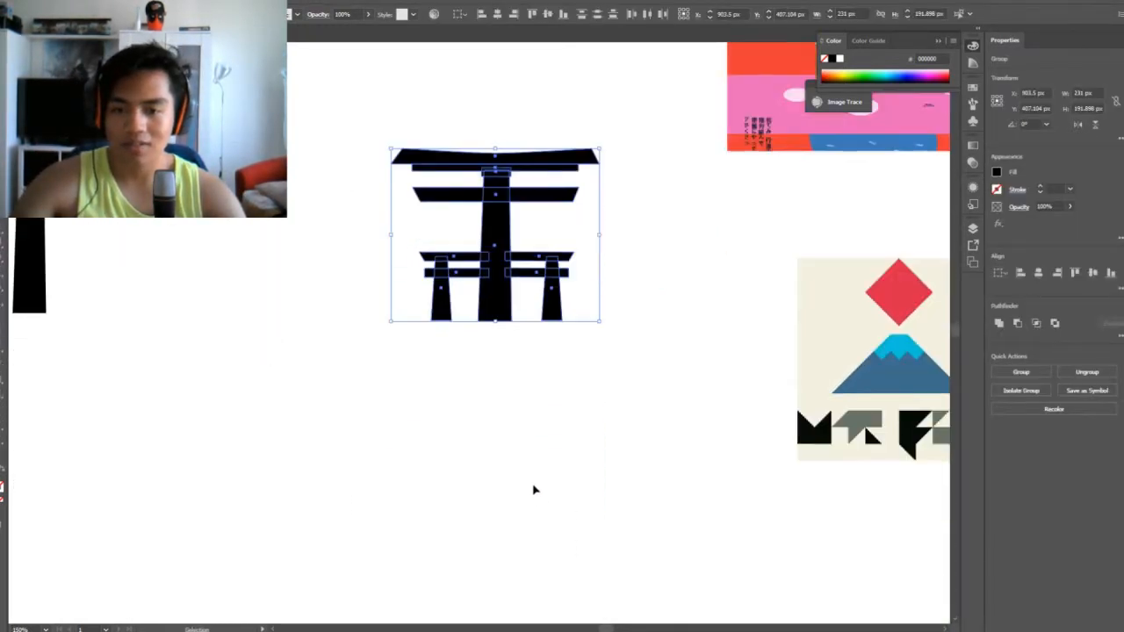
{"action": "left_click_drag", "start_coordinate": [486, 176], "coordinate": [311, 497]}
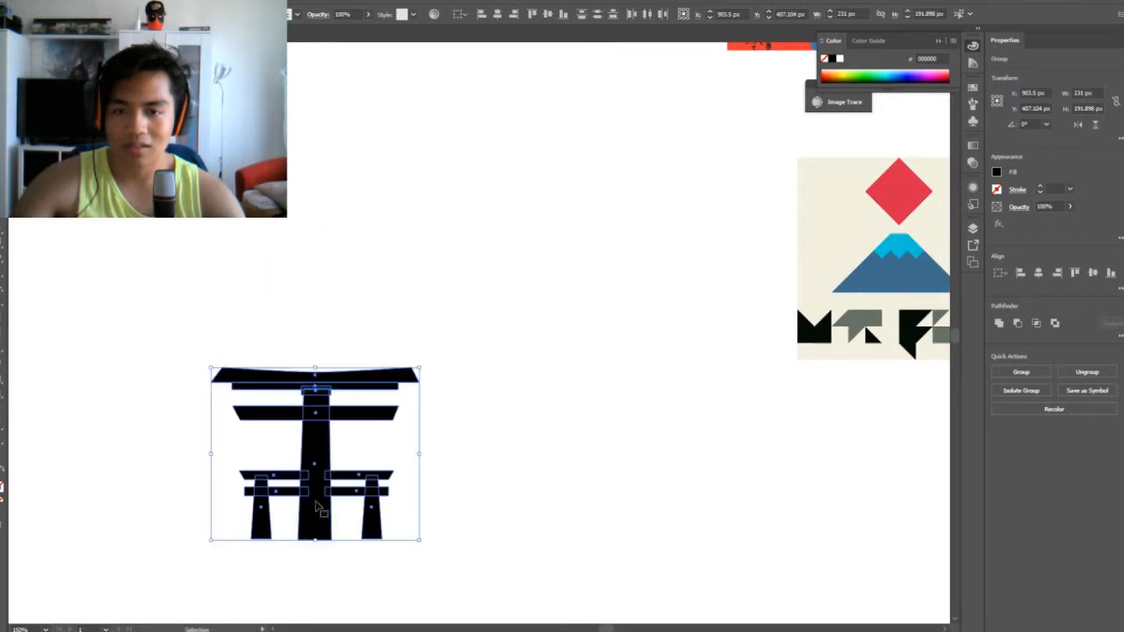
{"action": "left_click", "coordinate": [597, 421]}
Compare the gate with the Mt. Fuji poster and the torii photo among the reference images
{"action": "scroll", "coordinate": [580, 435], "scroll_direction": "down", "scroll_amount": 2}
{"action": "scroll", "coordinate": [580, 435], "scroll_direction": "down", "scroll_amount": 1}
{"action": "scroll", "coordinate": [581, 435], "scroll_direction": "up", "scroll_amount": 3}
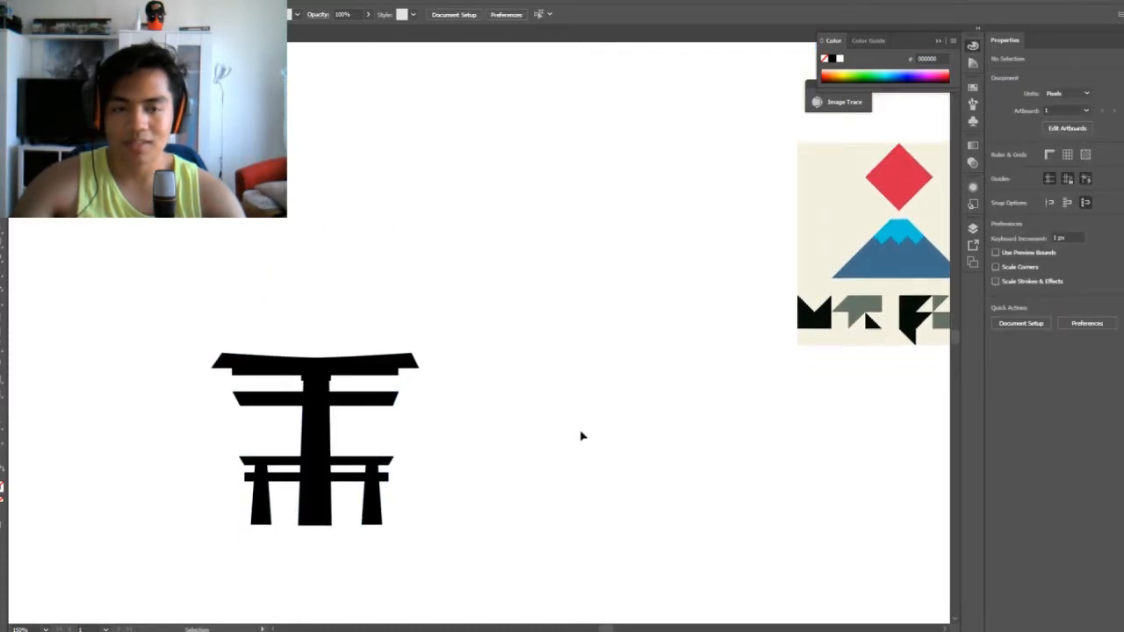
{"action": "left_click_drag", "start_coordinate": [671, 408], "coordinate": [310, 416]}
{"action": "left_click_drag", "start_coordinate": [400, 421], "coordinate": [250, 584]}
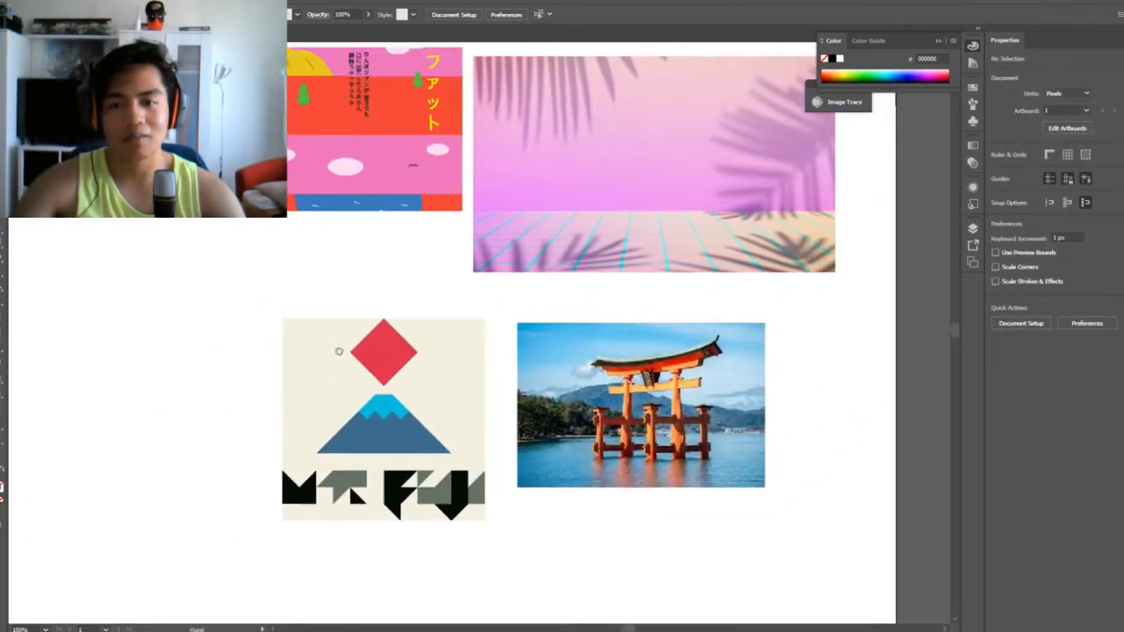
{"action": "left_click_drag", "start_coordinate": [339, 352], "coordinate": [384, 406]}
{"action": "left_click_drag", "start_coordinate": [257, 466], "coordinate": [550, 299]}
{"action": "left_click_drag", "start_coordinate": [393, 395], "coordinate": [570, 263]}
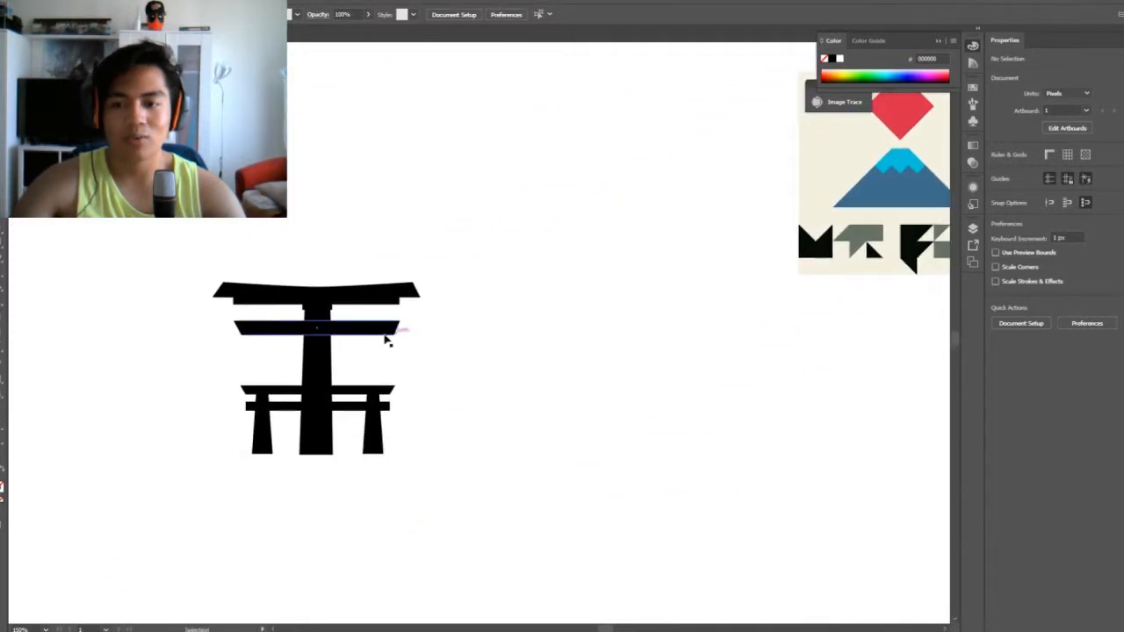
Inspect the gate's beams, pillar and side frames up close, along with the empty space around it
{"action": "left_click_drag", "start_coordinate": [194, 262], "coordinate": [521, 562]}
{"action": "left_click", "coordinate": [159, 268]}
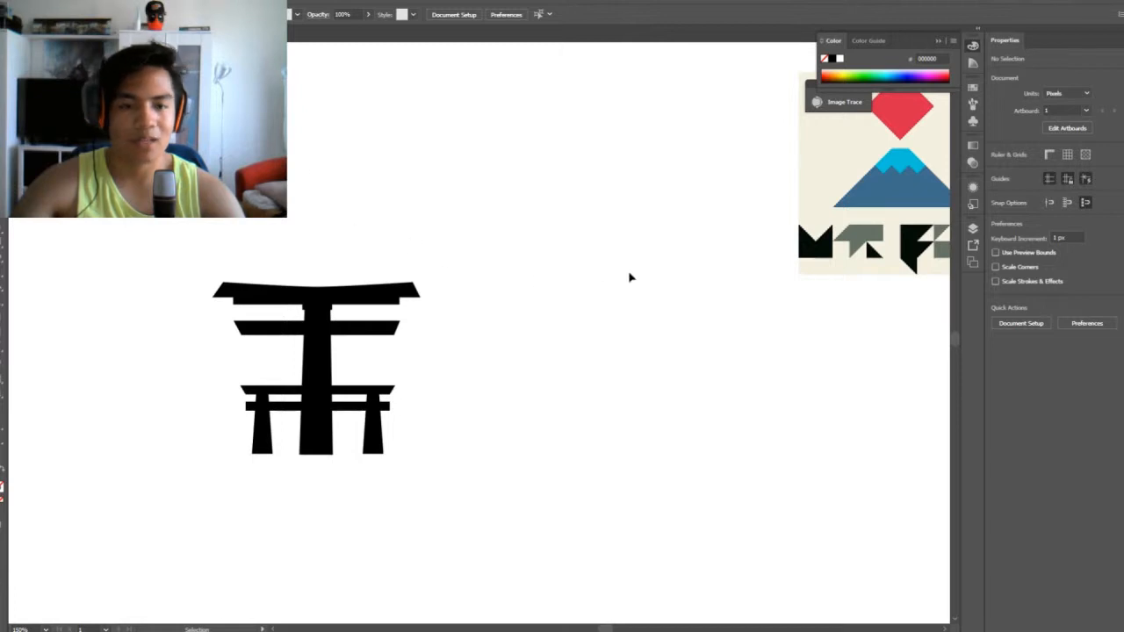
{"action": "left_click_drag", "start_coordinate": [629, 278], "coordinate": [383, 297]}
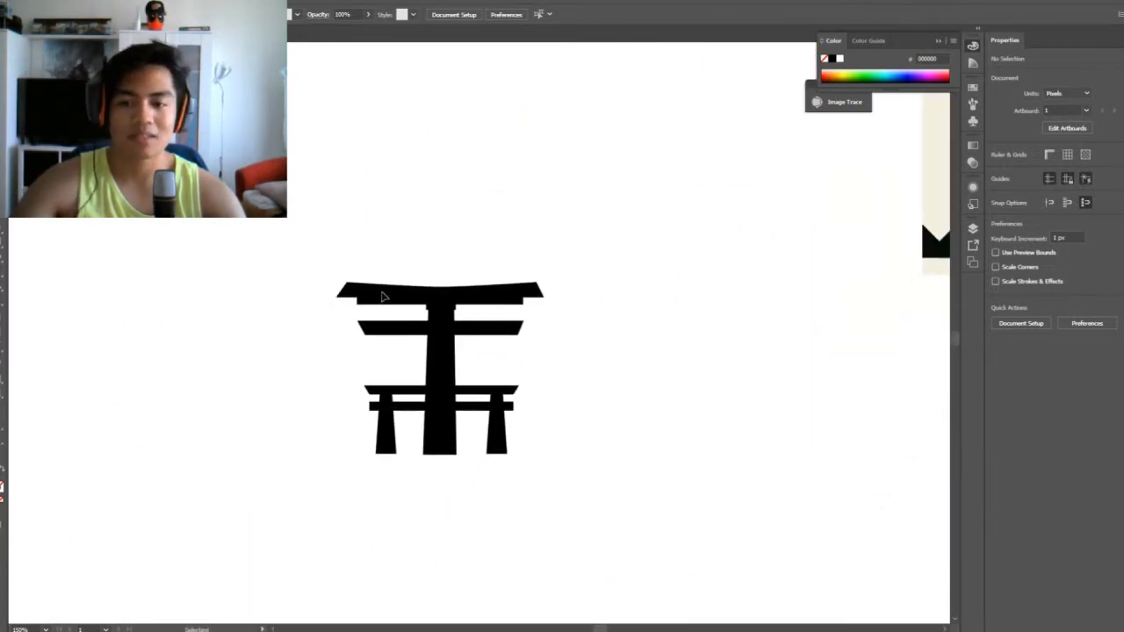
{"action": "key", "text": "ctrl+plus"}
{"action": "key", "text": "ctrl+plus"}
{"action": "key", "text": "ctrl+plus"}
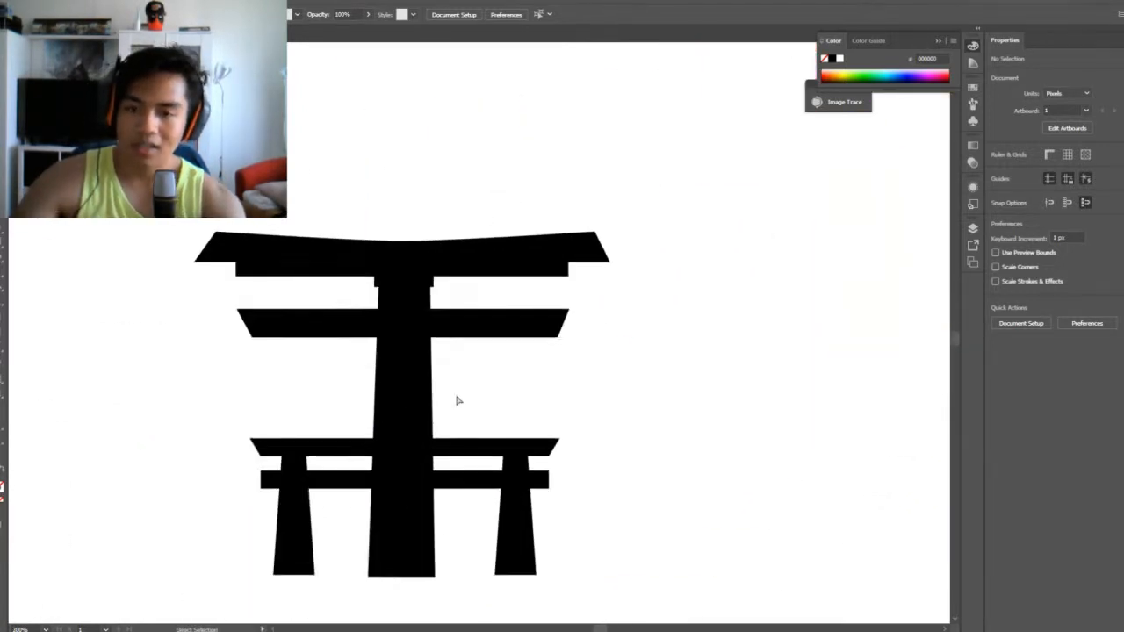
{"action": "left_click_drag", "start_coordinate": [456, 401], "coordinate": [620, 276]}
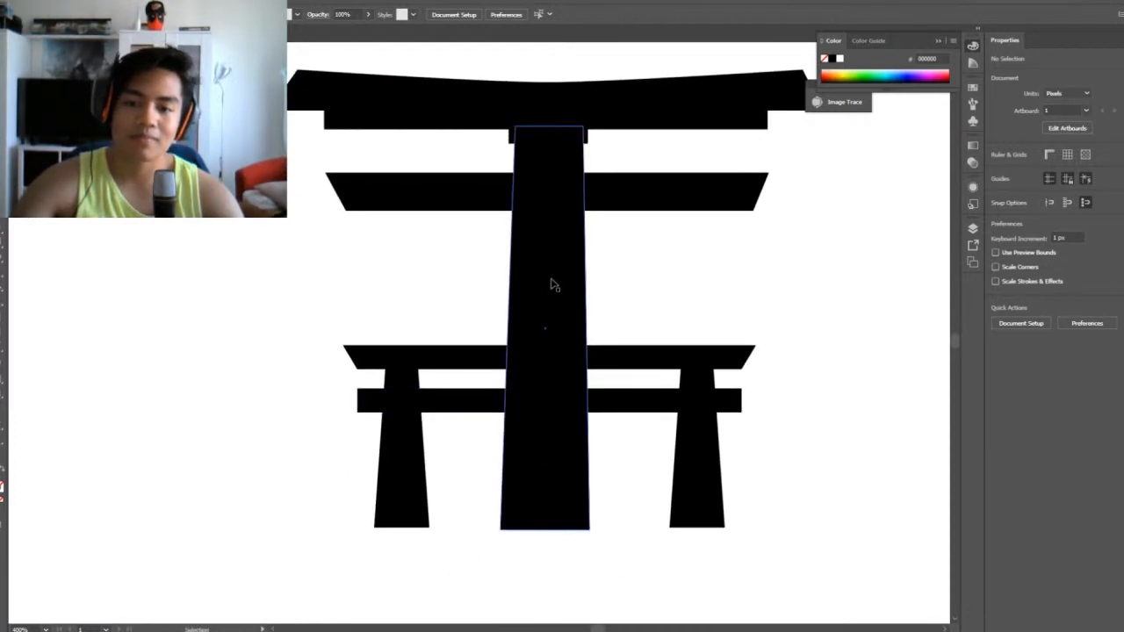
{"action": "left_click_drag", "start_coordinate": [803, 336], "coordinate": [572, 499]}
{"action": "left_click_drag", "start_coordinate": [727, 306], "coordinate": [544, 493]}
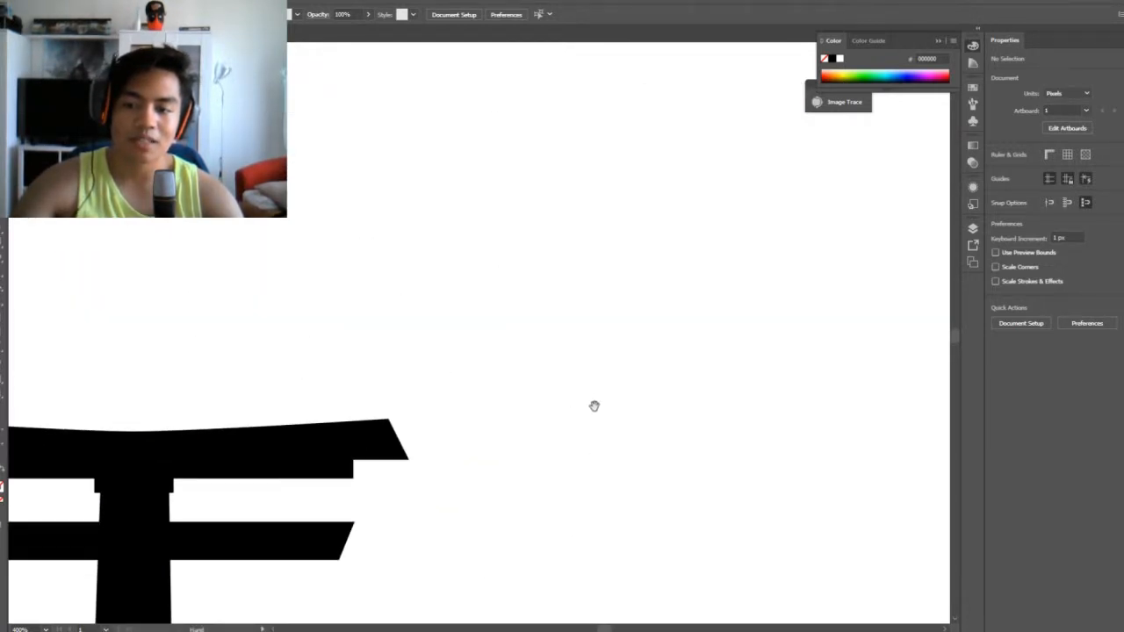
Select the gate with side frames and ungroup it into its separate pieces
{"action": "left_click_drag", "start_coordinate": [467, 497], "coordinate": [653, 362]}
{"action": "left_click", "coordinate": [329, 352]}
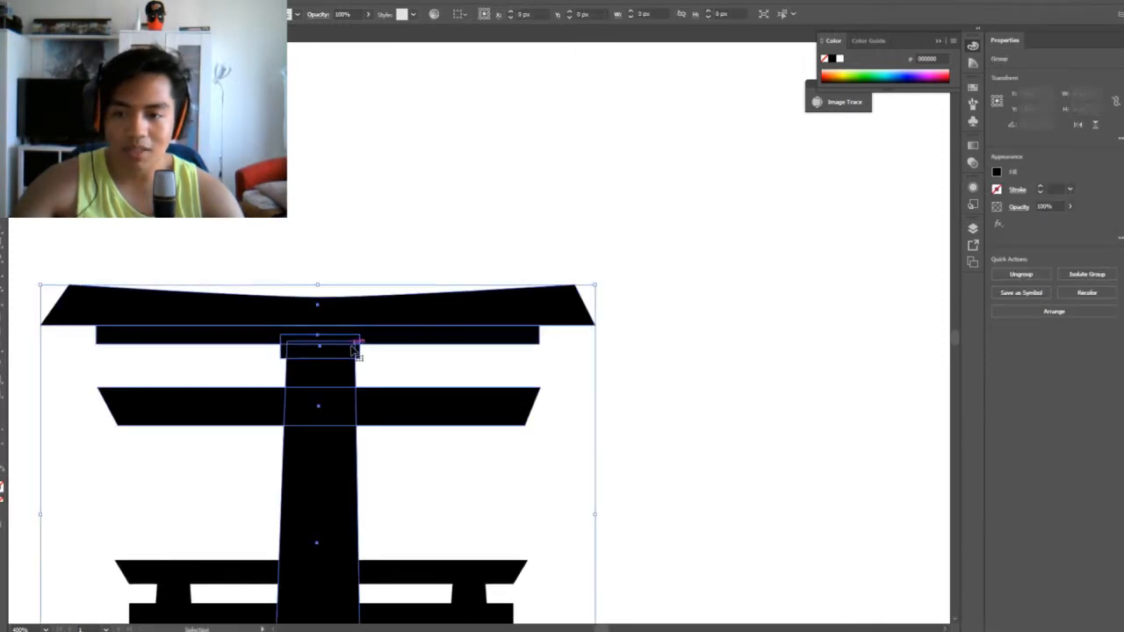
{"action": "left_click", "coordinate": [431, 381]}
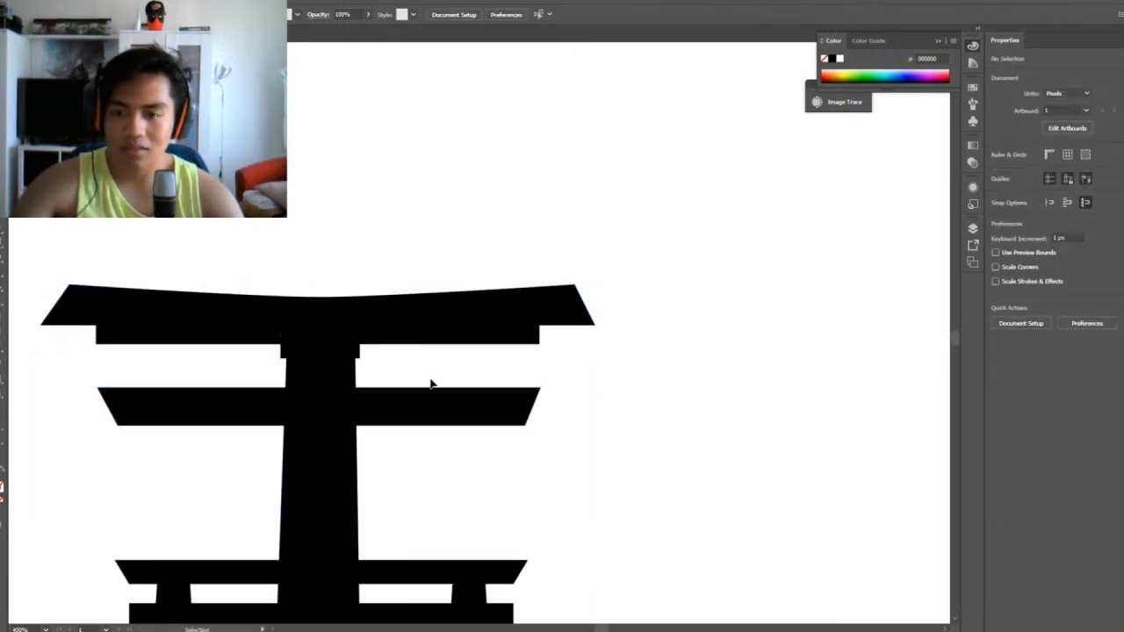
{"action": "left_click", "coordinate": [358, 351]}
{"action": "left_click", "coordinate": [374, 365]}
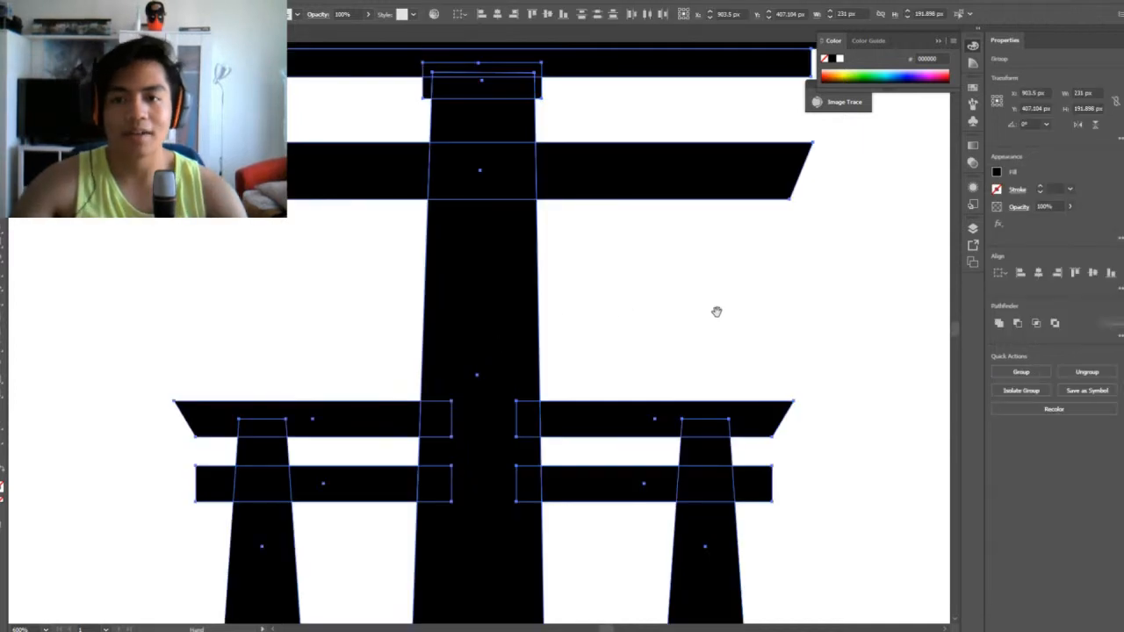
{"action": "left_click_drag", "start_coordinate": [716, 311], "coordinate": [708, 454]}
{"action": "right_click", "coordinate": [501, 268]}
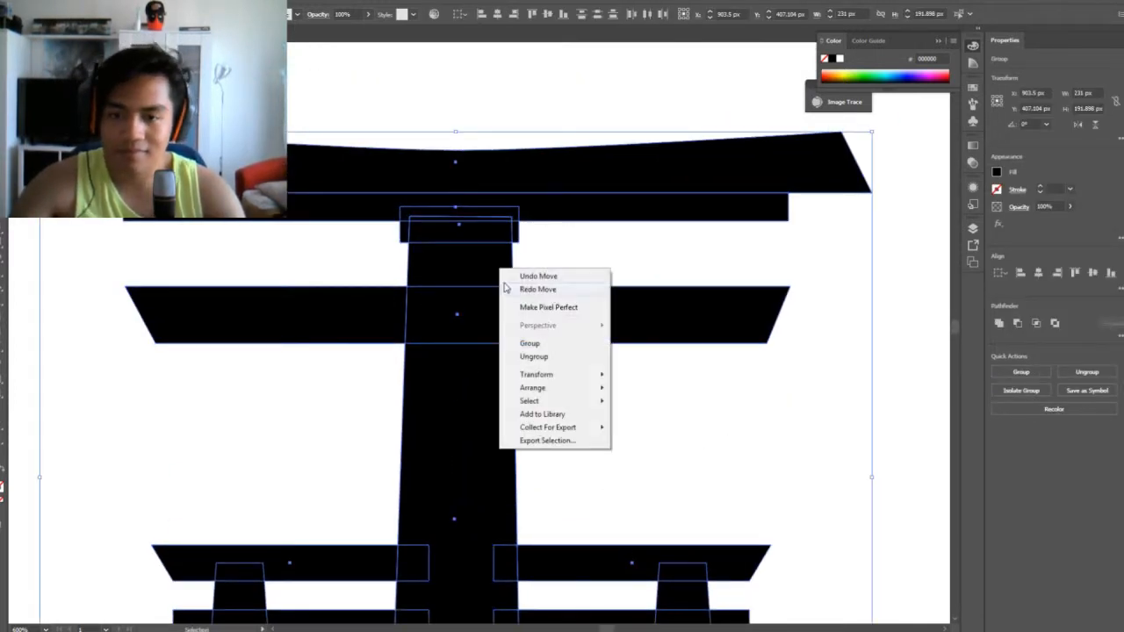
{"action": "left_click", "coordinate": [540, 357]}
{"action": "left_click", "coordinate": [654, 345]}
Widen the small block beneath the top beam so it projects farther on both sides of the main pillar
{"action": "left_click", "coordinate": [477, 230]}
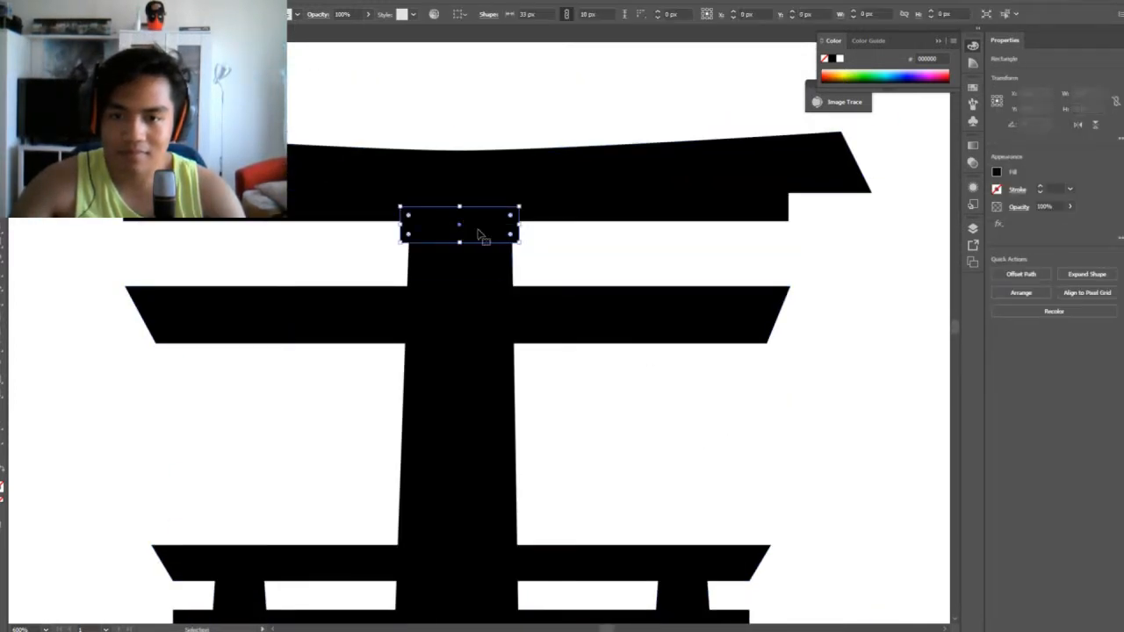
{"action": "left_click_drag", "start_coordinate": [521, 226], "coordinate": [524, 227]}
{"action": "left_click", "coordinate": [574, 275]}
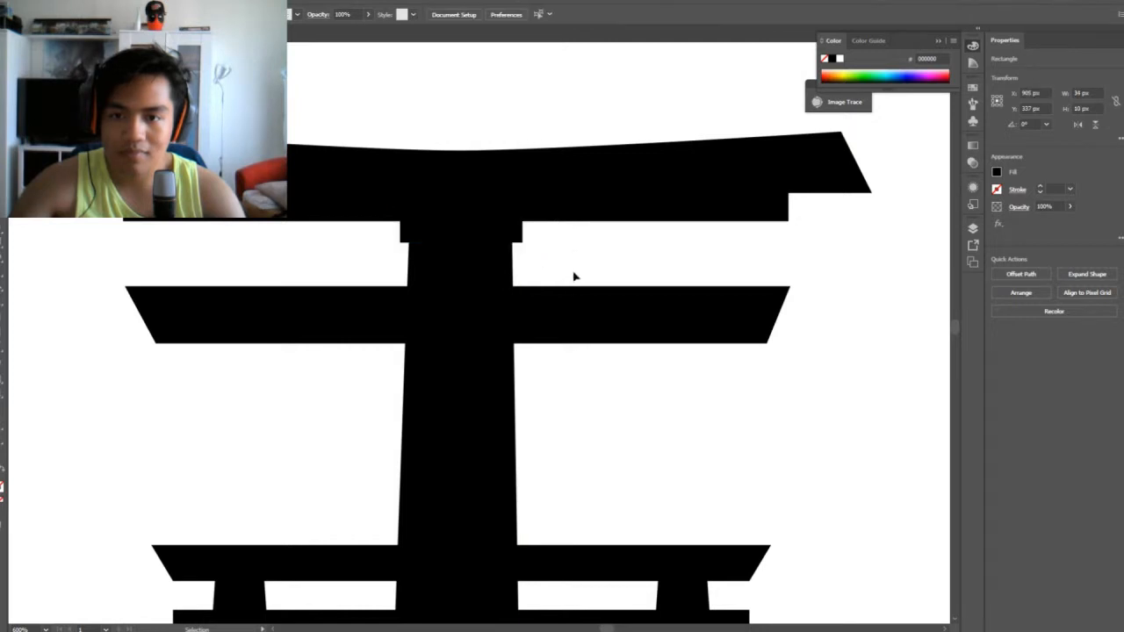
{"action": "left_click", "coordinate": [403, 228]}
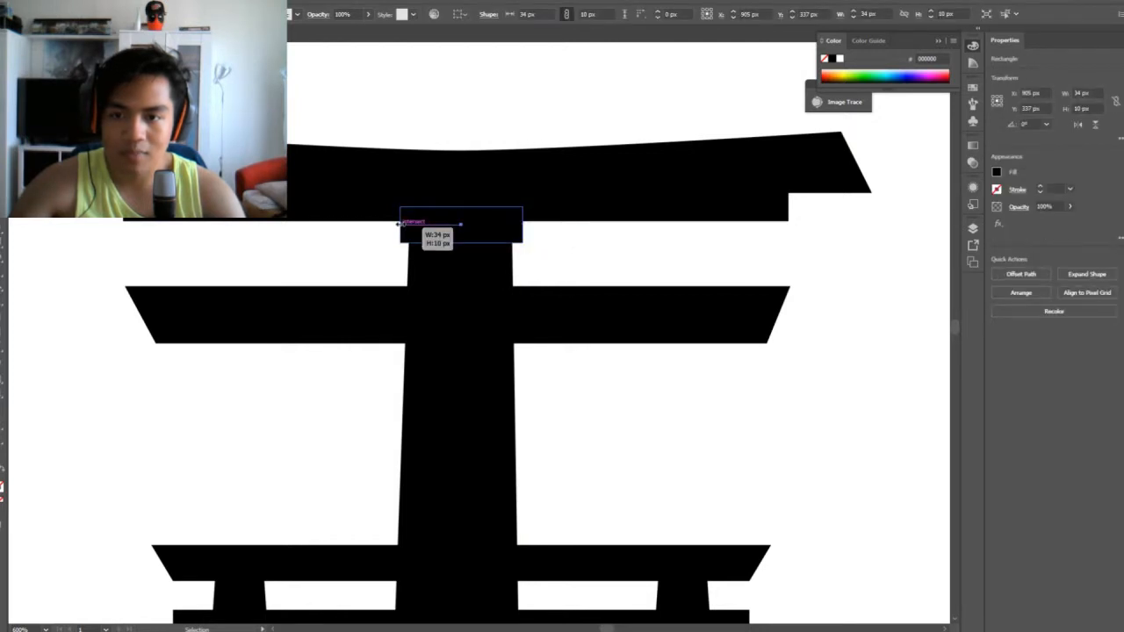
{"action": "left_click_drag", "start_coordinate": [401, 225], "coordinate": [382, 225]}
{"action": "left_click_drag", "start_coordinate": [525, 226], "coordinate": [536, 226]}
{"action": "left_click", "coordinate": [565, 269]}
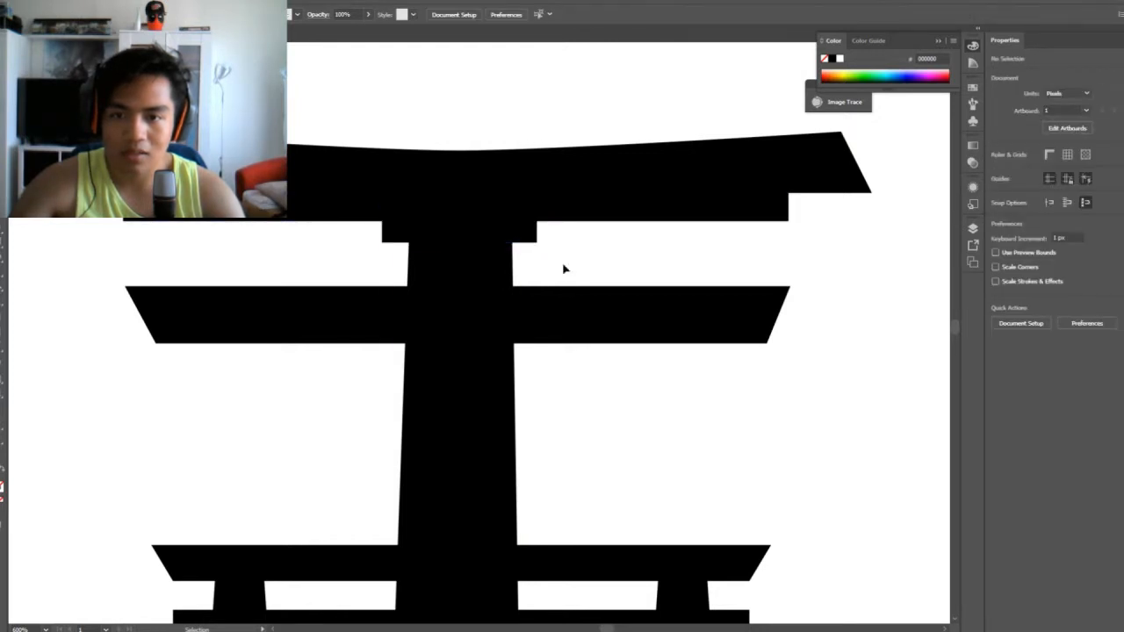
Select every piece of the ungrouped gate and move it down, away from the reference images
{"action": "key", "text": "ctrl+minus"}
{"action": "key", "text": "ctrl+minus"}
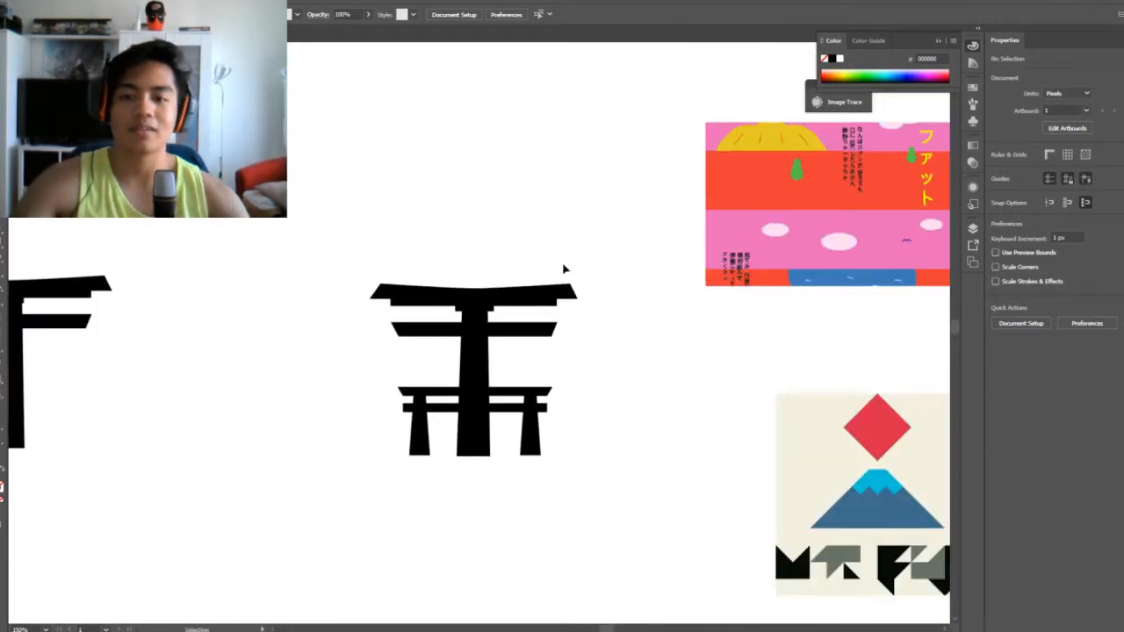
{"action": "scroll", "coordinate": [577, 333], "scroll_direction": "down", "scroll_amount": 2}
{"action": "scroll", "coordinate": [577, 334], "scroll_direction": "right", "scroll_amount": 3}
{"action": "left_click_drag", "start_coordinate": [246, 171], "coordinate": [497, 483]}
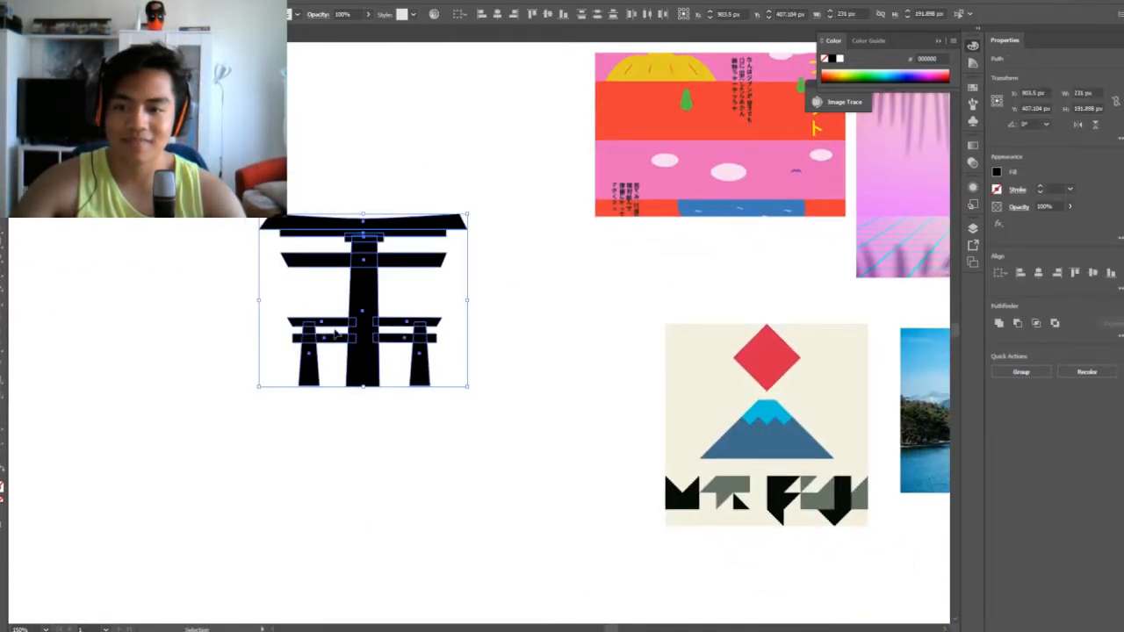
{"action": "left_click_drag", "start_coordinate": [389, 322], "coordinate": [349, 398]}
{"action": "left_click", "coordinate": [531, 441]}
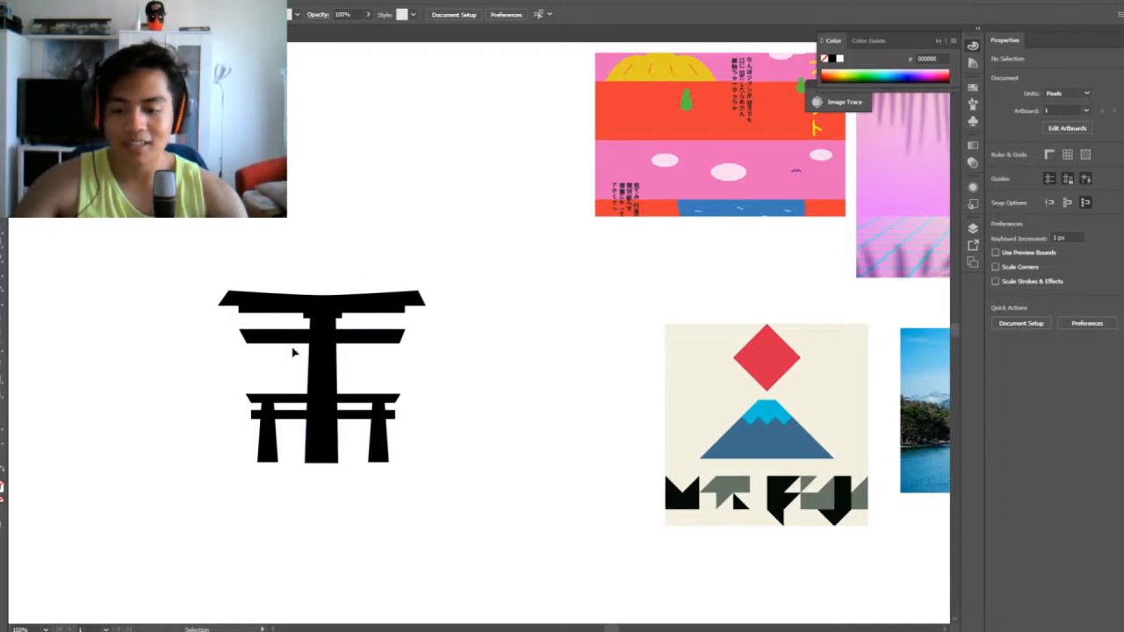
Move the pillars of both side frames inward by about 7 px toward the main pillar
{"action": "key", "text": "ctrl+equal"}
{"action": "key", "text": "ctrl+equal"}
{"action": "left_click_drag", "start_coordinate": [295, 351], "coordinate": [608, 261]}
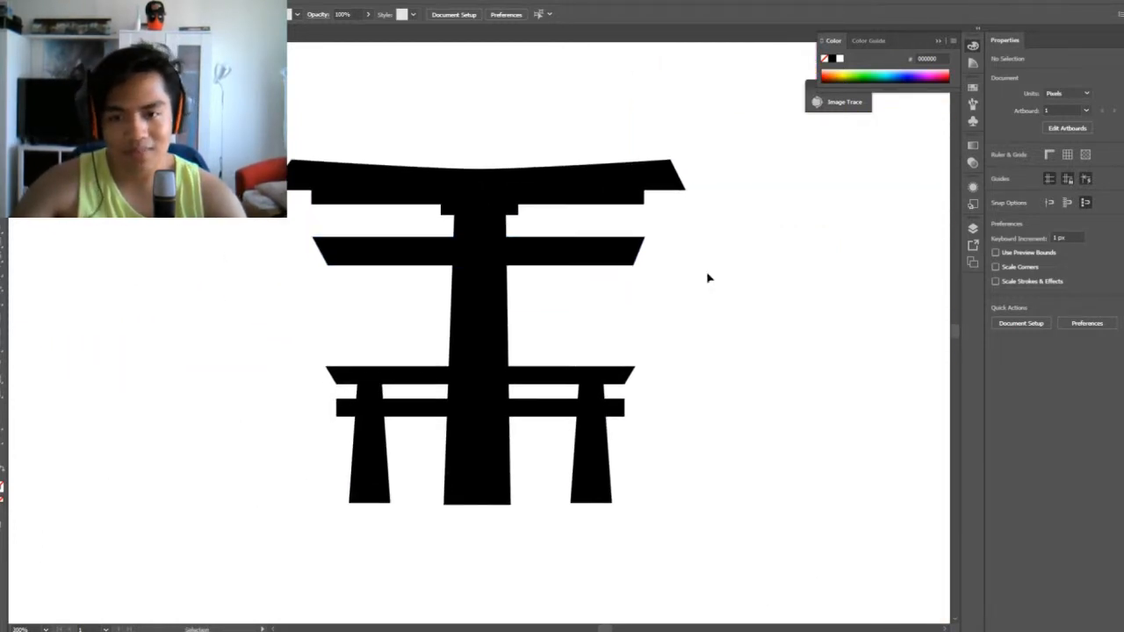
{"action": "left_click_drag", "start_coordinate": [760, 295], "coordinate": [729, 279]}
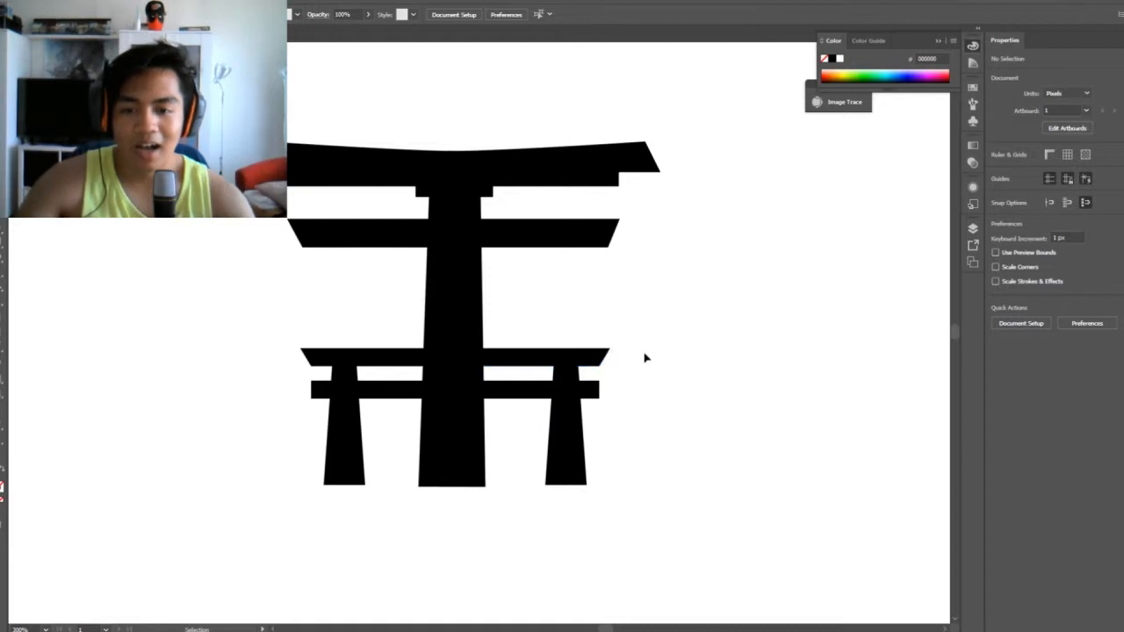
{"action": "left_click", "coordinate": [575, 443]}
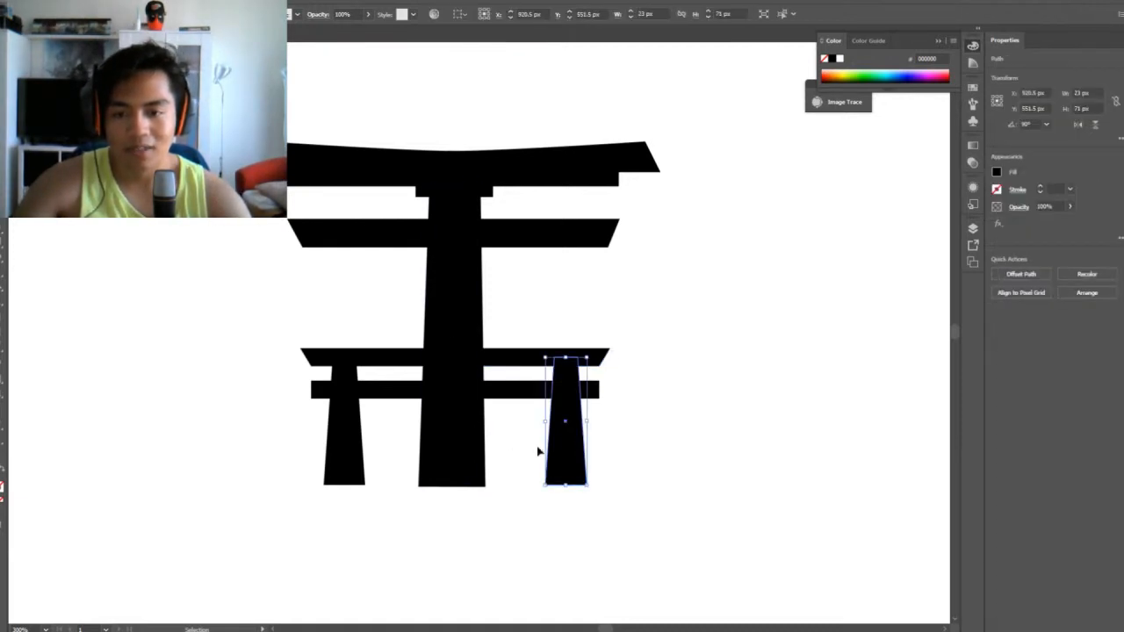
{"action": "key", "text": "Left"}
{"action": "key", "text": "Left"}
{"action": "key", "text": "Left"}
{"action": "key", "text": "Left"}
{"action": "key", "text": "Left"}
{"action": "key", "text": "Left"}
{"action": "key", "text": "Left"}
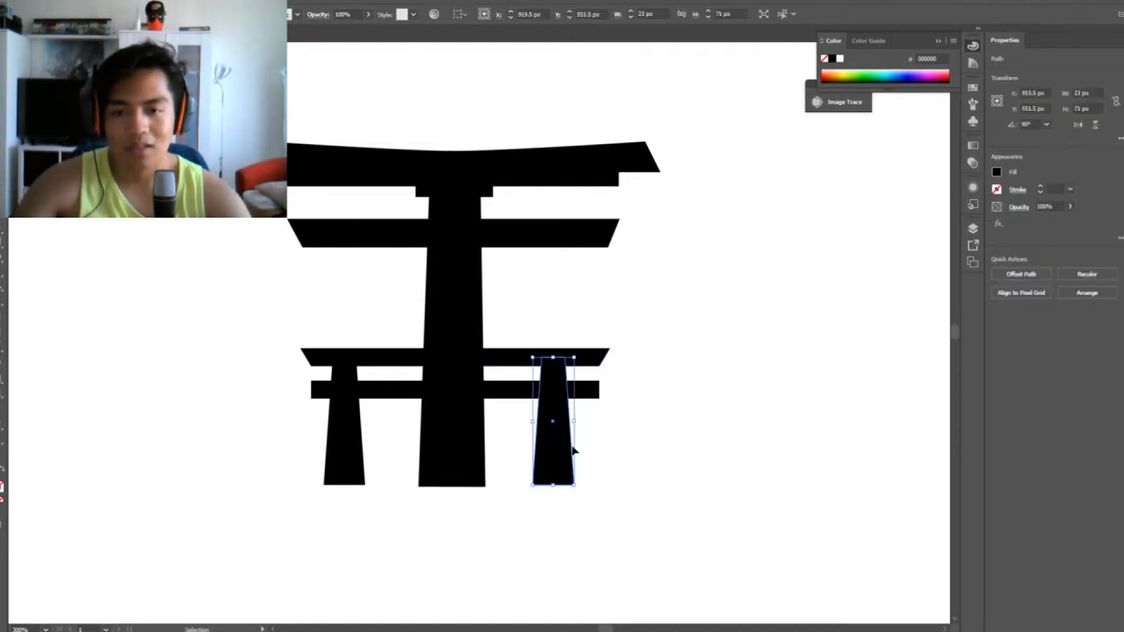
{"action": "left_click_drag", "start_coordinate": [332, 444], "coordinate": [343, 451]}
{"action": "left_click", "coordinate": [828, 475]}
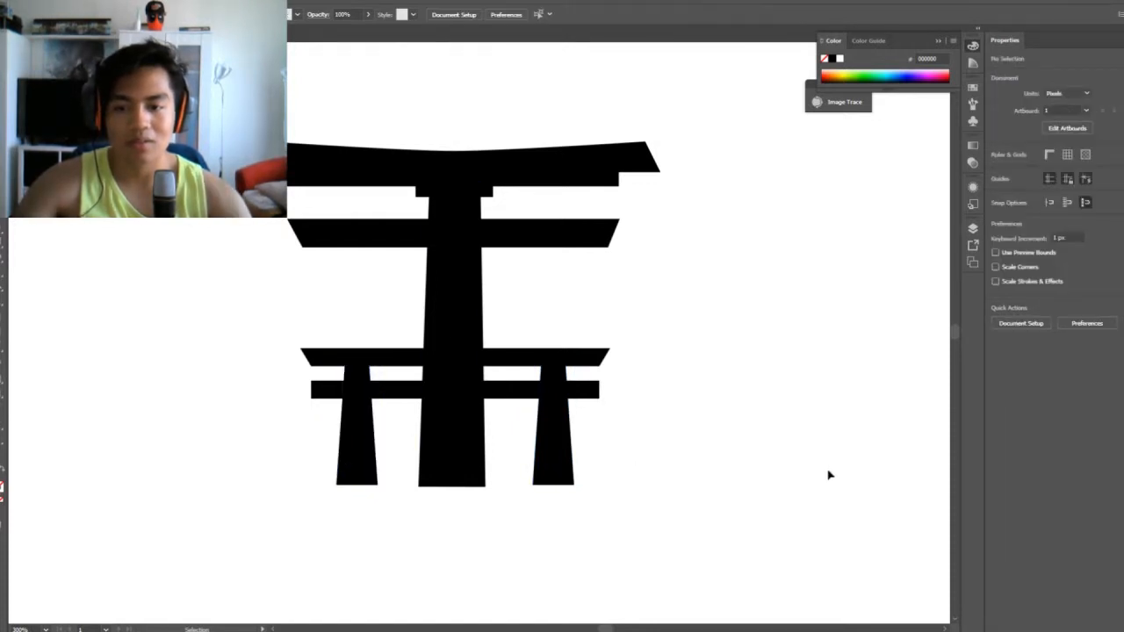
Select the whole gate with its side frames and shift it slightly lower on the canvas
{"action": "key", "text": "ctrl+minus"}
{"action": "key", "text": "ctrl+plus"}
{"action": "key", "text": "ctrl+plus"}
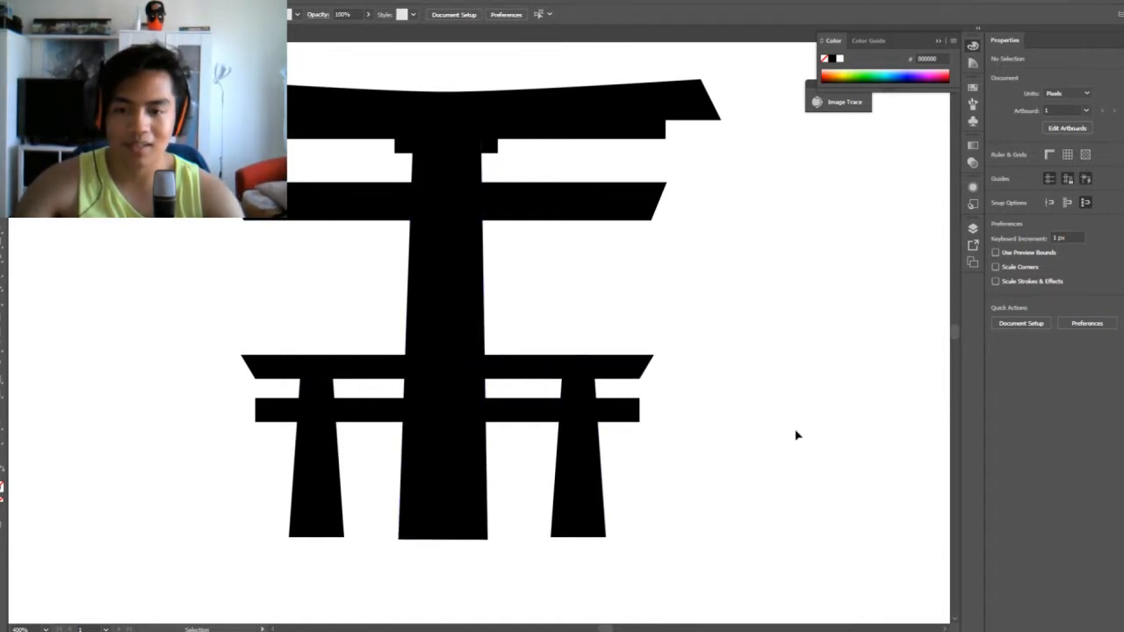
{"action": "key", "text": "ctrl+minus"}
{"action": "key", "text": "ctrl+minus"}
{"action": "key", "text": "ctrl+minus"}
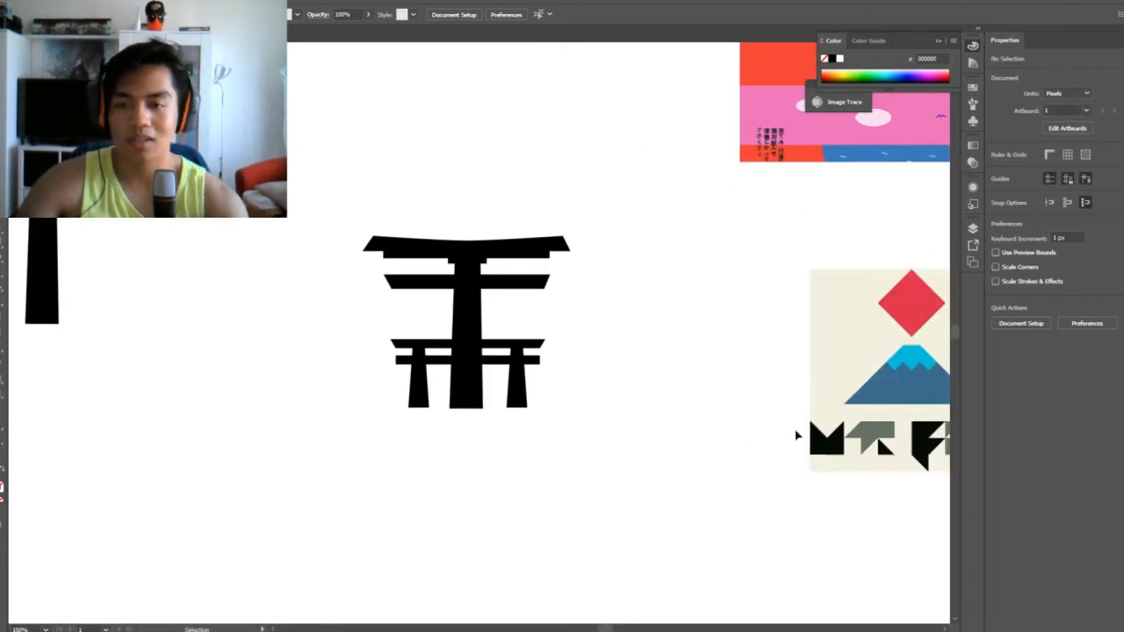
{"action": "key", "text": "ctrl+plus"}
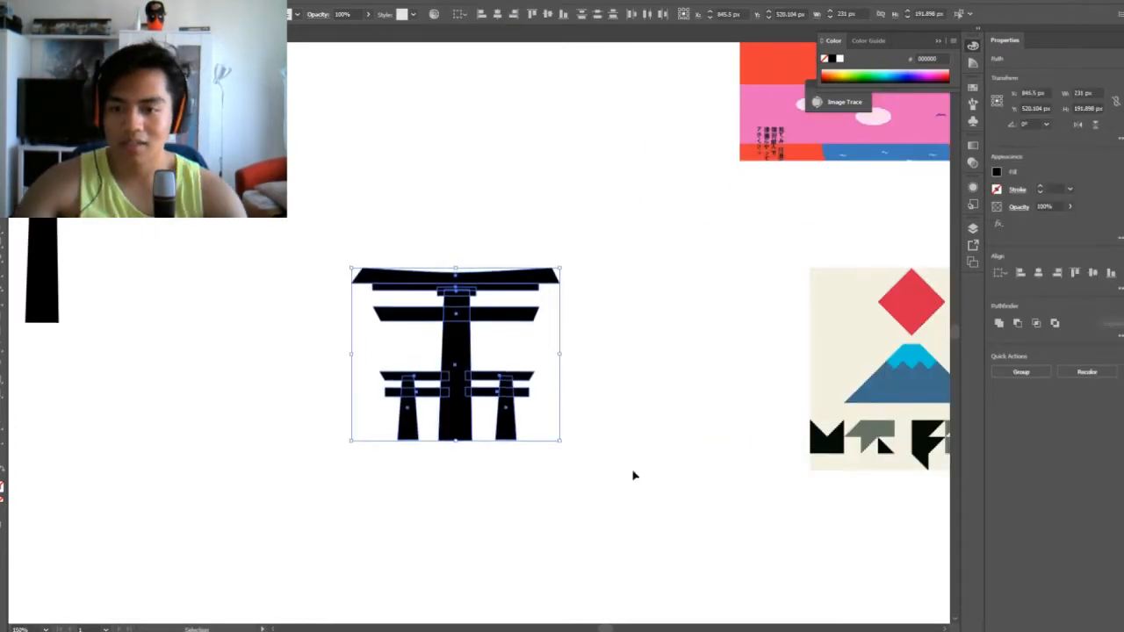
{"action": "key", "text": "Down"}
{"action": "key", "text": "Down"}
{"action": "key", "text": "Down"}
{"action": "key", "text": "Down"}
{"action": "key", "text": "Down"}
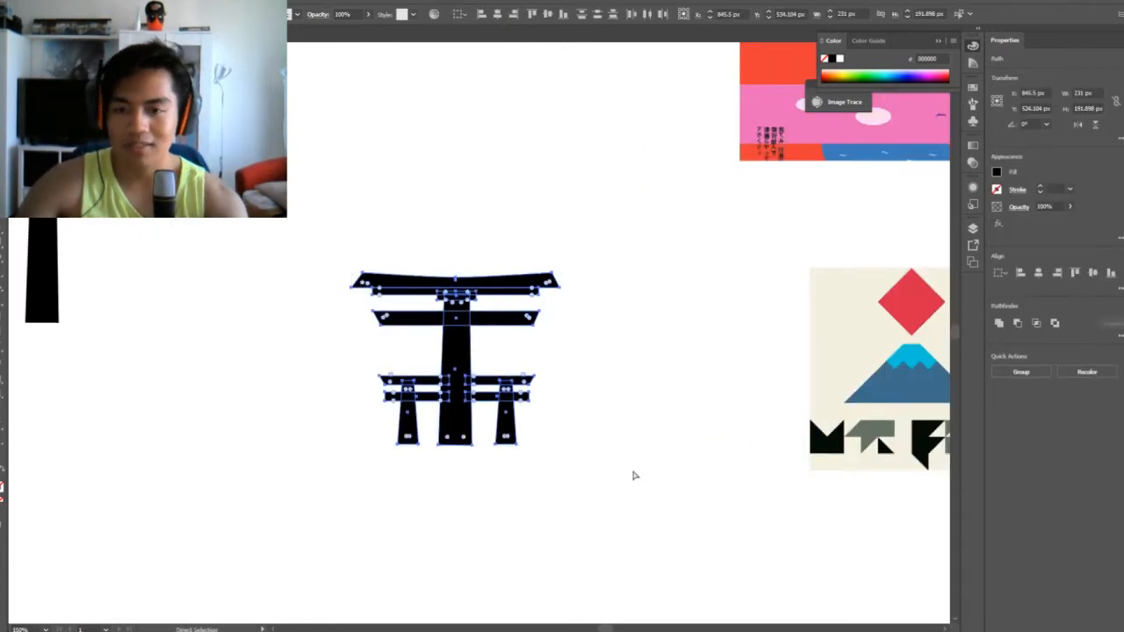
Merge the gate's beams, main pillar and both side frames into one shape with the Shape Builder tool
{"action": "key", "text": "ctrl+plus"}
{"action": "key", "text": "ctrl+plus"}
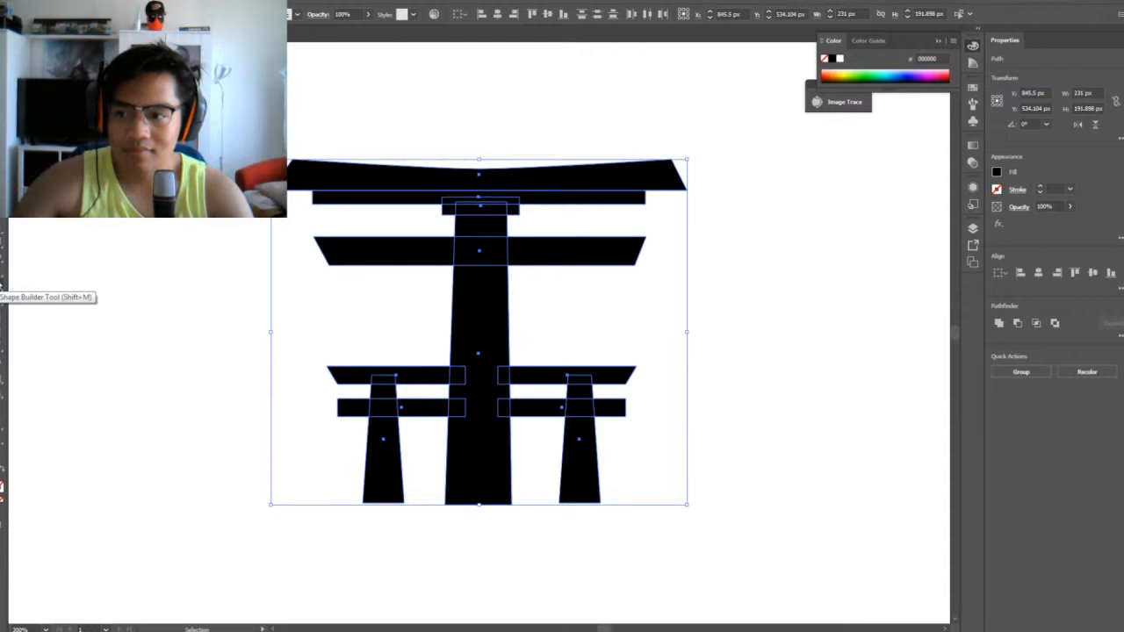
{"action": "left_click", "coordinate": [2, 290]}
{"action": "mouse_move", "coordinate": [394, 185]}
{"action": "left_mouse_down"}
{"action": "mouse_move", "coordinate": [451, 185]}
{"action": "mouse_move", "coordinate": [478, 213]}
{"action": "mouse_move", "coordinate": [507, 203]}
{"action": "mouse_move", "coordinate": [513, 217]}
{"action": "mouse_move", "coordinate": [456, 209]}
{"action": "mouse_move", "coordinate": [471, 248]}
{"action": "mouse_move", "coordinate": [535, 252]}
{"action": "mouse_move", "coordinate": [404, 249]}
{"action": "mouse_move", "coordinate": [481, 275]}
{"action": "left_mouse_up"}
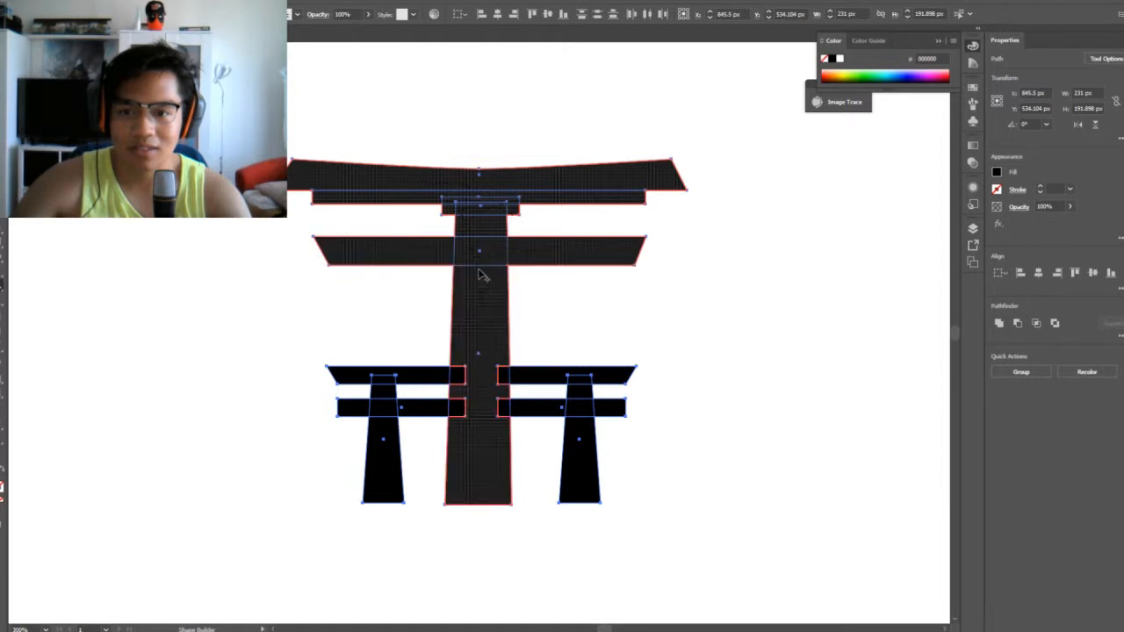
{"action": "mouse_move", "coordinate": [481, 368]}
{"action": "left_mouse_down"}
{"action": "mouse_move", "coordinate": [575, 384]}
{"action": "mouse_move", "coordinate": [585, 405]}
{"action": "mouse_move", "coordinate": [602, 404]}
{"action": "mouse_move", "coordinate": [392, 405]}
{"action": "mouse_move", "coordinate": [379, 387]}
{"action": "mouse_move", "coordinate": [390, 375]}
{"action": "mouse_move", "coordinate": [465, 380]}
{"action": "left_mouse_up"}
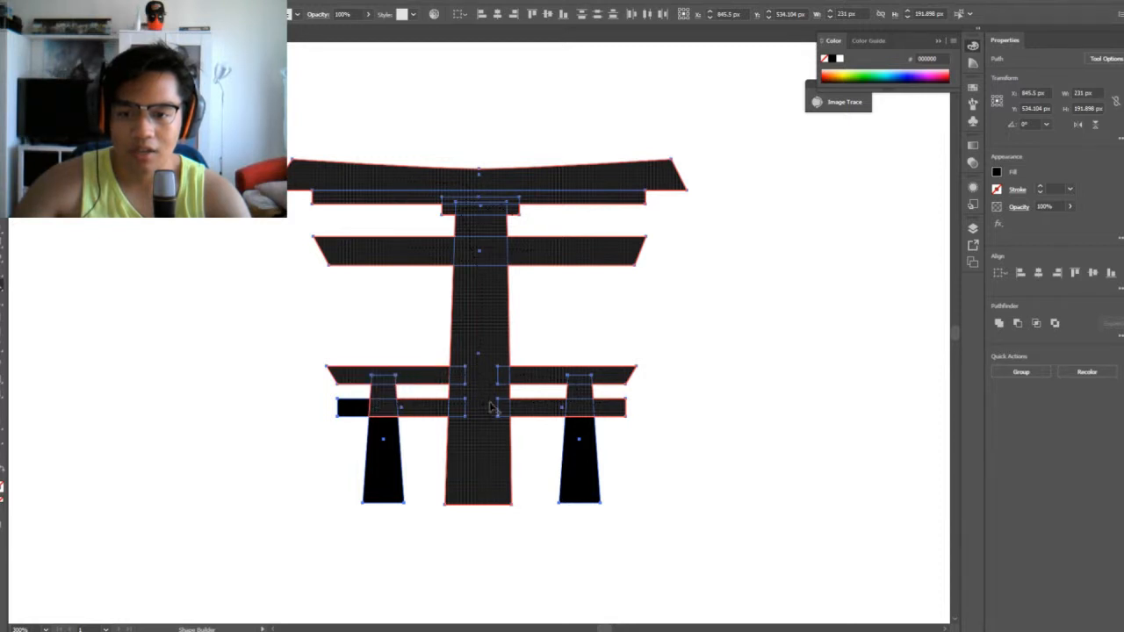
{"action": "left_click_drag", "start_coordinate": [586, 413], "coordinate": [548, 409]}
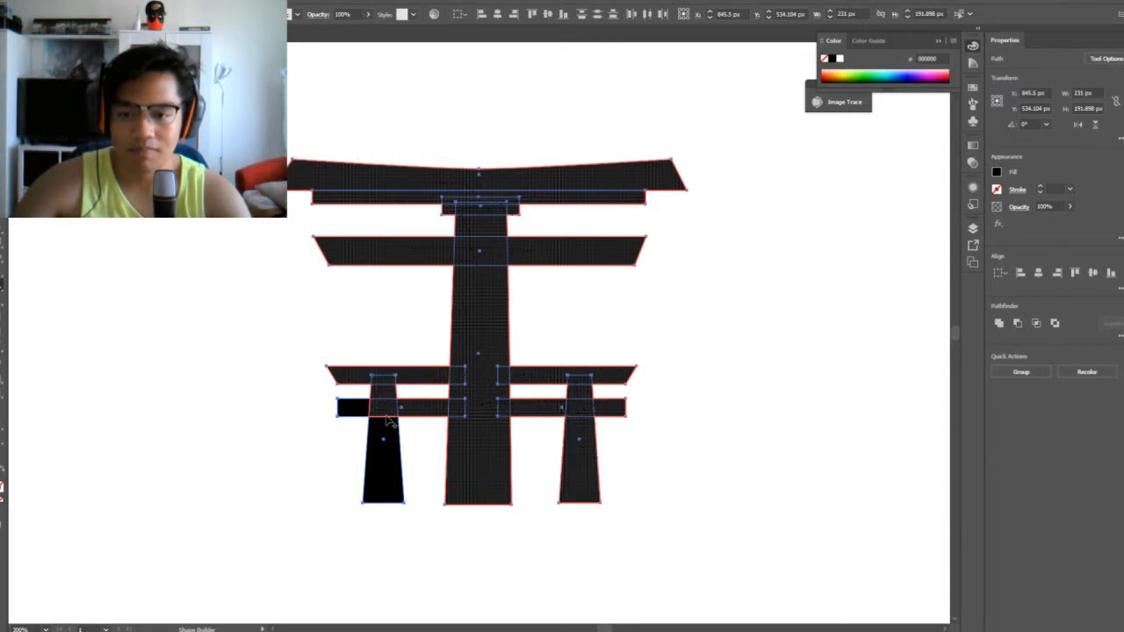
{"action": "left_click_drag", "start_coordinate": [390, 422], "coordinate": [364, 409]}
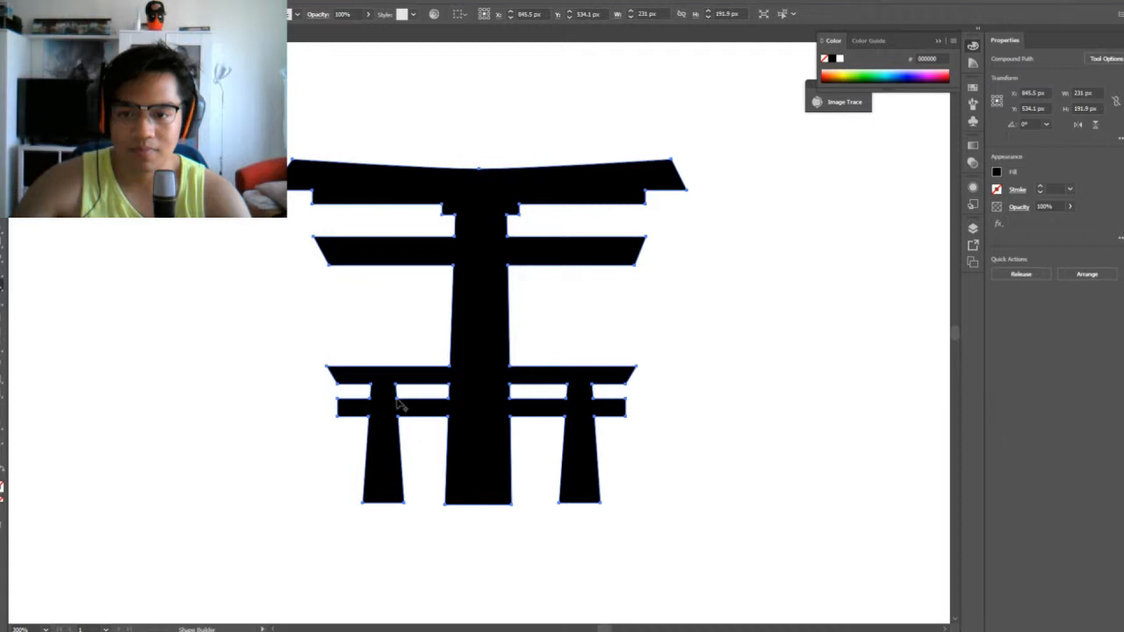
{"action": "key", "text": "v"}
{"action": "left_click", "coordinate": [728, 353]}
Move the merged gate down into an empty area and delete the leftover plain gate
{"action": "key", "text": "ctrl+minus"}
{"action": "key", "text": "ctrl+minus"}
{"action": "key", "text": "ctrl+minus"}
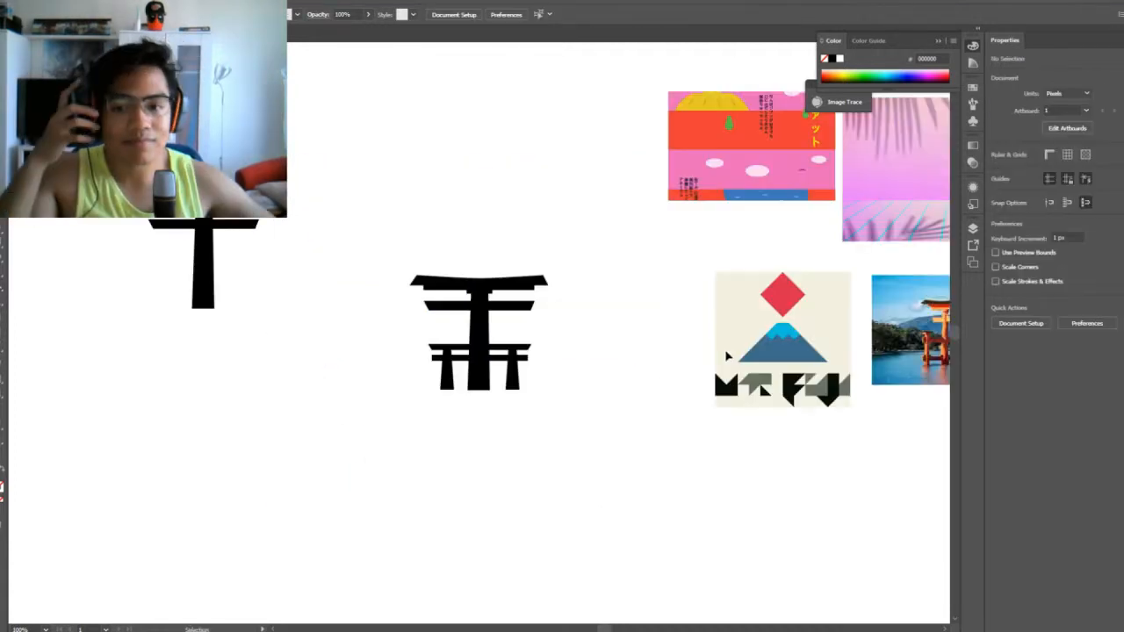
{"action": "left_click", "coordinate": [479, 329]}
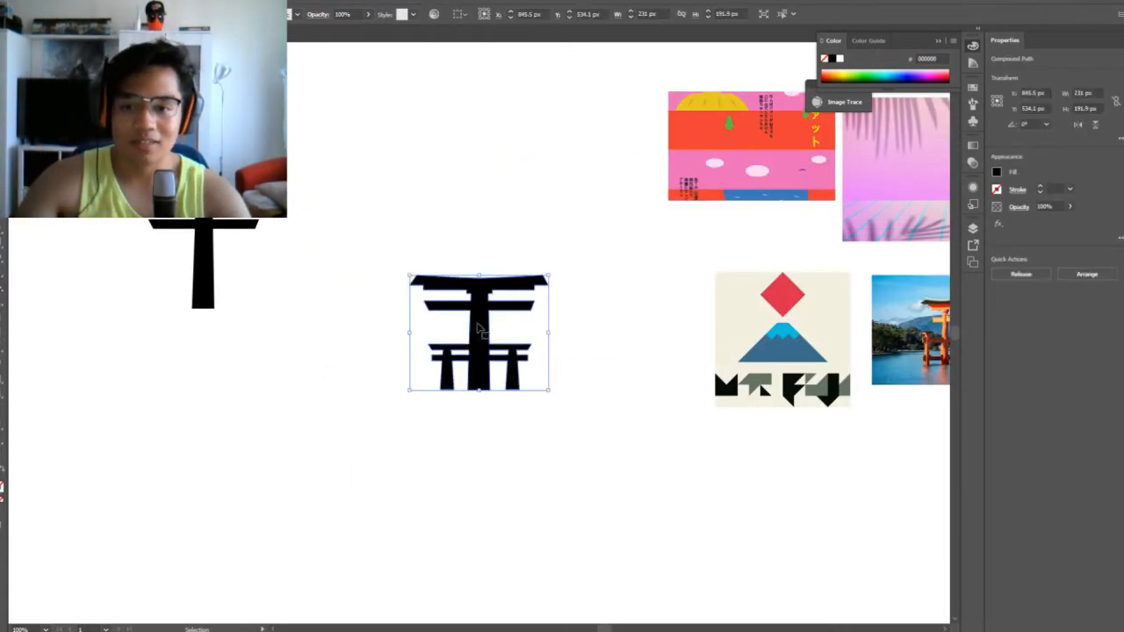
{"action": "left_click_drag", "start_coordinate": [478, 329], "coordinate": [371, 453]}
{"action": "left_click", "coordinate": [522, 466]}
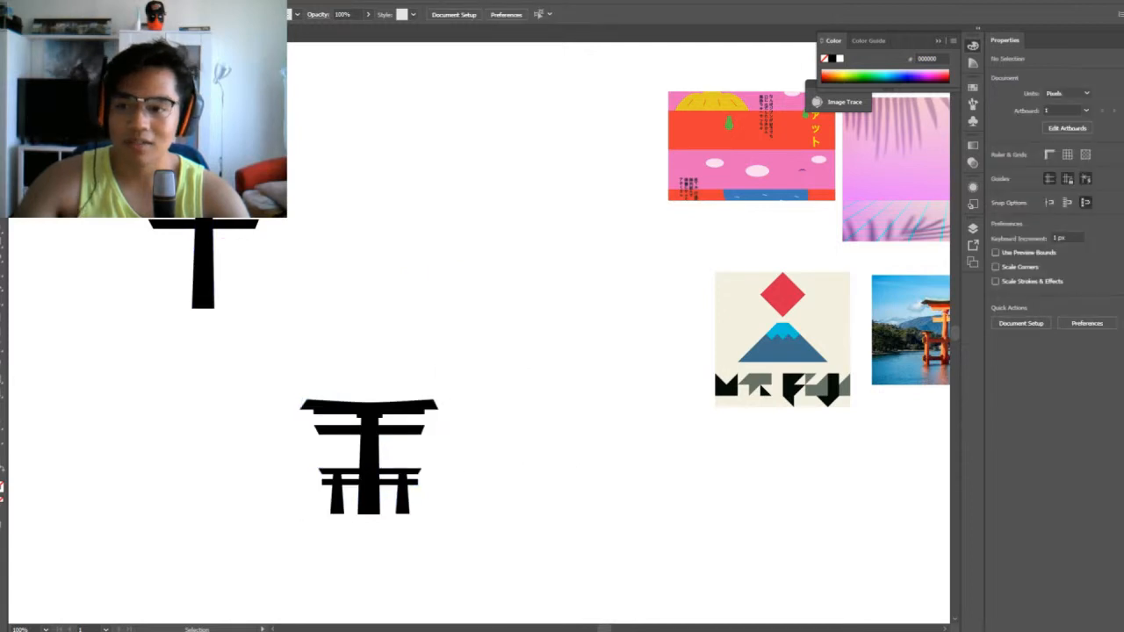
{"action": "left_click_drag", "start_coordinate": [145, 210], "coordinate": [301, 337]}
{"action": "key", "text": "Delete"}
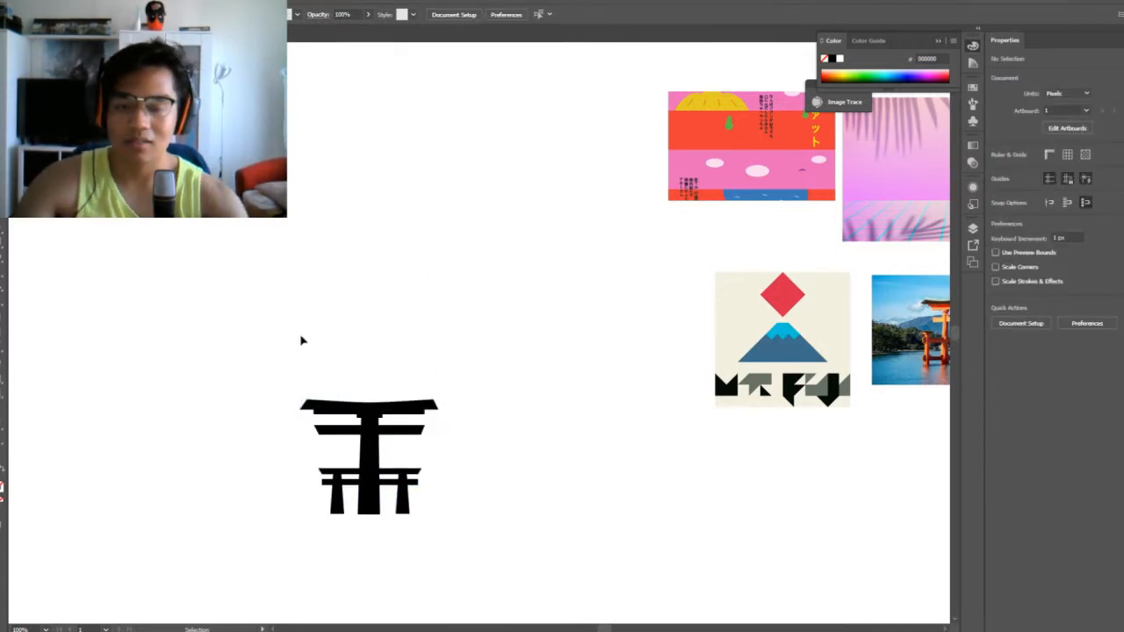
Draw a black 334 by 334 px square above the gate and switch to the Gradient tool
{"action": "left_click_drag", "start_coordinate": [565, 441], "coordinate": [419, 397]}
{"action": "left_click_drag", "start_coordinate": [439, 324], "coordinate": [387, 357]}
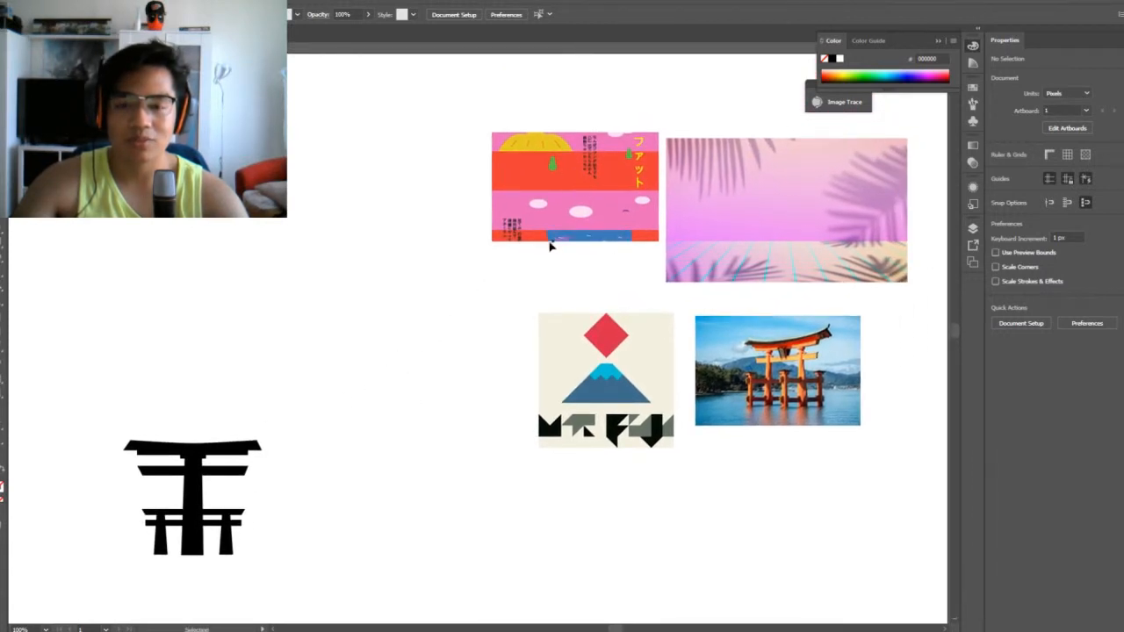
{"action": "left_click_drag", "start_coordinate": [234, 336], "coordinate": [361, 208]}
{"action": "left_click_drag", "start_coordinate": [476, 188], "coordinate": [361, 304]}
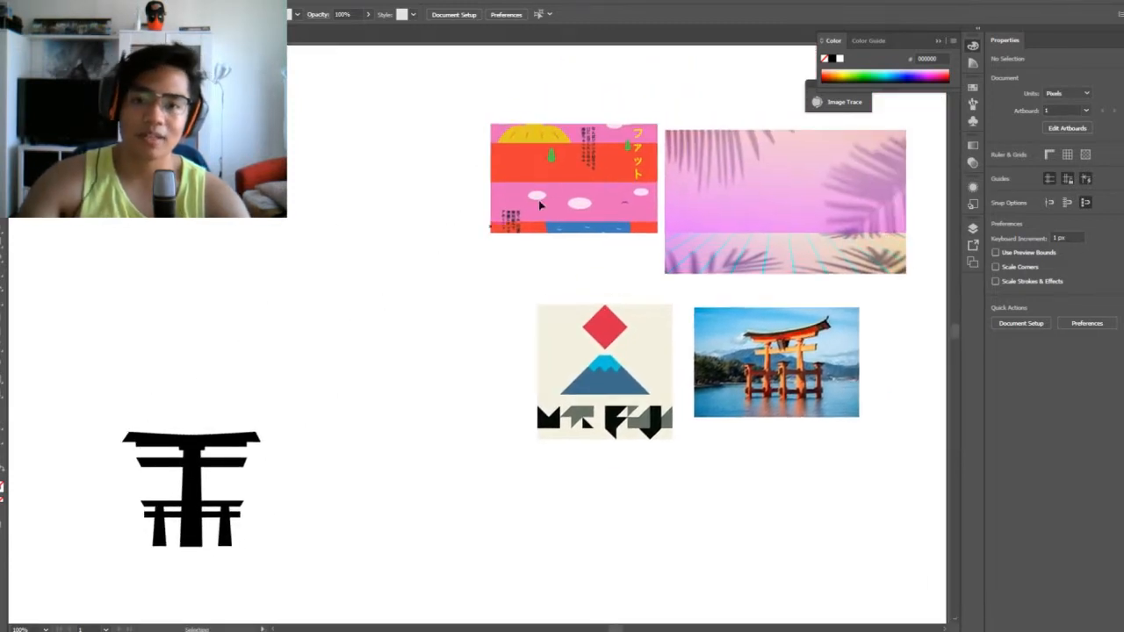
{"action": "left_click_drag", "start_coordinate": [198, 412], "coordinate": [241, 370]}
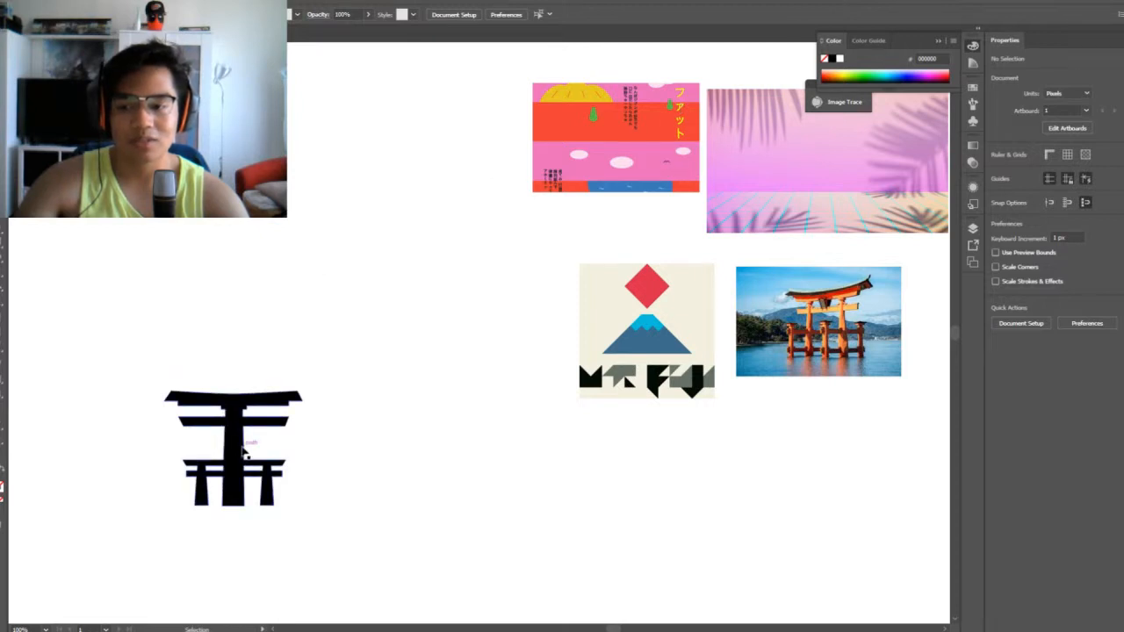
{"action": "mouse_move", "coordinate": [427, 346]}
{"action": "left_mouse_down"}
{"action": "mouse_move", "coordinate": [316, 382]}
{"action": "mouse_move", "coordinate": [436, 328]}
{"action": "left_mouse_up"}
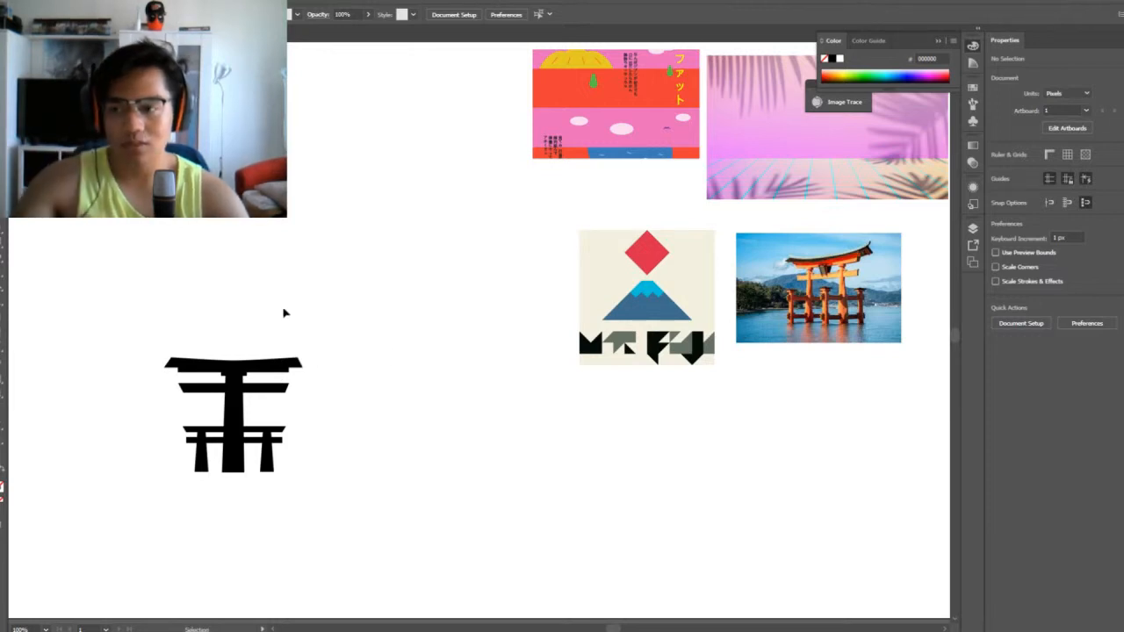
{"action": "key", "text": "m"}
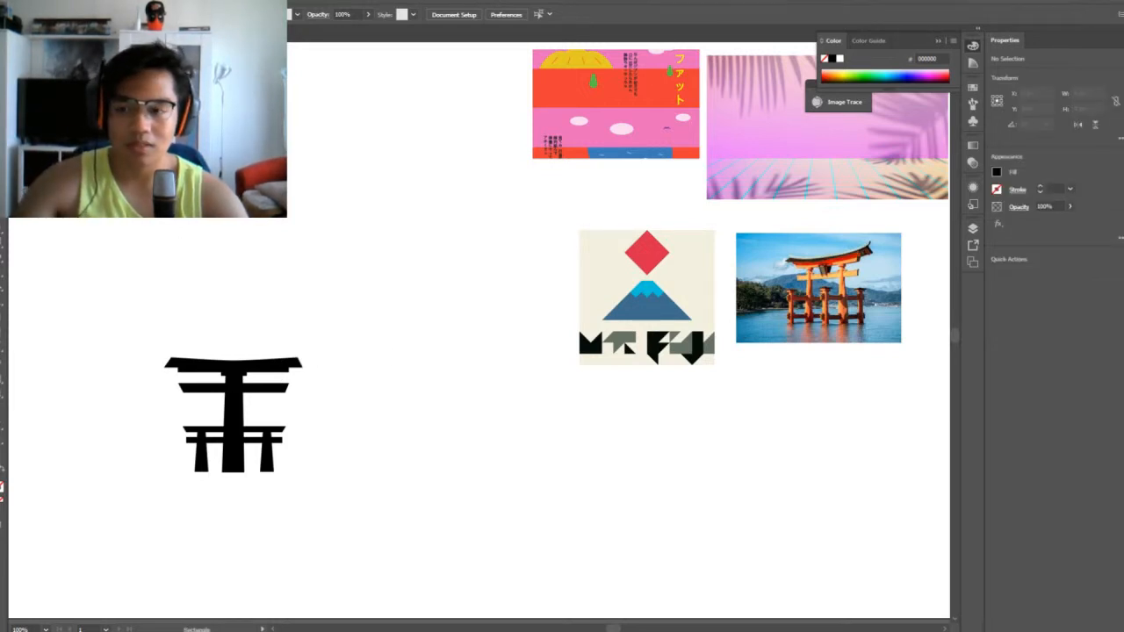
{"action": "left_click_drag", "start_coordinate": [164, 142], "coordinate": [365, 342]}
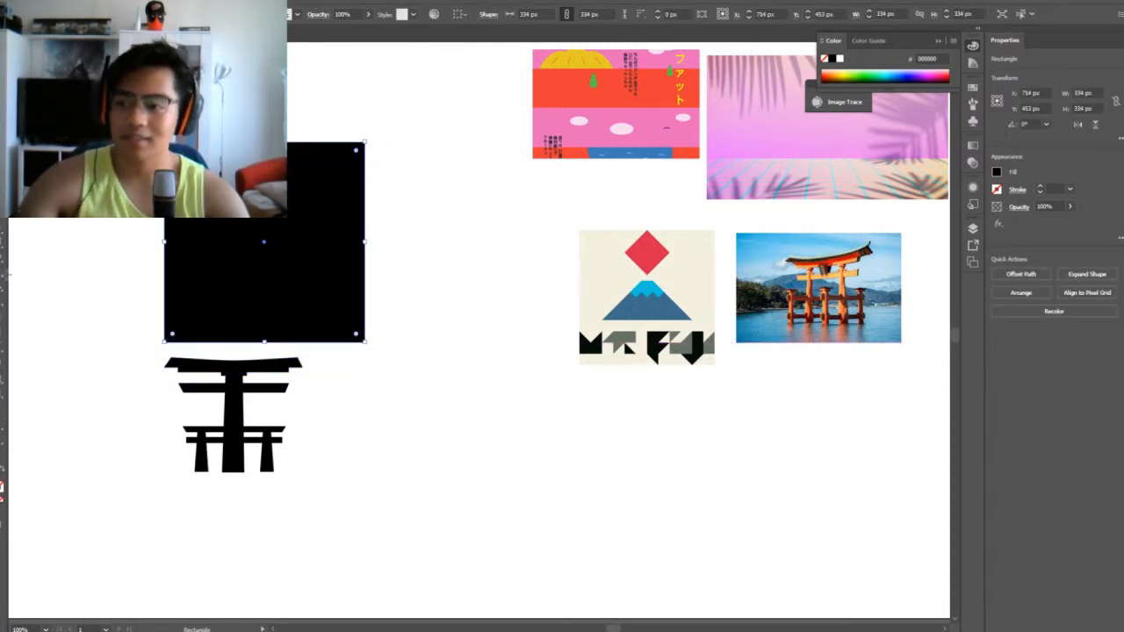
{"action": "key", "text": "g"}
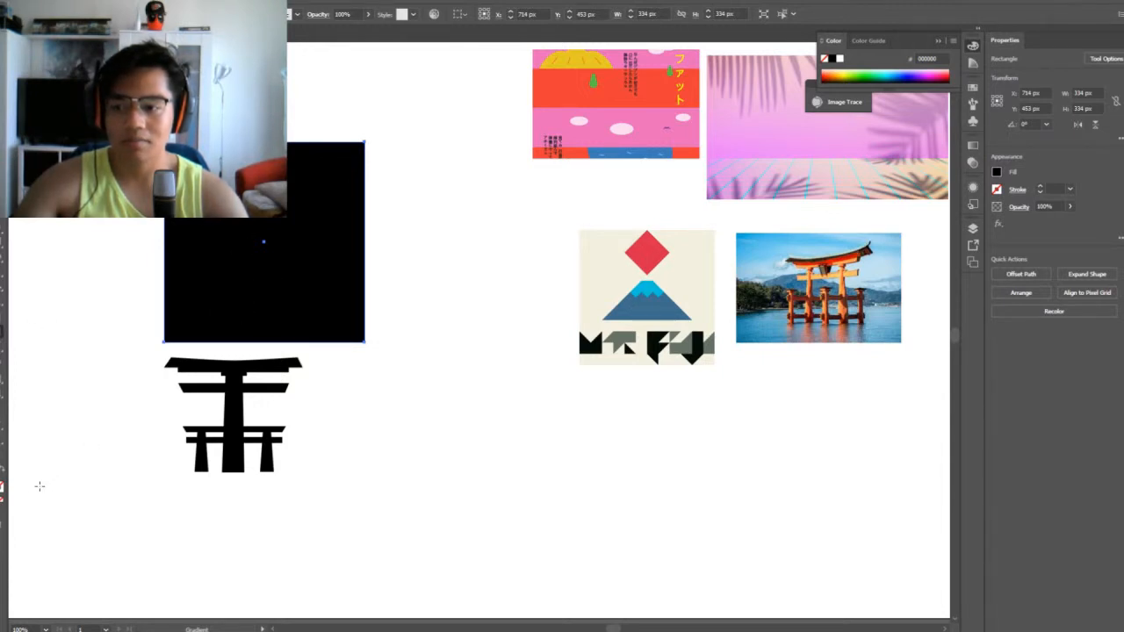
Fill the black square with a white-to-black linear gradient
{"action": "key", "text": "period"}
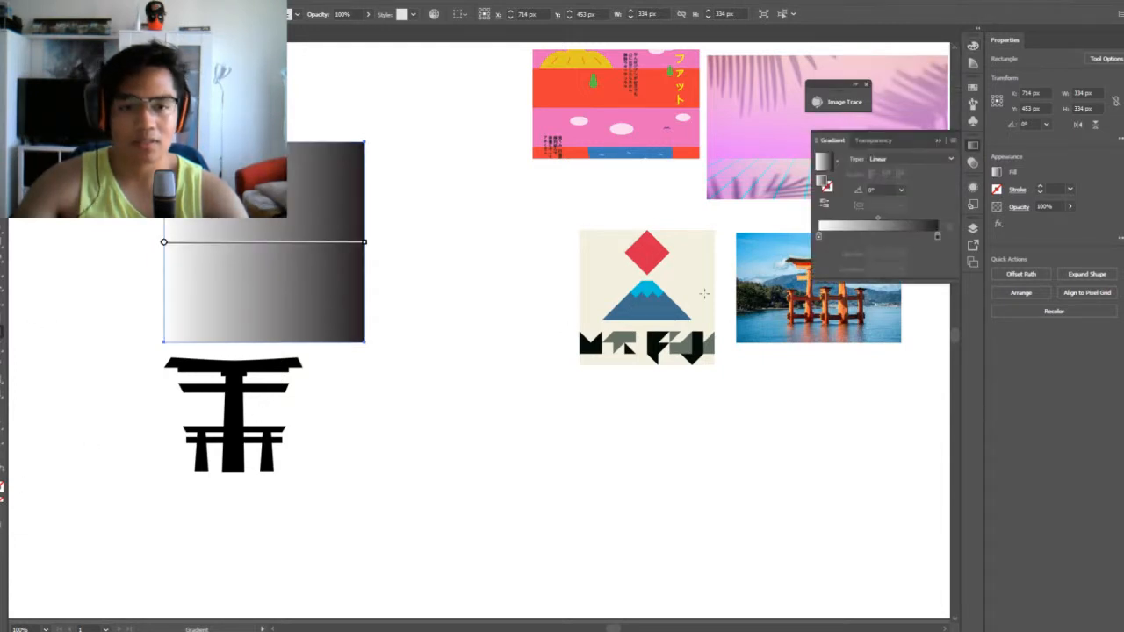
{"action": "left_click_drag", "start_coordinate": [504, 275], "coordinate": [390, 287]}
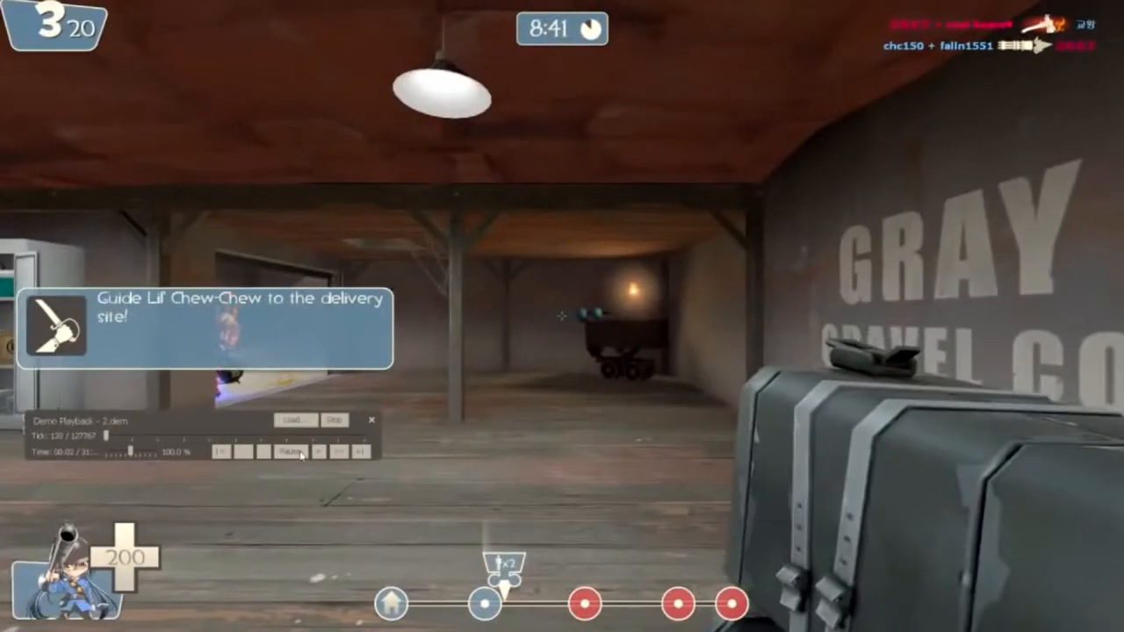
{"action": "left_click", "coordinate": [373, 421]}
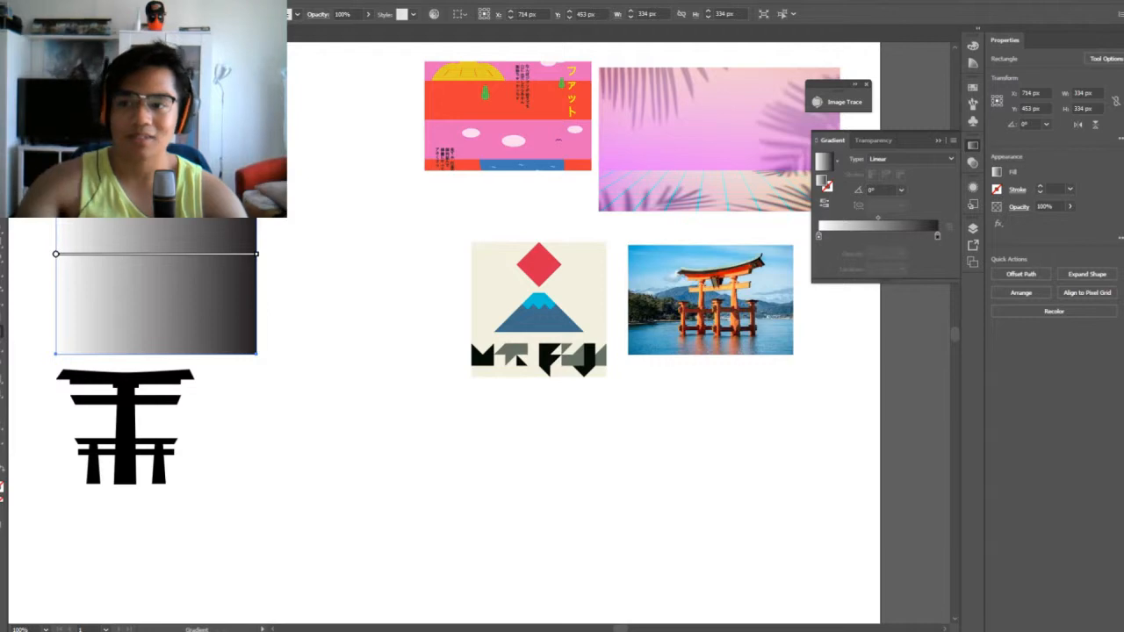
Examine the colours of the reference images and compare them with the gradient square
{"action": "left_click_drag", "start_coordinate": [292, 165], "coordinate": [444, 199]}
{"action": "key", "text": "ctrl+plus"}
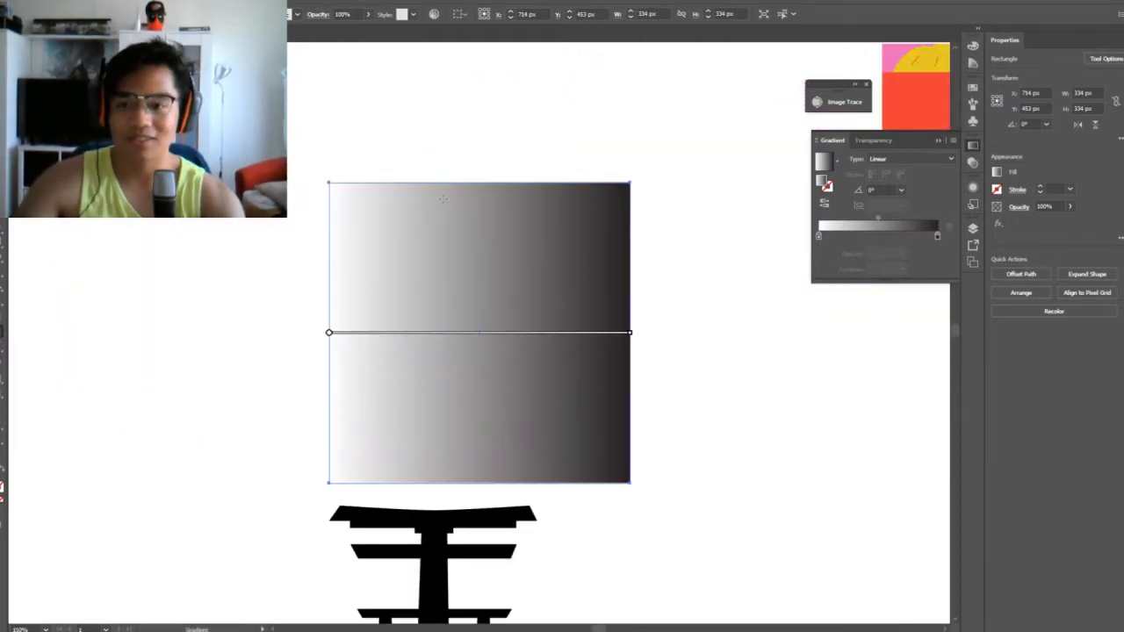
{"action": "left_click_drag", "start_coordinate": [630, 332], "coordinate": [454, 360]}
{"action": "key", "text": "g"}
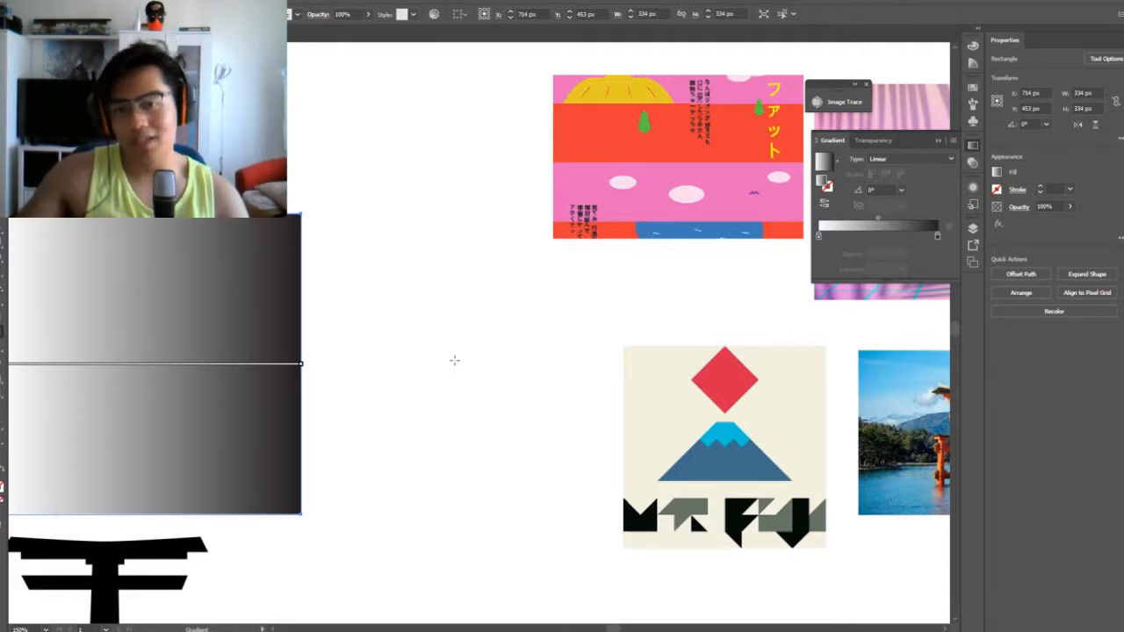
{"action": "scroll", "coordinate": [454, 360], "scroll_direction": "right", "scroll_amount": 3}
{"action": "scroll", "coordinate": [439, 358], "scroll_direction": "left", "scroll_amount": 7}
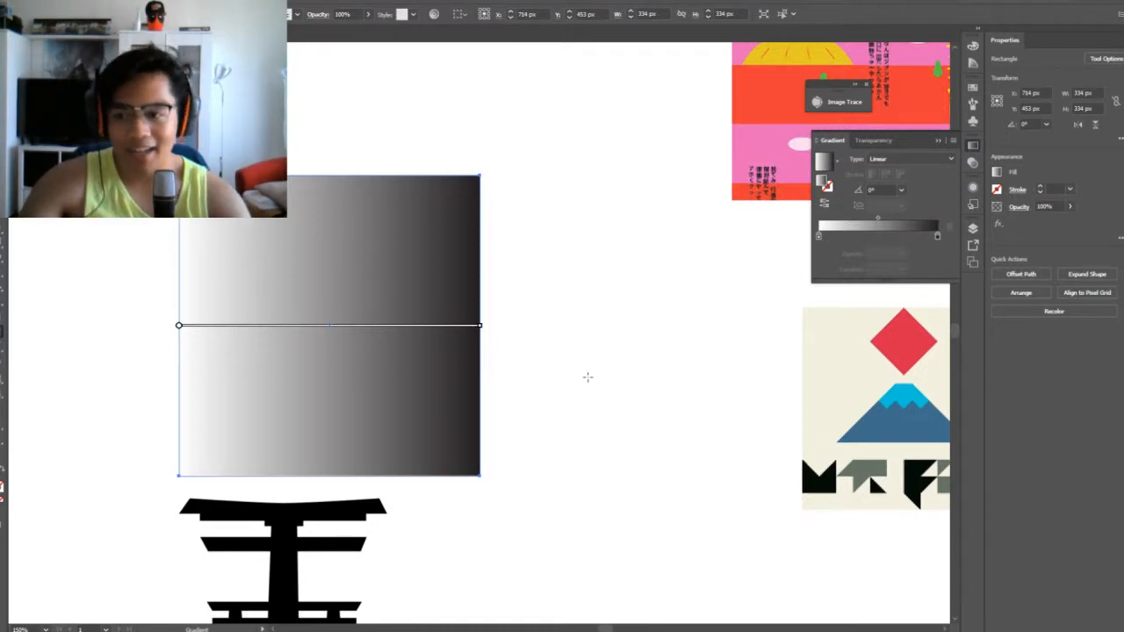
{"action": "scroll", "coordinate": [587, 377], "scroll_direction": "right", "scroll_amount": 8}
{"action": "scroll", "coordinate": [620, 299], "scroll_direction": "up", "scroll_amount": 2}
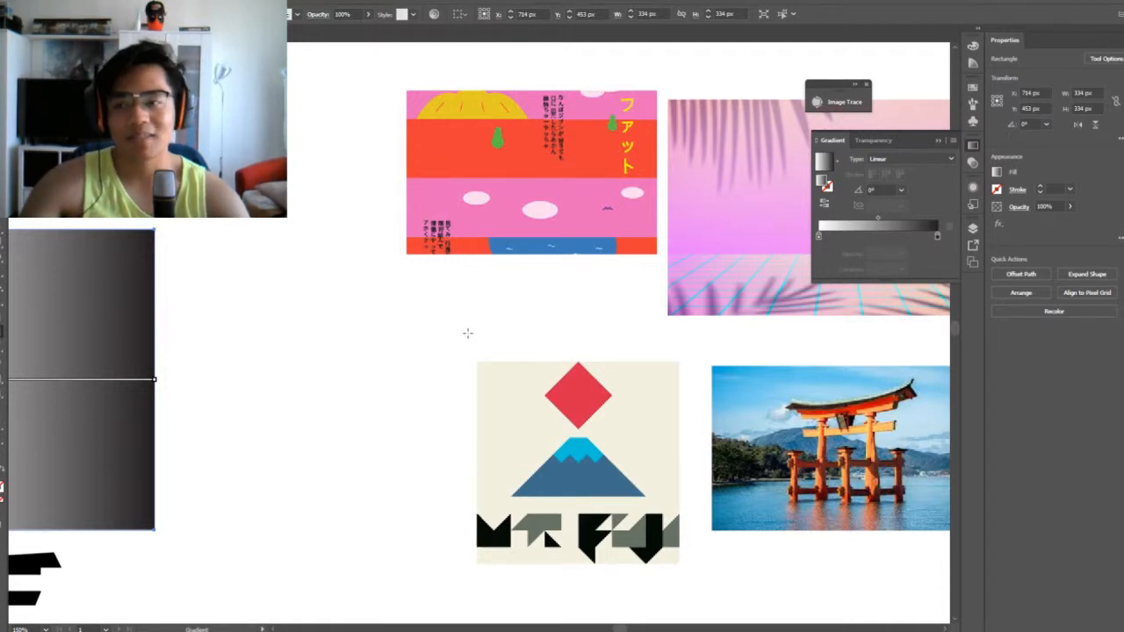
{"action": "scroll", "coordinate": [422, 343], "scroll_direction": "left", "scroll_amount": 3}
{"action": "scroll", "coordinate": [377, 361], "scroll_direction": "right", "scroll_amount": 5}
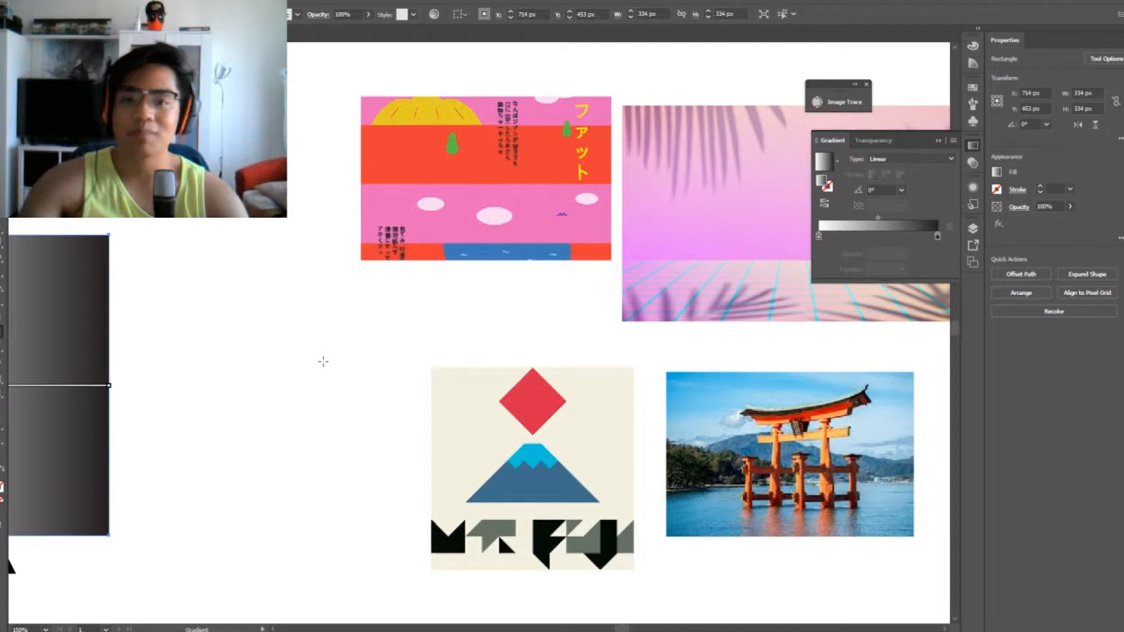
{"action": "left_click_drag", "start_coordinate": [323, 362], "coordinate": [521, 337]}
{"action": "left_click_drag", "start_coordinate": [354, 339], "coordinate": [220, 320]}
{"action": "left_click_drag", "start_coordinate": [339, 314], "coordinate": [484, 334]}
{"action": "left_click_drag", "start_coordinate": [360, 345], "coordinate": [505, 281]}
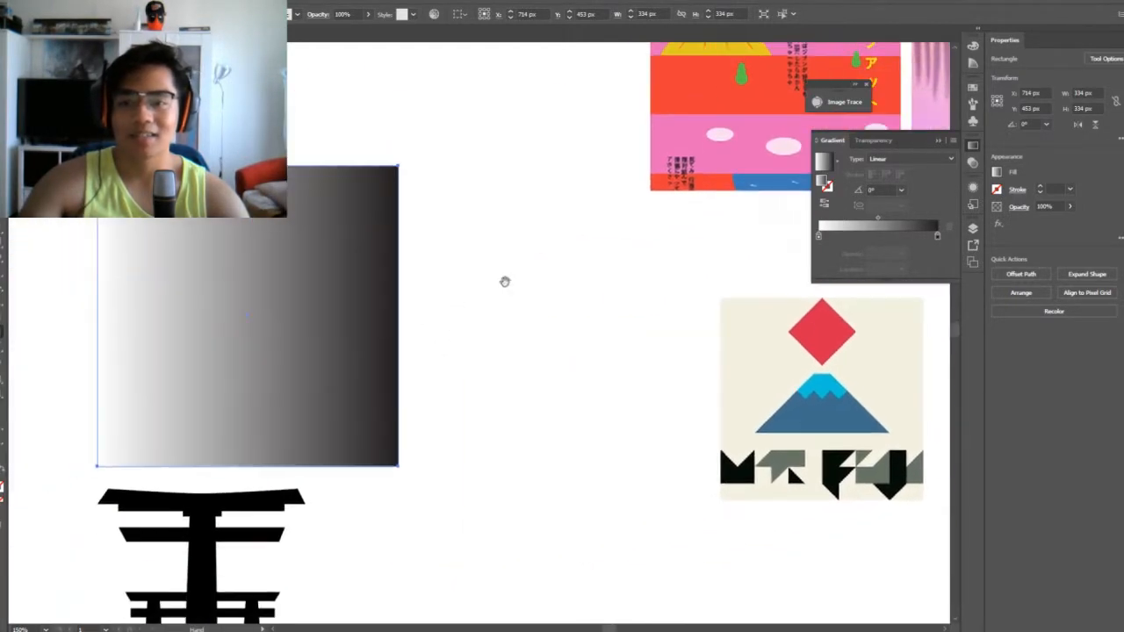
{"action": "left_click_drag", "start_coordinate": [442, 306], "coordinate": [212, 409]}
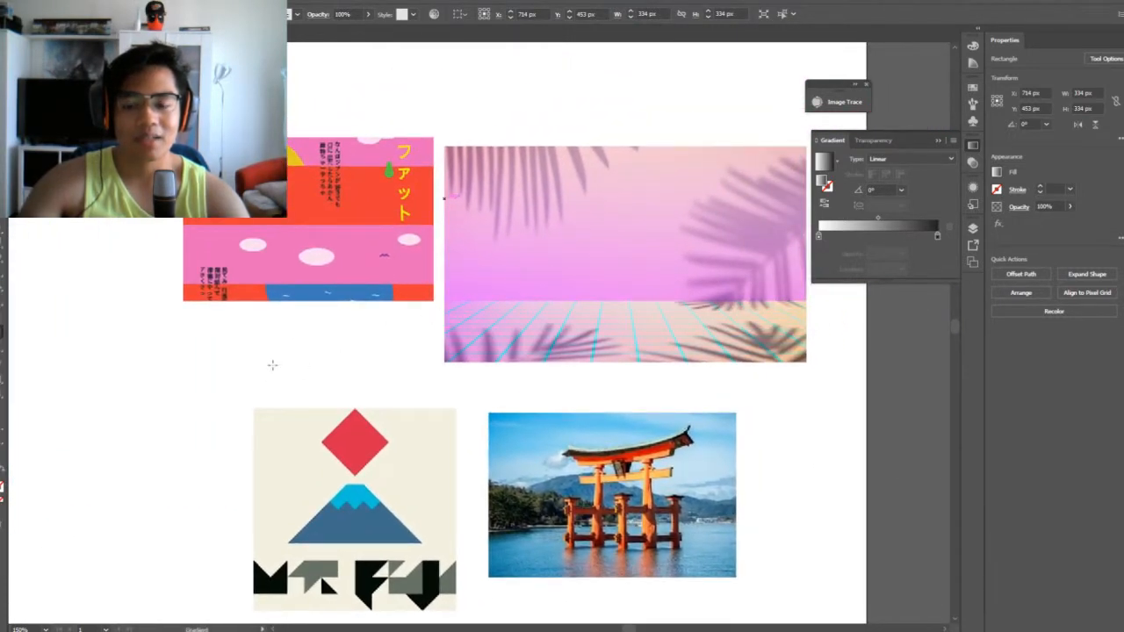
{"action": "mouse_move", "coordinate": [272, 365]}
{"action": "left_mouse_down"}
{"action": "mouse_move", "coordinate": [339, 318]}
{"action": "mouse_move", "coordinate": [261, 349]}
{"action": "left_mouse_up"}
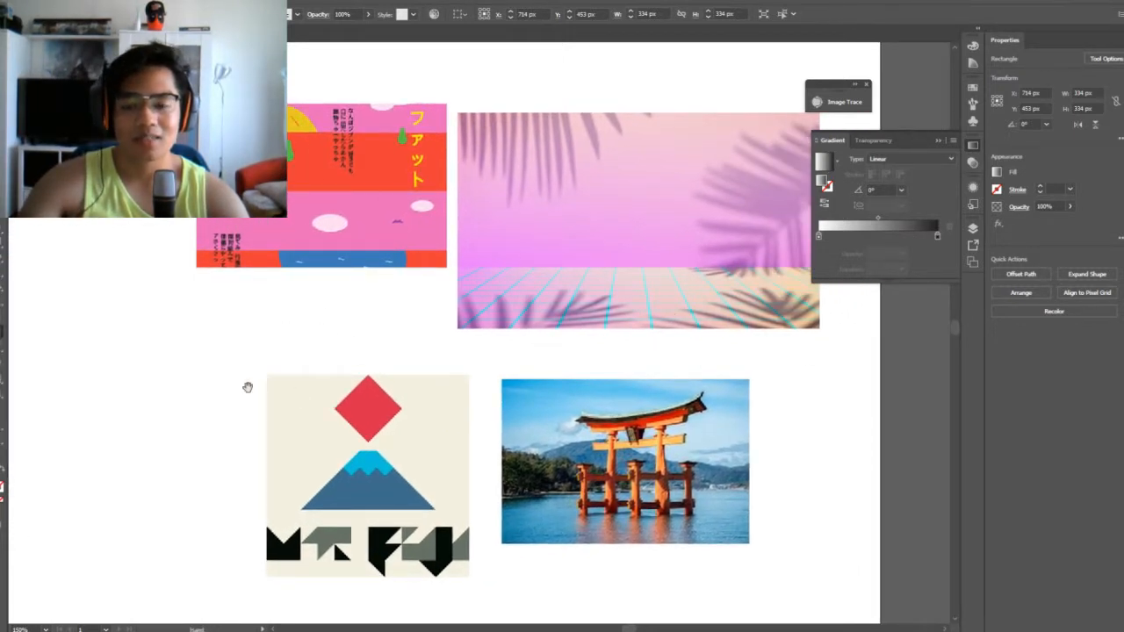
{"action": "left_click_drag", "start_coordinate": [196, 379], "coordinate": [467, 326]}
{"action": "mouse_move", "coordinate": [349, 350]}
{"action": "left_mouse_down"}
{"action": "mouse_move", "coordinate": [435, 392]}
{"action": "mouse_move", "coordinate": [422, 401]}
{"action": "left_mouse_up"}
{"action": "left_click_drag", "start_coordinate": [308, 398], "coordinate": [462, 362]}
Recolour the square's gradient with magenta at the start stop and cyan at the end stop
{"action": "double_click", "coordinate": [937, 236]}
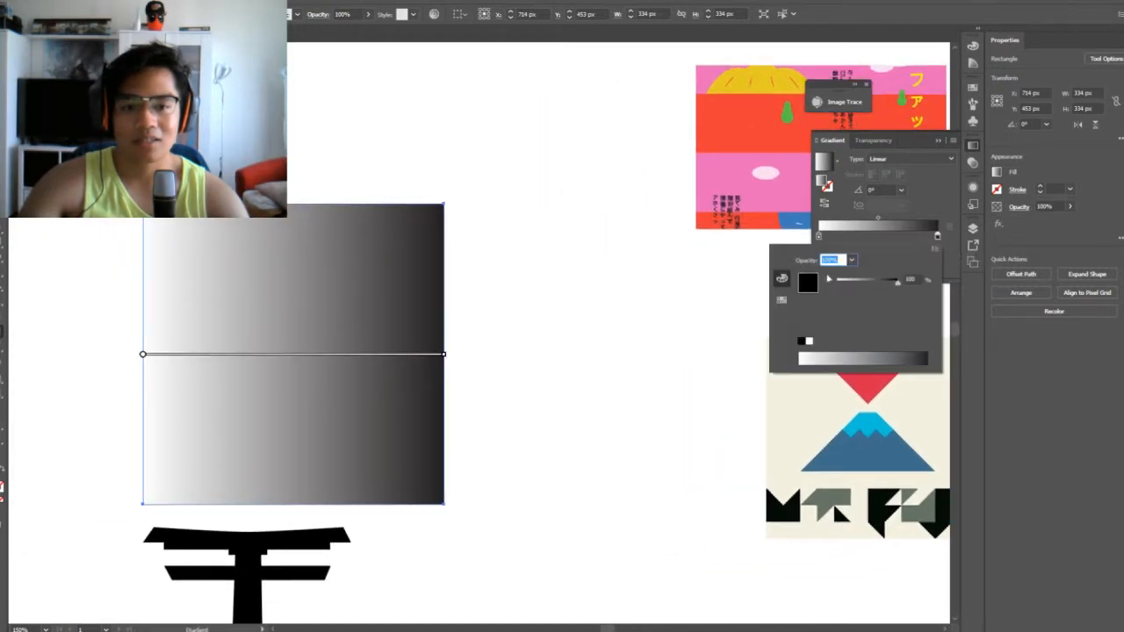
{"action": "left_click", "coordinate": [785, 299]}
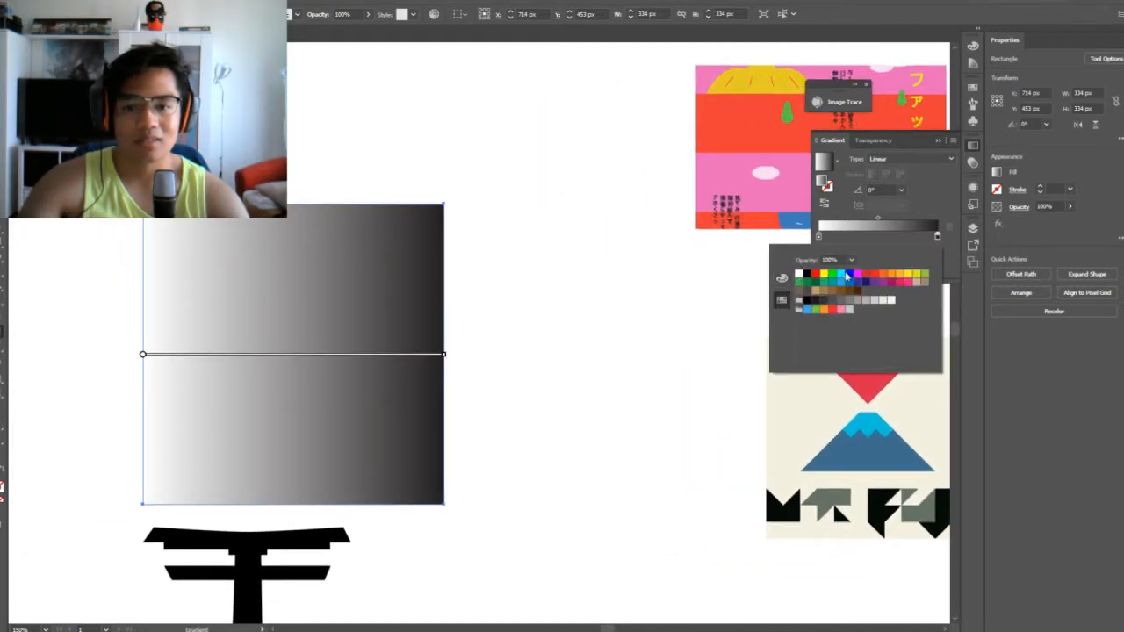
{"action": "left_click", "coordinate": [842, 276]}
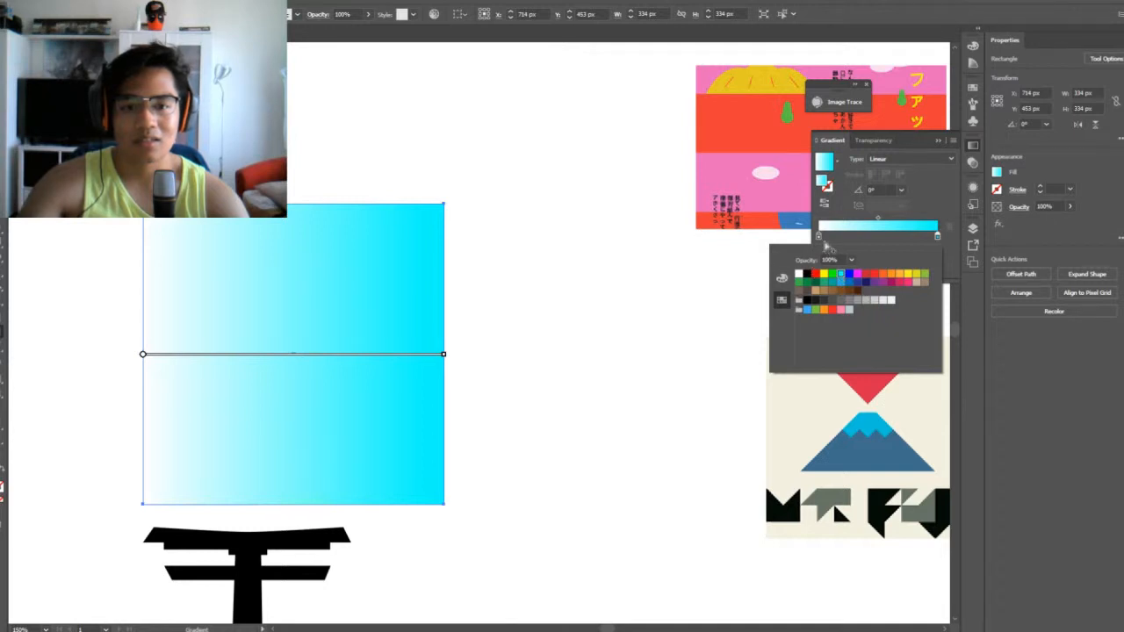
{"action": "left_click", "coordinate": [821, 238]}
{"action": "double_click", "coordinate": [821, 238]}
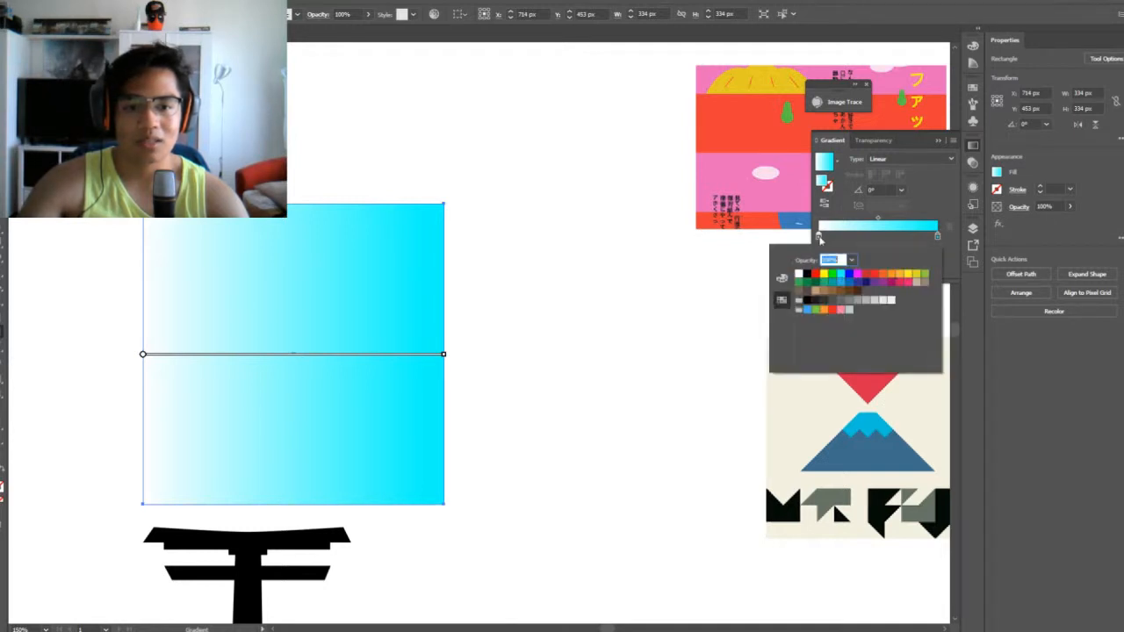
{"action": "left_click", "coordinate": [850, 276]}
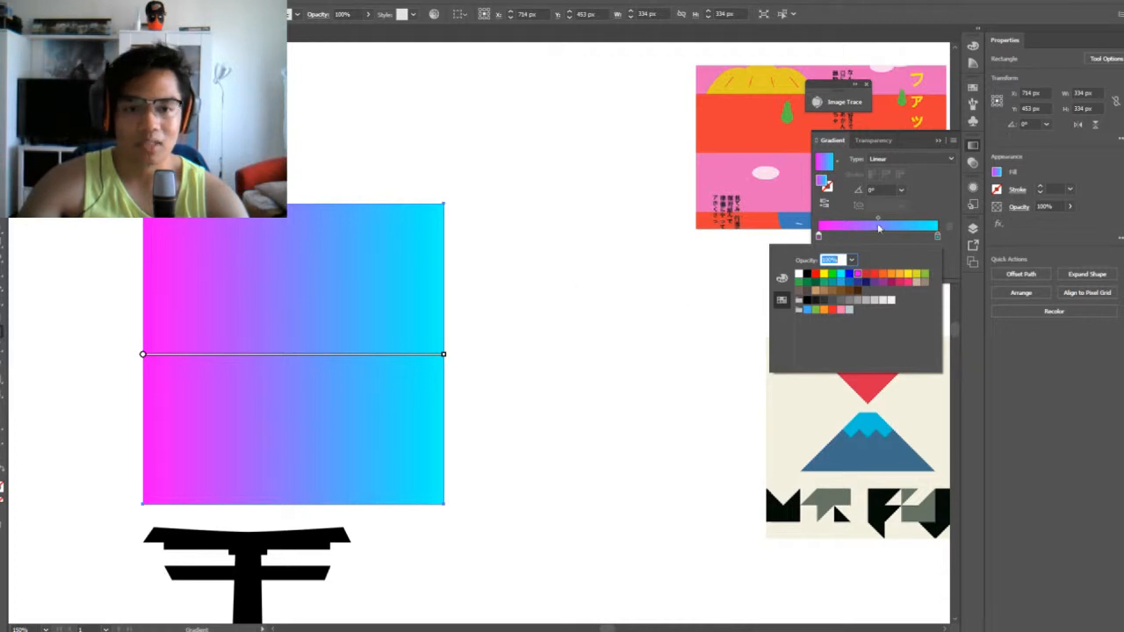
Shift the gradient's midpoint towards the cyan end, to a location of 62.87%, and deselect the square
{"action": "left_click_drag", "start_coordinate": [878, 219], "coordinate": [889, 221]}
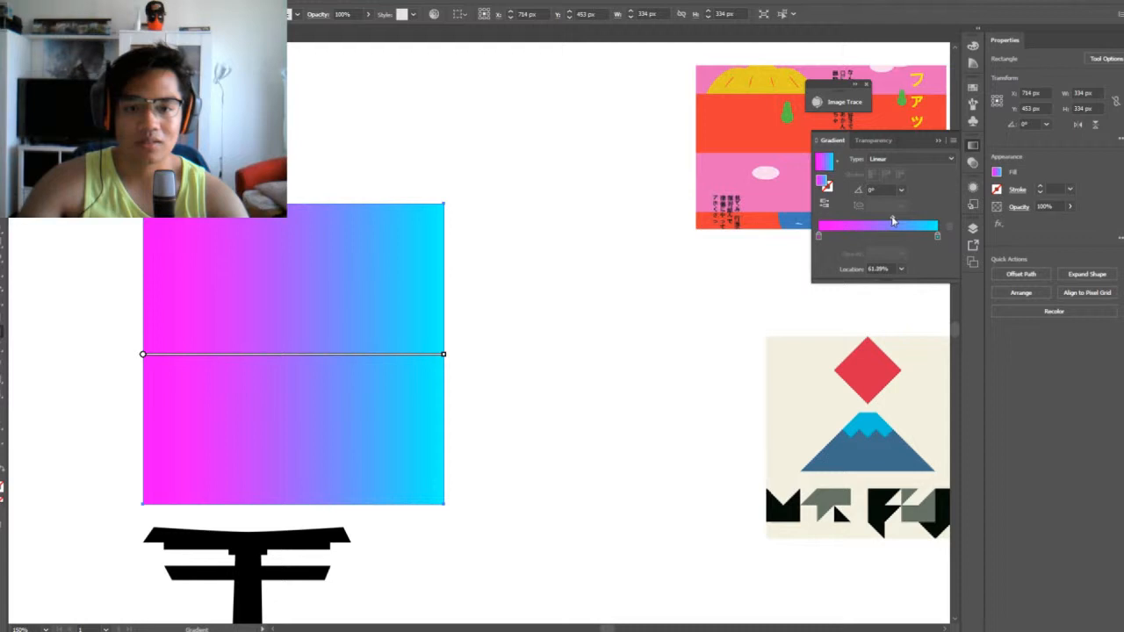
{"action": "left_click_drag", "start_coordinate": [893, 221], "coordinate": [895, 221]}
{"action": "key", "text": "a"}
{"action": "left_click", "coordinate": [533, 282]}
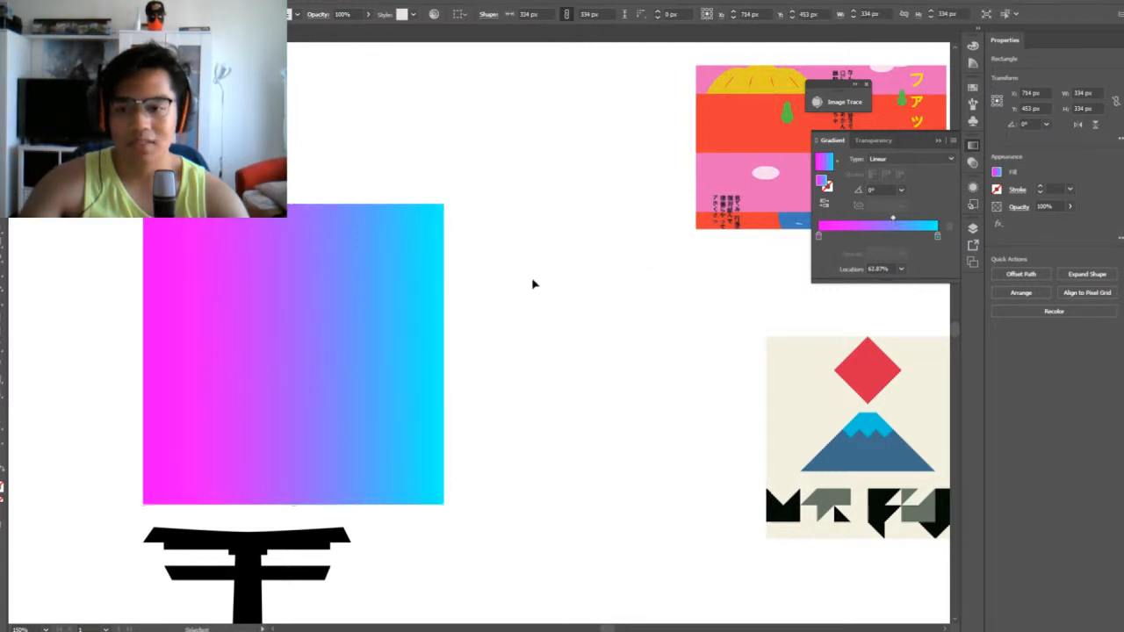
Move the gradient square down over the torii gate and send it behind the gate
{"action": "key", "text": "ctrl+minus"}
{"action": "key", "text": "ctrl+minus"}
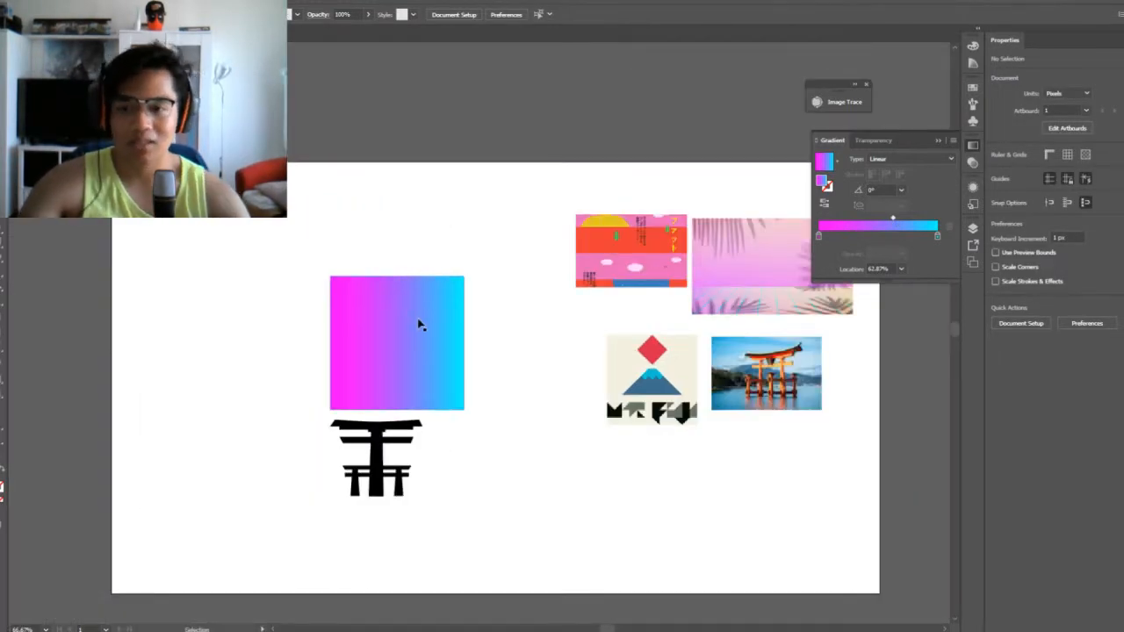
{"action": "left_click_drag", "start_coordinate": [419, 324], "coordinate": [400, 435]}
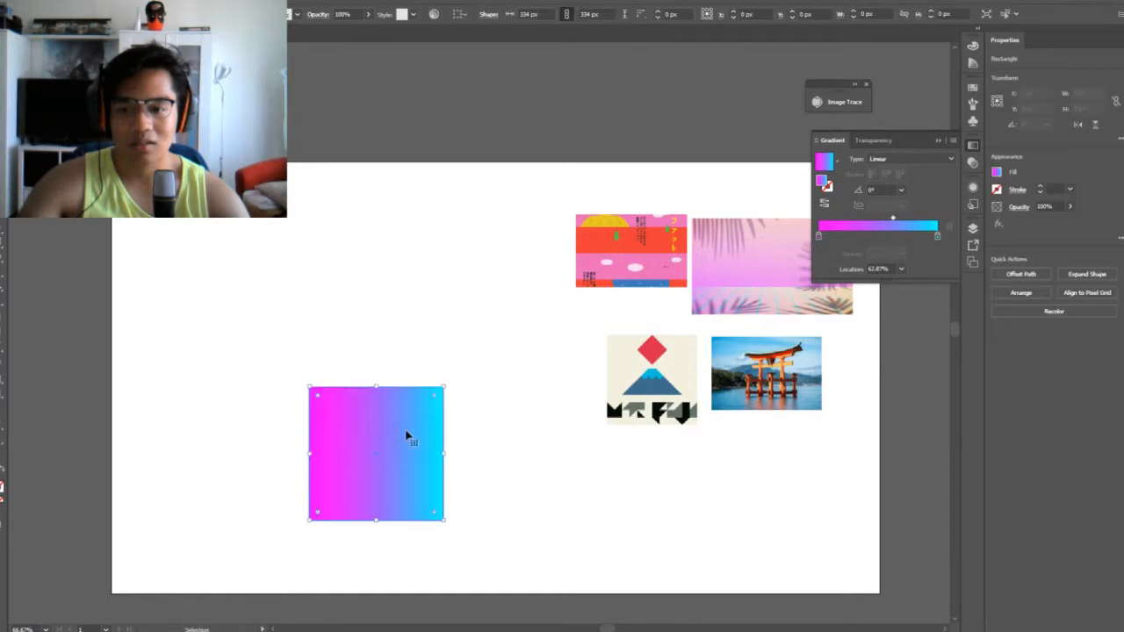
{"action": "key", "text": "ctrl+shift+bracketleft"}
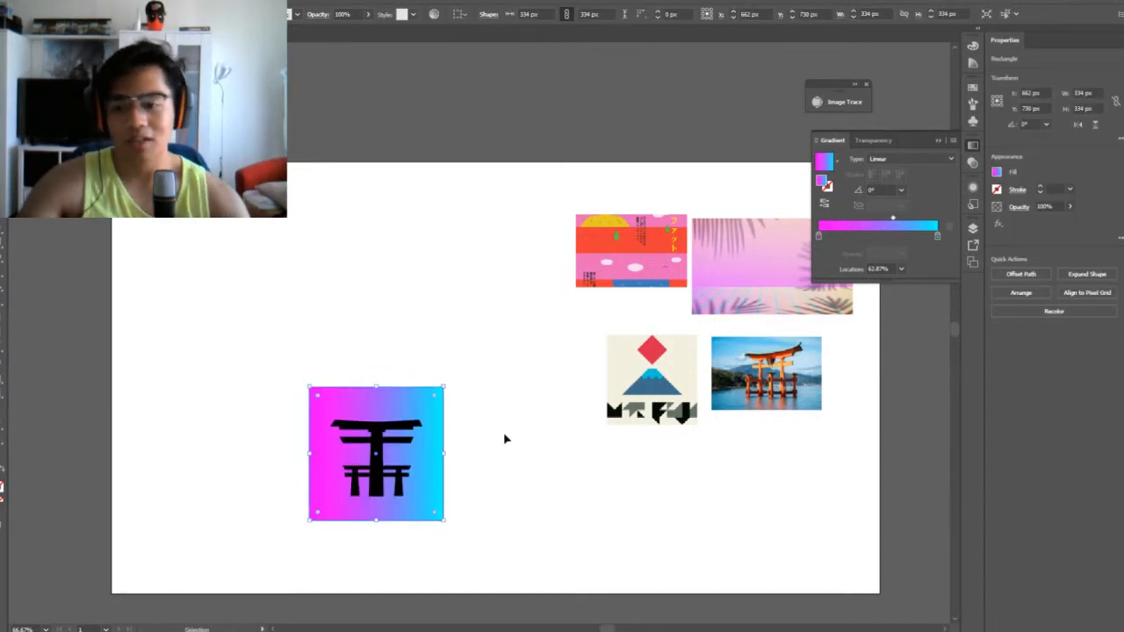
{"action": "left_click", "coordinate": [504, 432]}
Rotate the gradient square 90° so cyan lies at its upper edge and magenta at its lower edge
{"action": "key", "text": "ctrl+equal"}
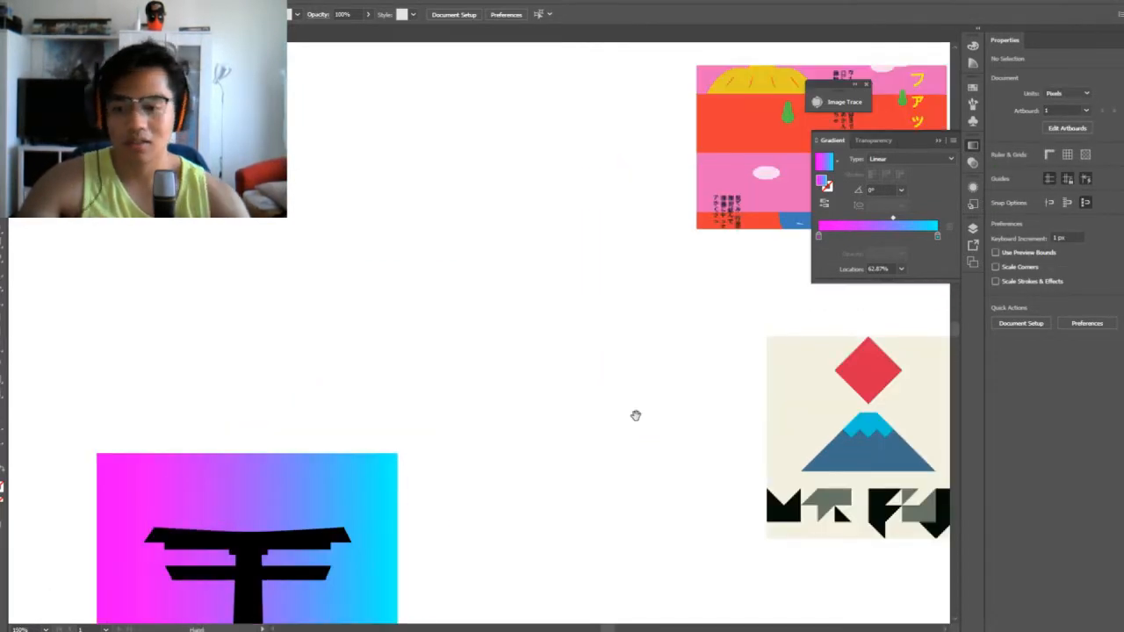
{"action": "key", "text": "ctrl+equal"}
{"action": "left_click", "coordinate": [479, 312]}
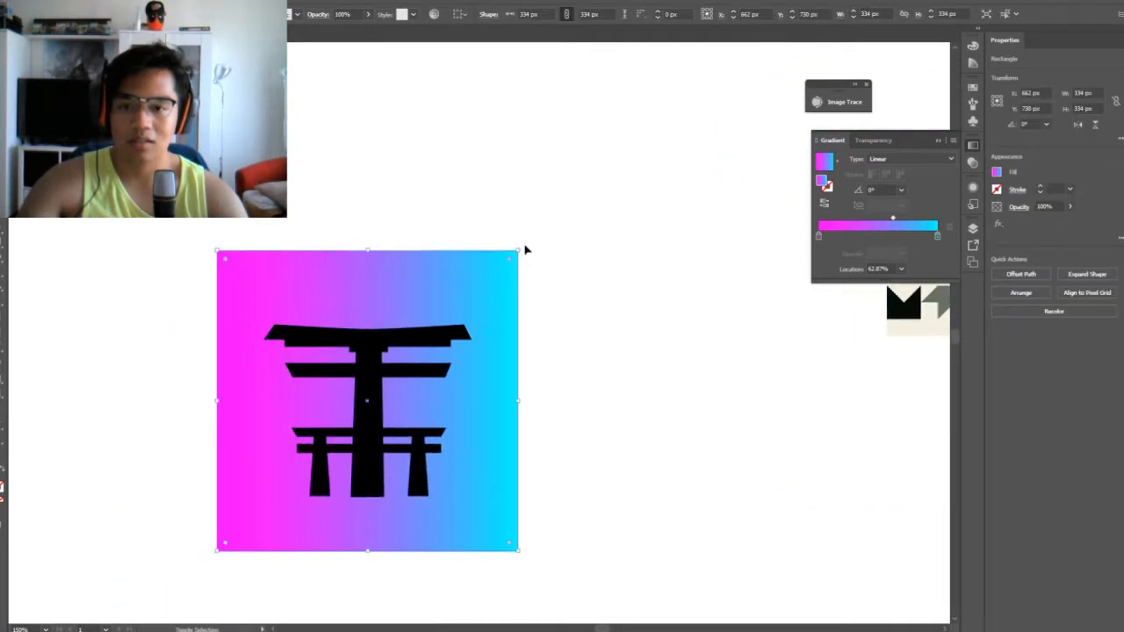
{"action": "left_click_drag", "start_coordinate": [523, 246], "coordinate": [253, 221]}
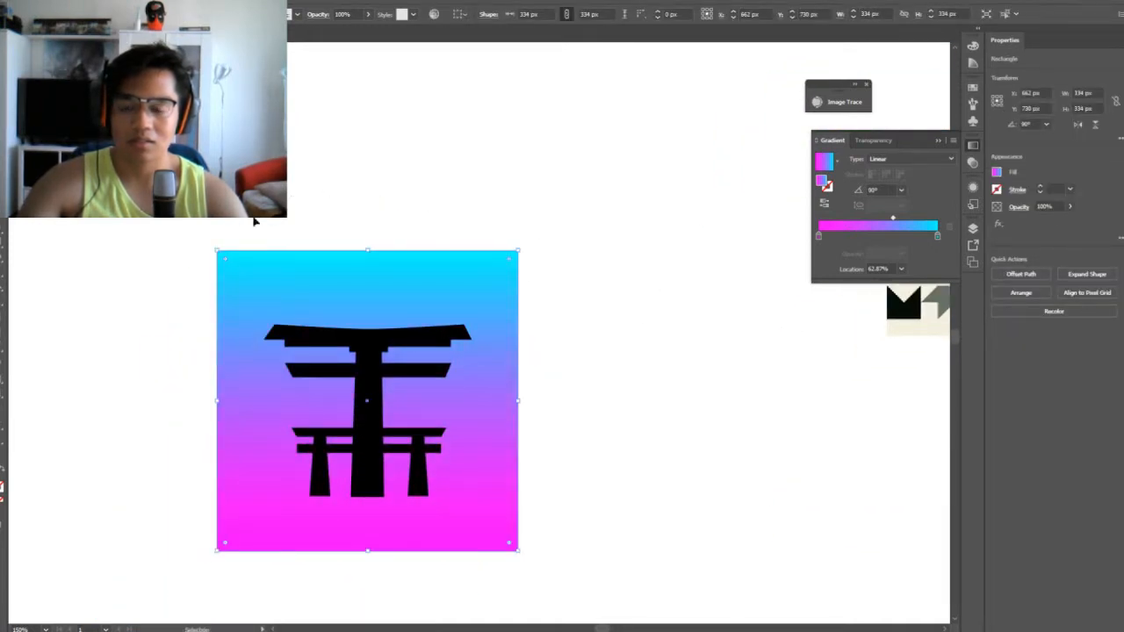
{"action": "left_click", "coordinate": [593, 311]}
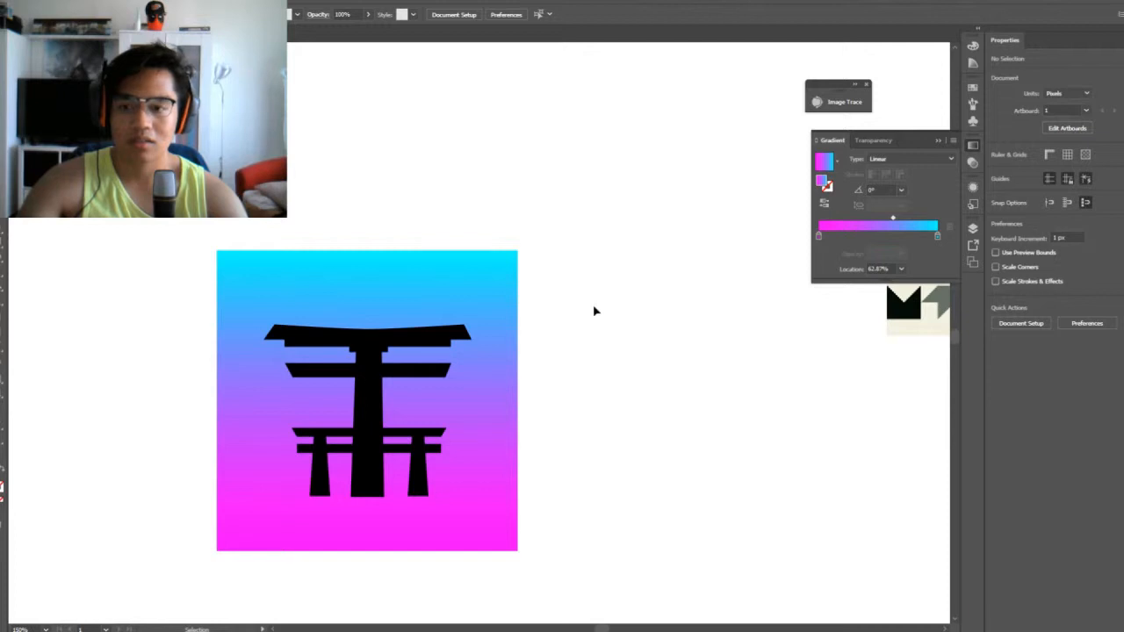
Select the gradient square and study the background colours of the reference images for comparison
{"action": "left_click", "coordinate": [487, 271]}
{"action": "key", "text": "space"}
{"action": "left_click_drag", "start_coordinate": [613, 222], "coordinate": [221, 429]}
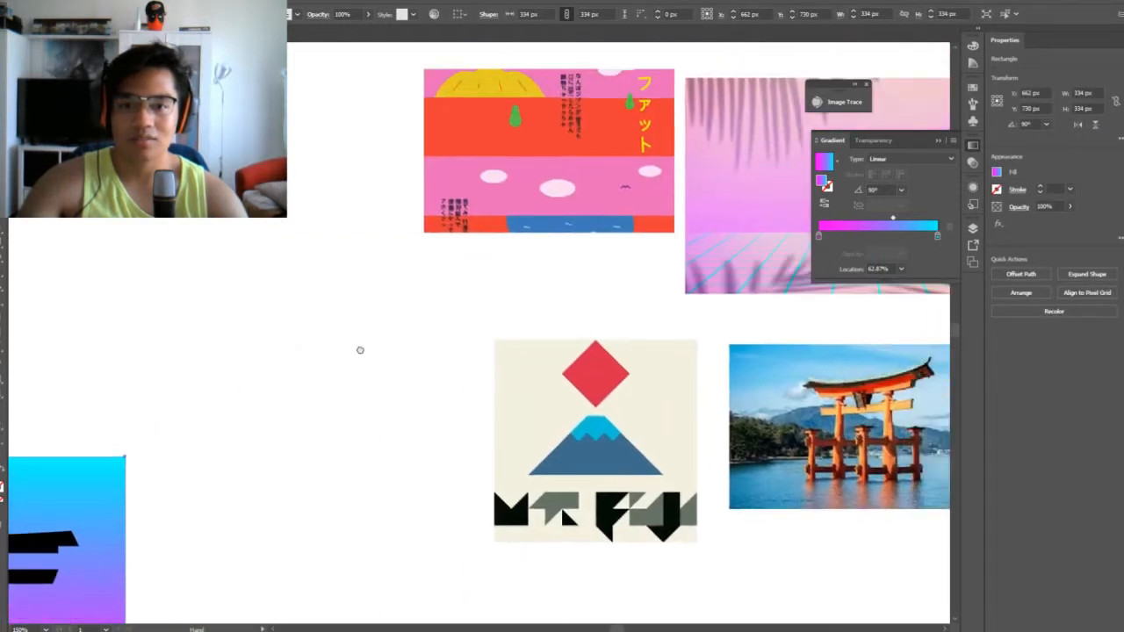
{"action": "left_click_drag", "start_coordinate": [426, 311], "coordinate": [202, 404]}
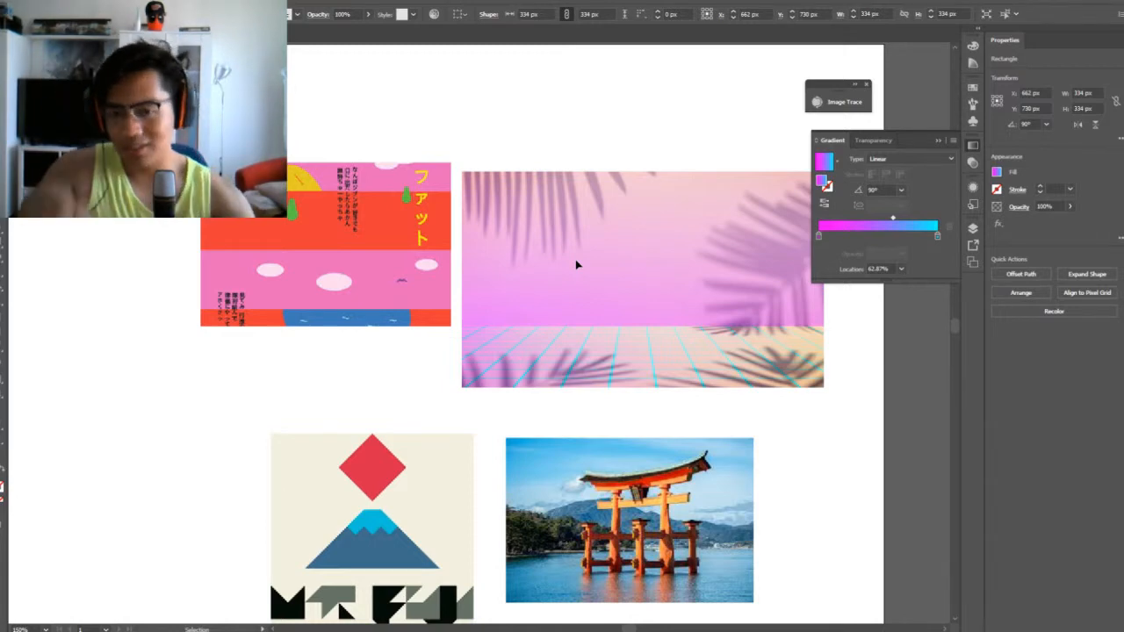
{"action": "key", "text": "space"}
{"action": "left_click_drag", "start_coordinate": [192, 407], "coordinate": [161, 454]}
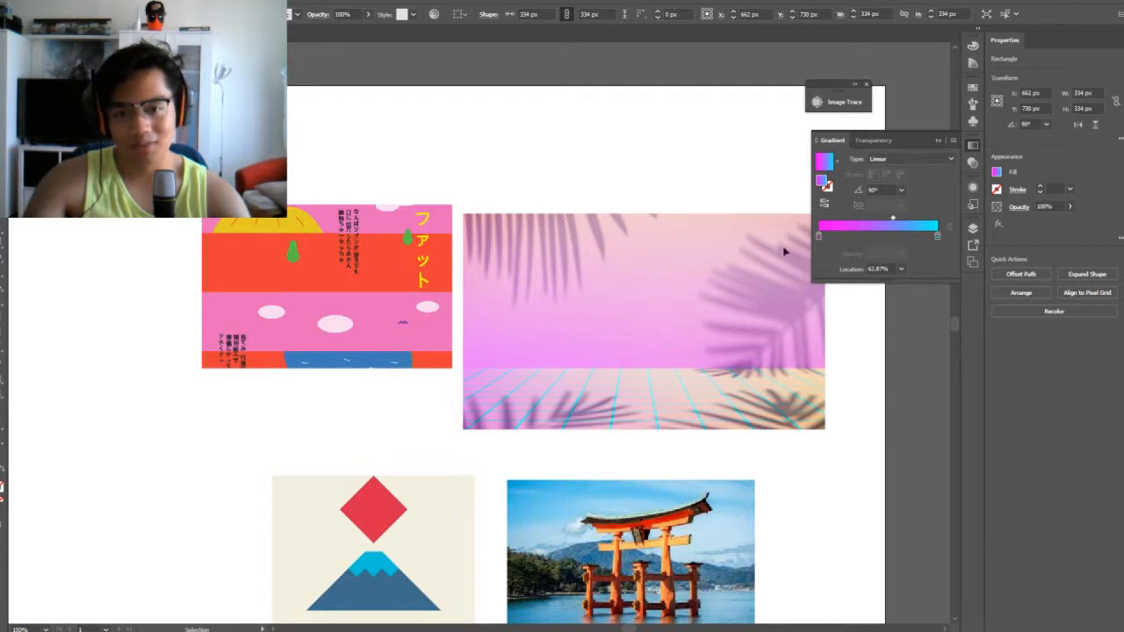
{"action": "key", "text": "space"}
{"action": "left_click_drag", "start_coordinate": [168, 442], "coordinate": [220, 372]}
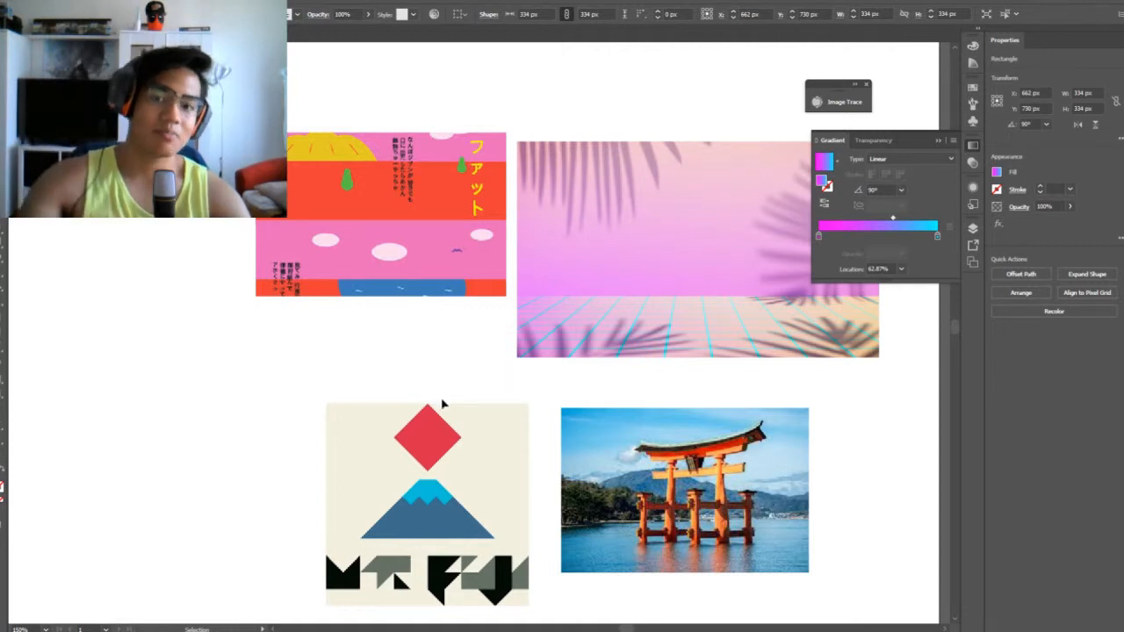
{"action": "left_click_drag", "start_coordinate": [399, 351], "coordinate": [692, 199]}
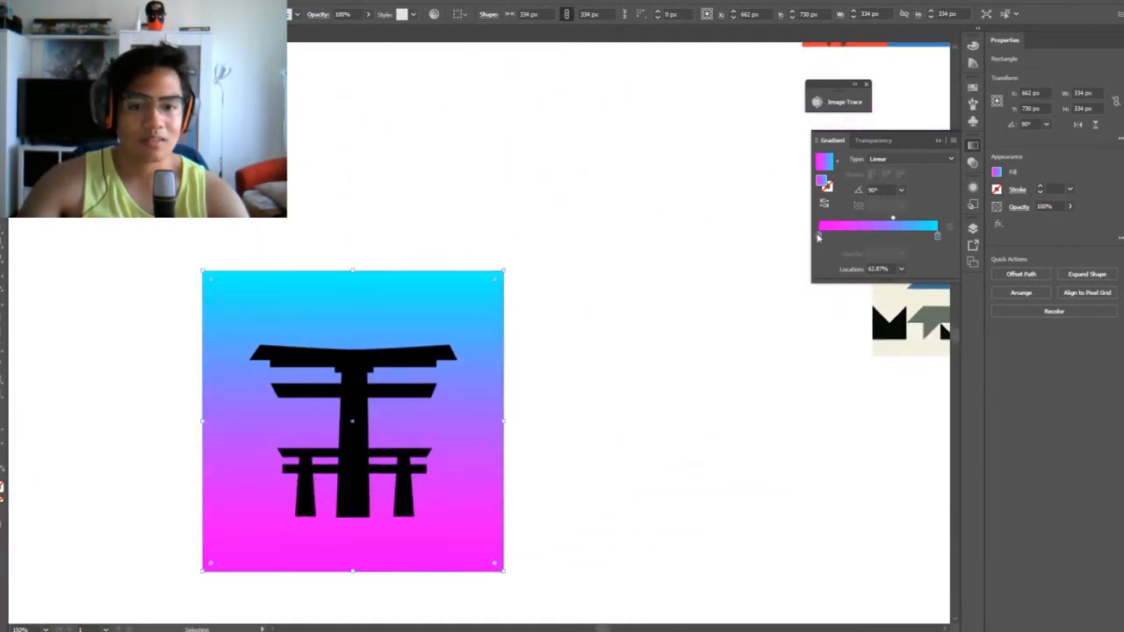
Move the gradient's magenta stop to 6.42% and add a yellow stop (R=252 G=238 B=33) at 0%
{"action": "left_click_drag", "start_coordinate": [818, 237], "coordinate": [825, 236]}
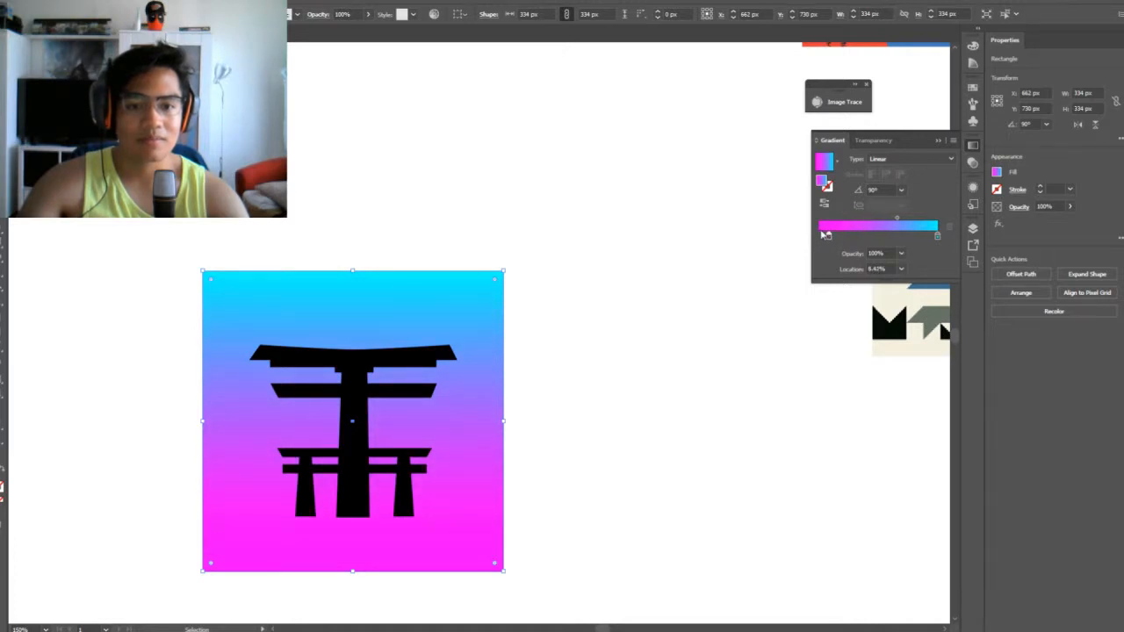
{"action": "left_click_drag", "start_coordinate": [828, 238], "coordinate": [819, 239]}
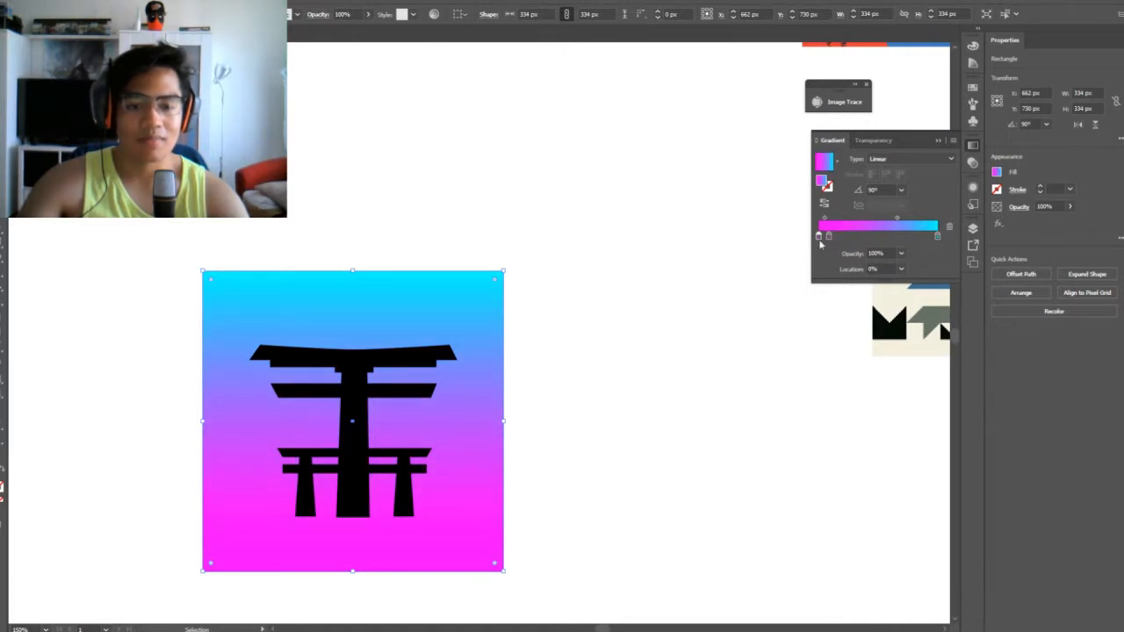
{"action": "double_click", "coordinate": [818, 237]}
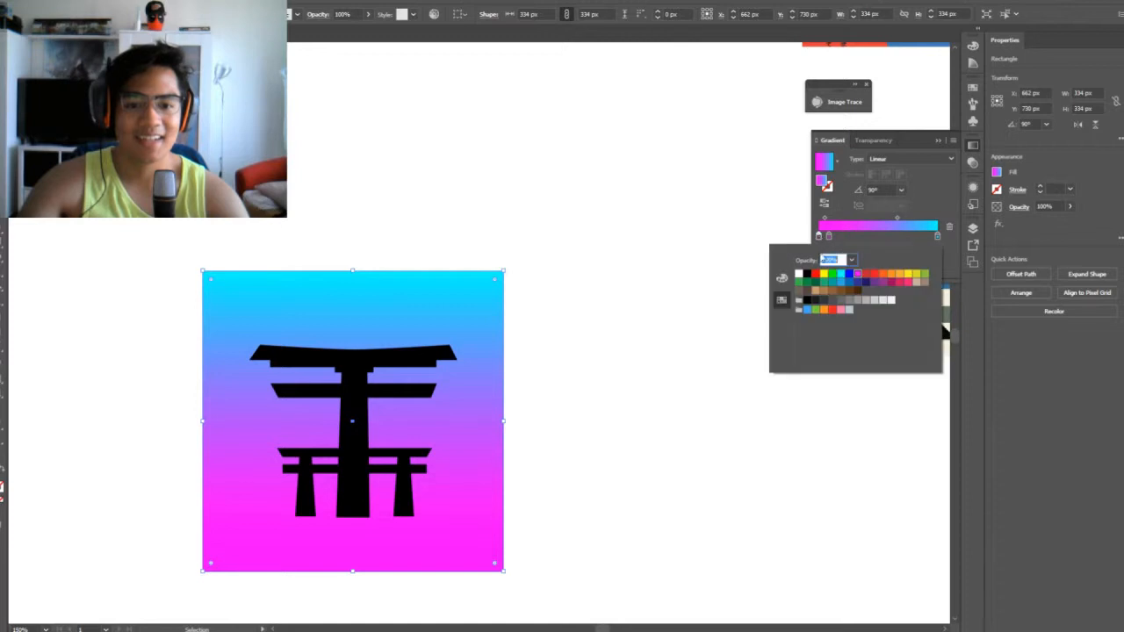
{"action": "left_click", "coordinate": [911, 275]}
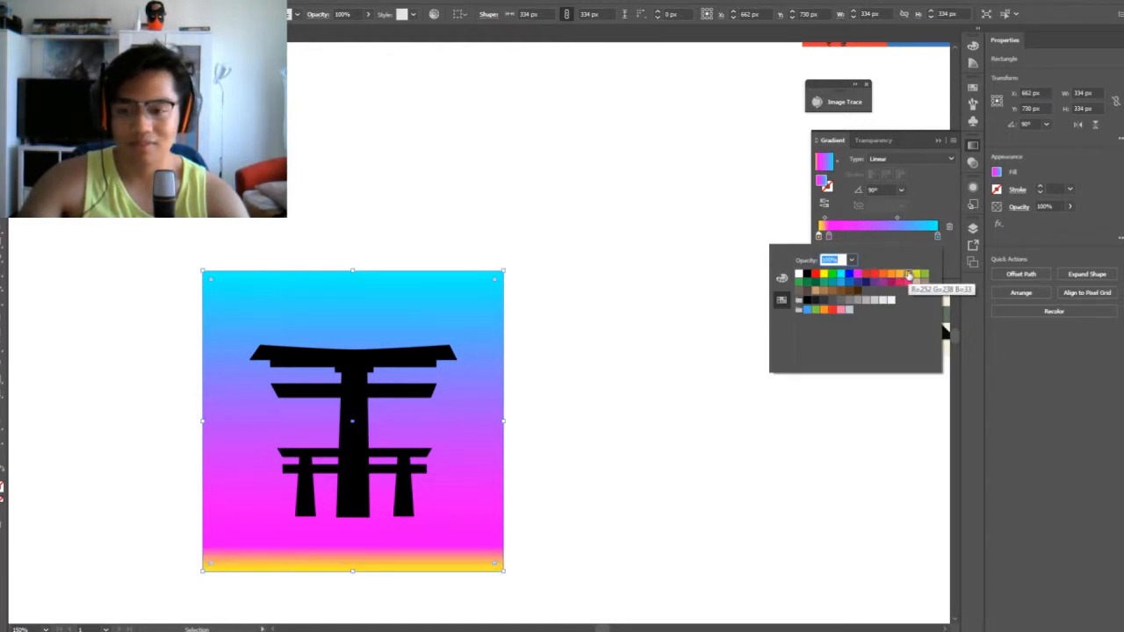
{"action": "left_click", "coordinate": [680, 305]}
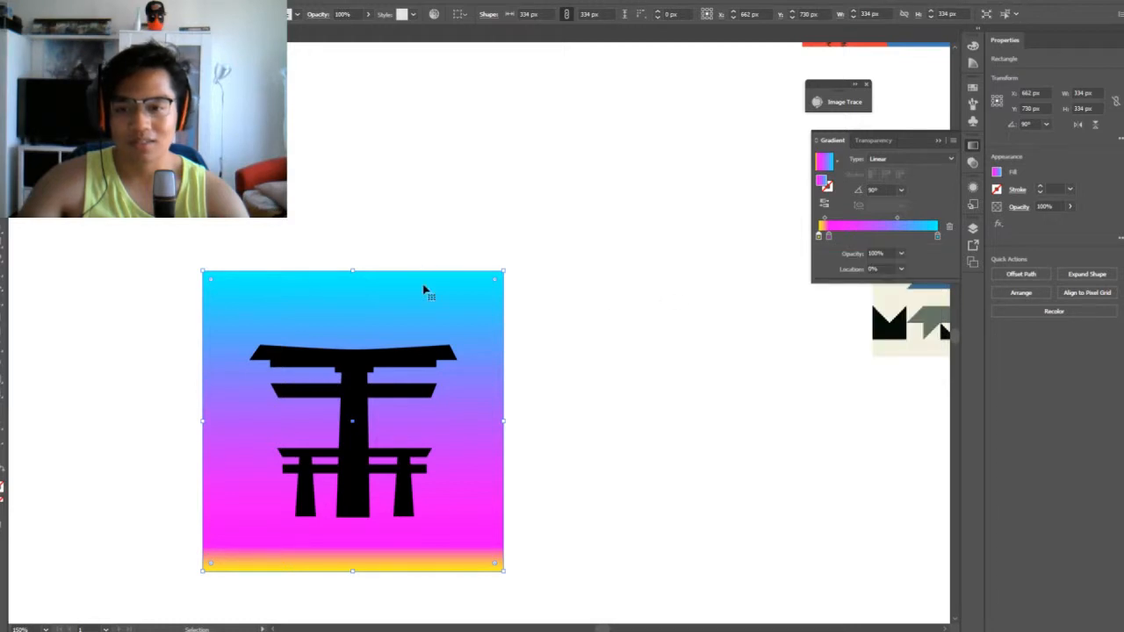
Rotate the gradient square 180° so yellow lies at its upper edge, and move the magenta stop to 19.31%
{"action": "left_click_drag", "start_coordinate": [506, 270], "coordinate": [234, 319]}
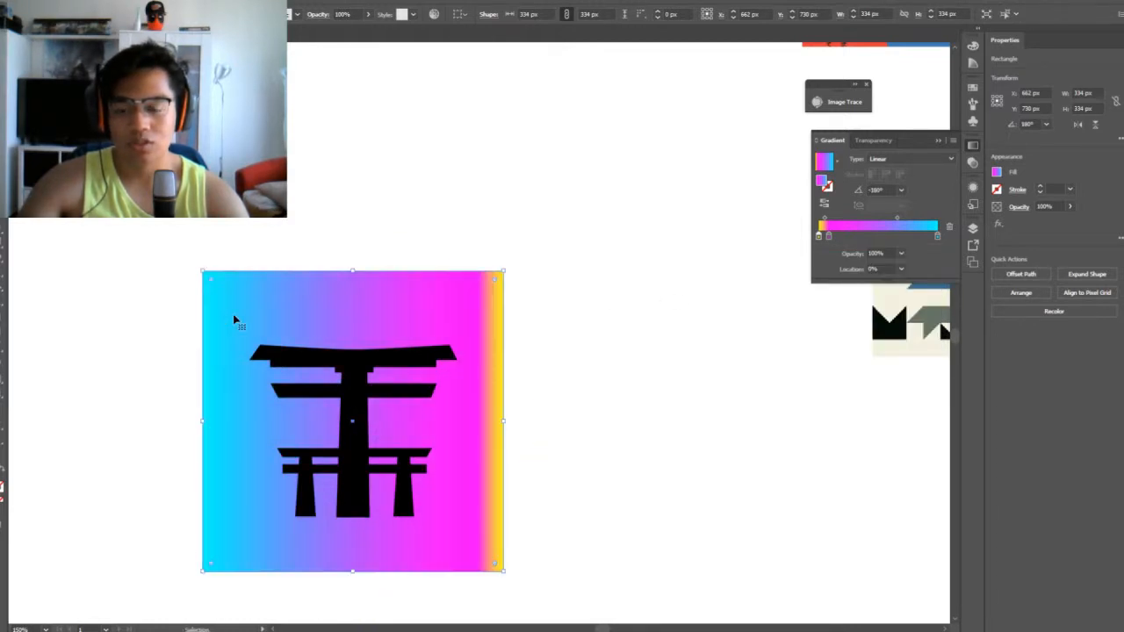
{"action": "left_click_drag", "start_coordinate": [507, 266], "coordinate": [243, 248]}
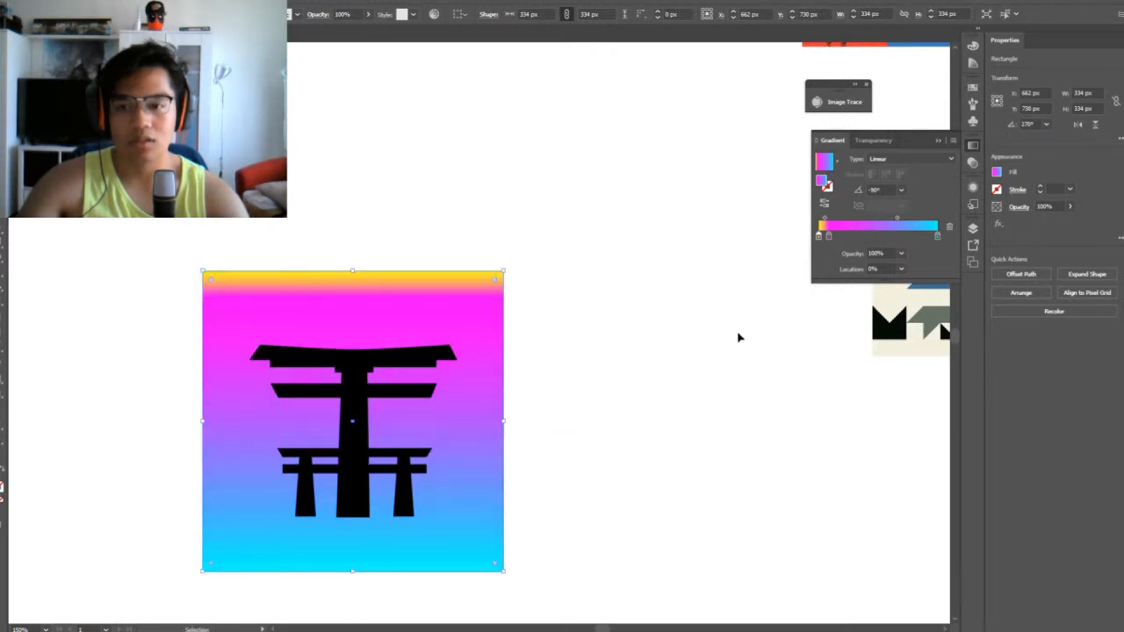
{"action": "left_click_drag", "start_coordinate": [830, 237], "coordinate": [843, 238]}
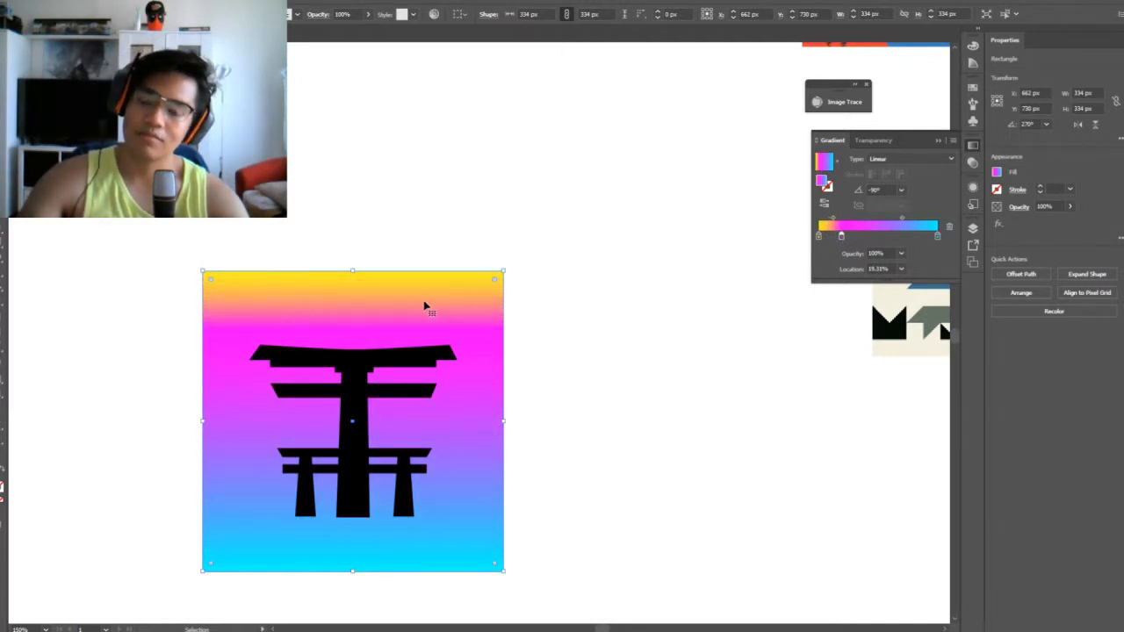
Recolour the gradient's yellow stop to orange by lowering its green value
{"action": "left_click", "coordinate": [820, 238]}
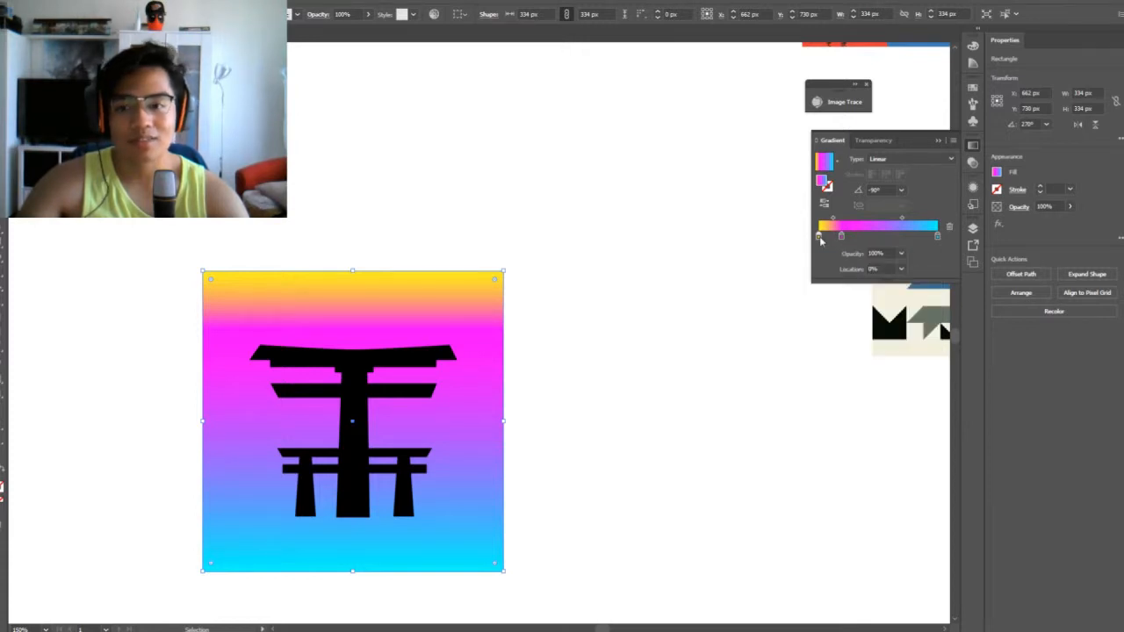
{"action": "double_click", "coordinate": [821, 238]}
{"action": "left_click", "coordinate": [781, 280]}
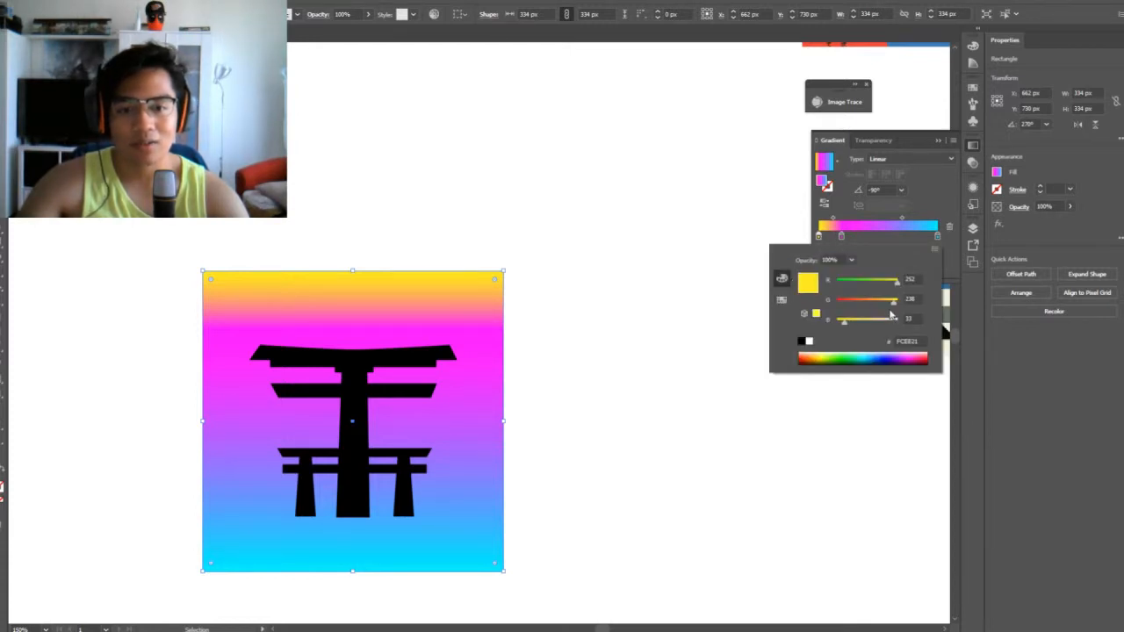
{"action": "left_click_drag", "start_coordinate": [892, 301], "coordinate": [876, 305]}
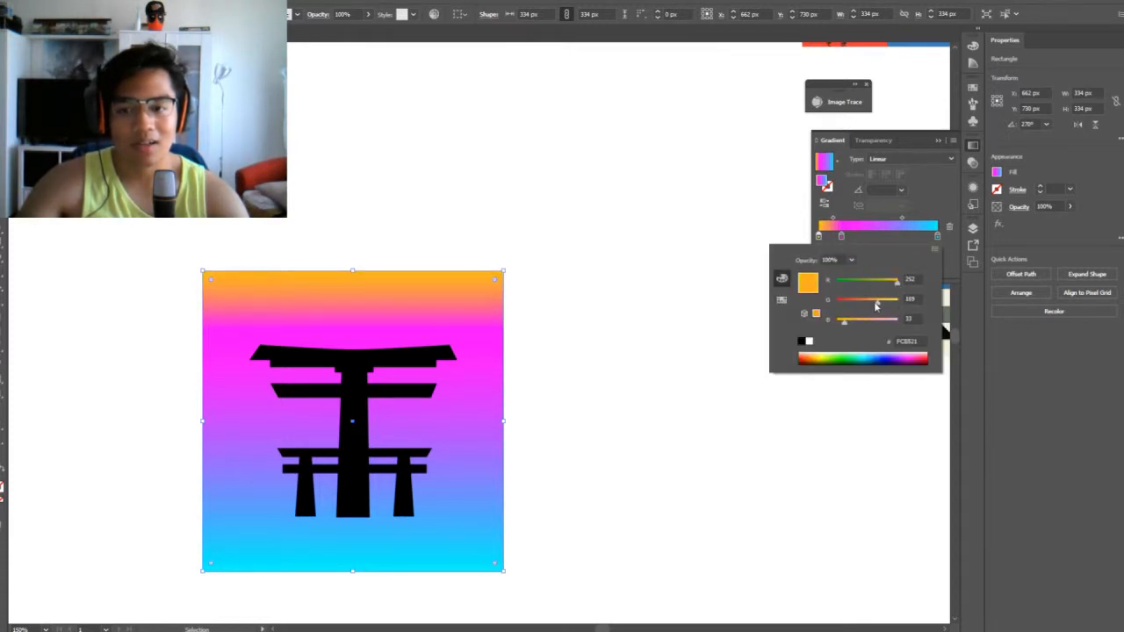
{"action": "left_click", "coordinate": [655, 352]}
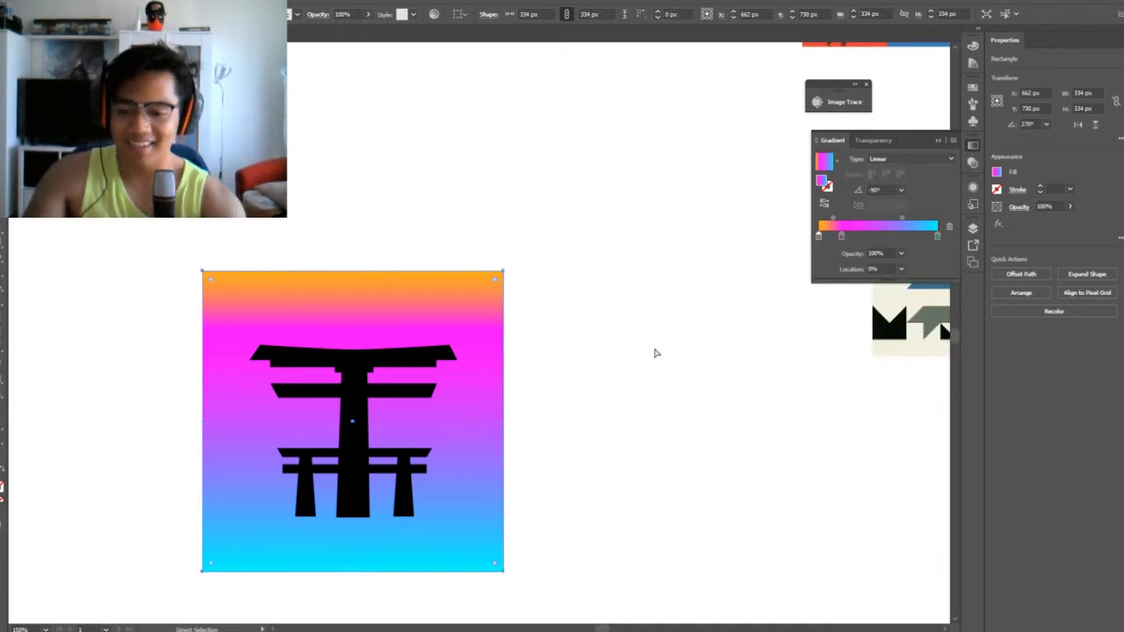
Scale the gradient square down to 242 × 242 px so it fits closely around the torii gate
{"action": "key", "text": "ctrl+minus"}
{"action": "key", "text": "ctrl+plus"}
{"action": "left_click_drag", "start_coordinate": [631, 491], "coordinate": [592, 471]}
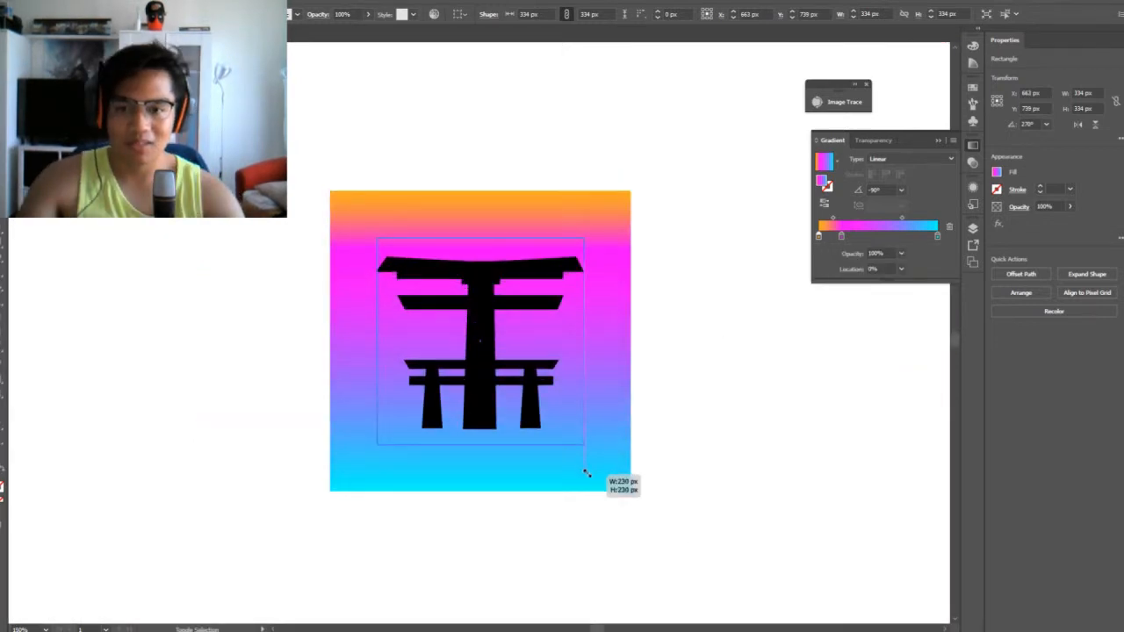
{"action": "left_click", "coordinate": [694, 447]}
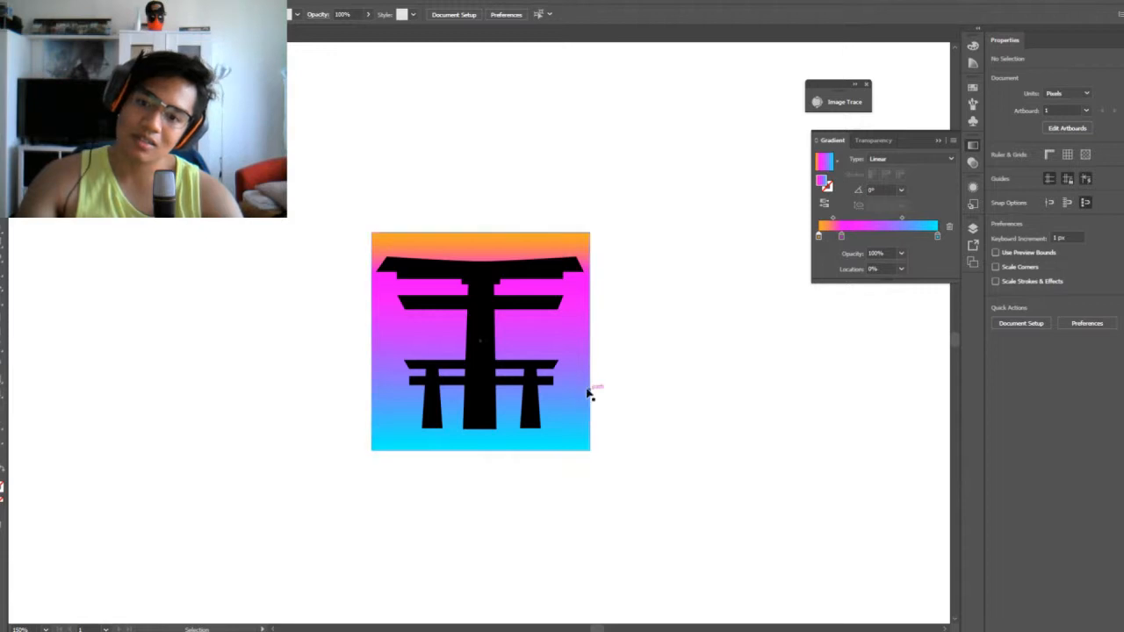
{"action": "left_click", "coordinate": [578, 333]}
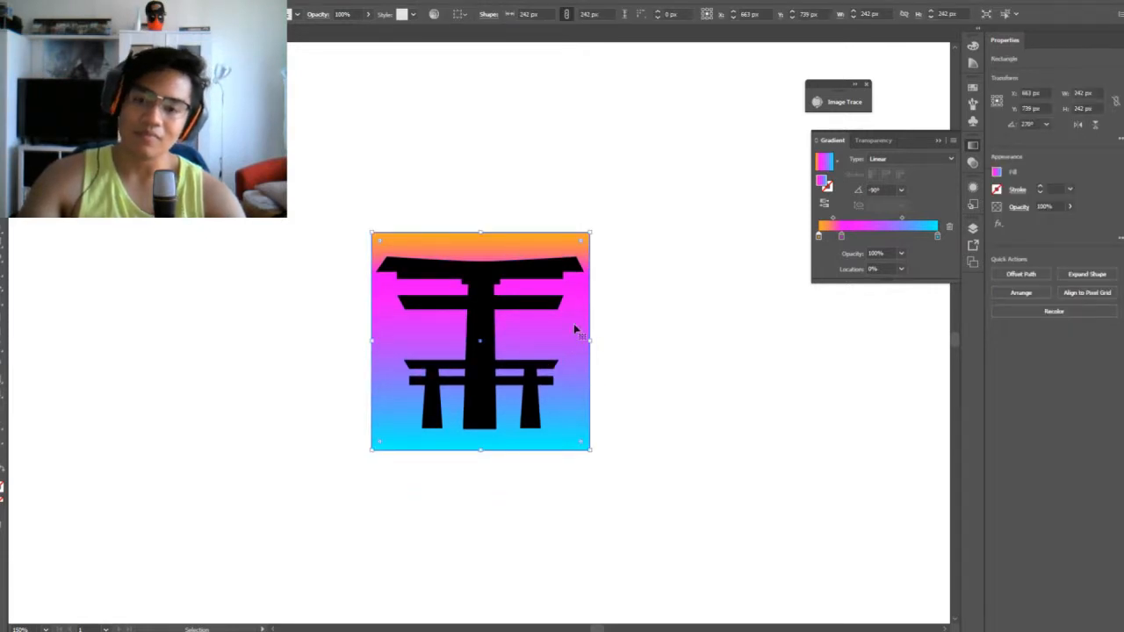
Change the torii gate's fill from black to white (FFFFFF)
{"action": "left_click", "coordinate": [477, 326]}
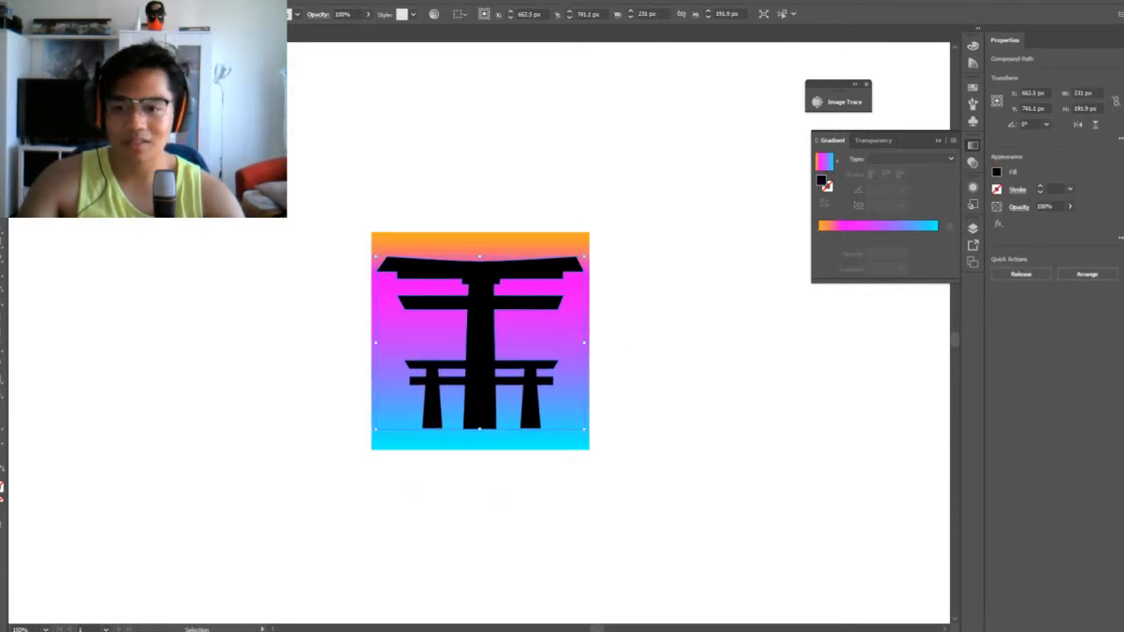
{"action": "double_click", "coordinate": [1, 482]}
{"action": "left_click_drag", "start_coordinate": [469, 343], "coordinate": [365, 252]}
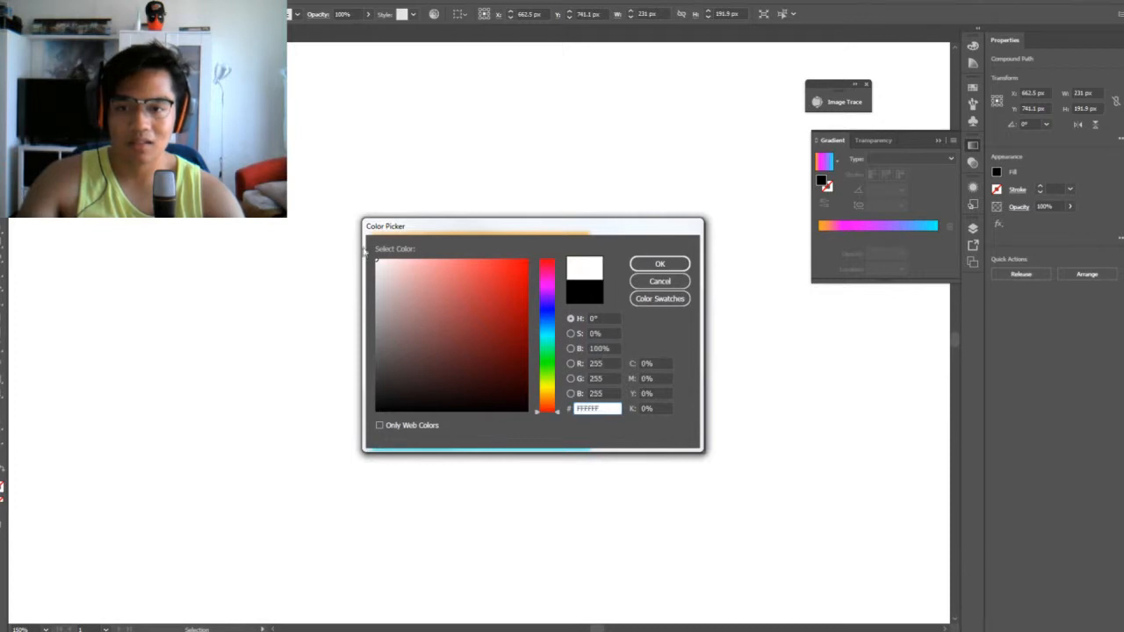
{"action": "left_click", "coordinate": [660, 264]}
{"action": "left_click", "coordinate": [714, 325]}
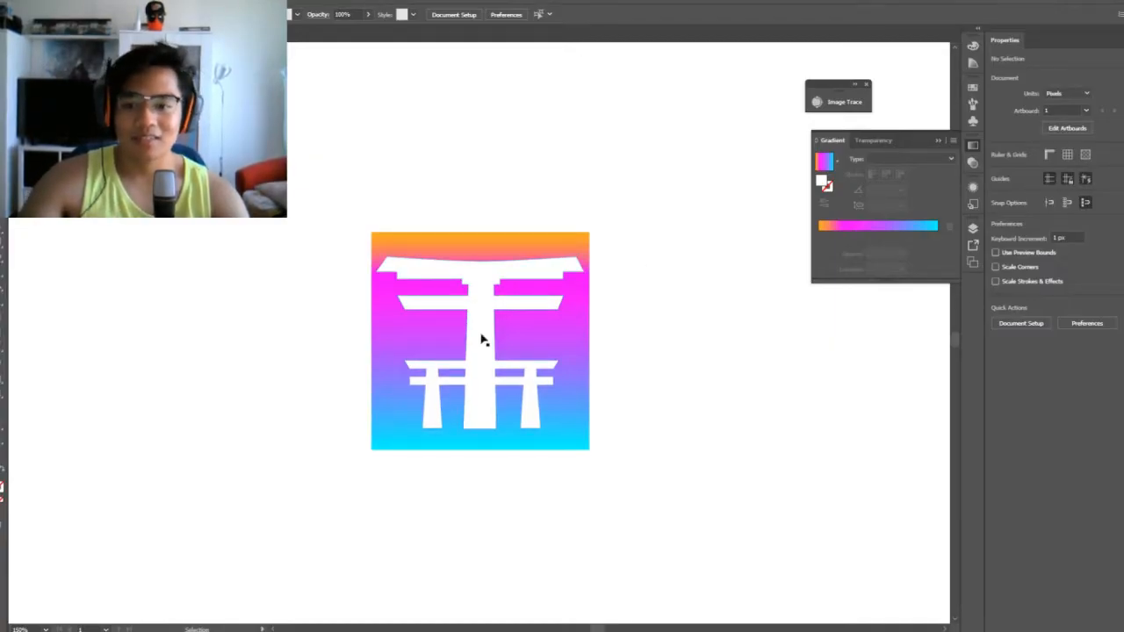
Duplicate the white torii gate in place and offset the copy 2 px left and 5 px down
{"action": "left_click", "coordinate": [482, 340]}
{"action": "left_click", "coordinate": [730, 319]}
{"action": "left_click", "coordinate": [483, 339]}
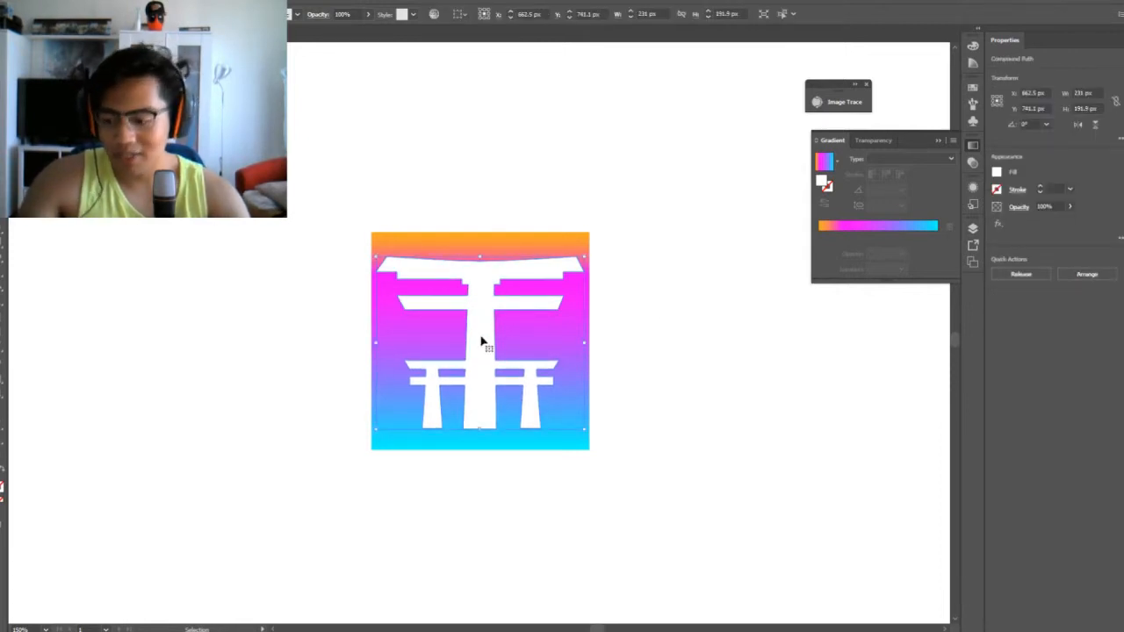
{"action": "key", "text": "a"}
{"action": "key", "text": "v"}
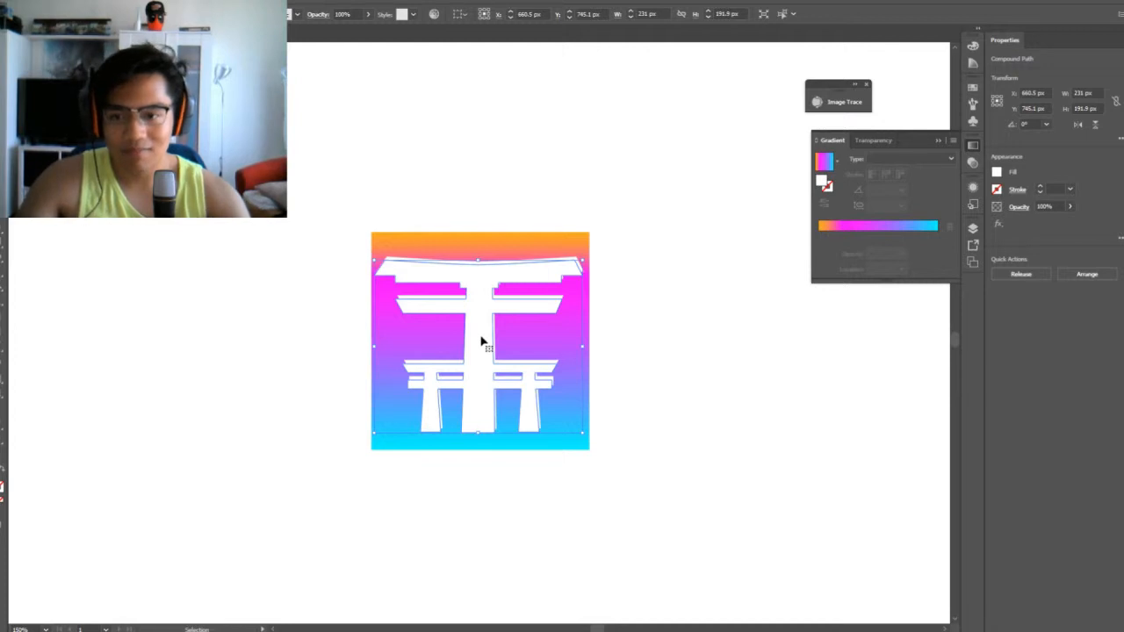
{"action": "key", "text": "Right"}
{"action": "key", "text": "Left"}
{"action": "key", "text": "Left"}
{"action": "key", "text": "Left"}
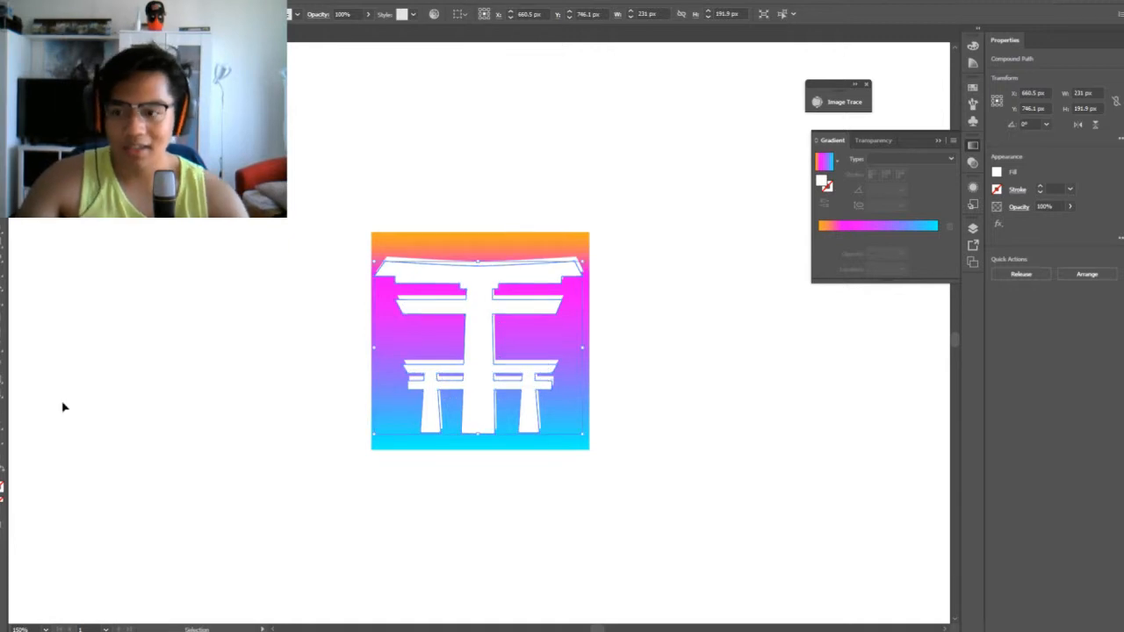
Fill the offset gate copy with a dark purple of hue 303° so it forms a shadow behind the white gate
{"action": "double_click", "coordinate": [1, 488]}
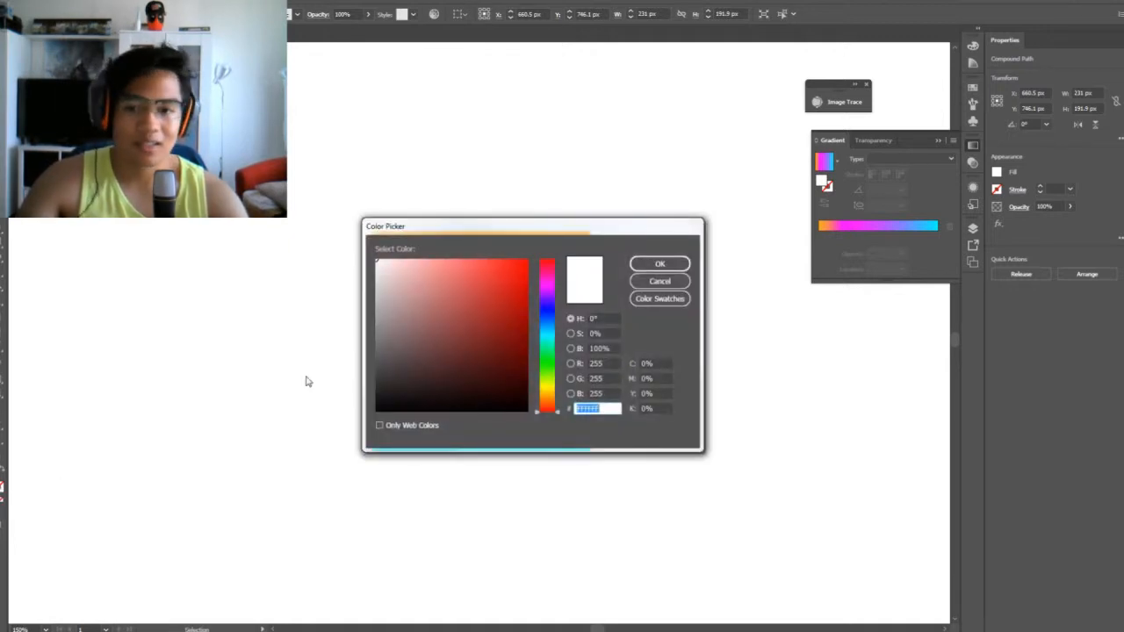
{"action": "left_click", "coordinate": [551, 281]}
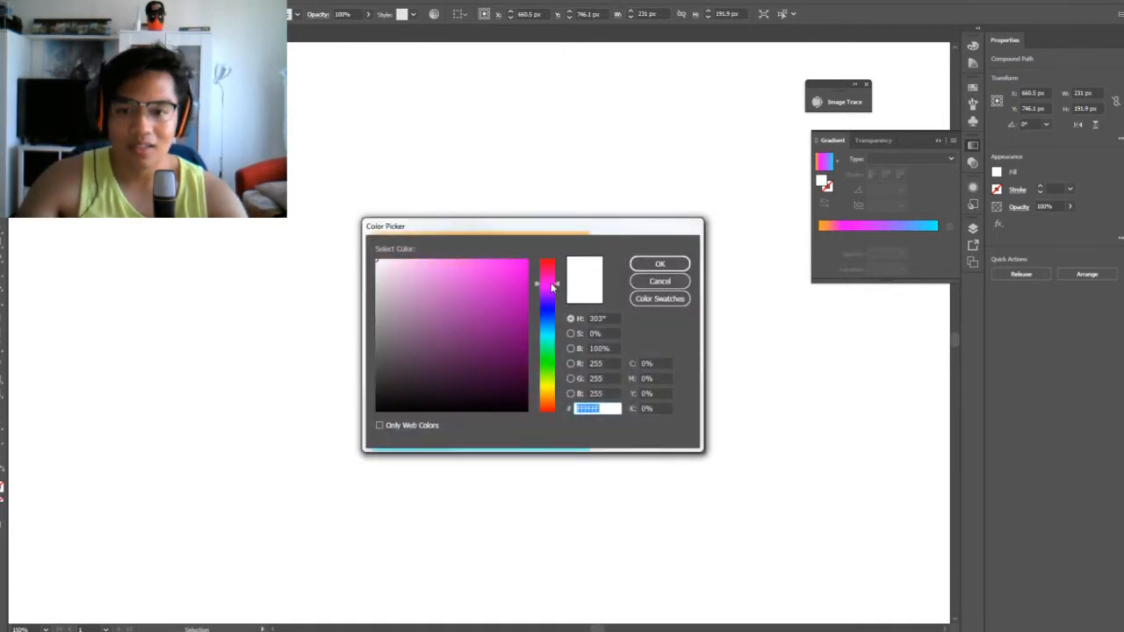
{"action": "left_click", "coordinate": [495, 325]}
{"action": "left_click", "coordinate": [660, 264]}
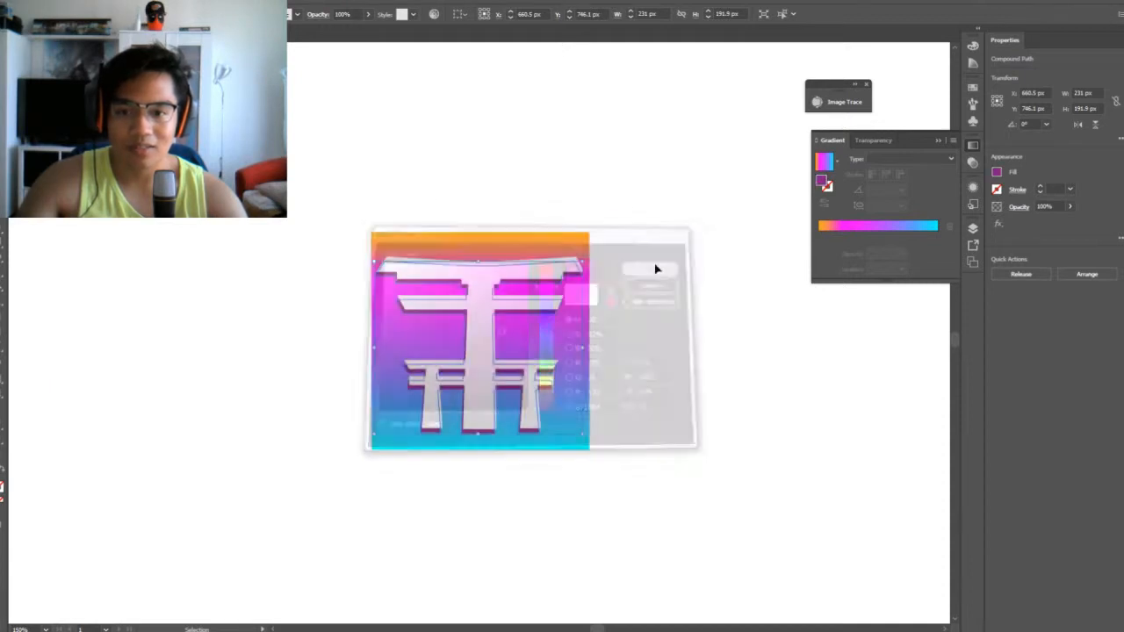
{"action": "left_click", "coordinate": [660, 315]}
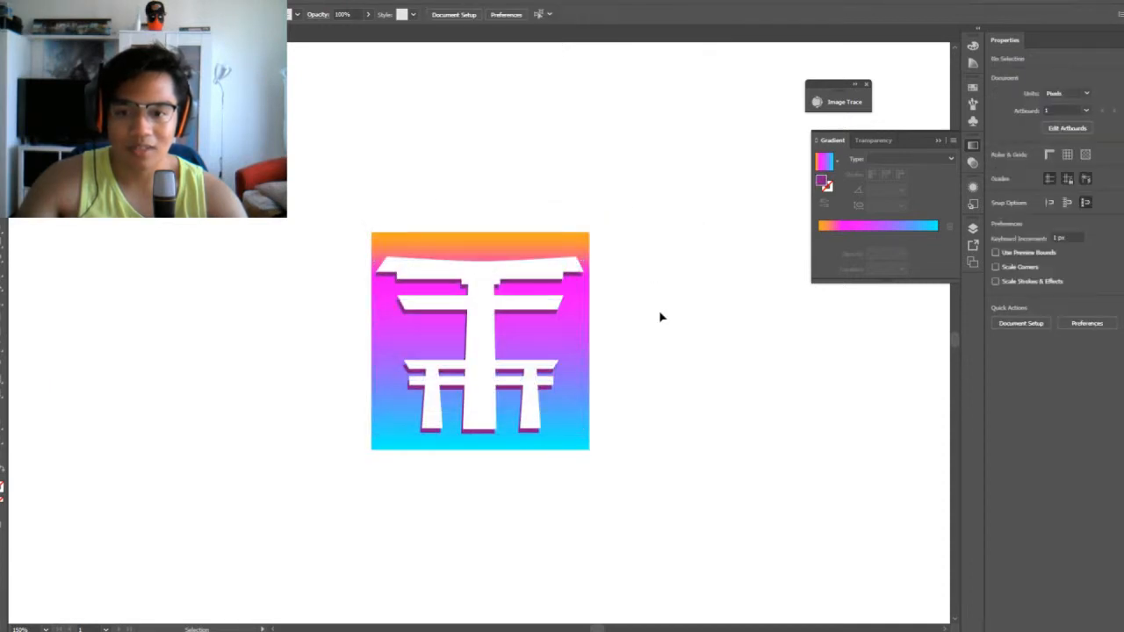
Add a second offset gate copy behind the white gate and fill it with teal
{"action": "left_click", "coordinate": [543, 316]}
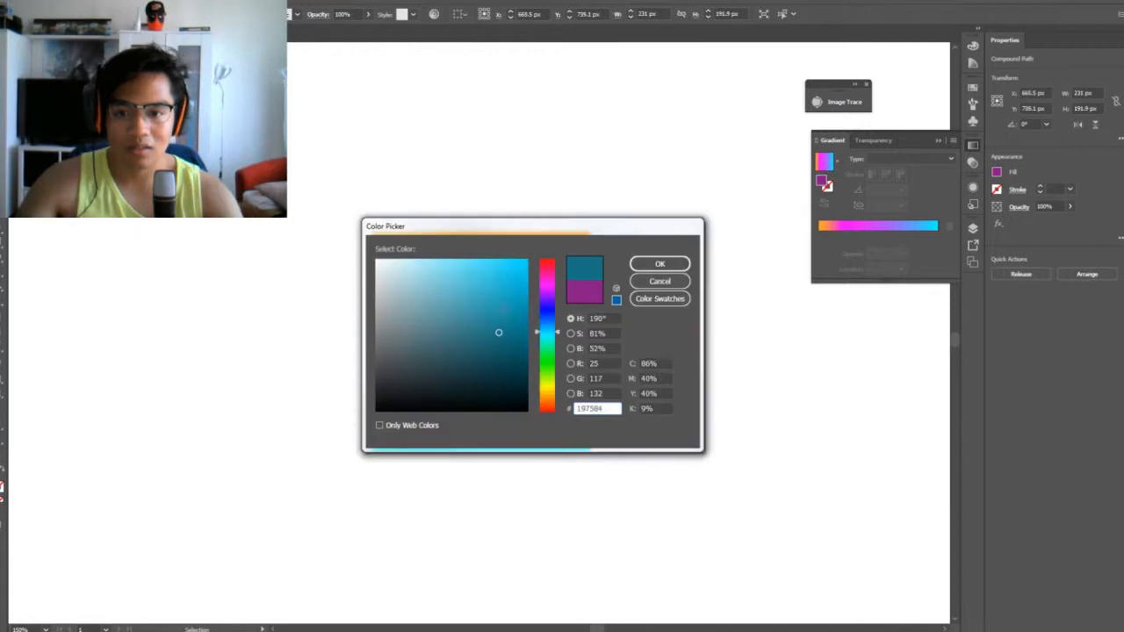
{"action": "left_click", "coordinate": [502, 308]}
{"action": "left_click", "coordinate": [637, 264]}
{"action": "left_click", "coordinate": [655, 313]}
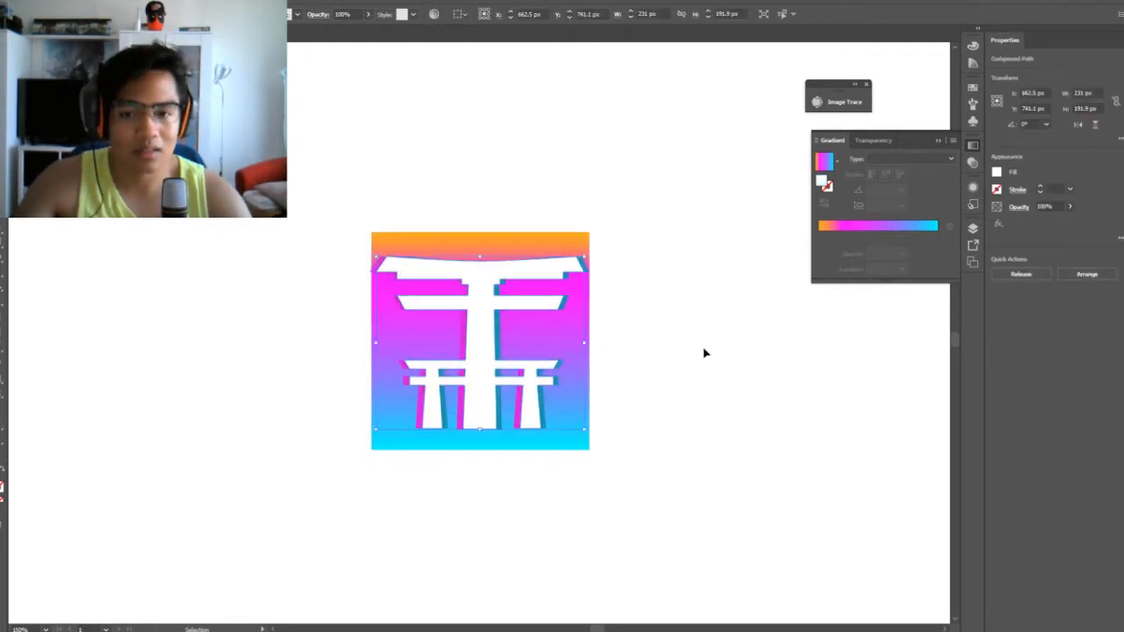
{"action": "left_click", "coordinate": [706, 353]}
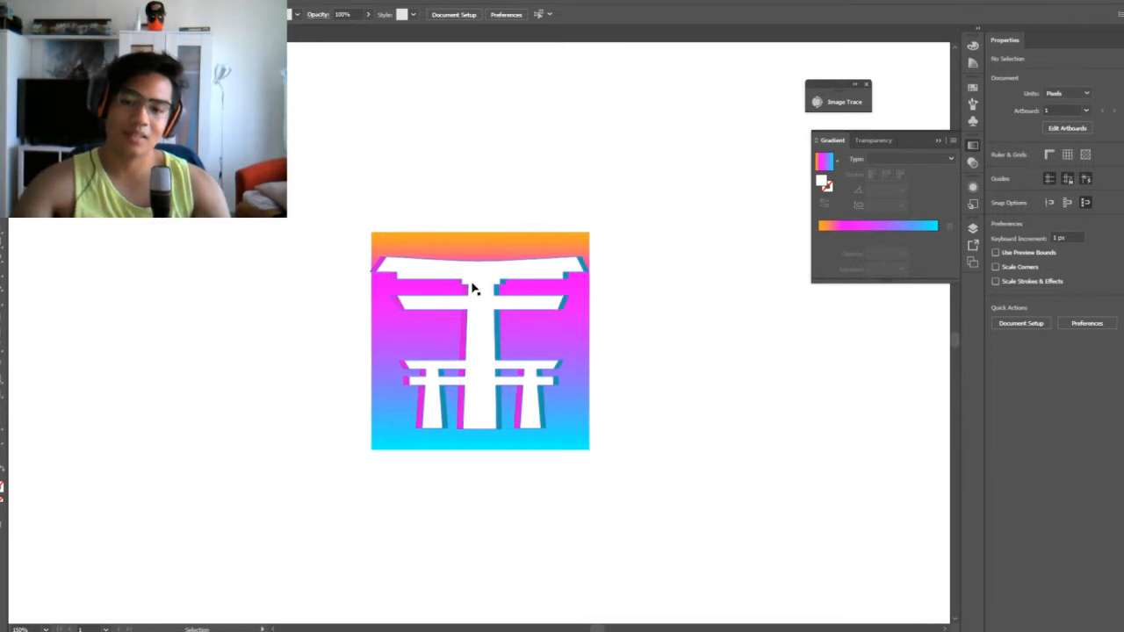
{"action": "left_click", "coordinate": [460, 343]}
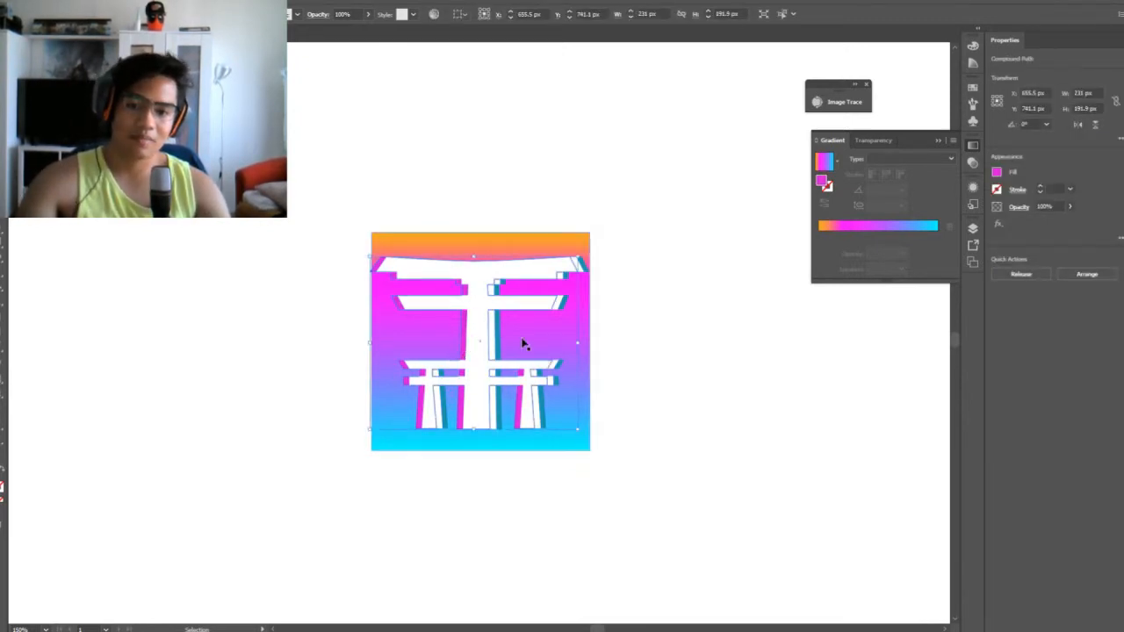
{"action": "left_click", "coordinate": [669, 337]}
{"action": "key", "text": "ctrl+minus"}
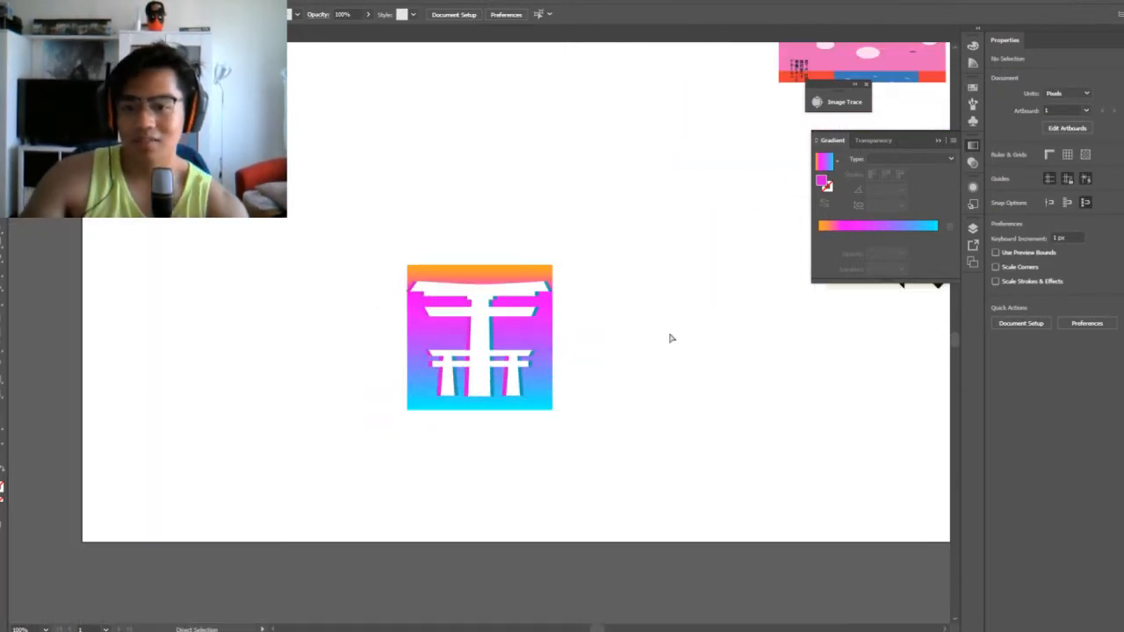
{"action": "key", "text": "v"}
{"action": "left_click", "coordinate": [541, 330]}
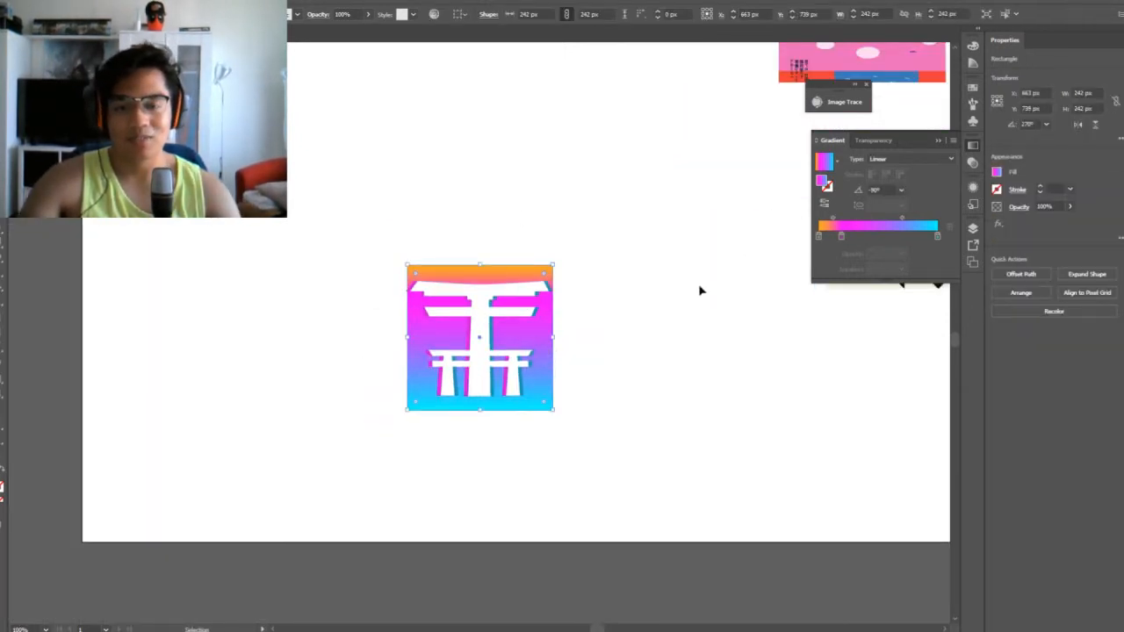
{"action": "left_click", "coordinate": [630, 322]}
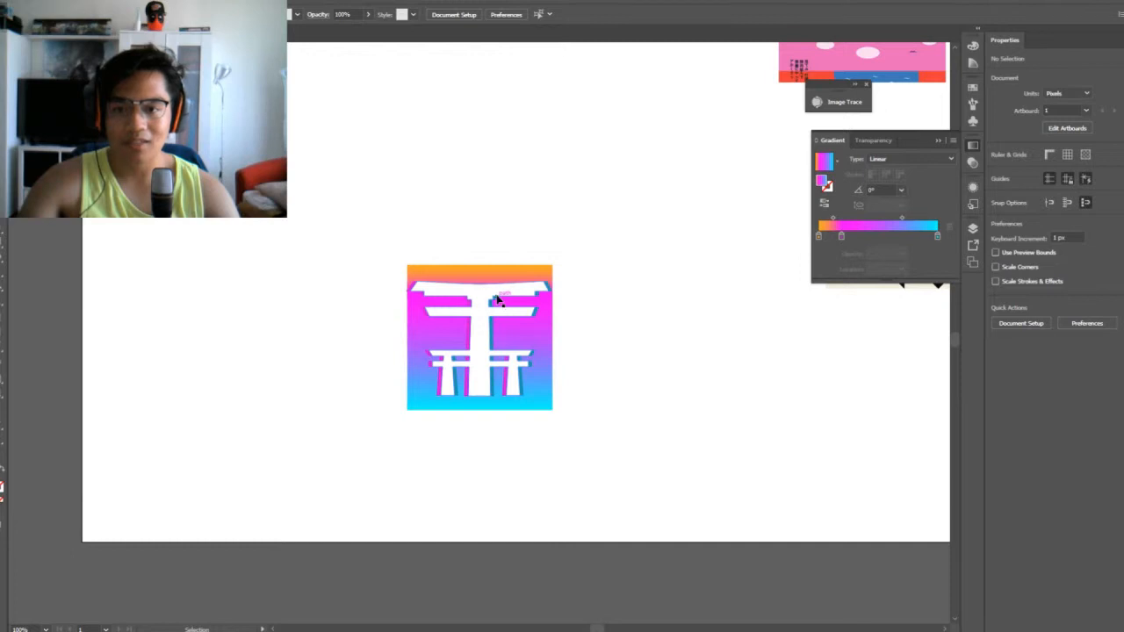
Place a copy of the gradient square on the empty canvas to the left of the torii artwork
{"action": "key", "text": "ctrl+equal"}
{"action": "left_click", "coordinate": [557, 331]}
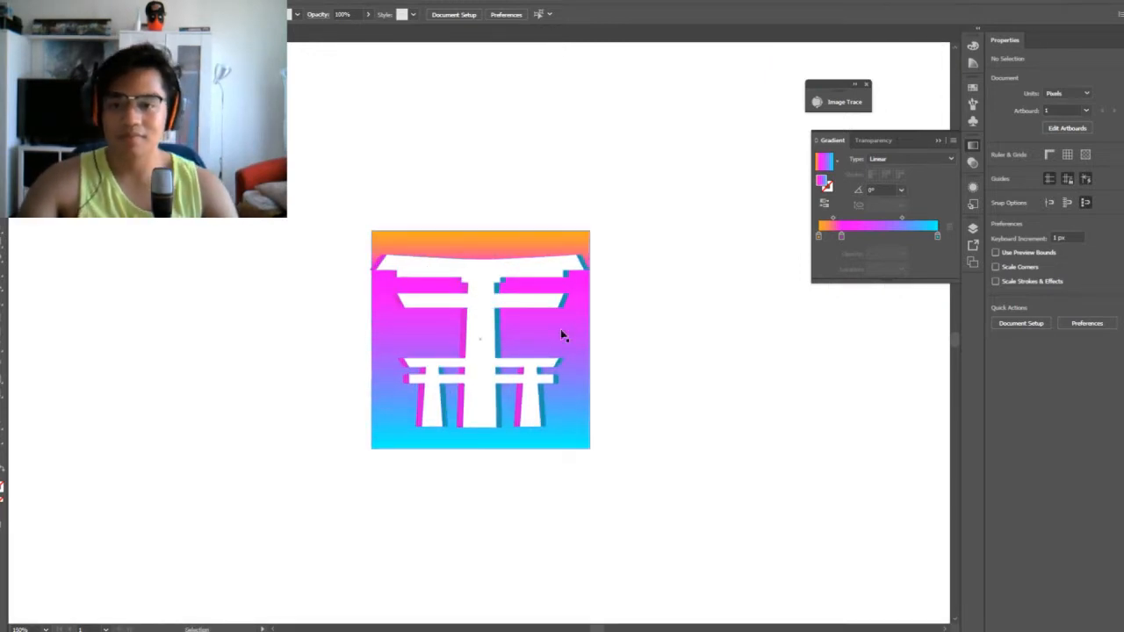
{"action": "left_click_drag", "start_coordinate": [558, 341], "coordinate": [222, 352]}
{"action": "left_click_drag", "start_coordinate": [257, 493], "coordinate": [448, 480]}
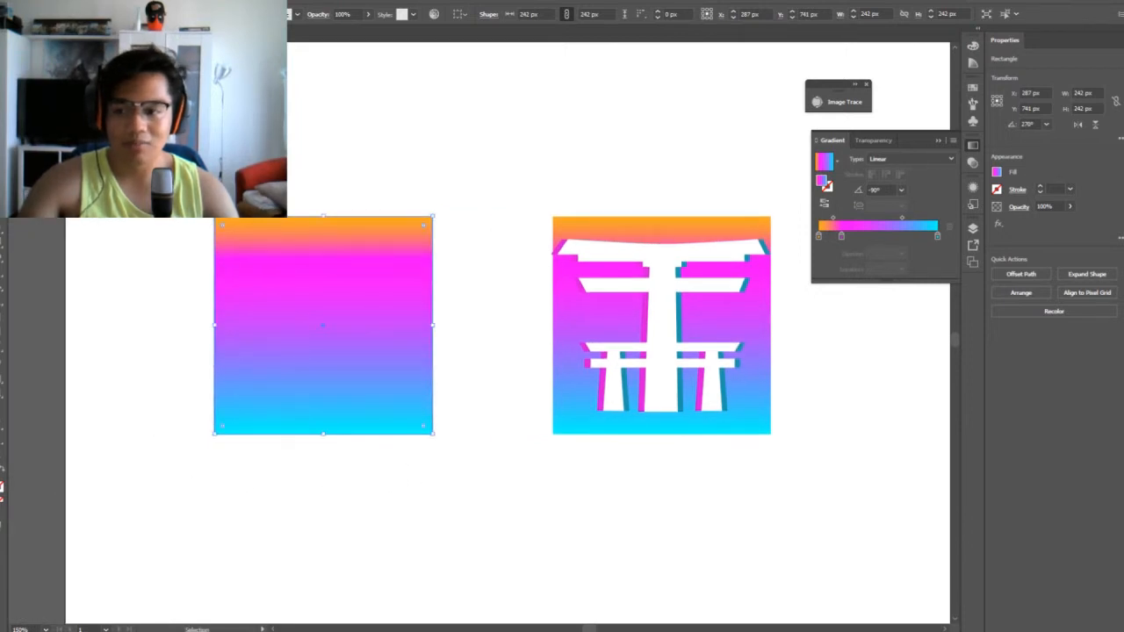
Replace the copied square's gradient with a solid near-black grey fill
{"action": "key", "text": "comma"}
{"action": "double_click", "coordinate": [1, 483]}
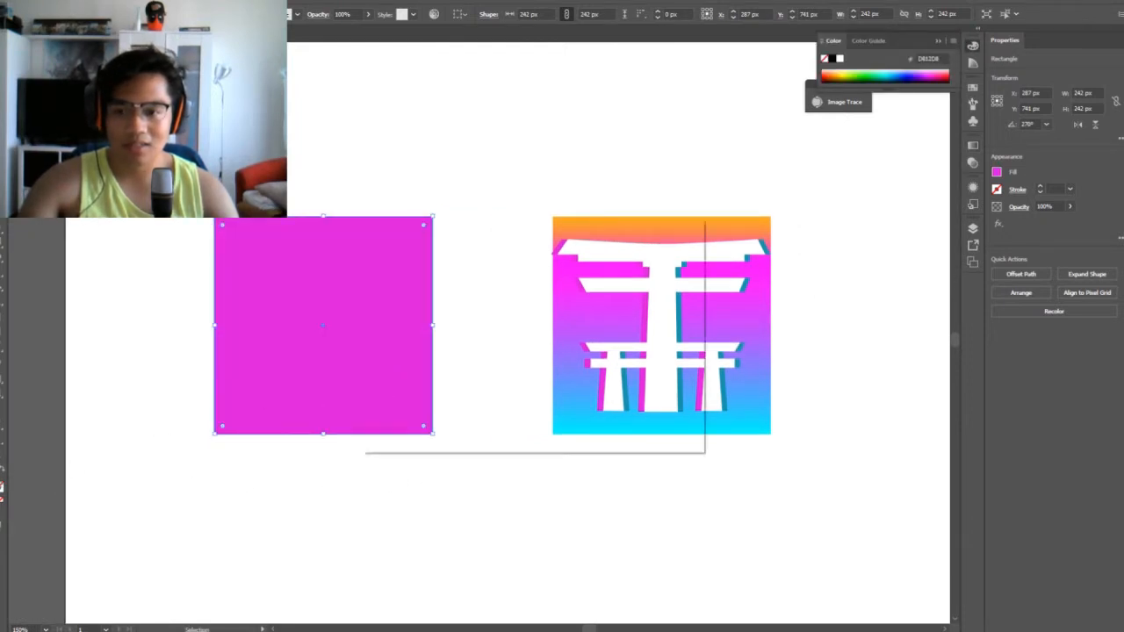
{"action": "left_click_drag", "start_coordinate": [415, 369], "coordinate": [369, 397]}
{"action": "left_click", "coordinate": [634, 267]}
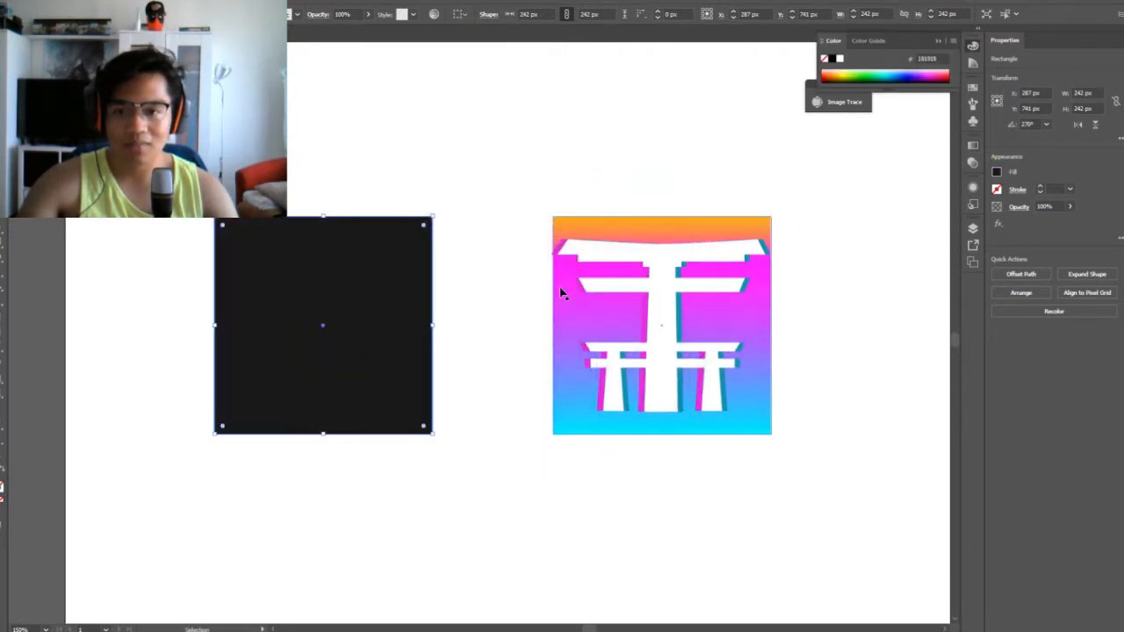
{"action": "left_click", "coordinate": [188, 469]}
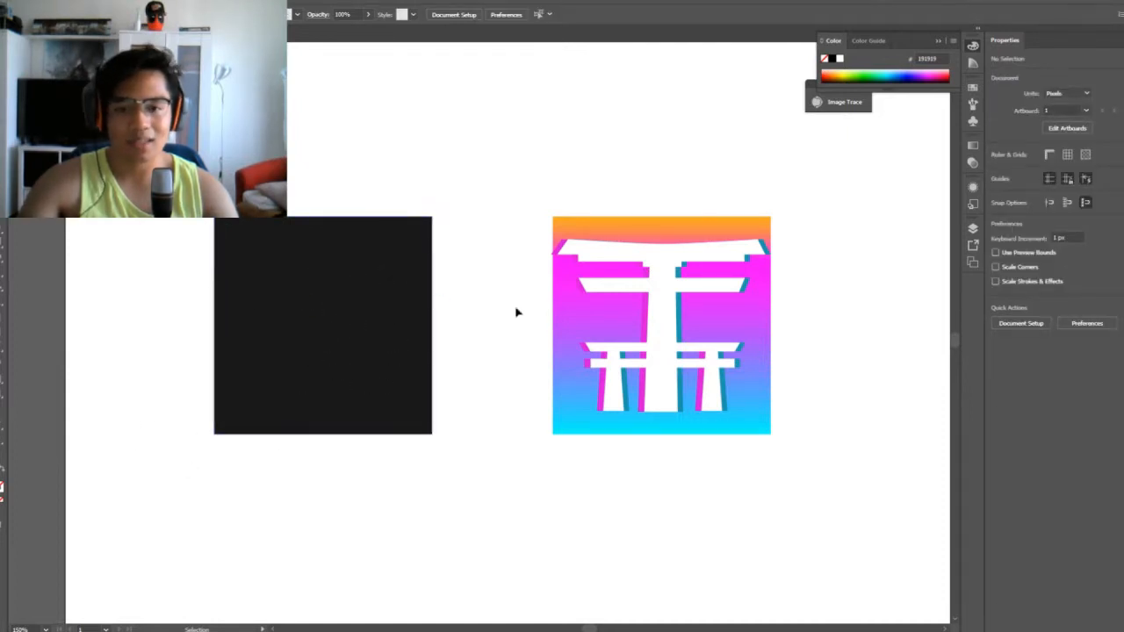
Copy the magenta and teal gate shadows from the gradient artwork onto the dark square
{"action": "left_click", "coordinate": [643, 331]}
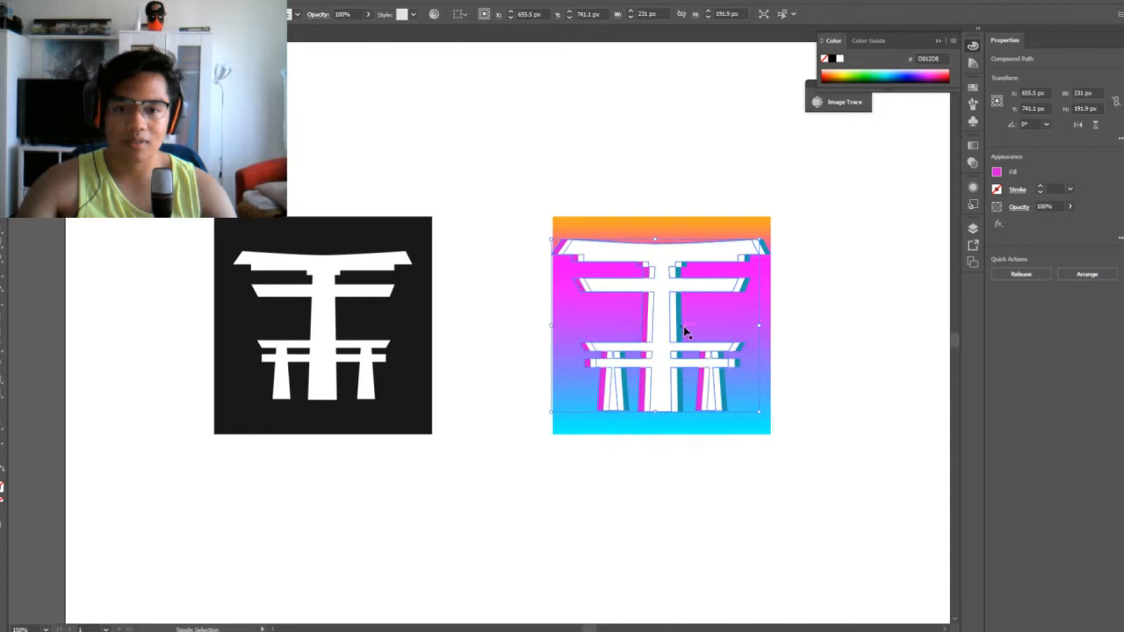
{"action": "left_click", "coordinate": [683, 326], "text": "shift"}
{"action": "left_click_drag", "start_coordinate": [683, 326], "coordinate": [344, 348]}
{"action": "left_click", "coordinate": [539, 377]}
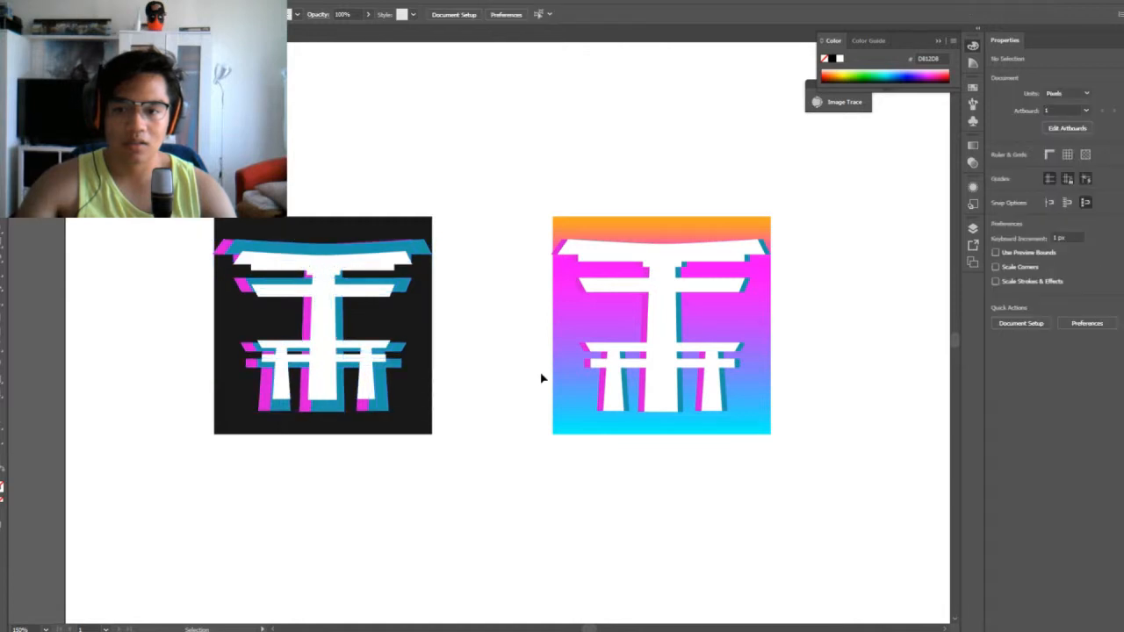
Send the teal gate shadow on the dark square behind the magenta one
{"action": "left_click", "coordinate": [391, 397]}
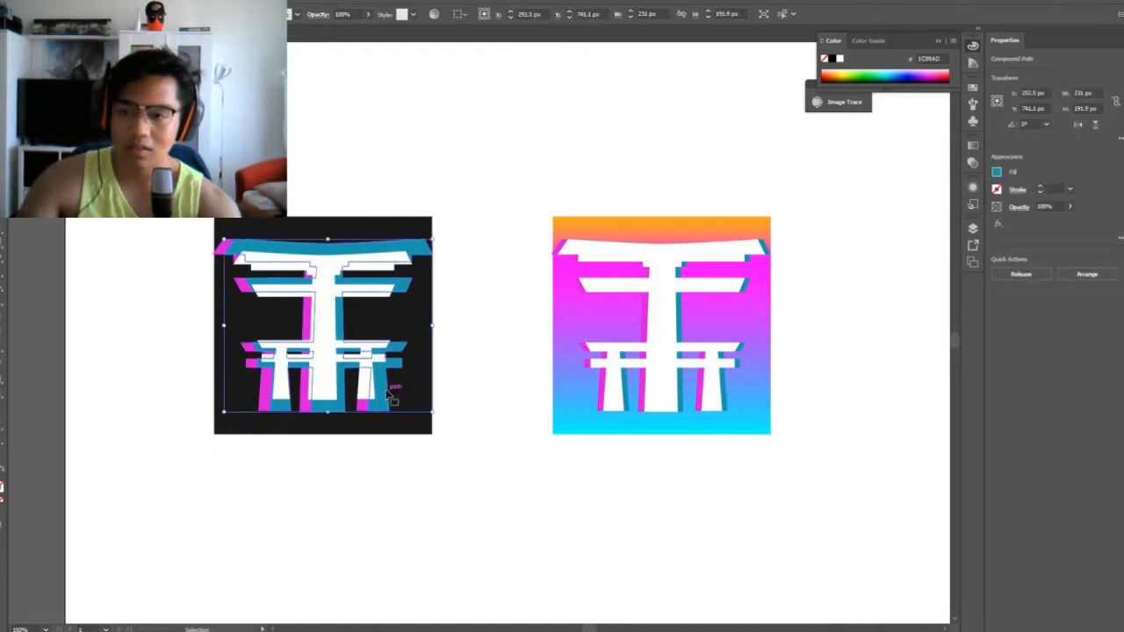
{"action": "key", "text": "ctrl+["}
{"action": "key", "text": "ctrl+["}
{"action": "key", "text": "ctrl+]"}
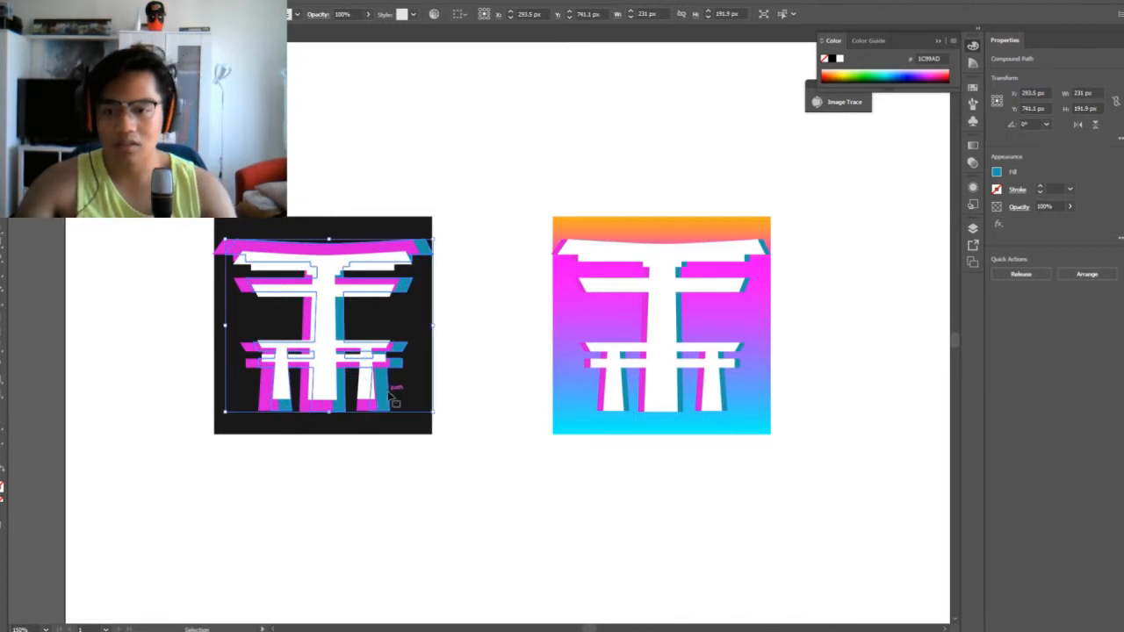
Try to scale down only the teal gate shadow on the dark square and nudge it behind the white gate
{"action": "left_click_drag", "start_coordinate": [432, 411], "coordinate": [416, 410]}
{"action": "key", "text": "Down"}
{"action": "key", "text": "Down"}
{"action": "key", "text": "Down"}
{"action": "key", "text": "Right"}
{"action": "key", "text": "Right"}
{"action": "key", "text": "Right"}
{"action": "key", "text": "Right"}
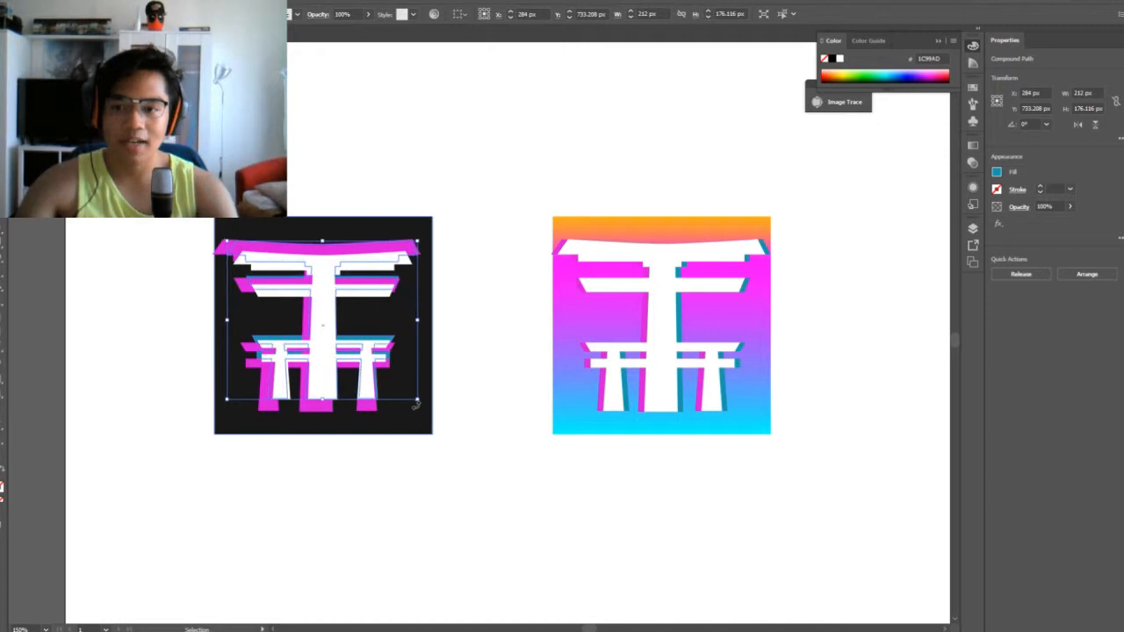
{"action": "key", "text": "Down"}
{"action": "key", "text": "Down"}
{"action": "key", "text": "Down"}
{"action": "key", "text": "Down"}
{"action": "key", "text": "Down"}
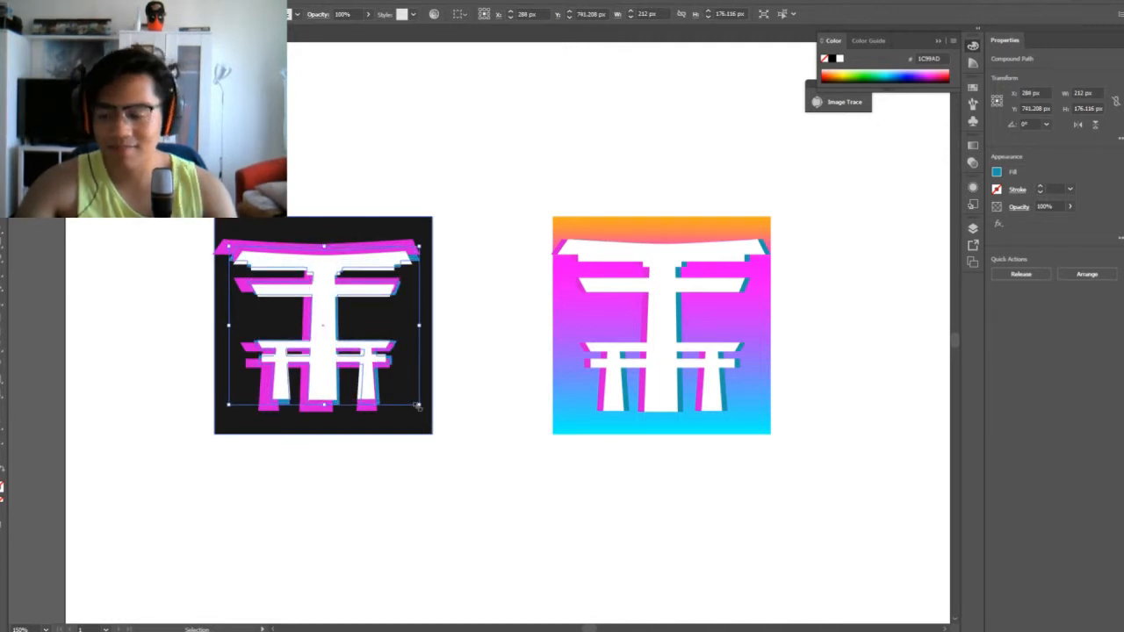
{"action": "key", "text": "a"}
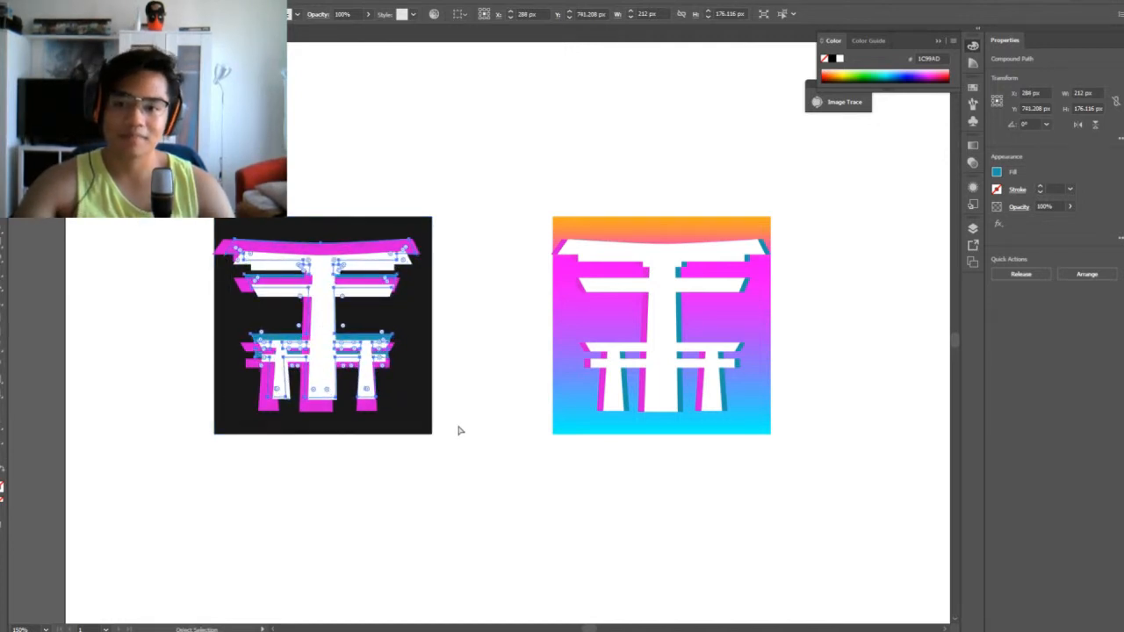
{"action": "key", "text": "v"}
{"action": "left_click", "coordinate": [504, 401]}
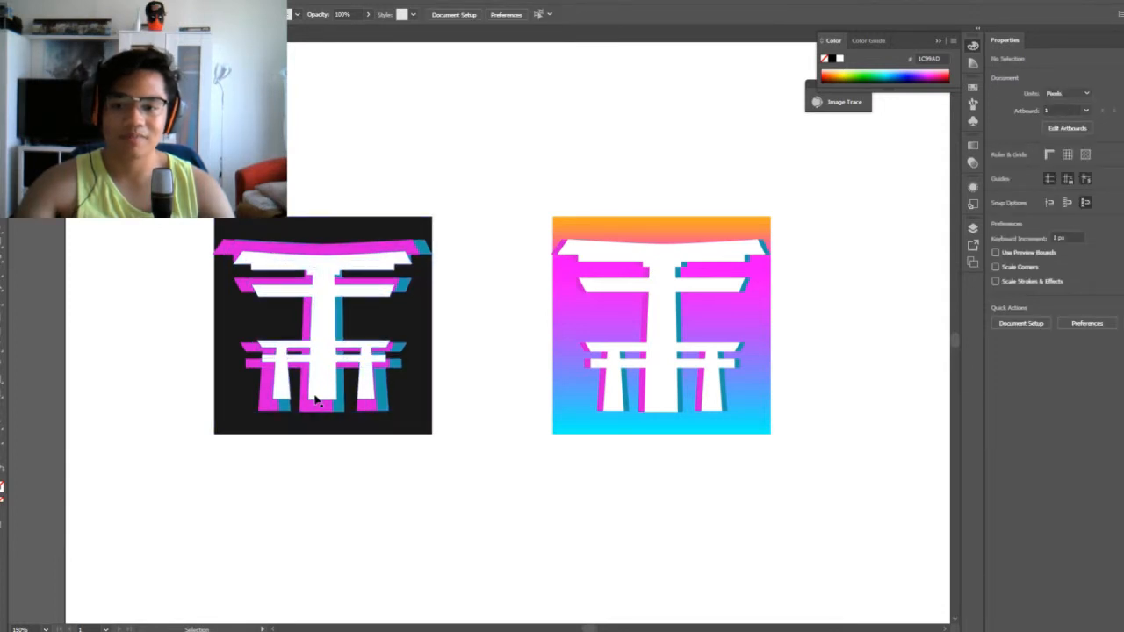
Scale the magenta and teal shadows on the dark square down together so they frame the smaller white gate
{"action": "left_click", "coordinate": [338, 409]}
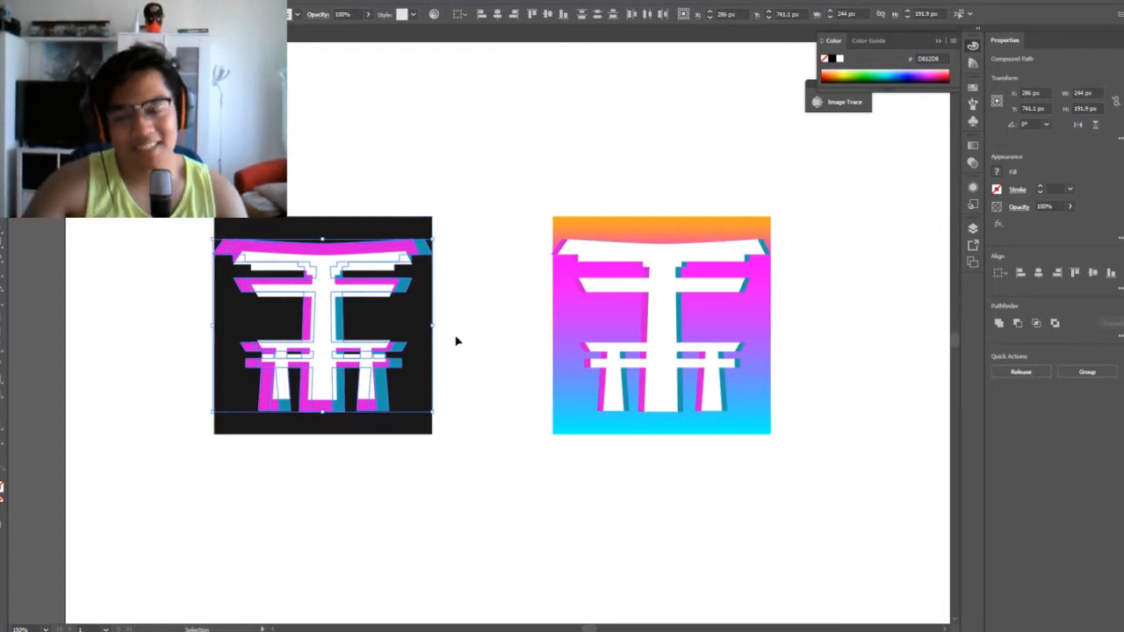
{"action": "left_click_drag", "start_coordinate": [432, 410], "coordinate": [417, 402]}
{"action": "left_click", "coordinate": [505, 401]}
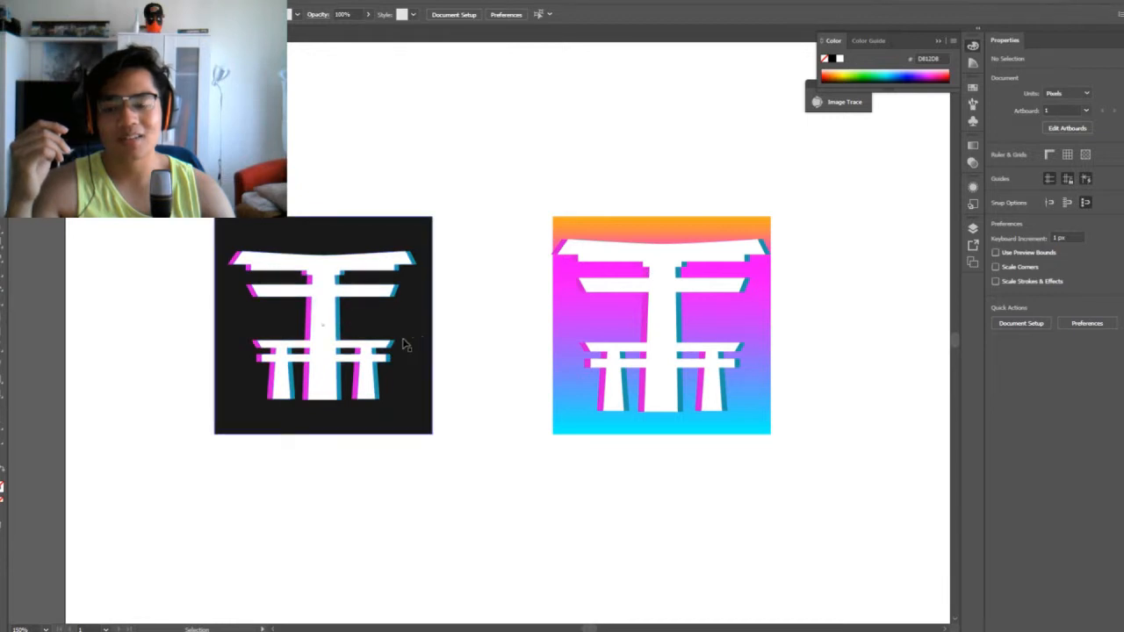
Recolour the teal gate shadow on the dark square with a brighter cyan fill
{"action": "left_click", "coordinate": [378, 389]}
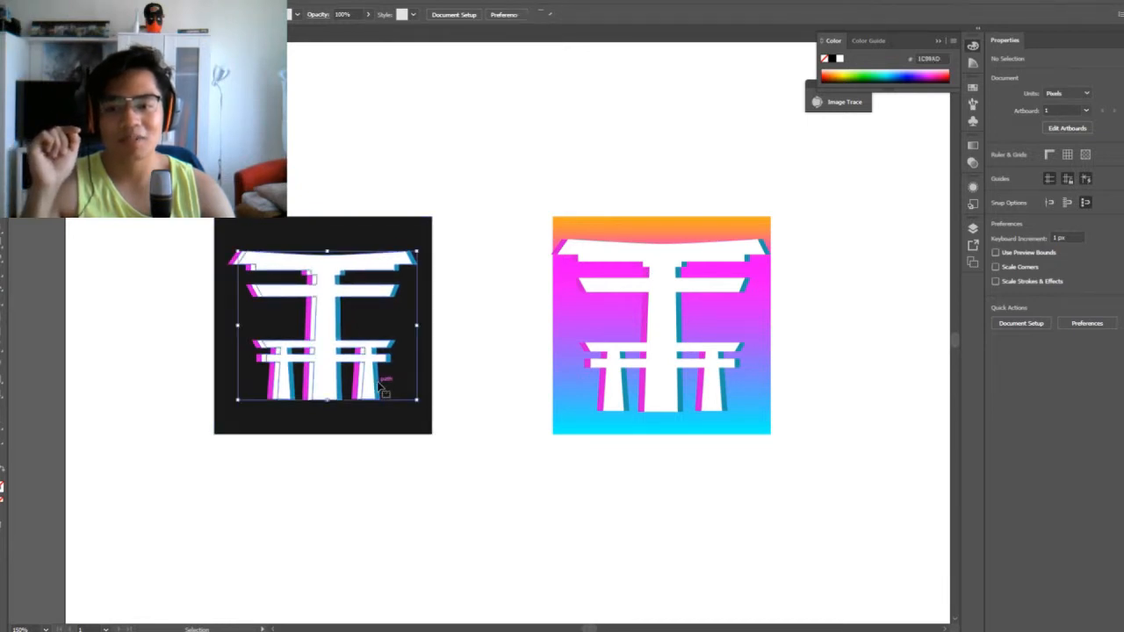
{"action": "left_click", "coordinate": [477, 350]}
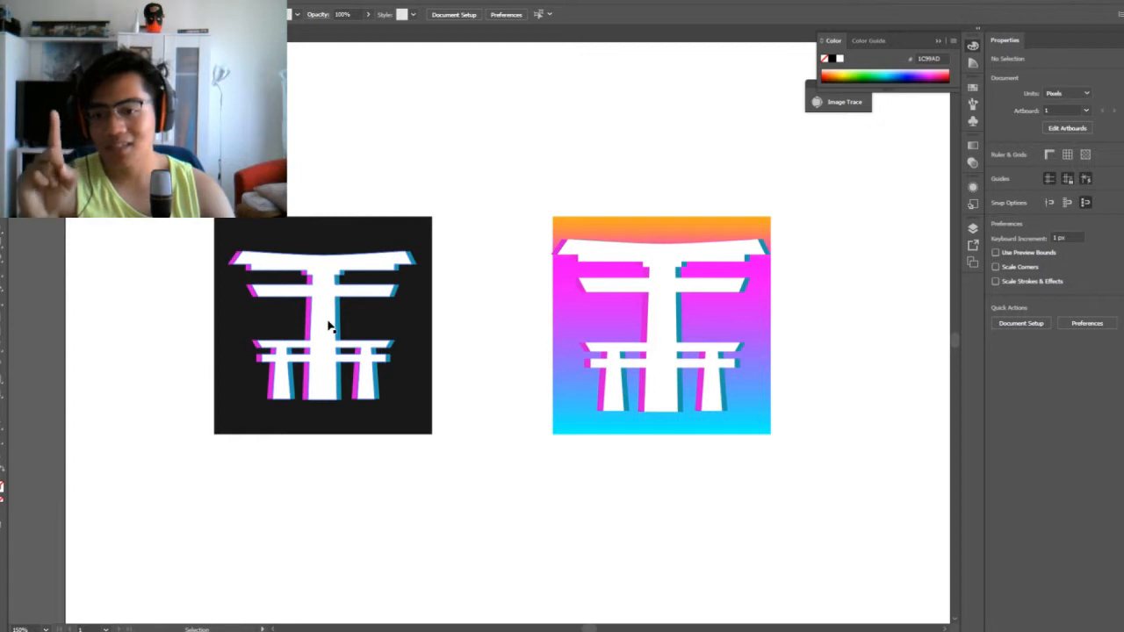
{"action": "left_click", "coordinate": [342, 326]}
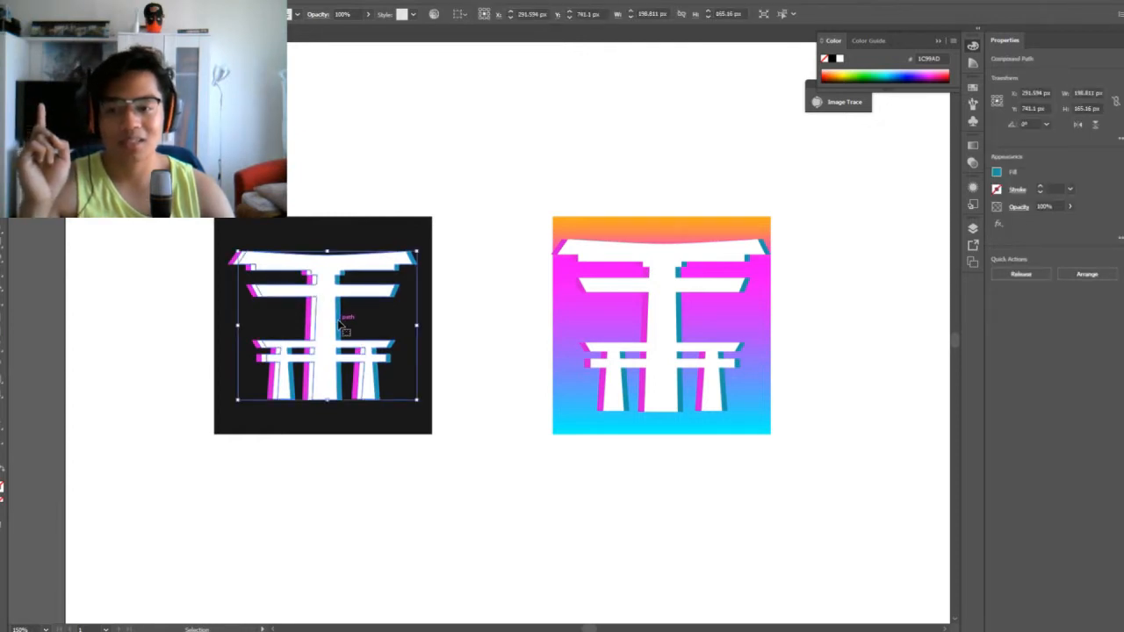
{"action": "left_click", "coordinate": [485, 331]}
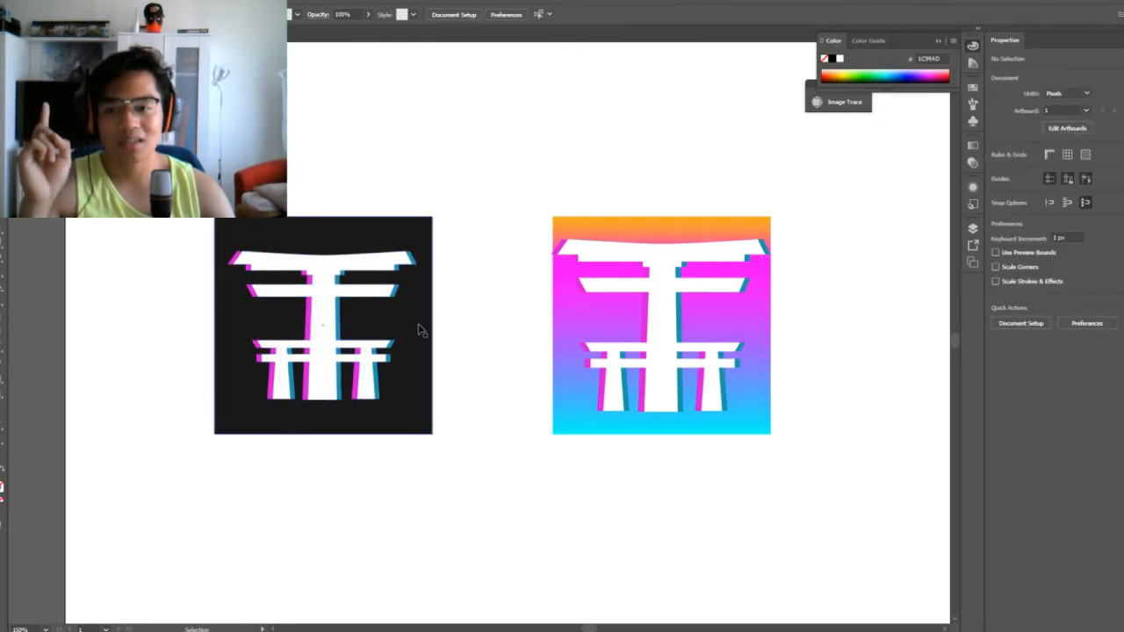
{"action": "left_click", "coordinate": [342, 325]}
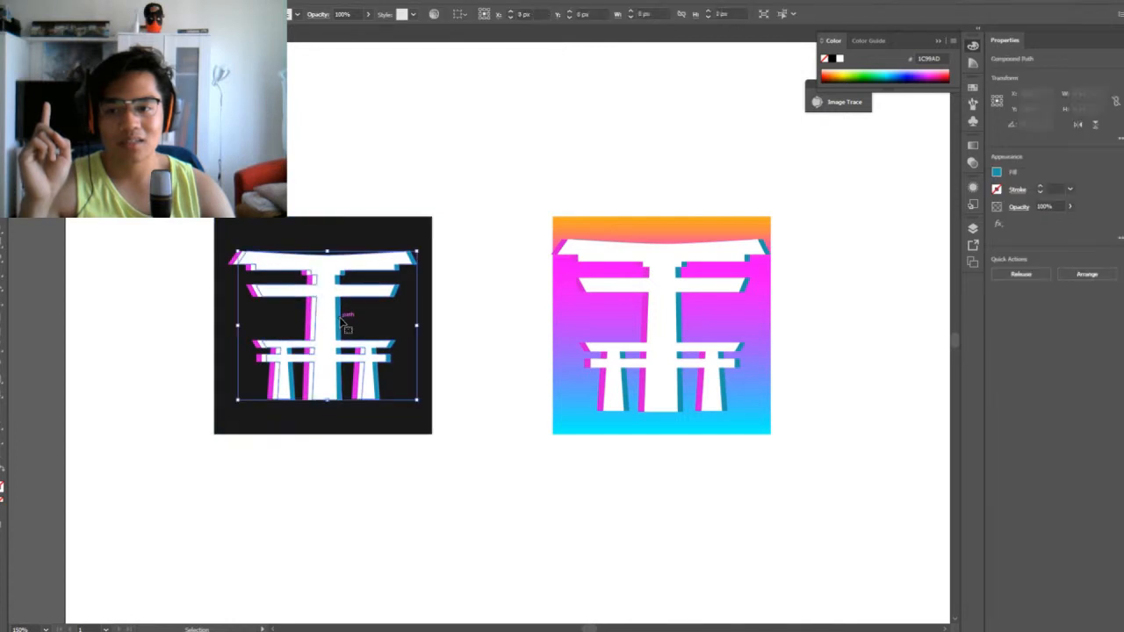
{"action": "double_click", "coordinate": [7, 483]}
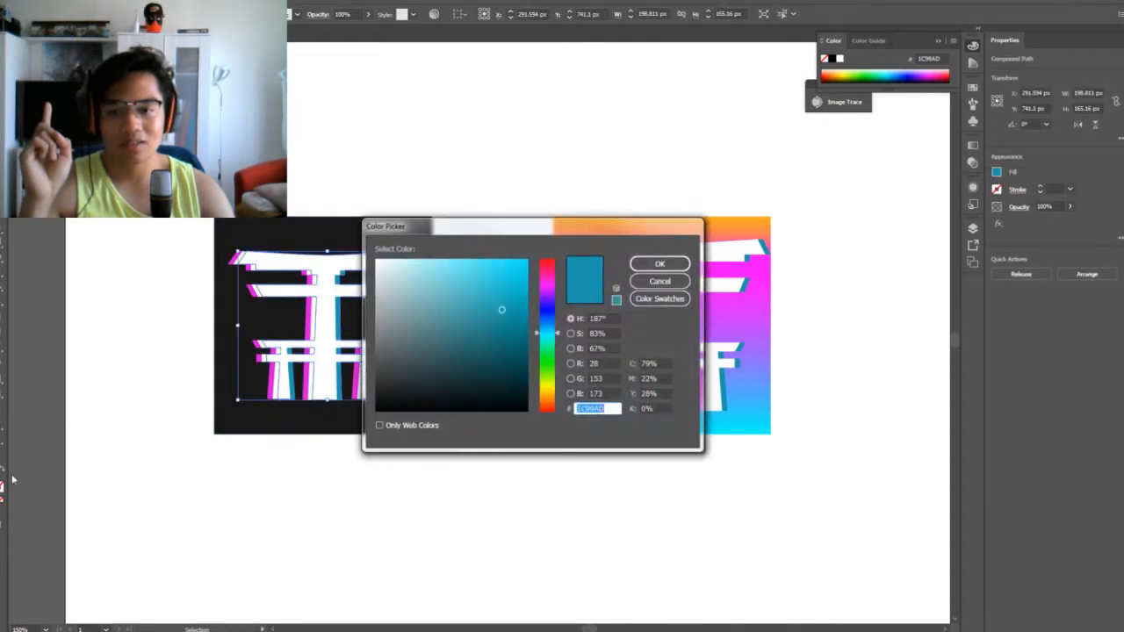
{"action": "left_click", "coordinate": [659, 264]}
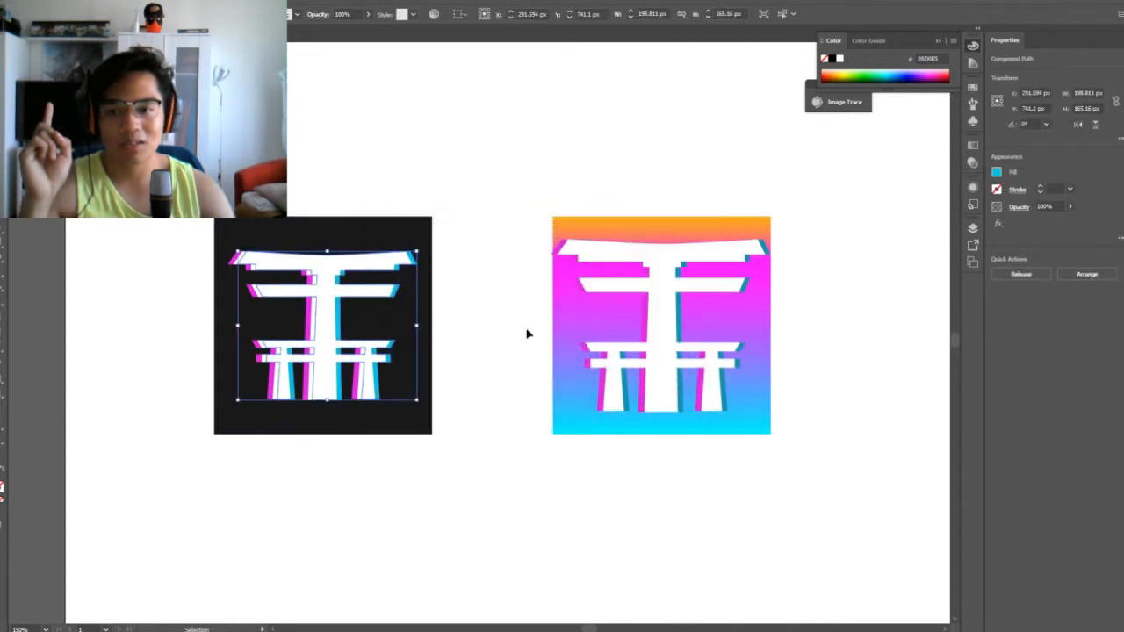
{"action": "left_click", "coordinate": [527, 334]}
Brighten the magenta gate shadow on the dark square by setting its fill to F006F7
{"action": "left_click", "coordinate": [310, 321]}
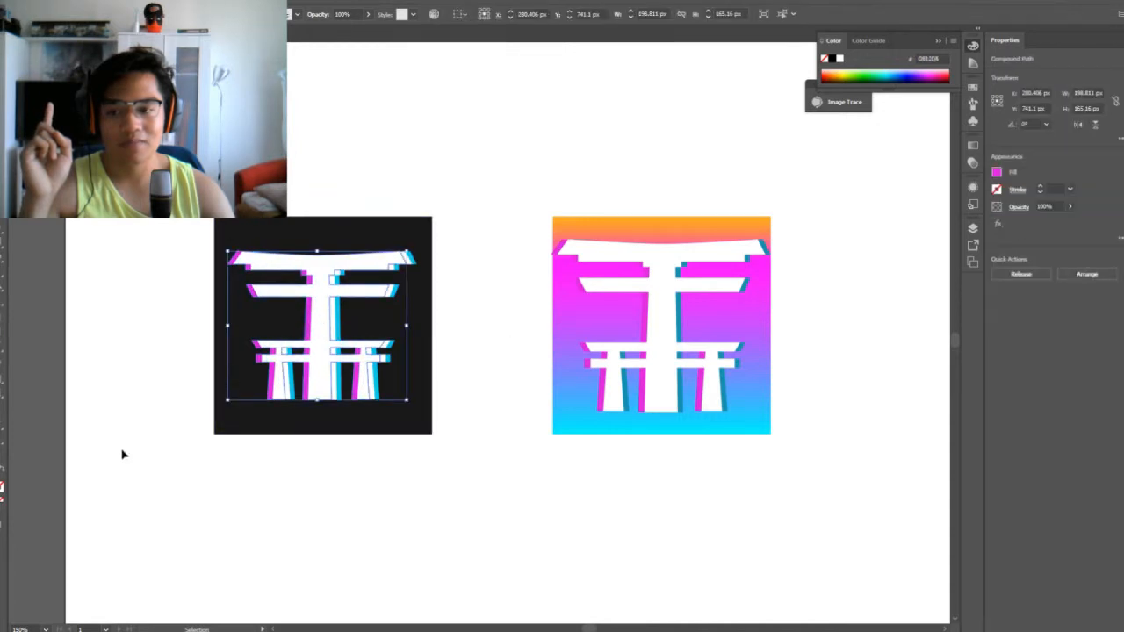
{"action": "double_click", "coordinate": [4, 485]}
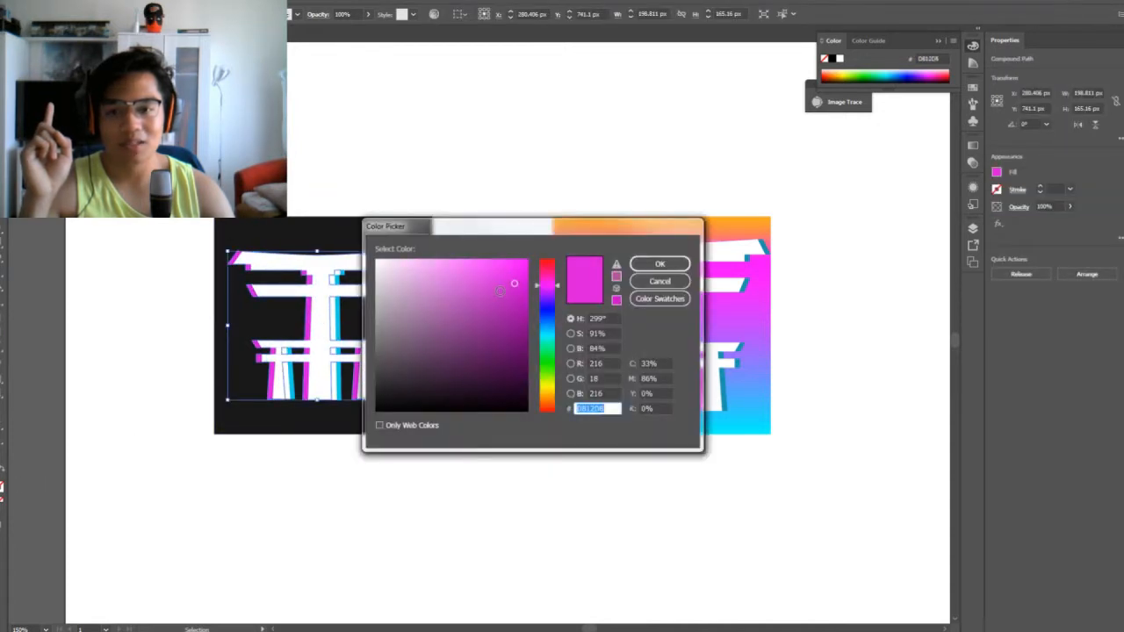
{"action": "left_click_drag", "start_coordinate": [514, 283], "coordinate": [525, 263]}
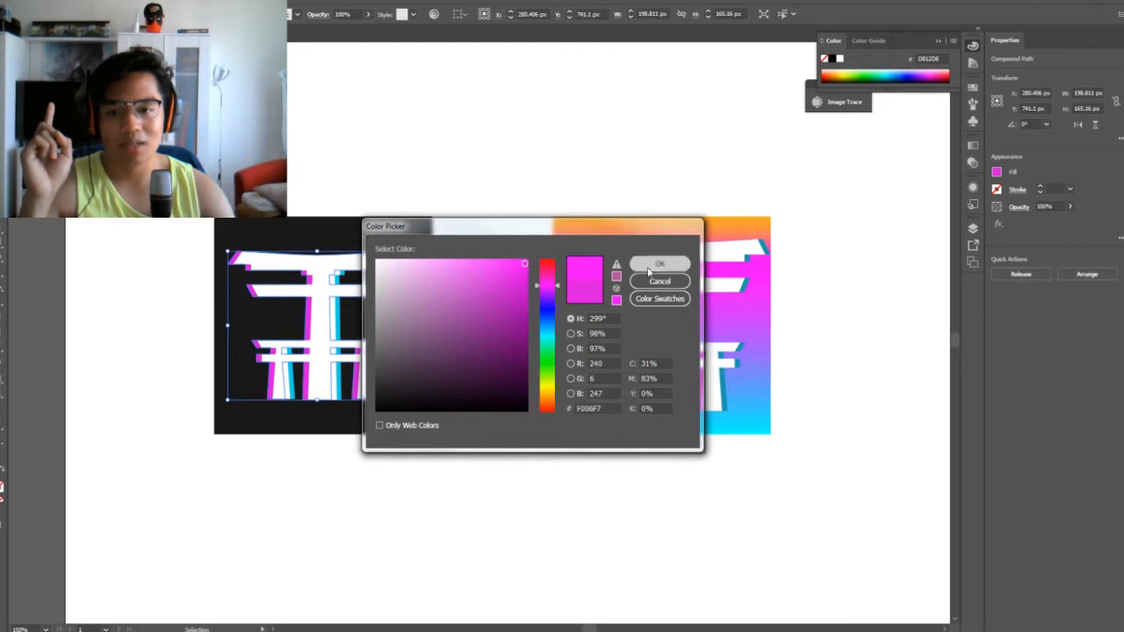
{"action": "left_click", "coordinate": [651, 267]}
{"action": "left_click", "coordinate": [538, 285]}
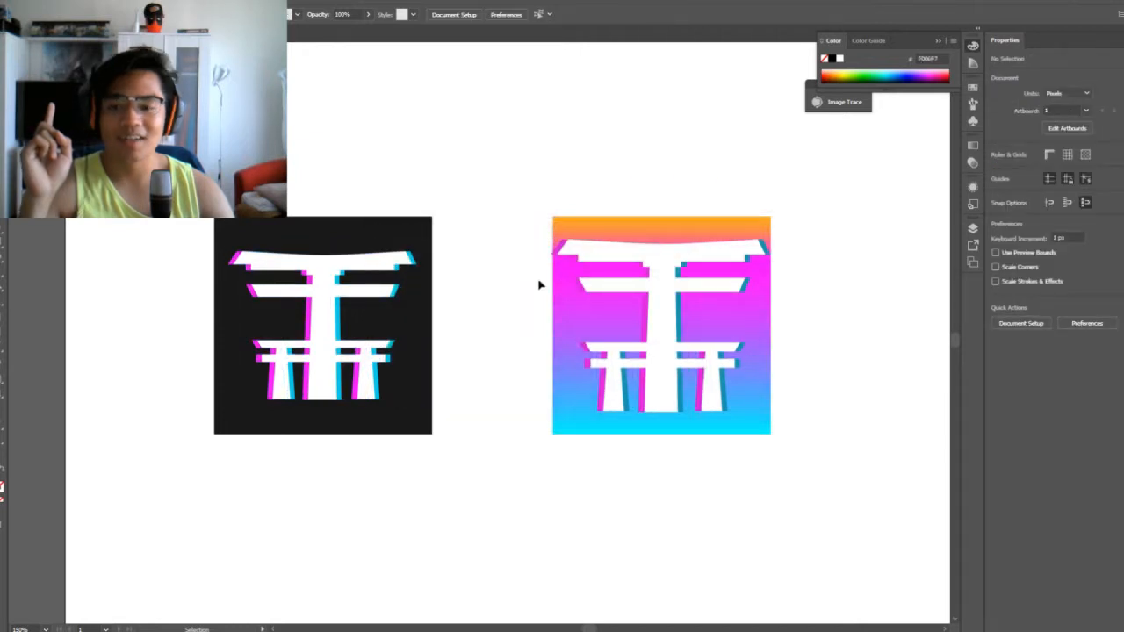
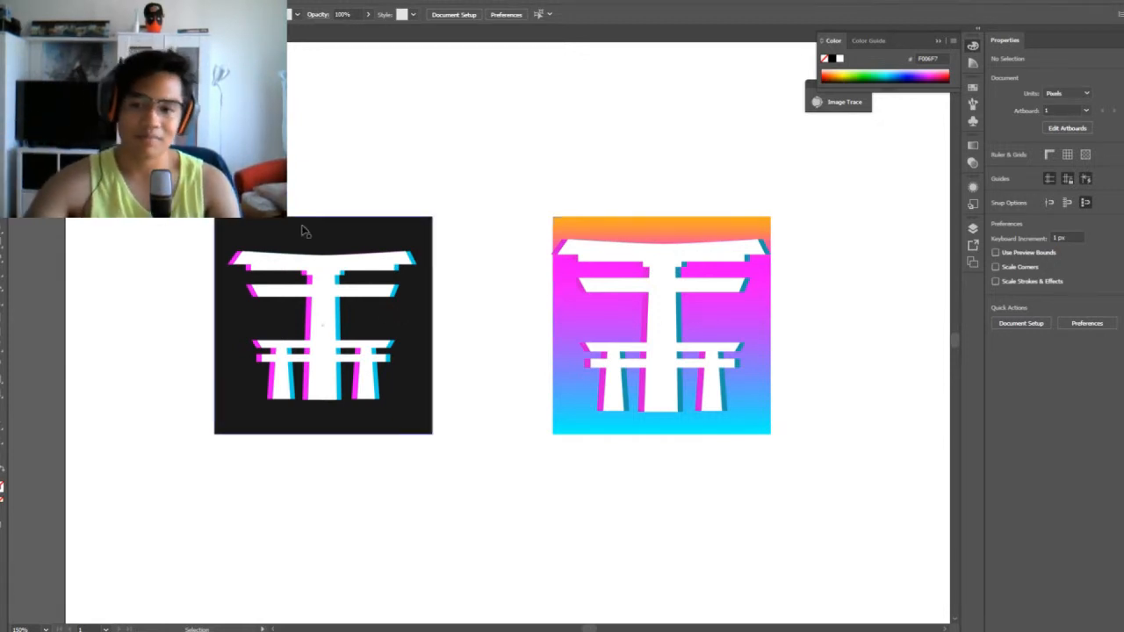
{"action": "left_click", "coordinate": [334, 224]}
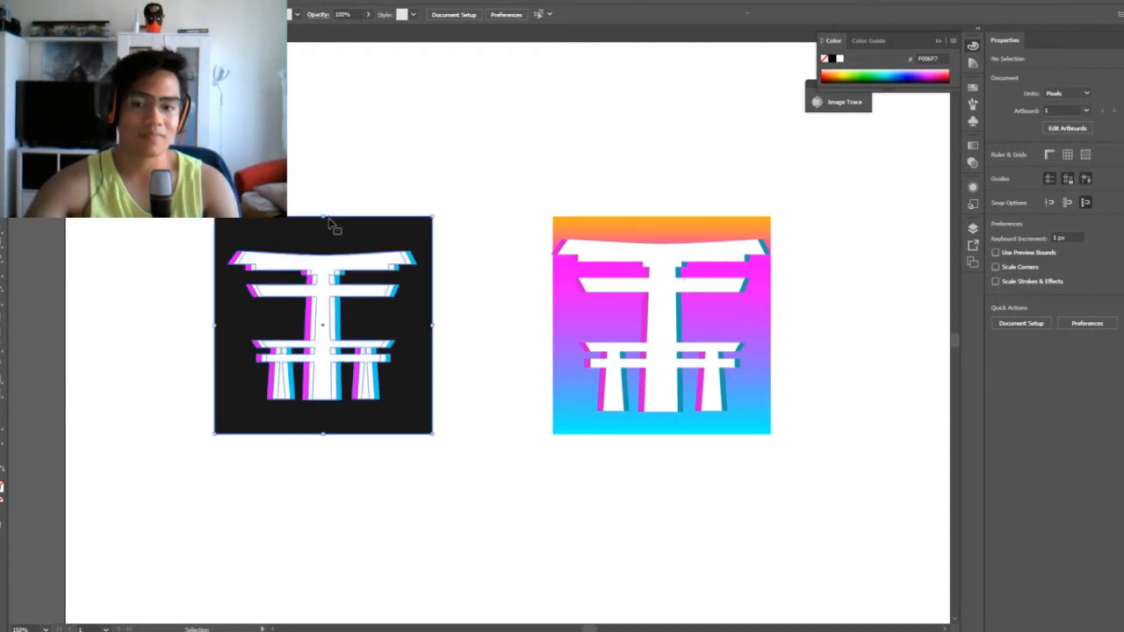
{"action": "left_click", "coordinate": [449, 230]}
{"action": "scroll", "coordinate": [1010, 447], "scroll_direction": "up", "scroll_amount": 1}
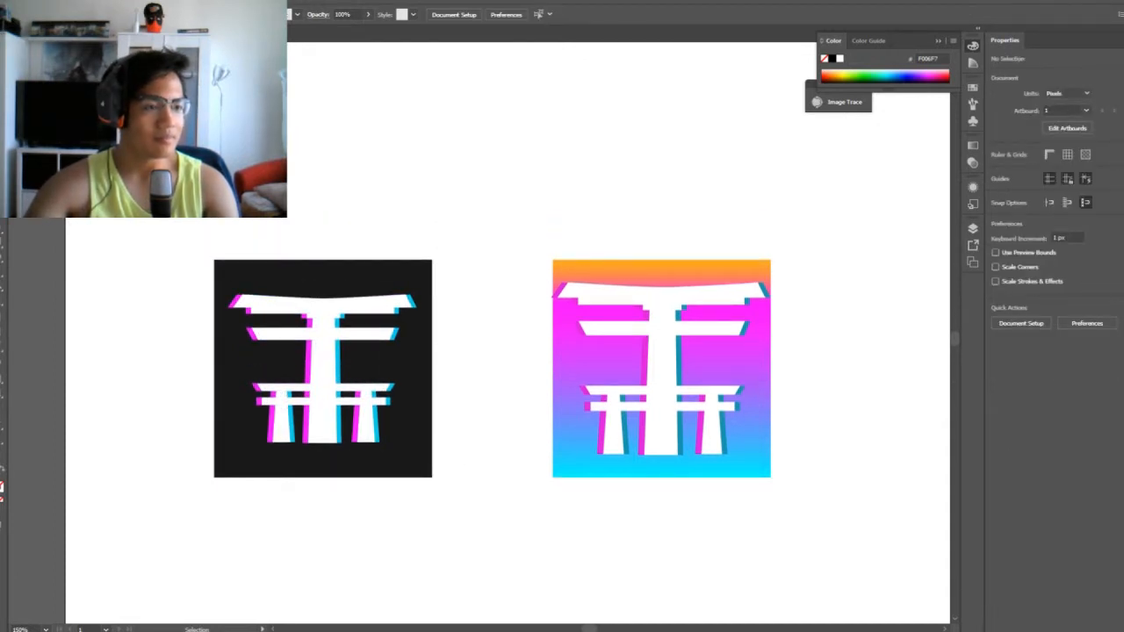
{"action": "scroll", "coordinate": [508, 352], "scroll_direction": "down", "scroll_amount": 1}
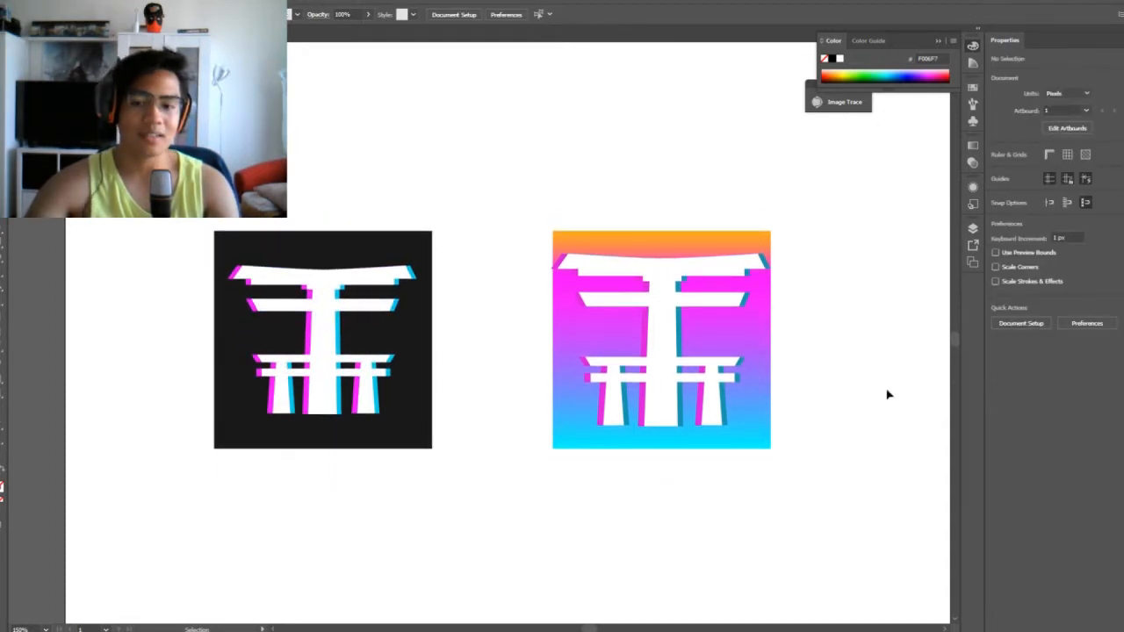
Delete the gradient square together with its white gate and the gate's magenta and teal shadows
{"action": "left_click", "coordinate": [696, 255]}
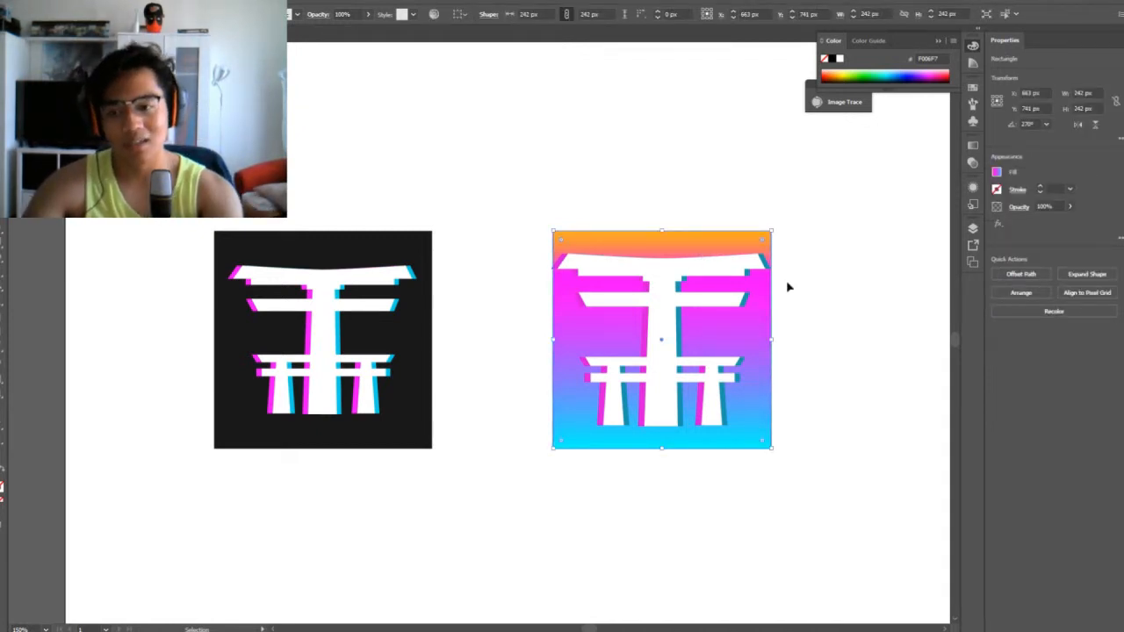
{"action": "key", "text": "Delete"}
{"action": "left_click_drag", "start_coordinate": [801, 227], "coordinate": [540, 460]}
{"action": "key", "text": "Delete"}
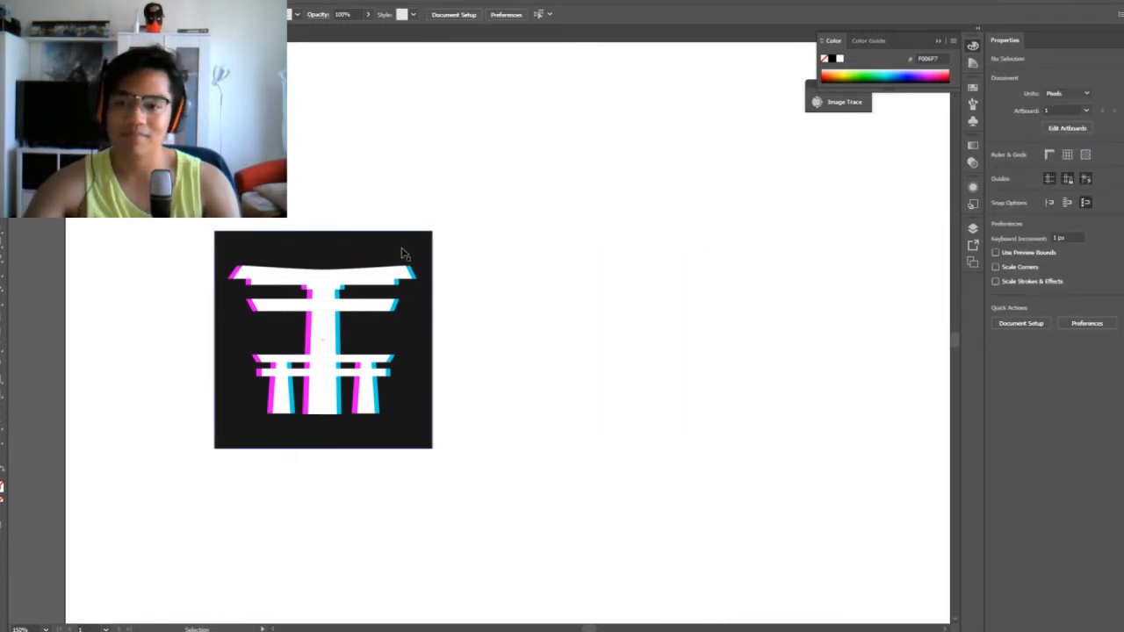
Nudge the cyan gate shadow on the dark square 2 px up and slightly to the right
{"action": "key", "text": "ctrl+plus"}
{"action": "key", "text": "ctrl+plus"}
{"action": "key", "text": "space"}
{"action": "left_click_drag", "start_coordinate": [448, 252], "coordinate": [555, 255]}
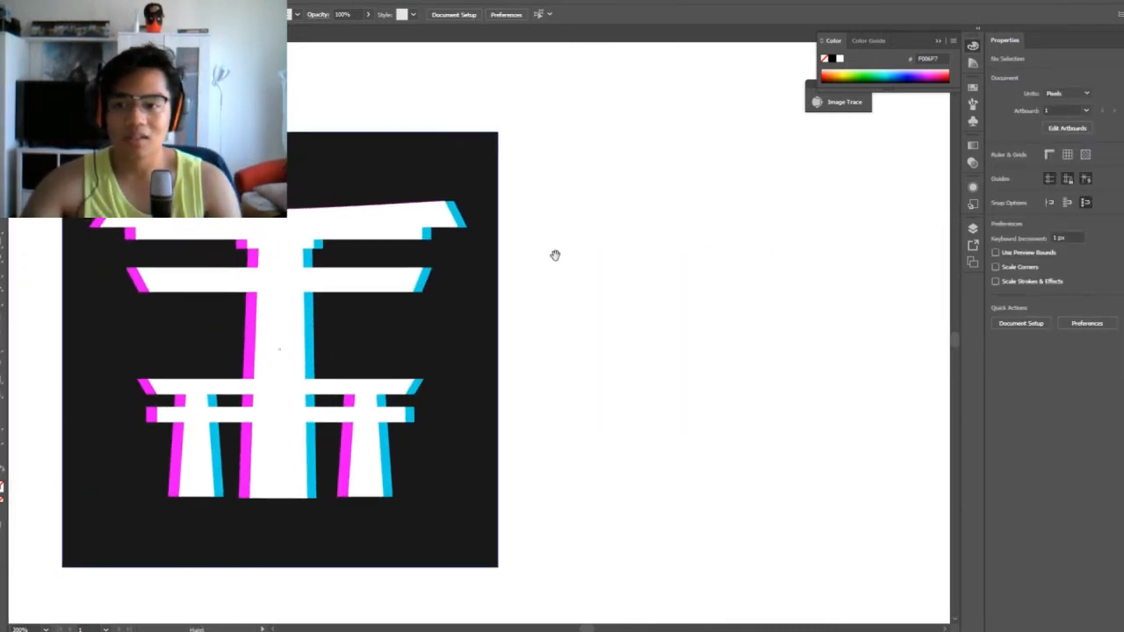
{"action": "left_click", "coordinate": [431, 232]}
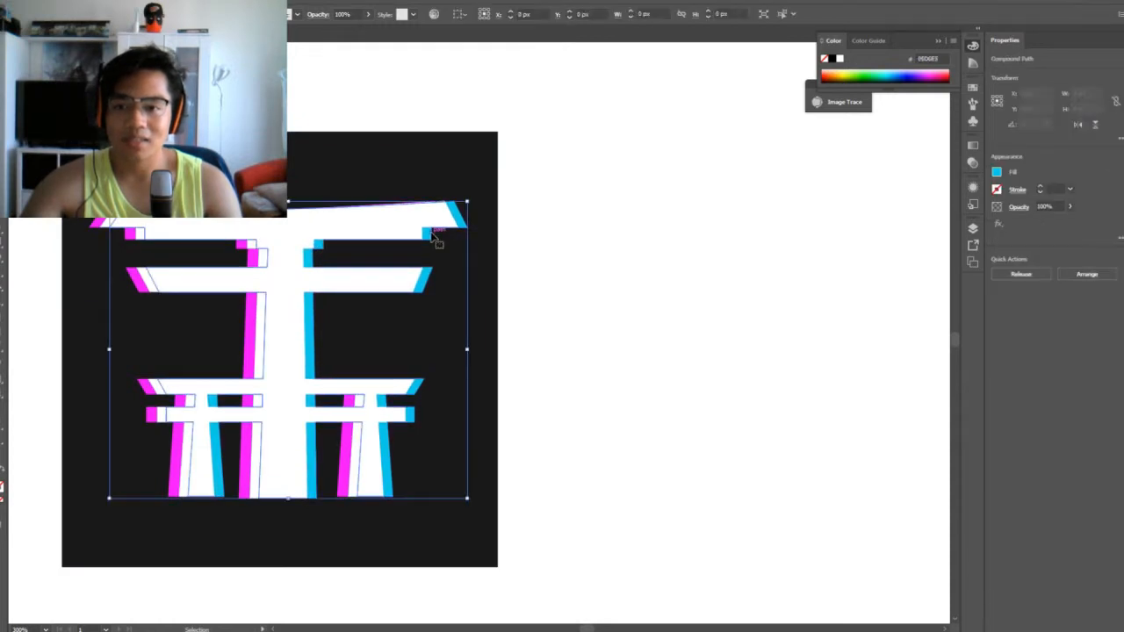
{"action": "key", "text": "Up"}
{"action": "key", "text": "Up"}
{"action": "key", "text": "Right"}
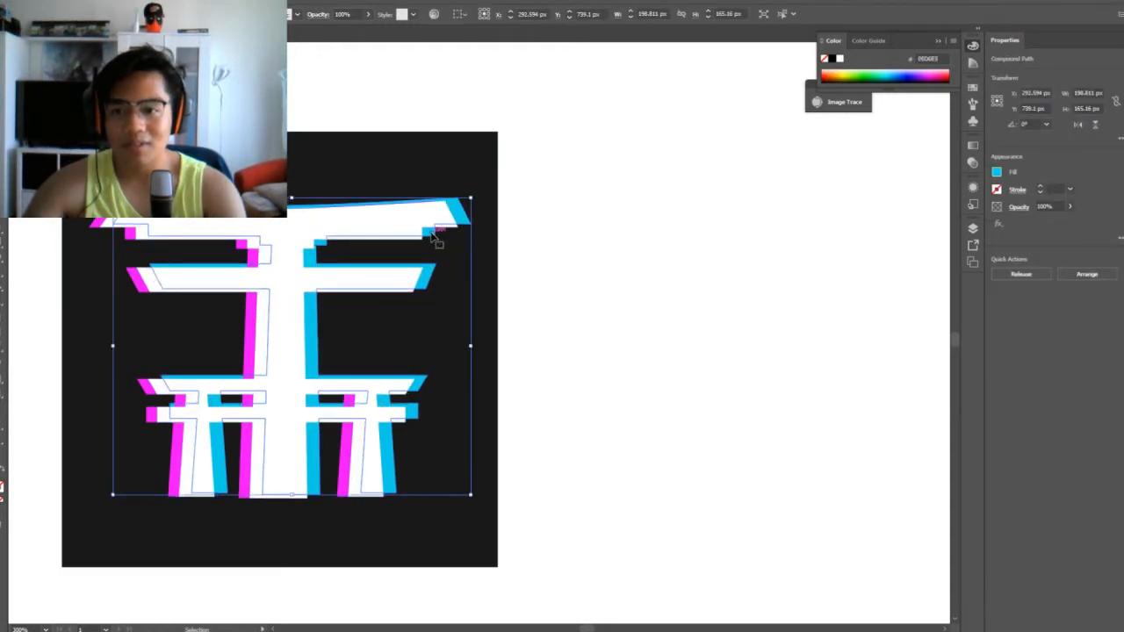
Nudge the magenta gate shadow 4 px down and slightly to the right behind the white gate
{"action": "left_click", "coordinate": [134, 246]}
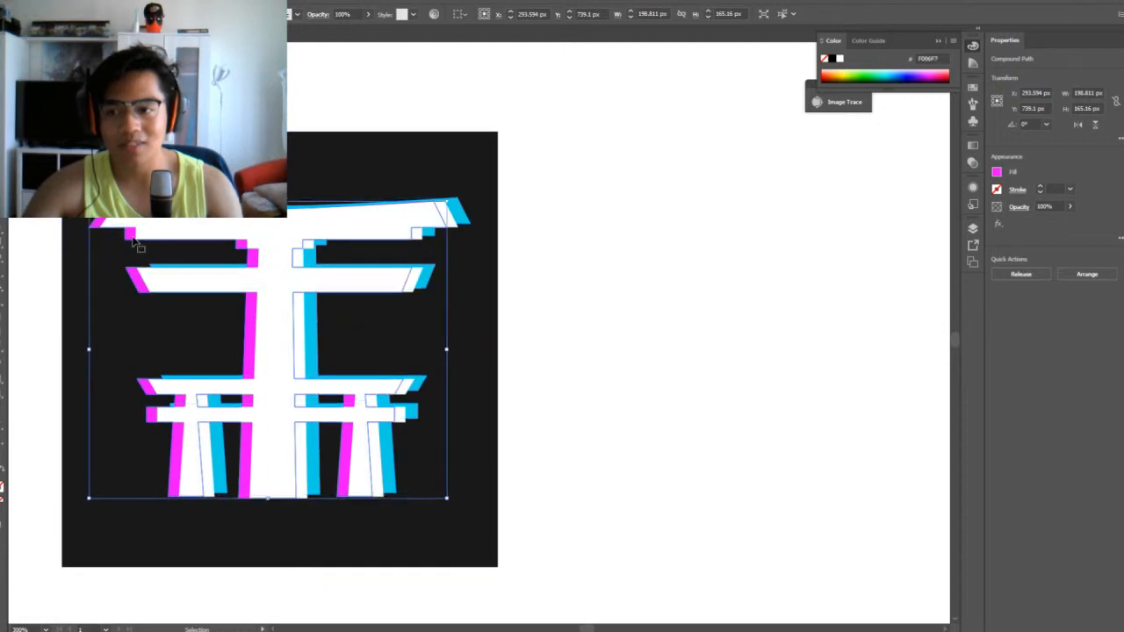
{"action": "key", "text": "Down"}
{"action": "key", "text": "Down"}
{"action": "key", "text": "Down"}
{"action": "key", "text": "Right"}
{"action": "key", "text": "Down"}
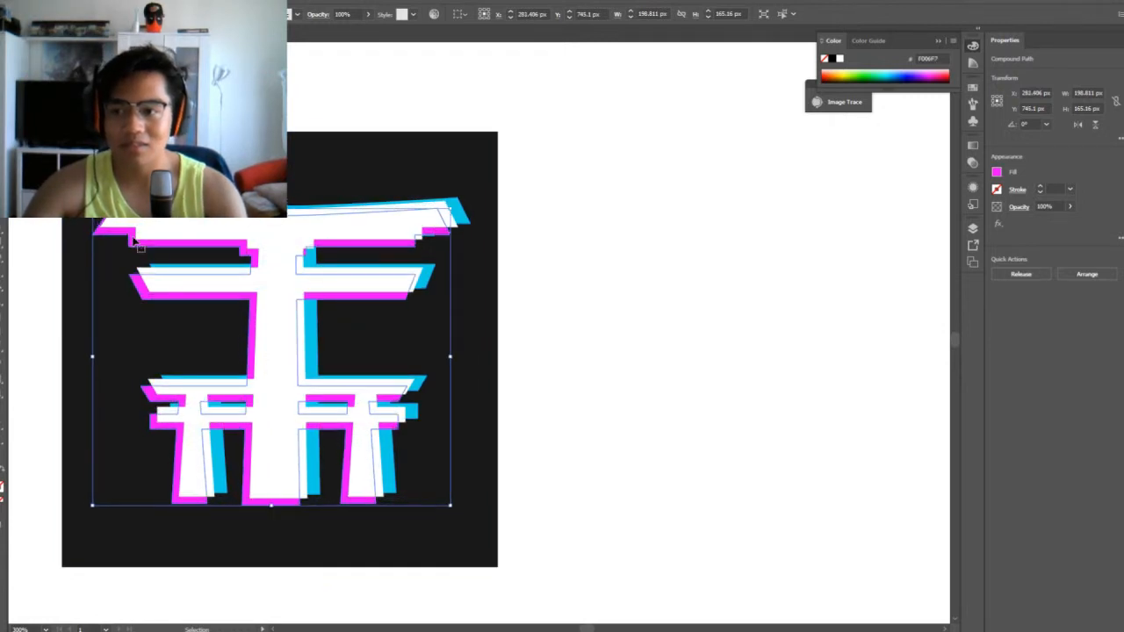
{"action": "key", "text": "Right"}
{"action": "left_click", "coordinate": [695, 194]}
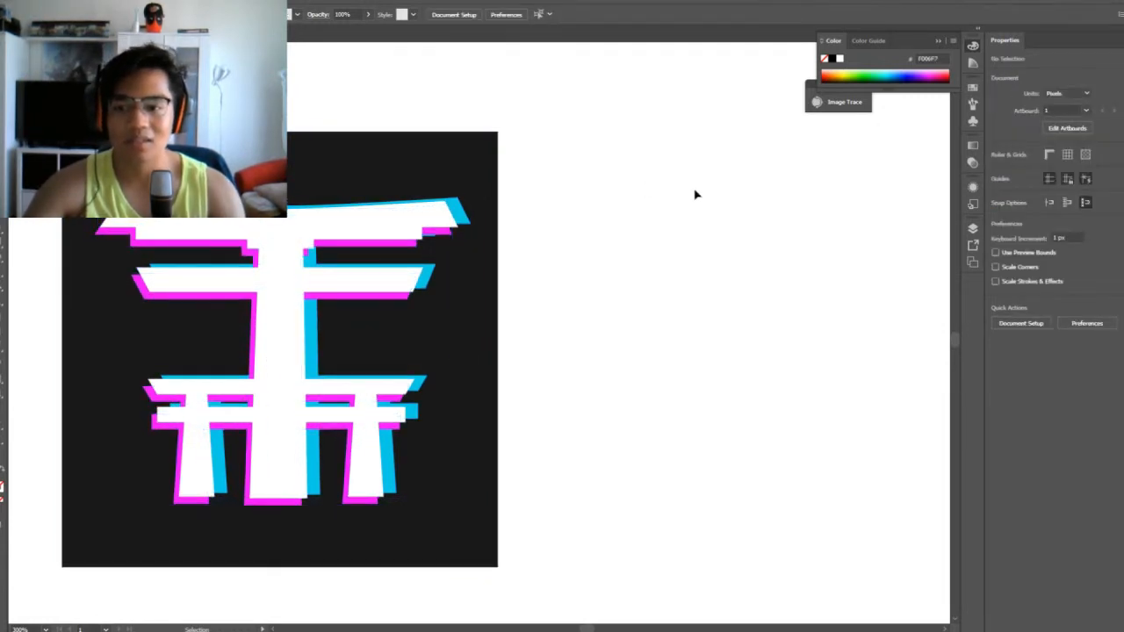
Try a thin 10 by 2 px magenta bar at the left edge of the white central pillar, and remove it
{"action": "key", "text": "ctrl+minus"}
{"action": "key", "text": "ctrl+equal"}
{"action": "key", "text": "v"}
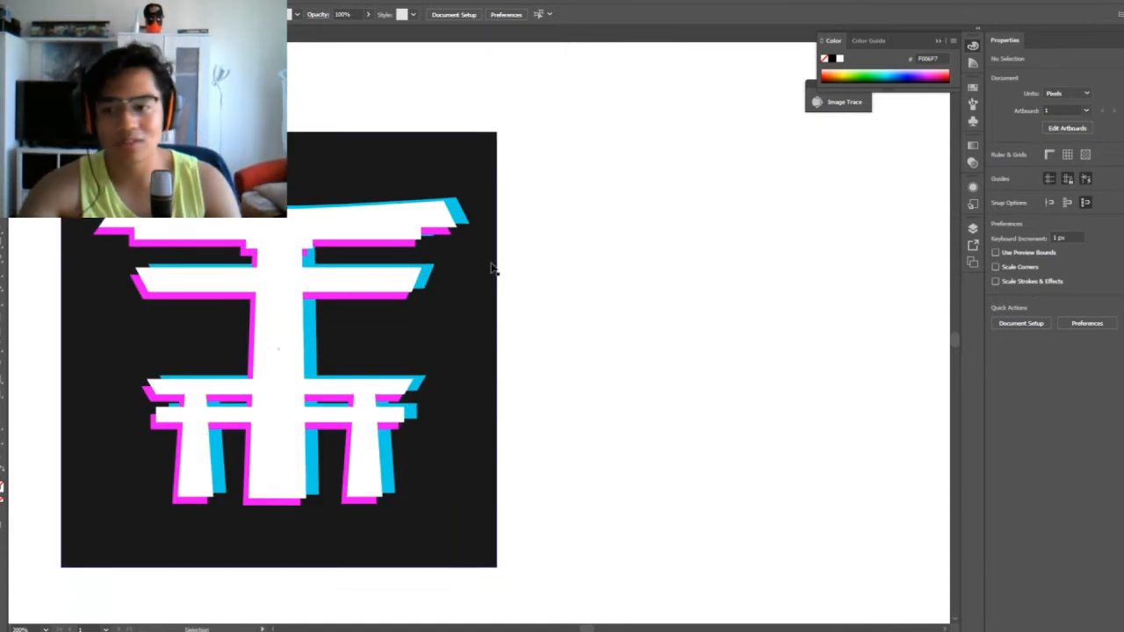
{"action": "left_click_drag", "start_coordinate": [492, 268], "coordinate": [596, 235]}
{"action": "key", "text": "m"}
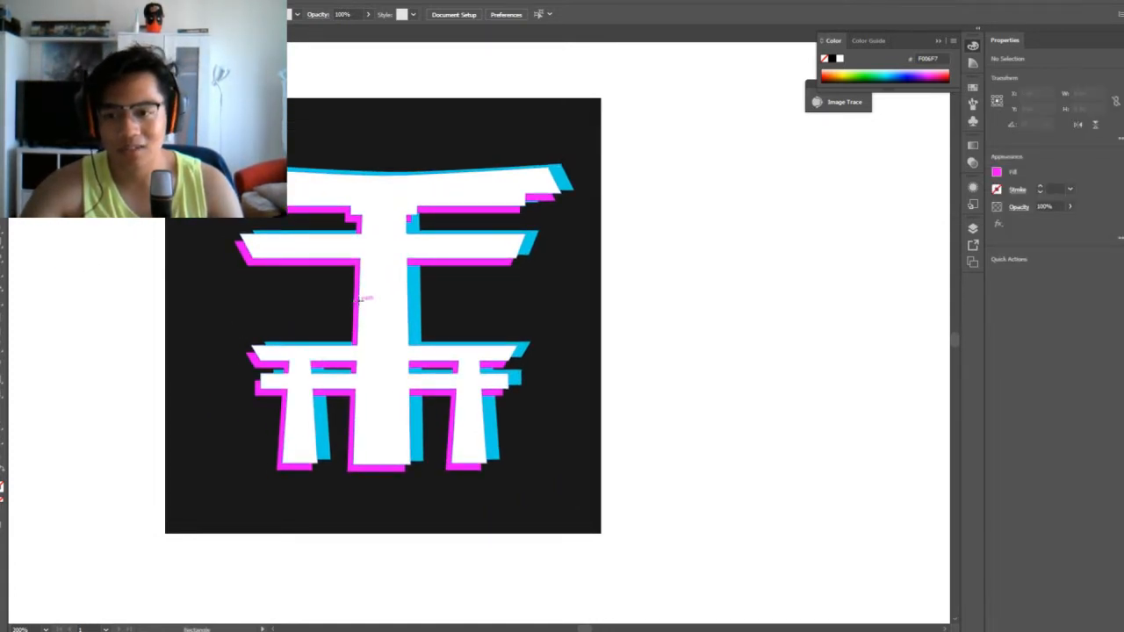
{"action": "left_click_drag", "start_coordinate": [356, 299], "coordinate": [376, 303]}
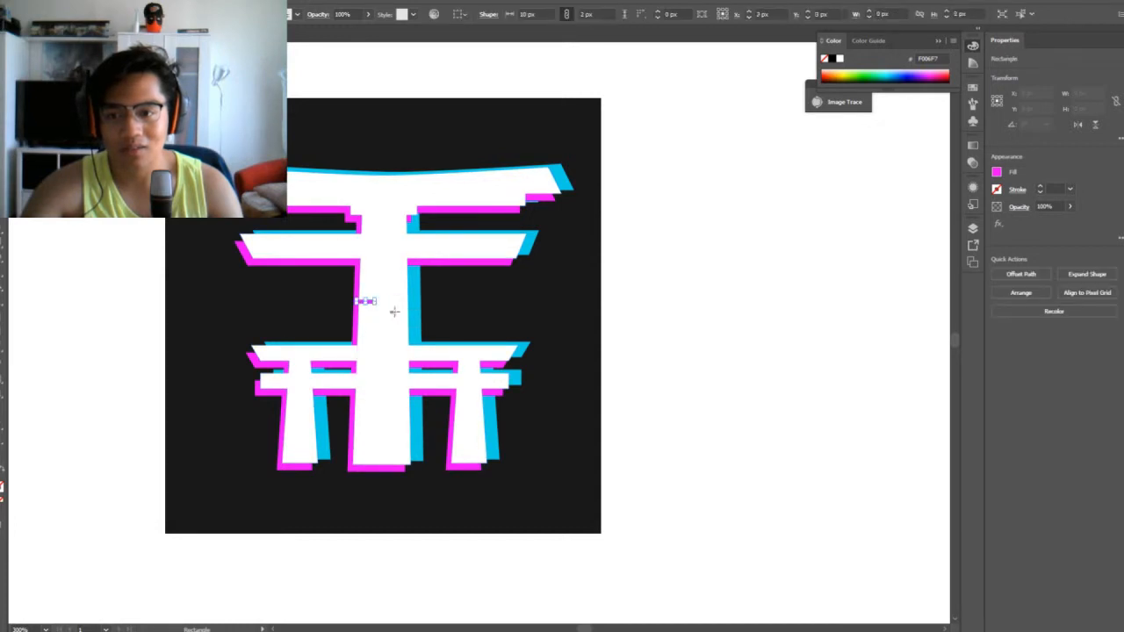
{"action": "key", "text": "v"}
{"action": "left_click", "coordinate": [705, 331]}
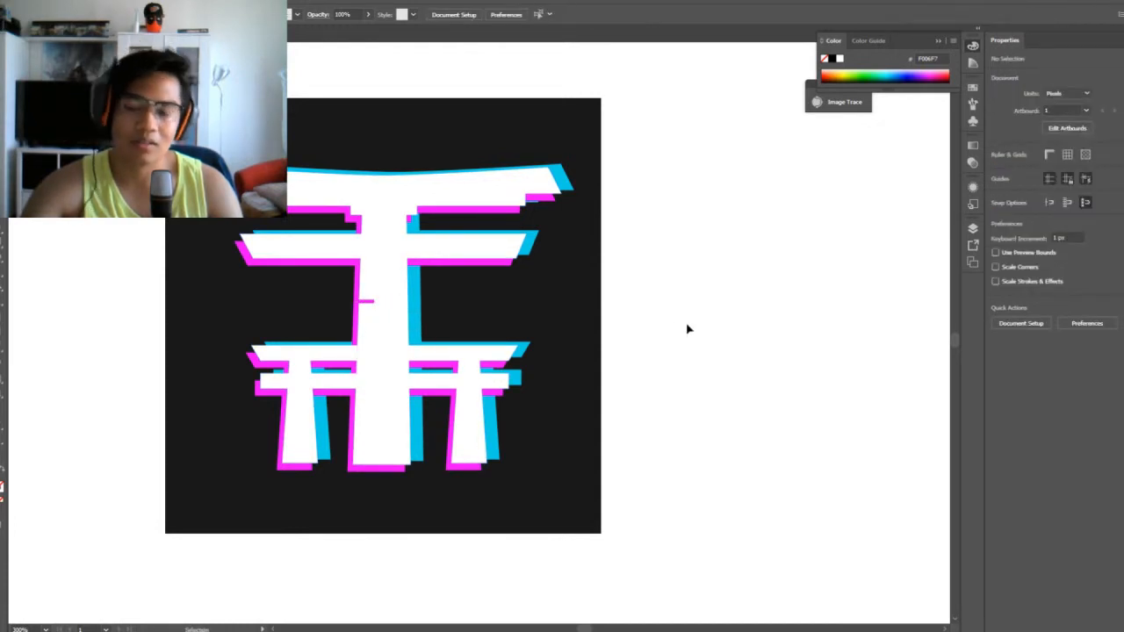
{"action": "left_click", "coordinate": [368, 302]}
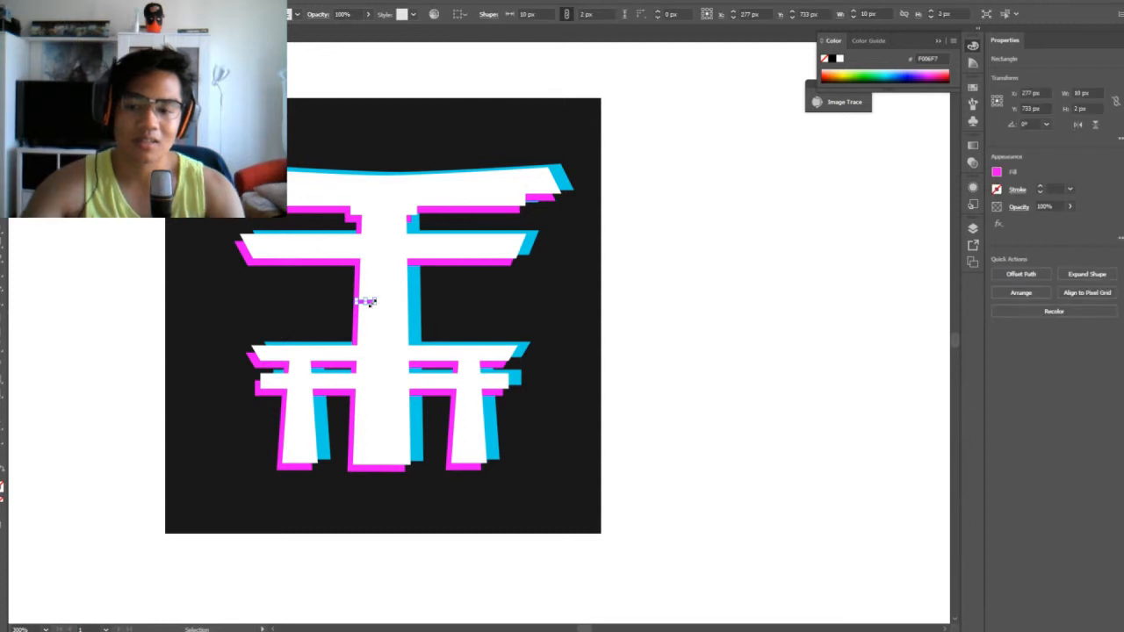
{"action": "left_click", "coordinate": [707, 226]}
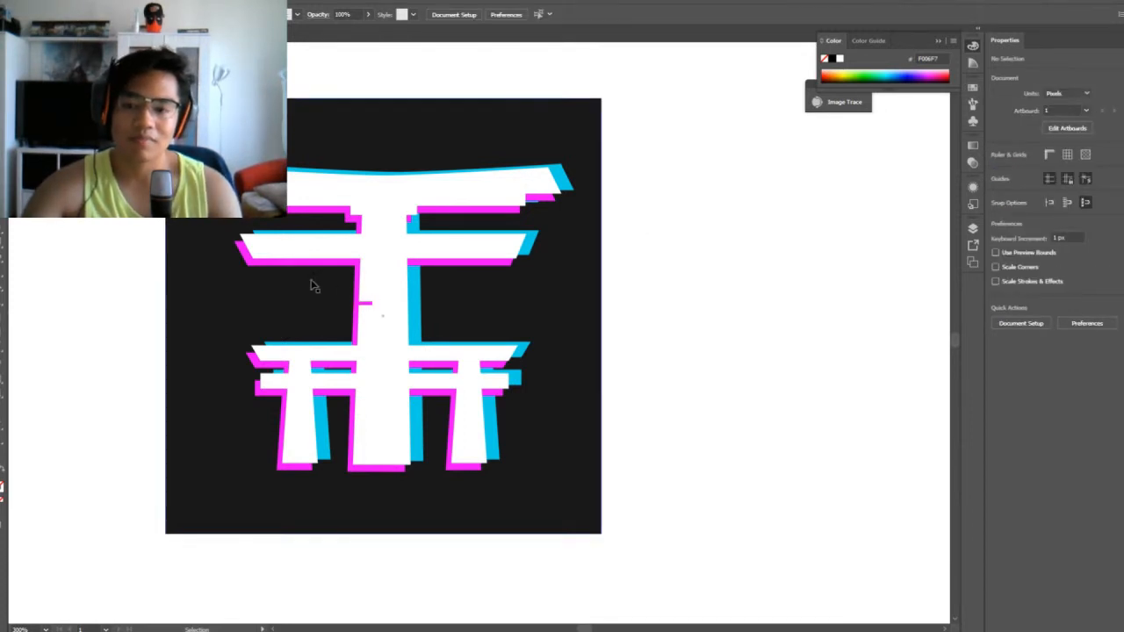
{"action": "left_click", "coordinate": [366, 301]}
{"action": "key", "text": "ctrl+shift+a"}
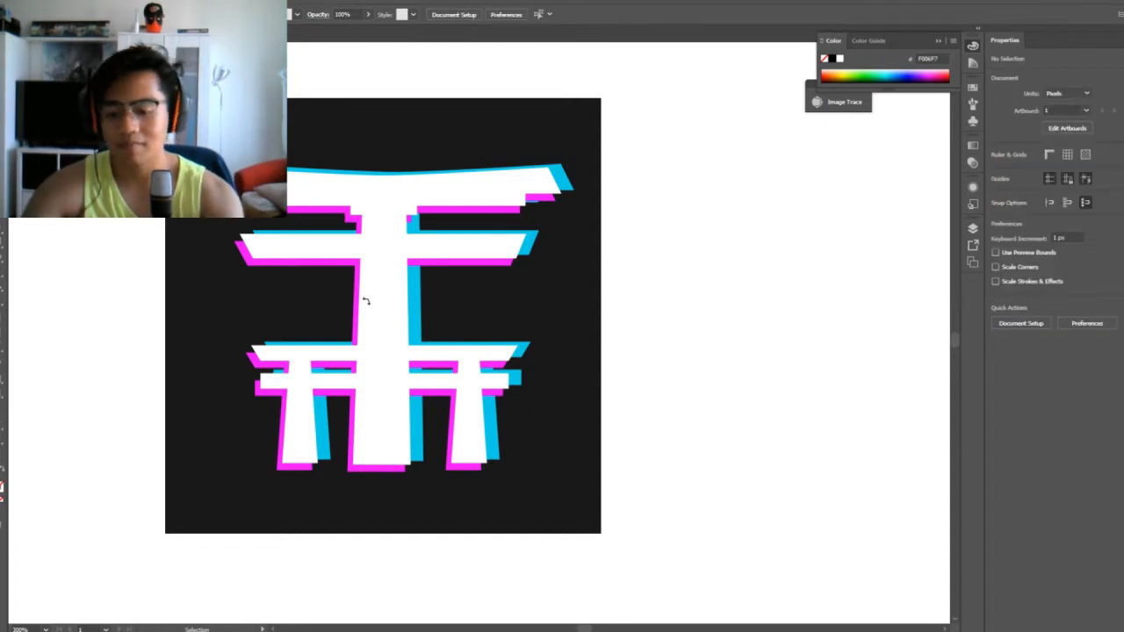
Duplicate the dark square with its gate and shadows, placing the copy to the right of the original
{"action": "key", "text": "ctrl+minus"}
{"action": "key", "text": "ctrl+minus"}
{"action": "left_click_drag", "start_coordinate": [362, 229], "coordinate": [505, 505]}
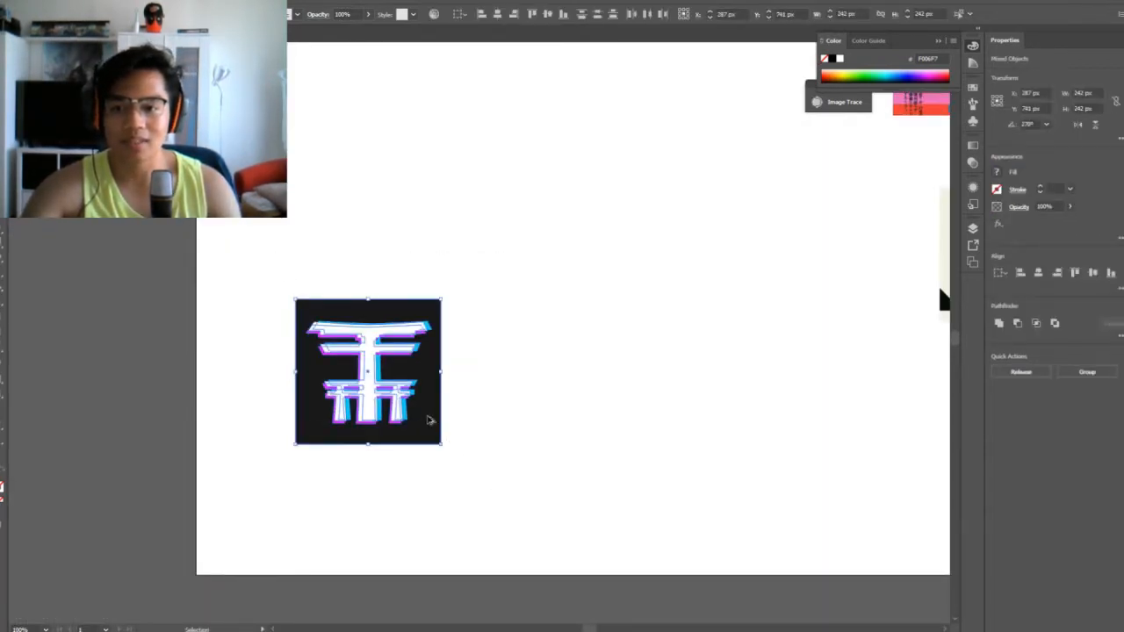
{"action": "left_click_drag", "start_coordinate": [428, 419], "coordinate": [595, 427]}
{"action": "key", "text": "ctrl+shift+a"}
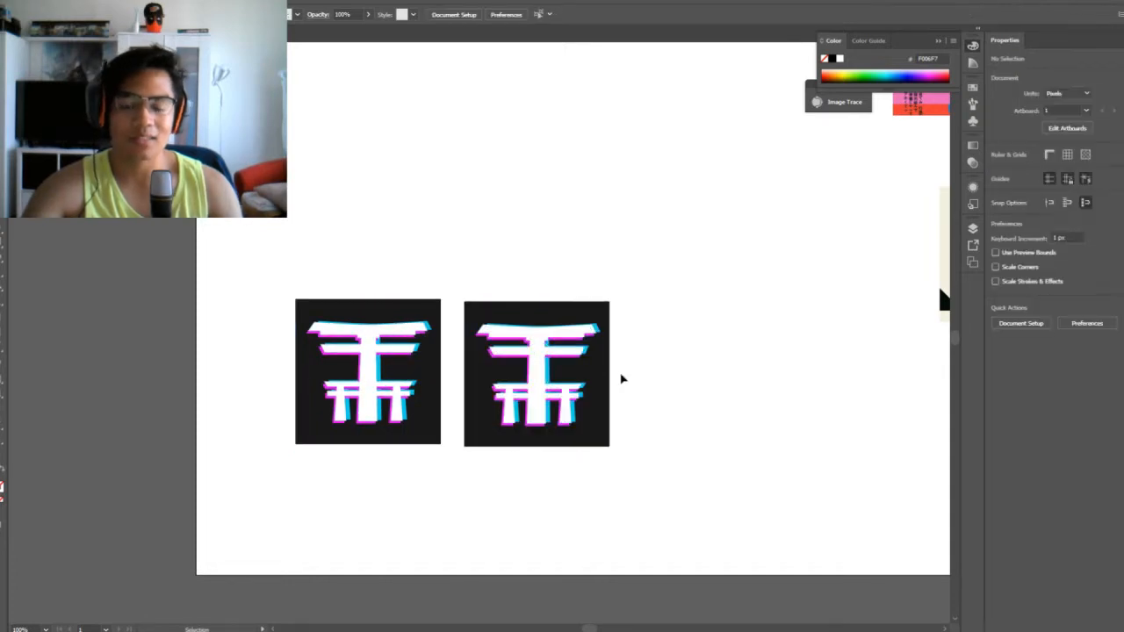
{"action": "key", "text": "ctrl+plus"}
{"action": "left_click_drag", "start_coordinate": [882, 312], "coordinate": [728, 296]}
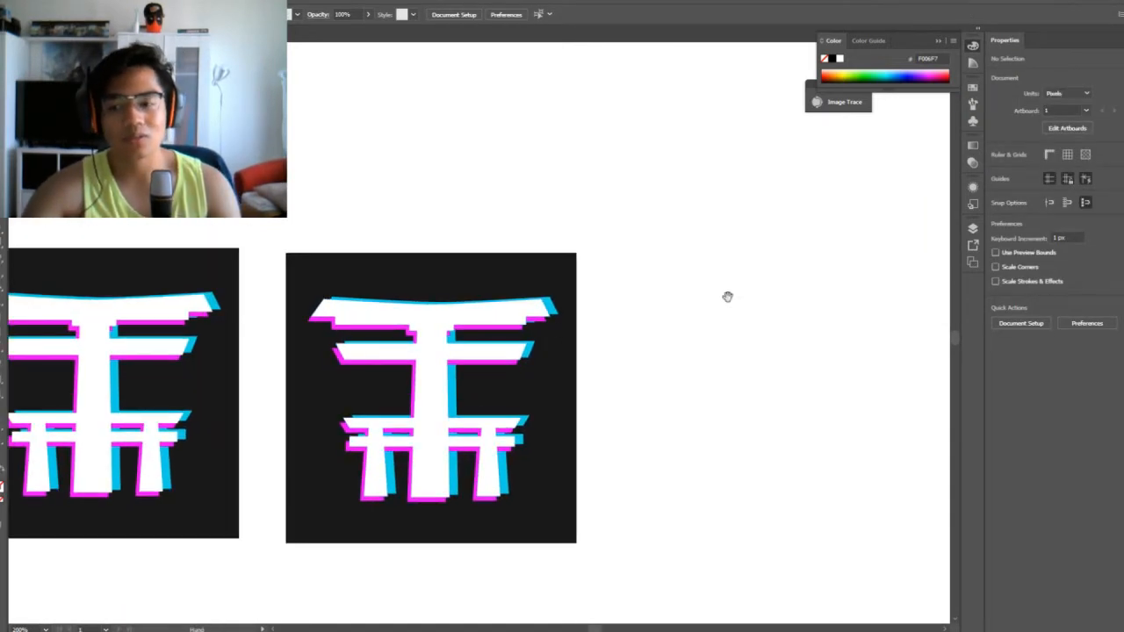
{"action": "left_click_drag", "start_coordinate": [188, 251], "coordinate": [414, 211]}
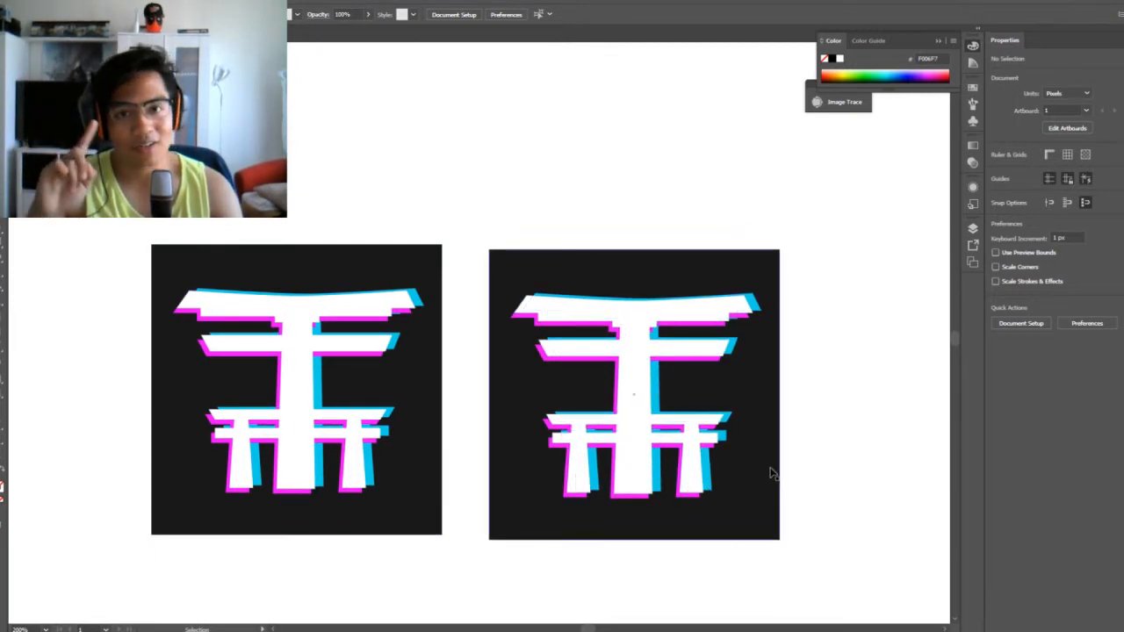
Turn the トモダチ text frame to 270° so that its characters run down in a vertical column
{"action": "scroll", "coordinate": [474, 421], "scroll_direction": "up", "scroll_amount": 2}
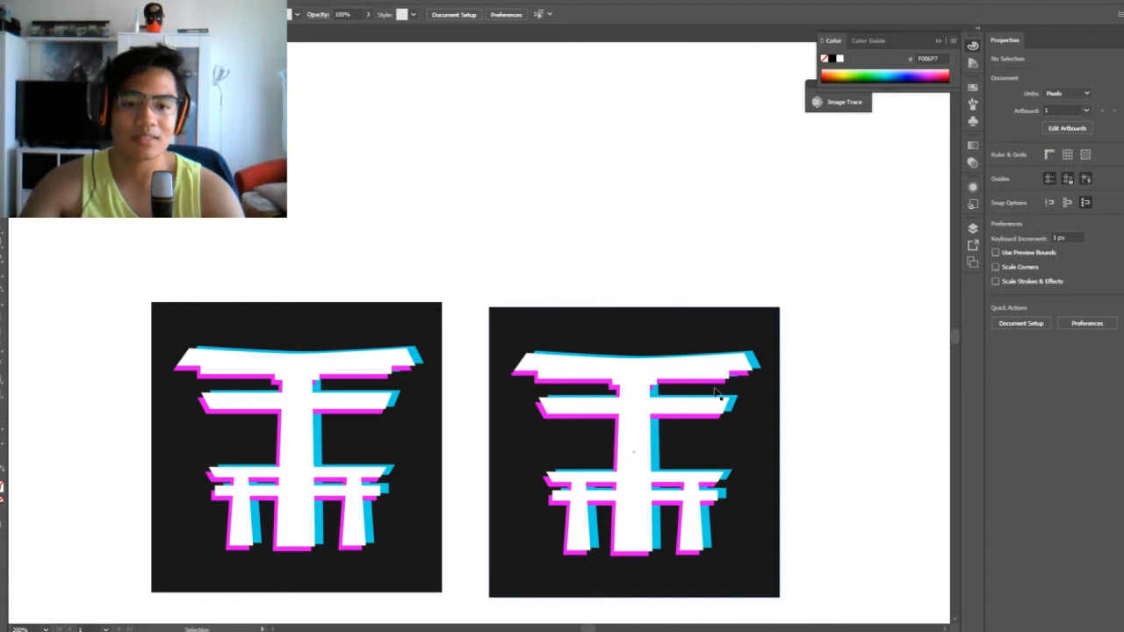
{"action": "left_click_drag", "start_coordinate": [872, 378], "coordinate": [725, 281]}
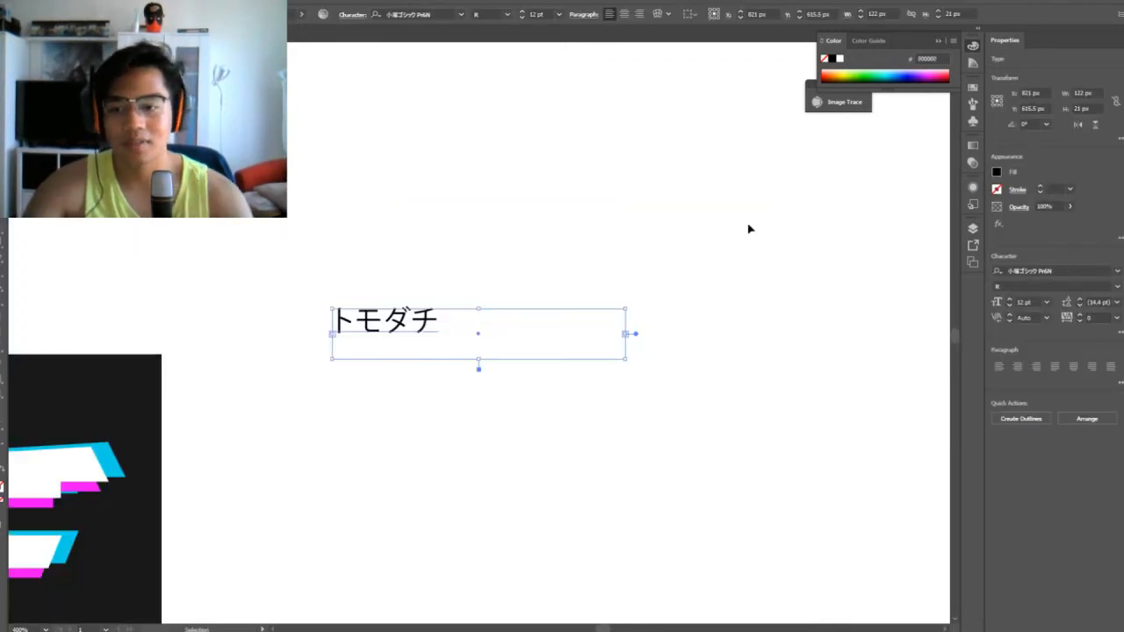
{"action": "double_click", "coordinate": [438, 324]}
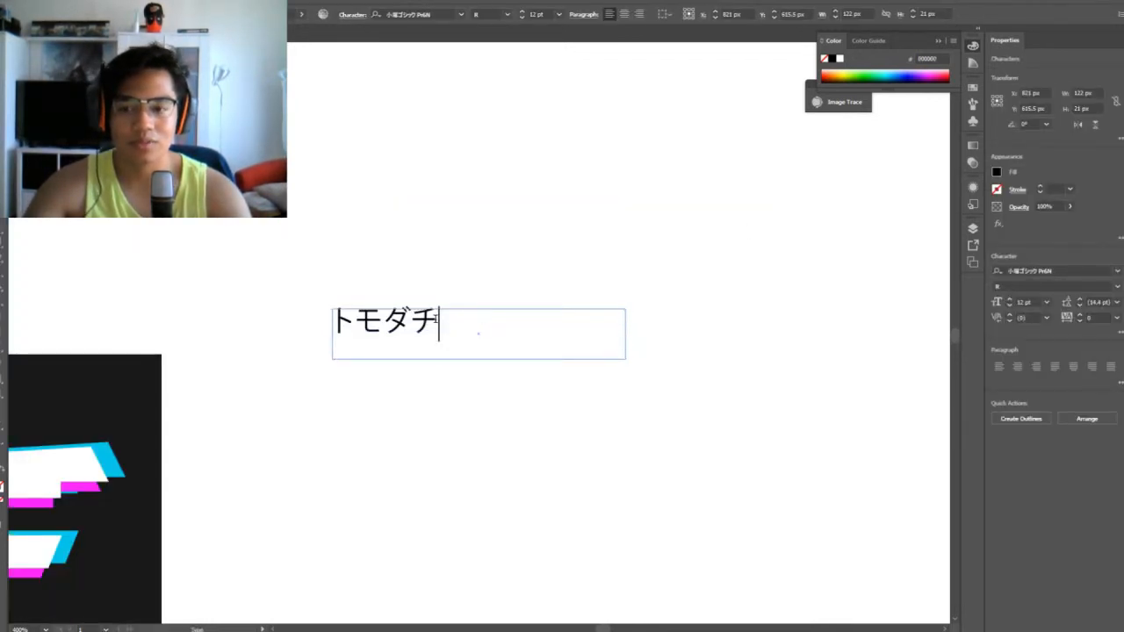
{"action": "left_click_drag", "start_coordinate": [436, 320], "coordinate": [340, 319]}
{"action": "left_click", "coordinate": [515, 410]}
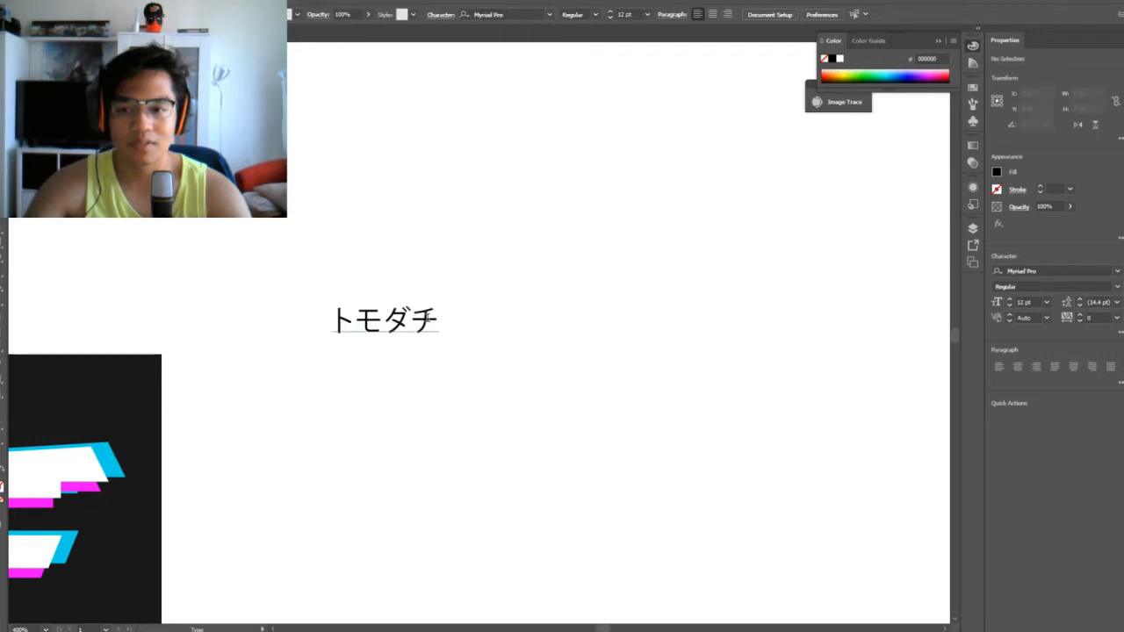
{"action": "left_click", "coordinate": [446, 330]}
{"action": "key", "text": "Escape"}
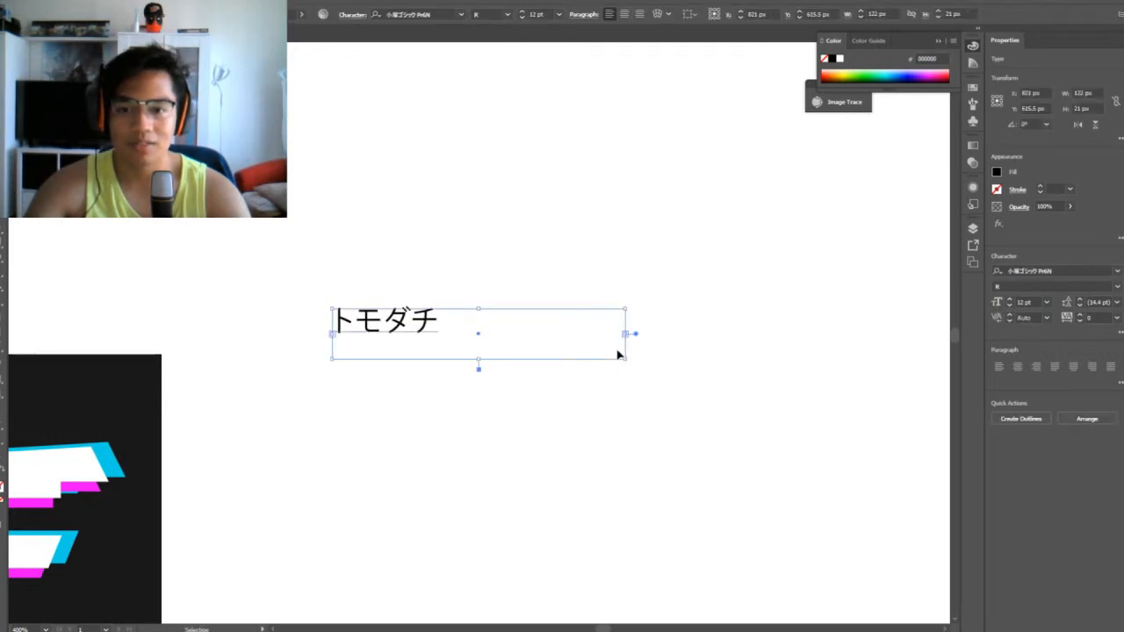
{"action": "left_click_drag", "start_coordinate": [627, 360], "coordinate": [457, 433]}
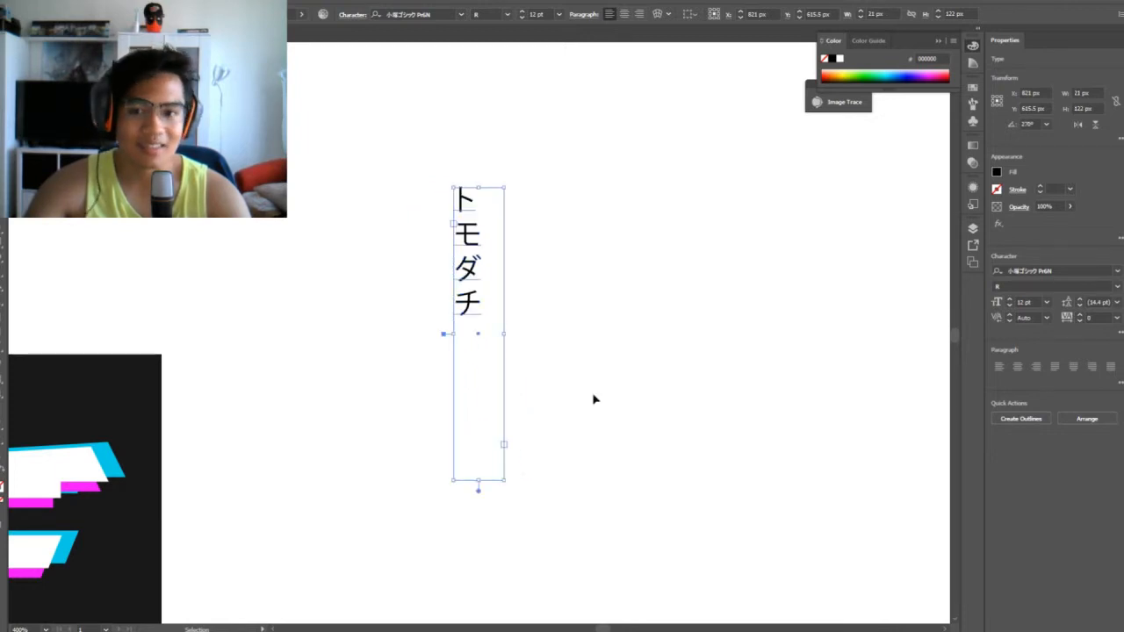
Shorten the vertical トモダチ text frame to 58.5 px high and convert the text to outlines
{"action": "left_click", "coordinate": [512, 359]}
{"action": "left_click_drag", "start_coordinate": [468, 267], "coordinate": [433, 367]}
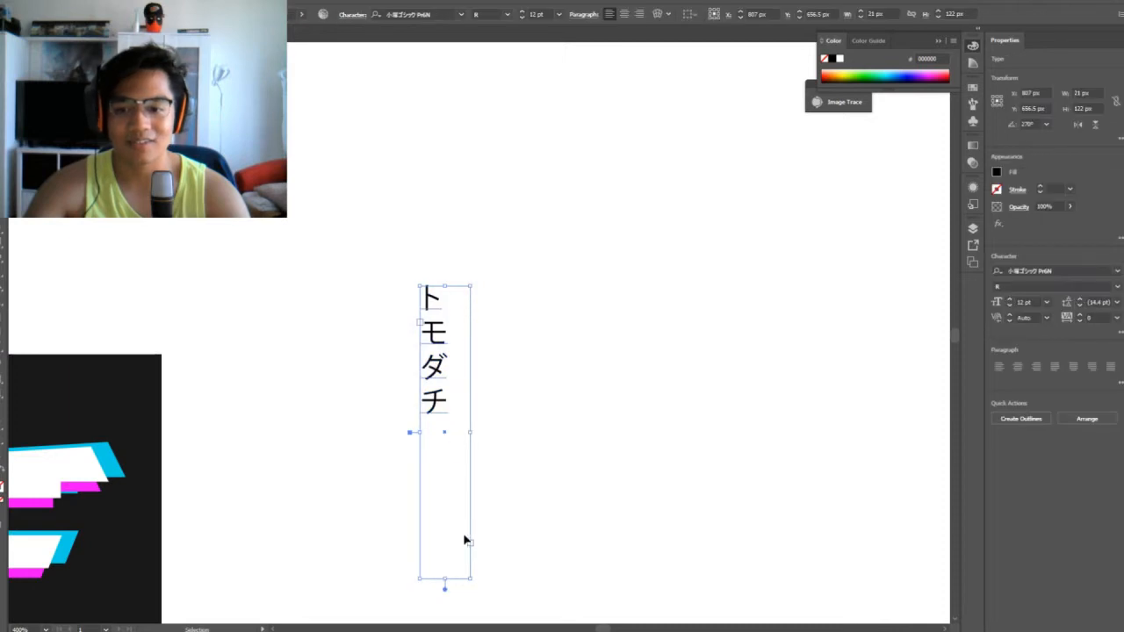
{"action": "left_click_drag", "start_coordinate": [444, 578], "coordinate": [480, 407]}
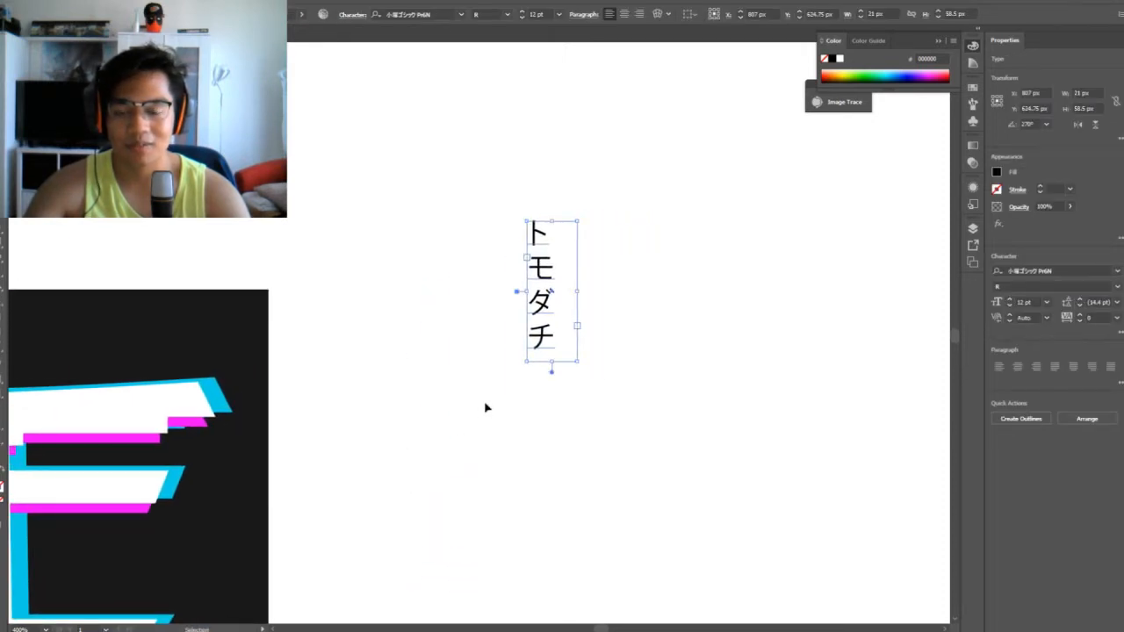
{"action": "right_click", "coordinate": [548, 327]}
{"action": "left_click", "coordinate": [615, 407]}
{"action": "left_click", "coordinate": [662, 310]}
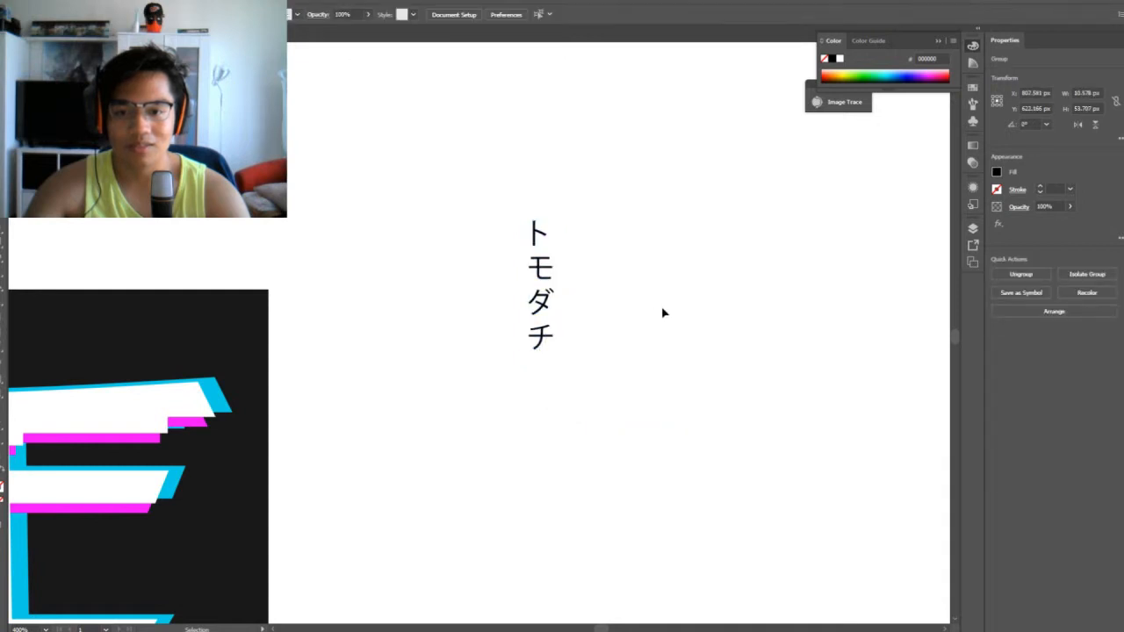
Enlarge the outlined トモダチ lettering and place it down the white central pillar of the copied gate
{"action": "left_click", "coordinate": [551, 326]}
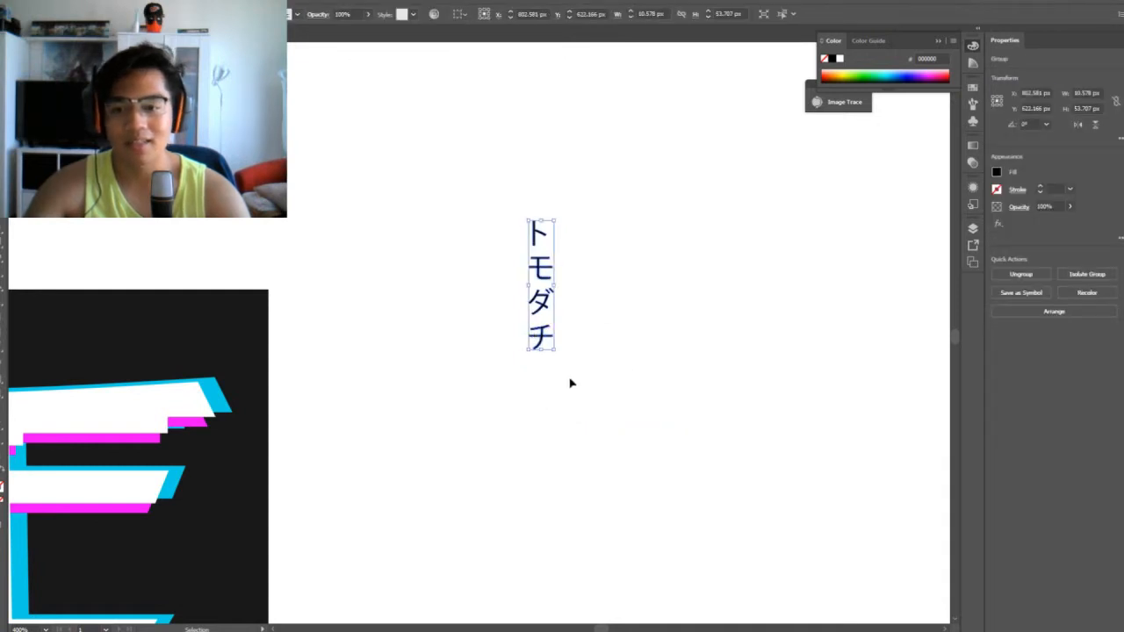
{"action": "left_click_drag", "start_coordinate": [554, 350], "coordinate": [173, 544]}
{"action": "left_click", "coordinate": [614, 461]}
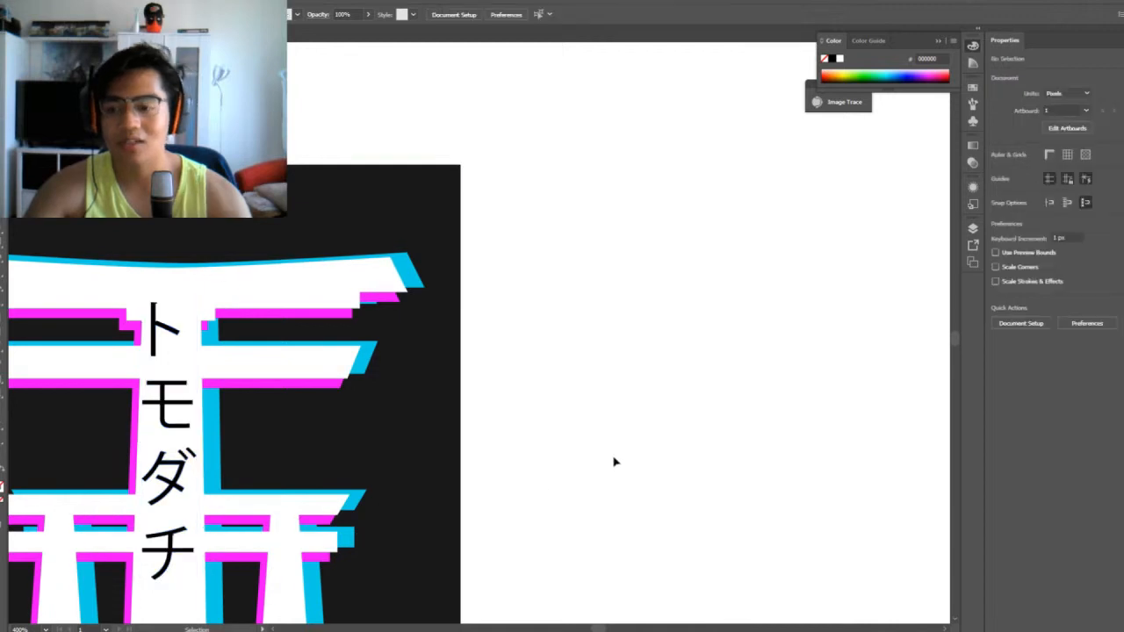
{"action": "key", "text": "ctrl+minus"}
{"action": "key", "text": "ctrl+minus"}
{"action": "key", "text": "ctrl+minus"}
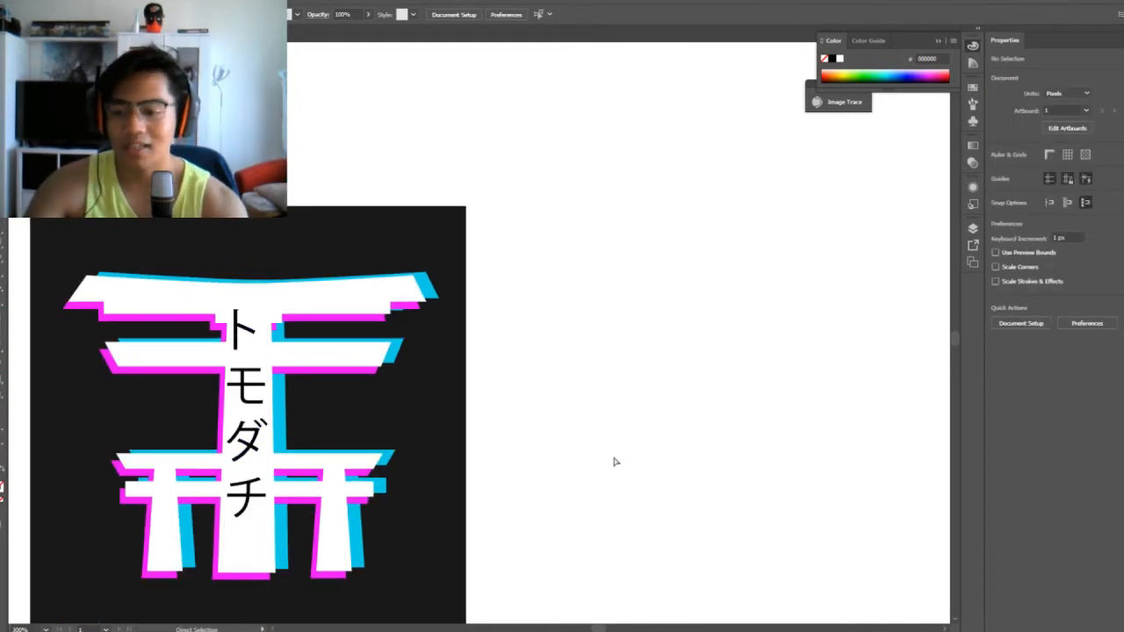
{"action": "key", "text": "ctrl+plus"}
{"action": "key", "text": "ctrl+plus"}
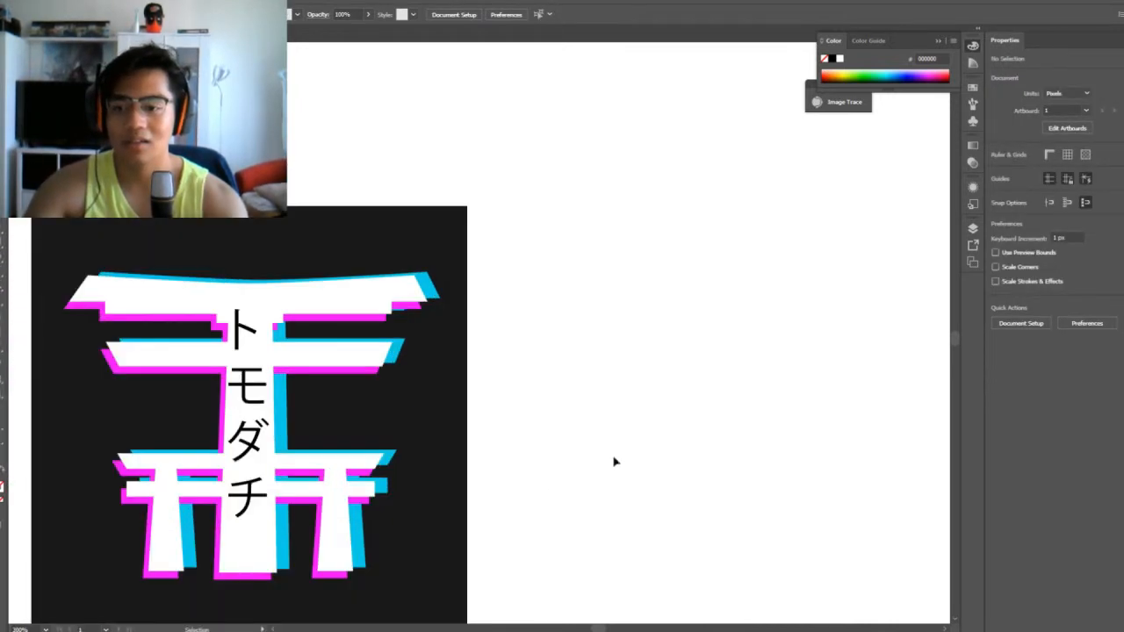
Lower the vertical トモダチ lettering on the gate's central pillar and shrink it to about 17 × 85.5 px
{"action": "left_click_drag", "start_coordinate": [559, 450], "coordinate": [700, 338]}
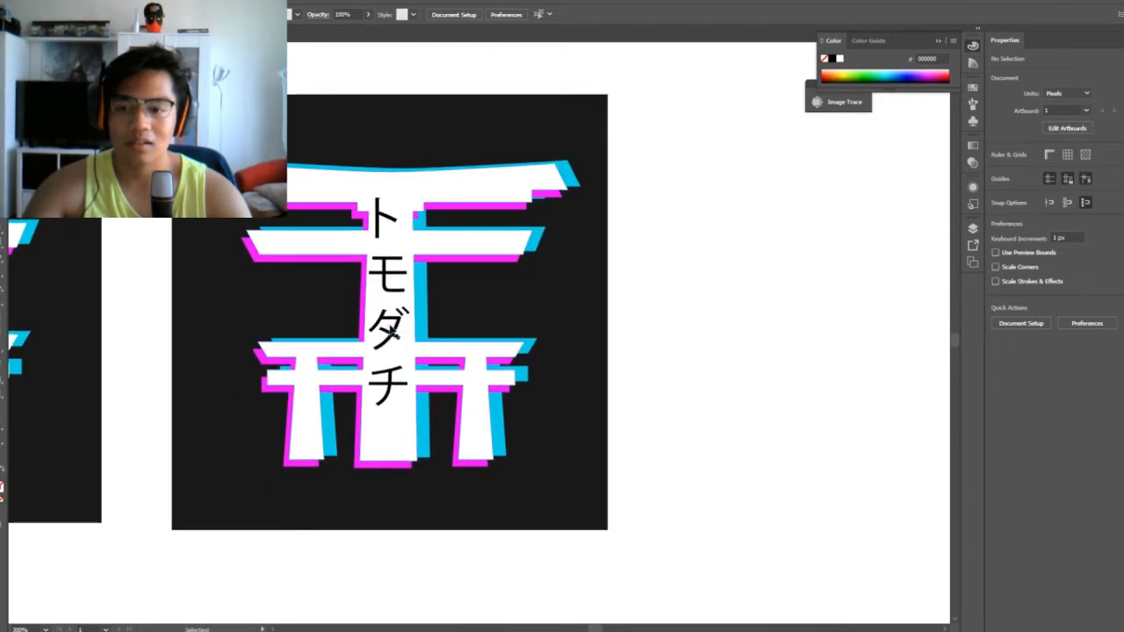
{"action": "left_click_drag", "start_coordinate": [394, 329], "coordinate": [397, 381]}
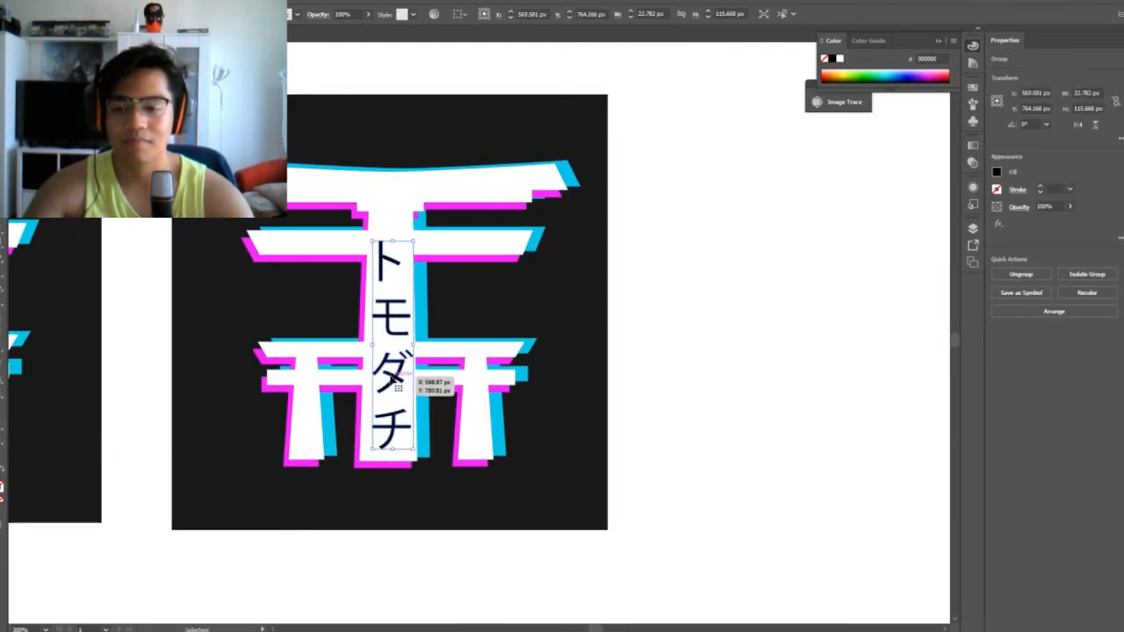
{"action": "key", "text": "Right"}
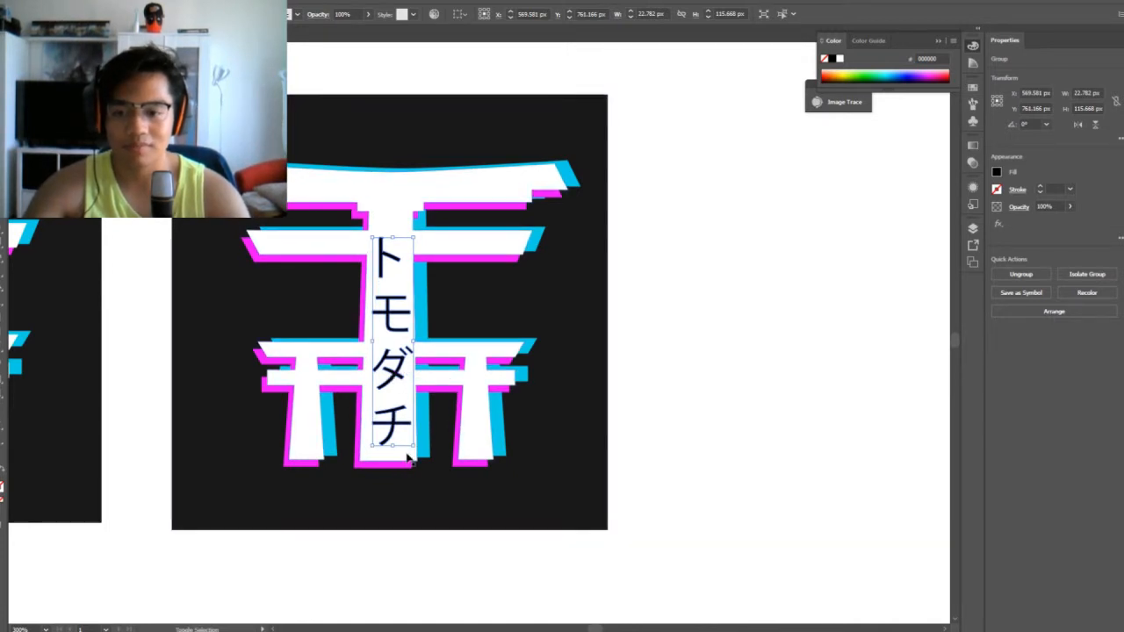
{"action": "left_click_drag", "start_coordinate": [413, 446], "coordinate": [409, 421]}
{"action": "left_click", "coordinate": [725, 398]}
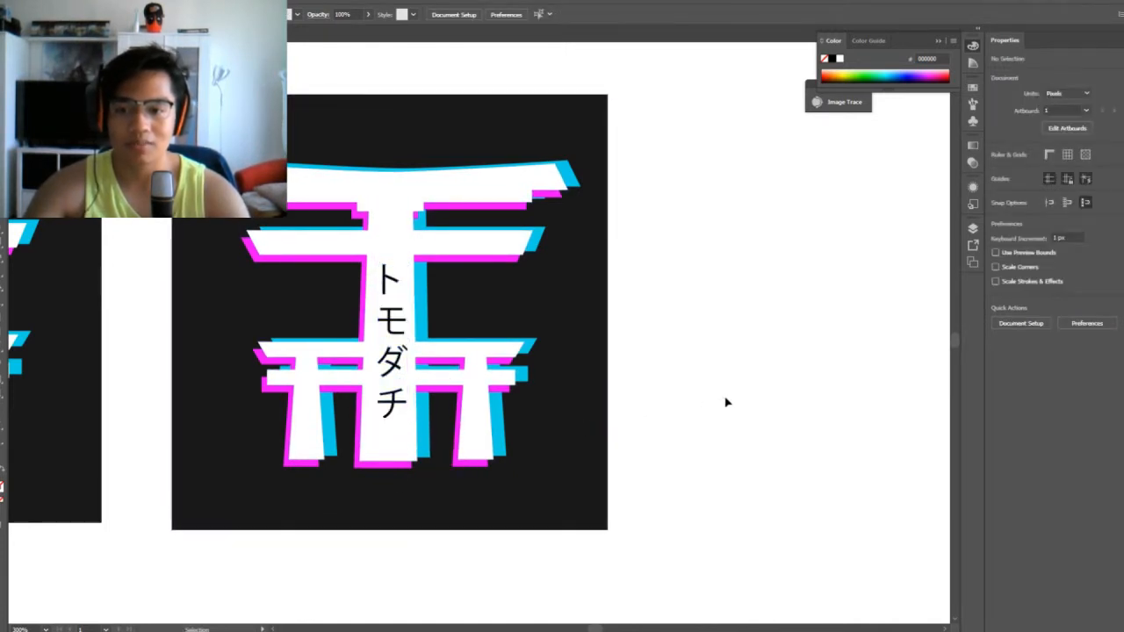
Fill the vertical トモダチ lettering on the pillar with the linear orange-magenta-cyan gradient
{"action": "left_click", "coordinate": [383, 325]}
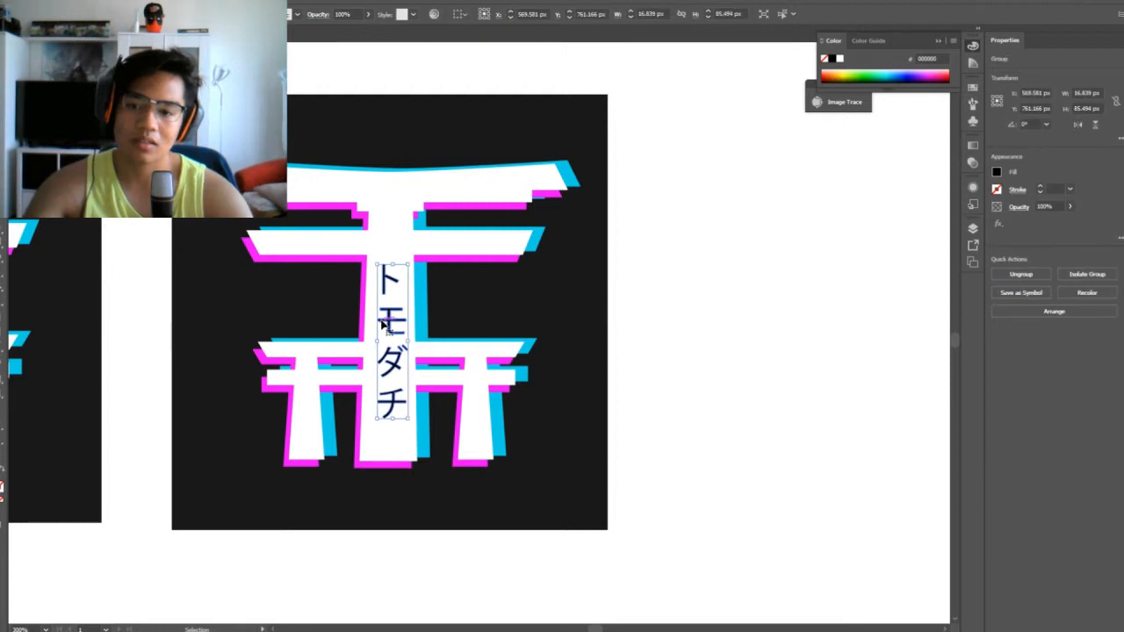
{"action": "left_click", "coordinate": [676, 323]}
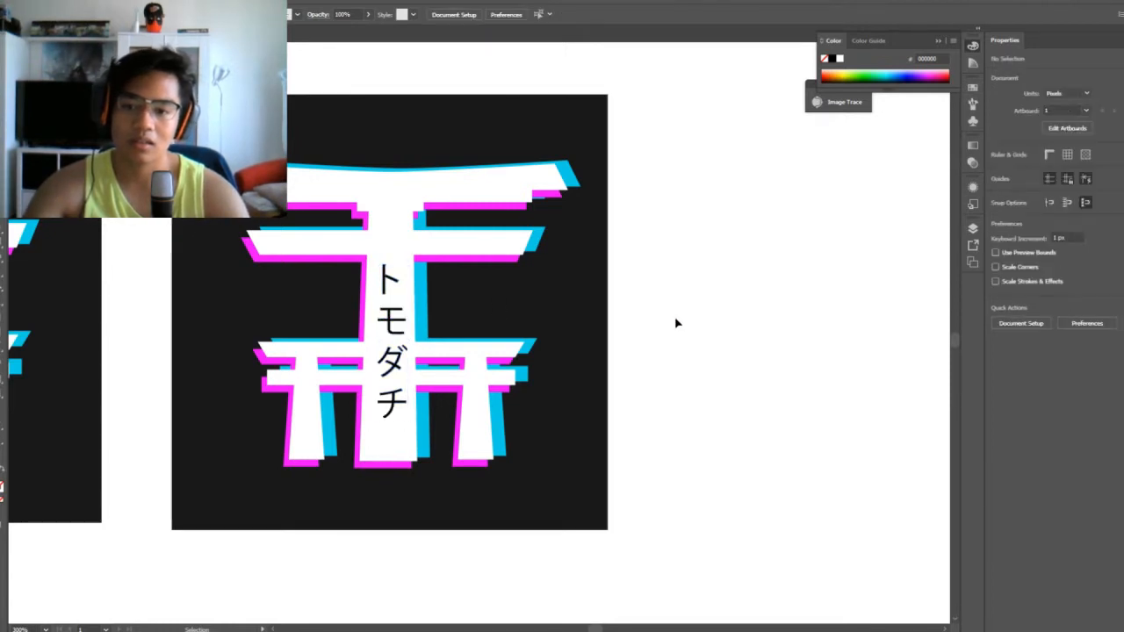
{"action": "left_click", "coordinate": [389, 321]}
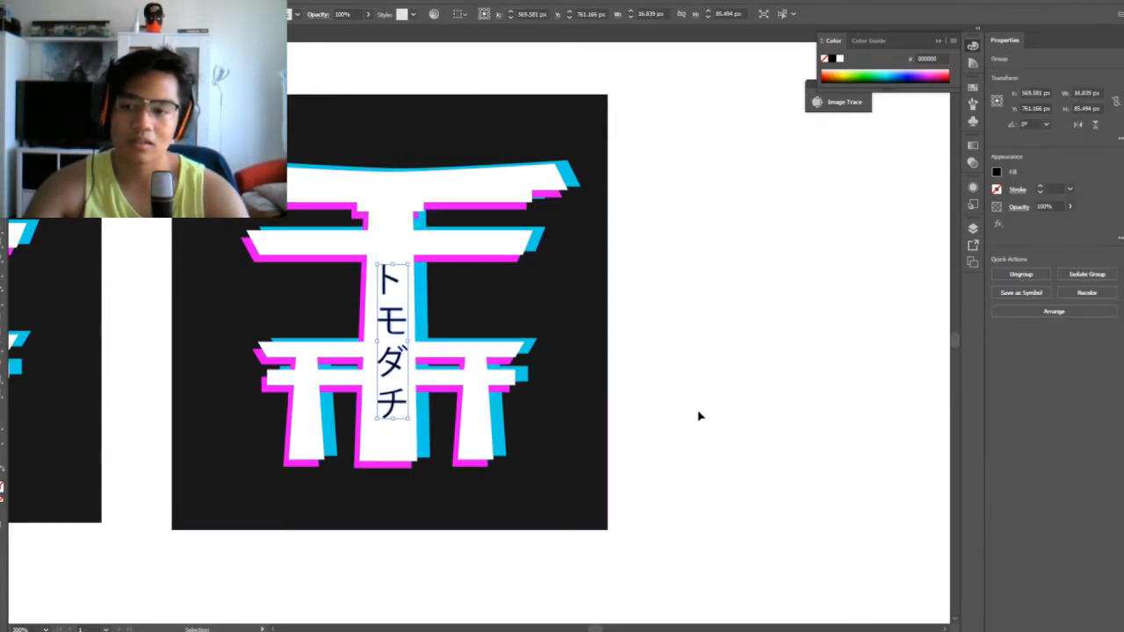
{"action": "left_click", "coordinate": [1, 498]}
{"action": "left_click", "coordinate": [742, 458]}
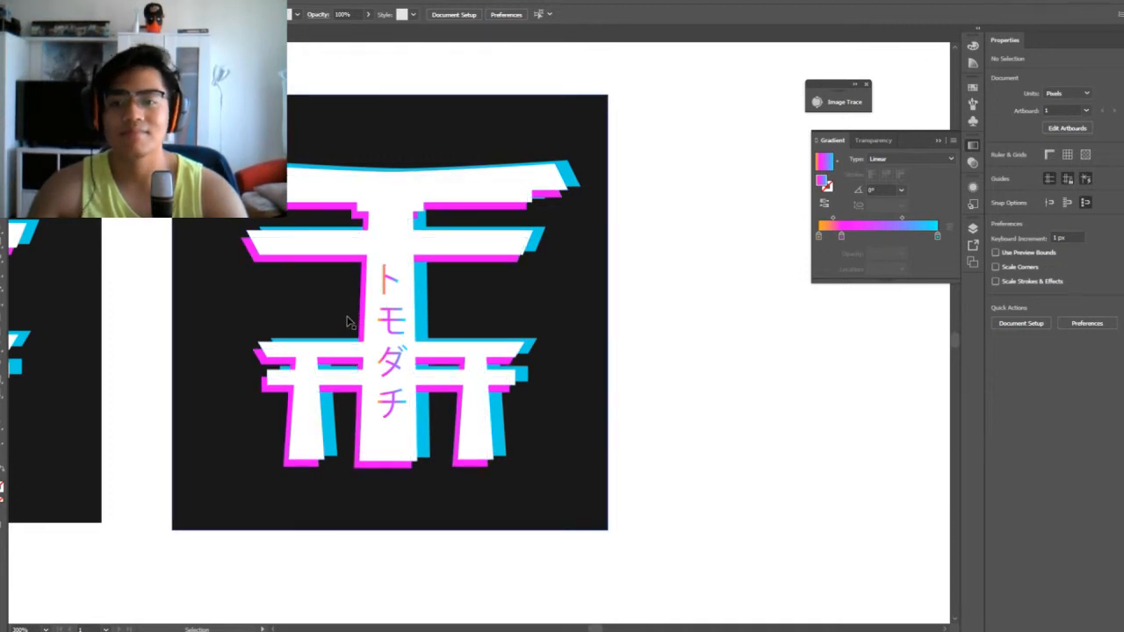
Take the gradient トモダチ lettering off the gate's pillar and out of the dark square
{"action": "left_click", "coordinate": [390, 357]}
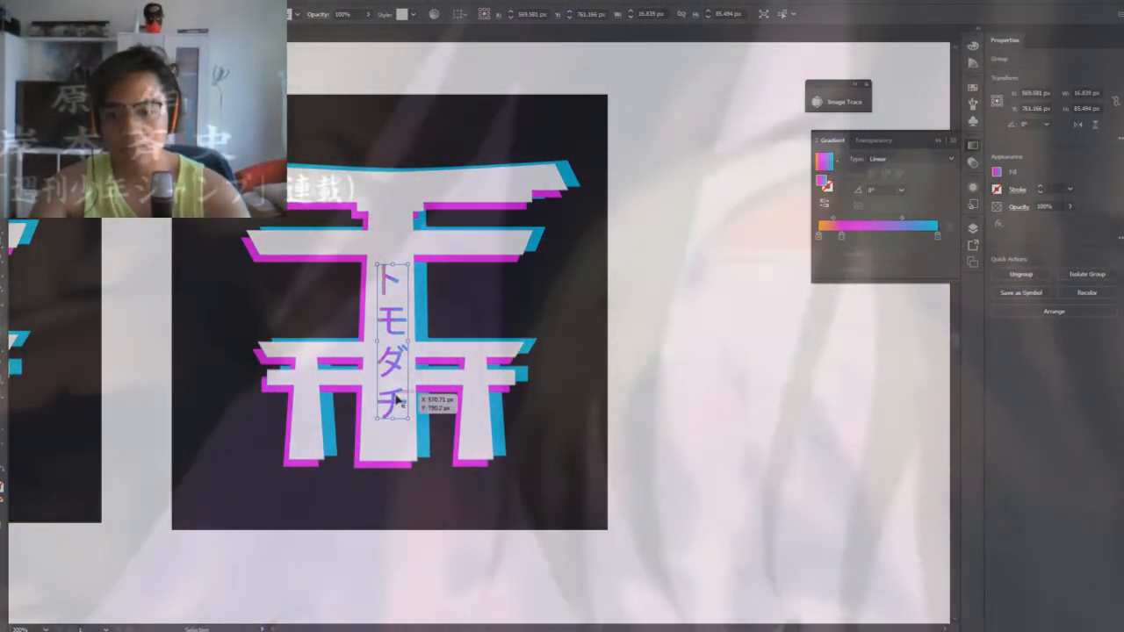
{"action": "left_click_drag", "start_coordinate": [397, 400], "coordinate": [761, 370]}
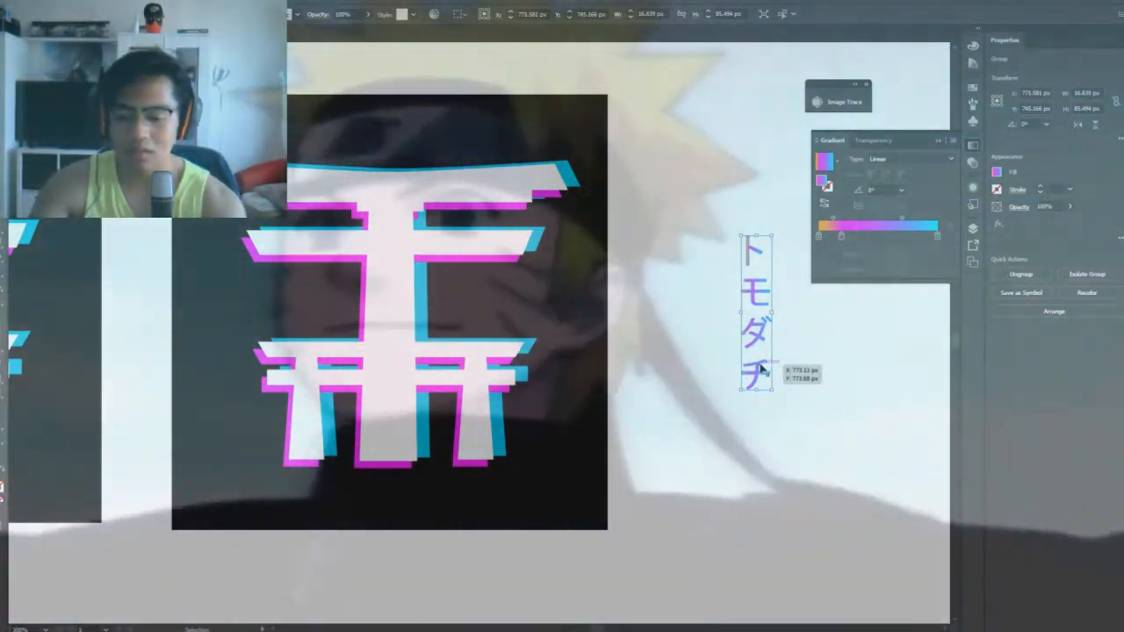
{"action": "key", "text": "ctrl+minus"}
{"action": "key", "text": "ctrl+minus"}
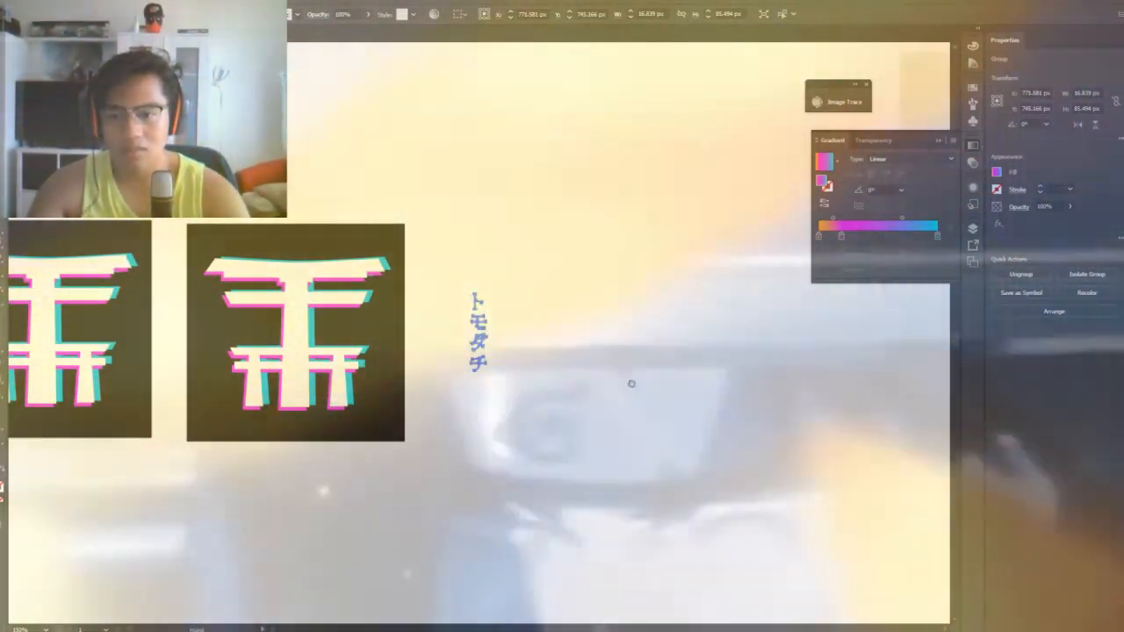
{"action": "left_click_drag", "start_coordinate": [630, 384], "coordinate": [475, 427]}
{"action": "key", "text": "ctrl+plus"}
{"action": "key", "text": "ctrl+plus"}
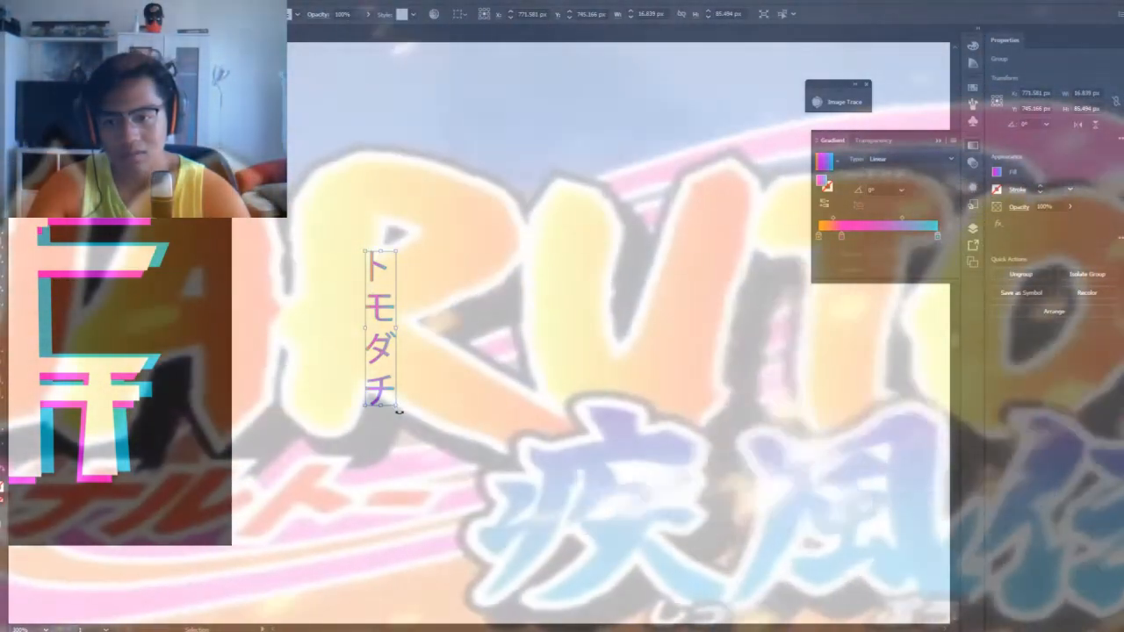
{"action": "left_click_drag", "start_coordinate": [397, 406], "coordinate": [243, 337]}
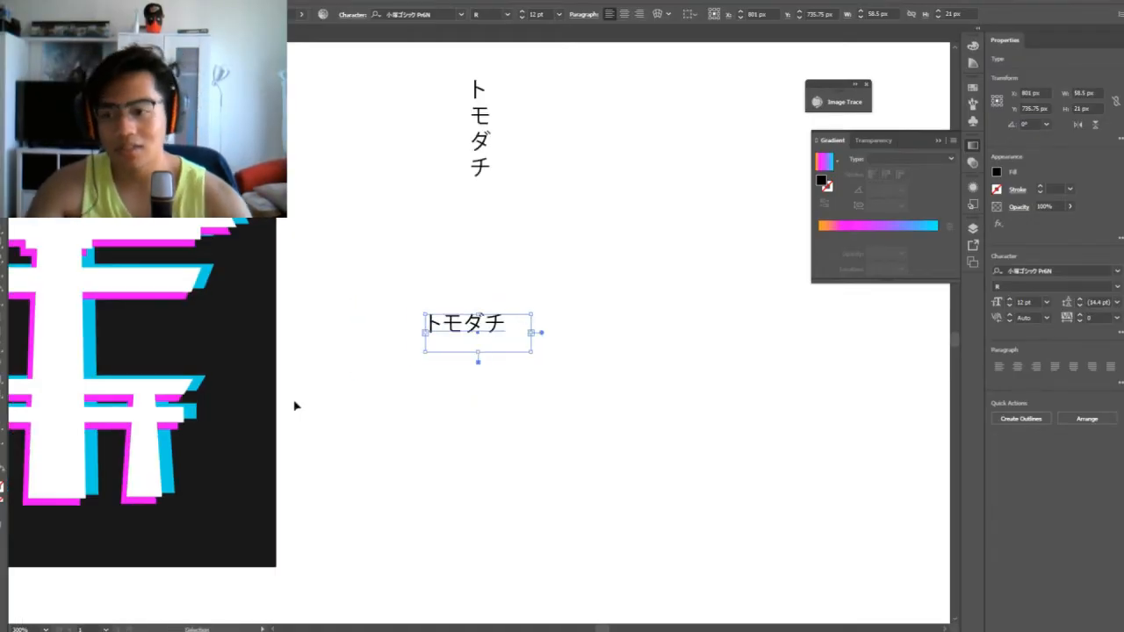
Convert the horizontal トモダチ text to outlines and place it beneath the gate in the copied dark square
{"action": "left_click_drag", "start_coordinate": [295, 406], "coordinate": [455, 383]}
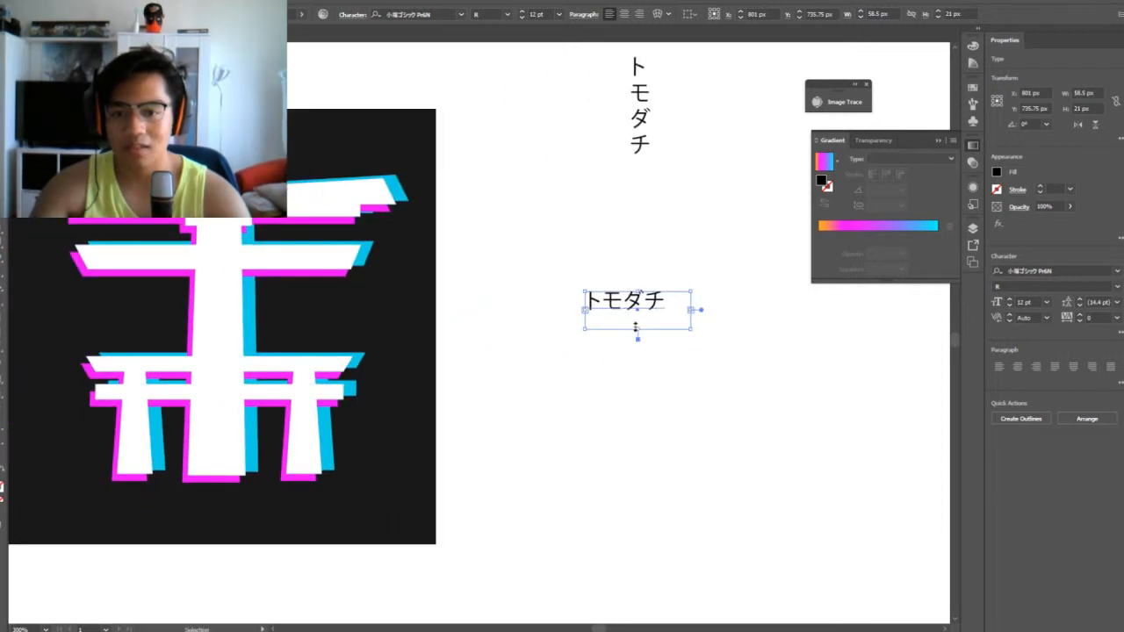
{"action": "right_click", "coordinate": [638, 304]}
{"action": "left_click", "coordinate": [677, 380]}
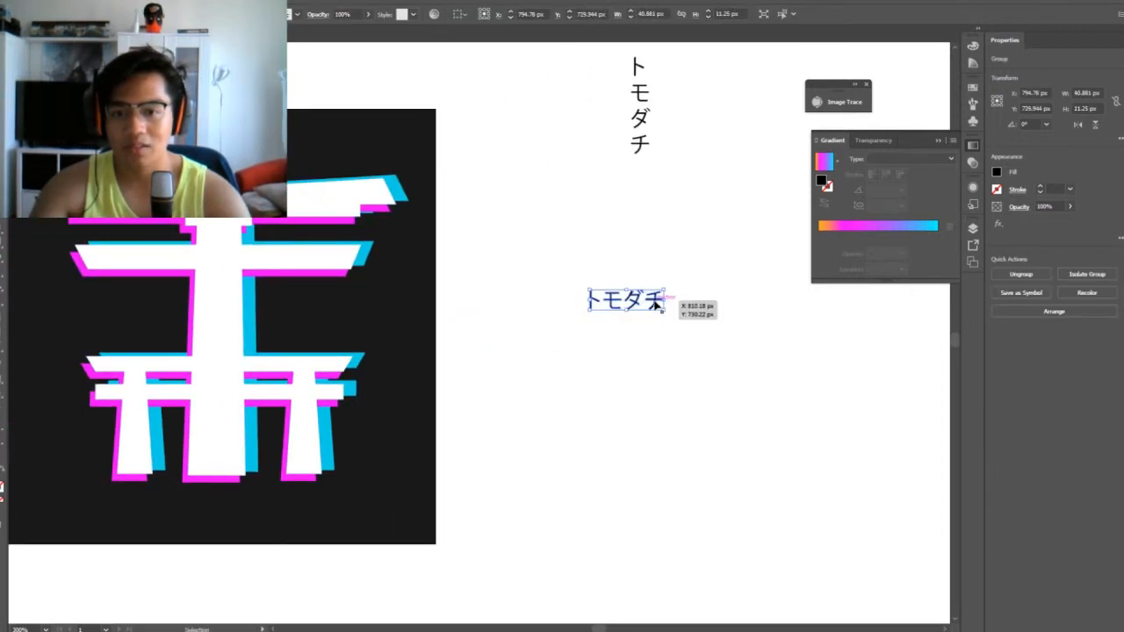
{"action": "left_click_drag", "start_coordinate": [649, 301], "coordinate": [243, 512]}
Change the fill of the horizontal トモダチ lettering beneath the gate to white
{"action": "double_click", "coordinate": [1, 481]}
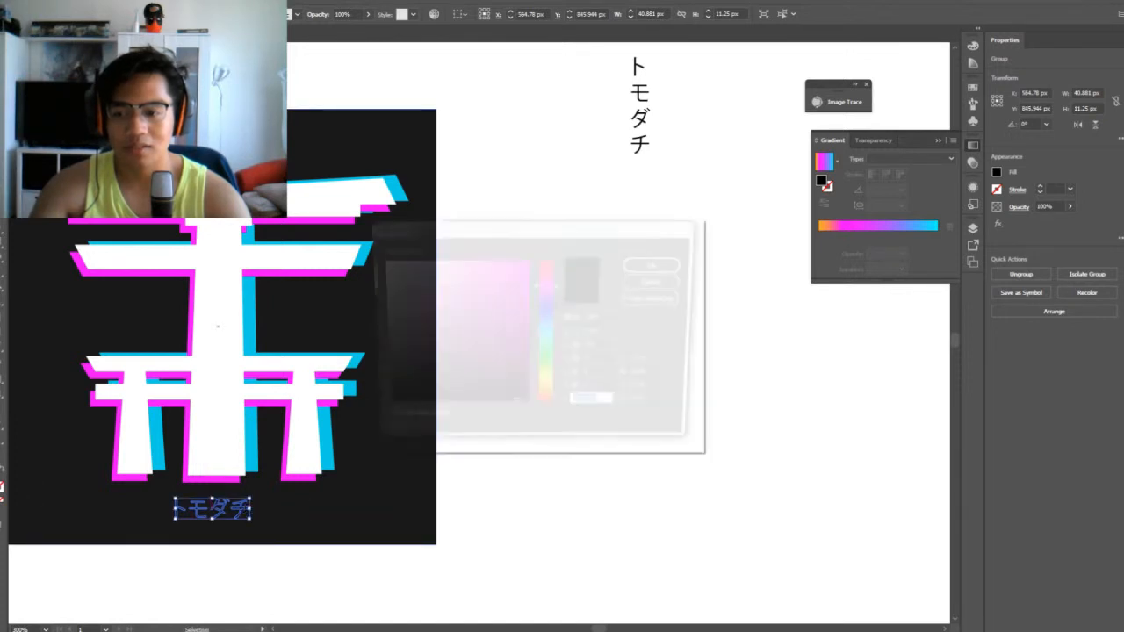
{"action": "mouse_move", "coordinate": [489, 359]}
{"action": "left_mouse_down"}
{"action": "mouse_move", "coordinate": [364, 255]}
{"action": "mouse_move", "coordinate": [414, 260]}
{"action": "mouse_move", "coordinate": [361, 259]}
{"action": "left_mouse_up"}
{"action": "left_click", "coordinate": [659, 263]}
{"action": "left_click", "coordinate": [598, 391]}
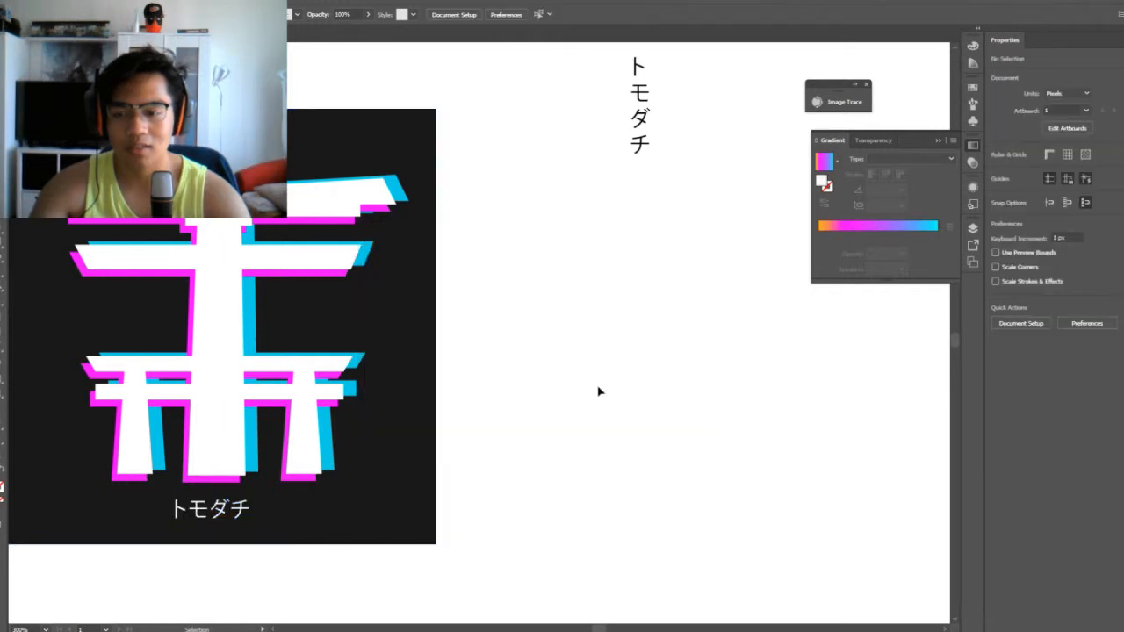
Group the copied white gate with its magenta and cyan shadows
{"action": "key", "text": "ctrl+minus"}
{"action": "key", "text": "ctrl+minus"}
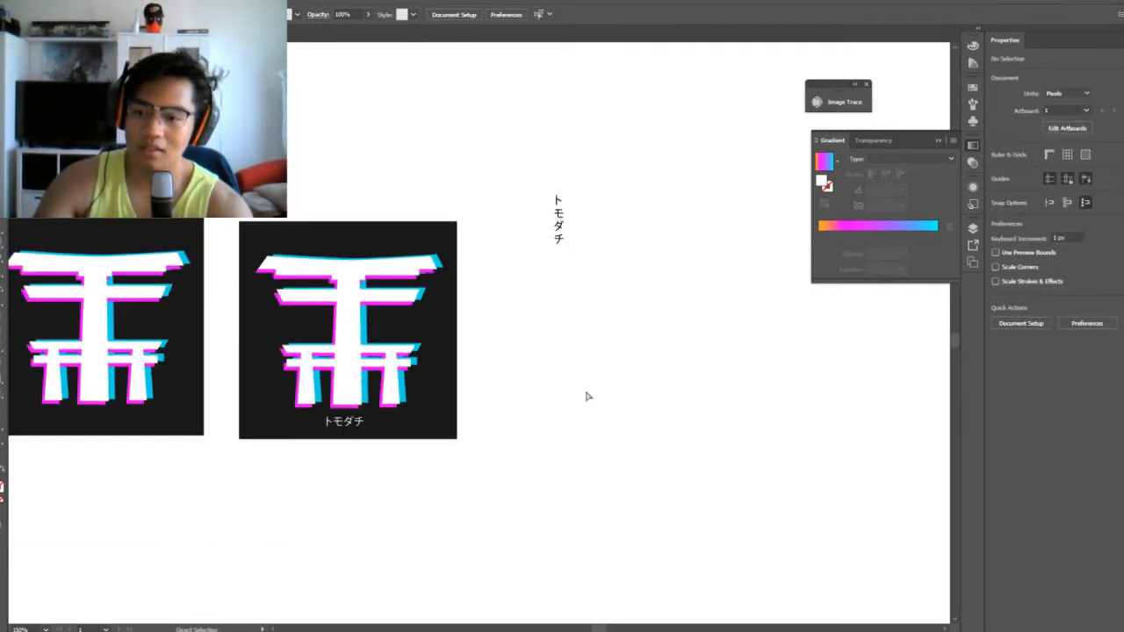
{"action": "key", "text": "ctrl+plus"}
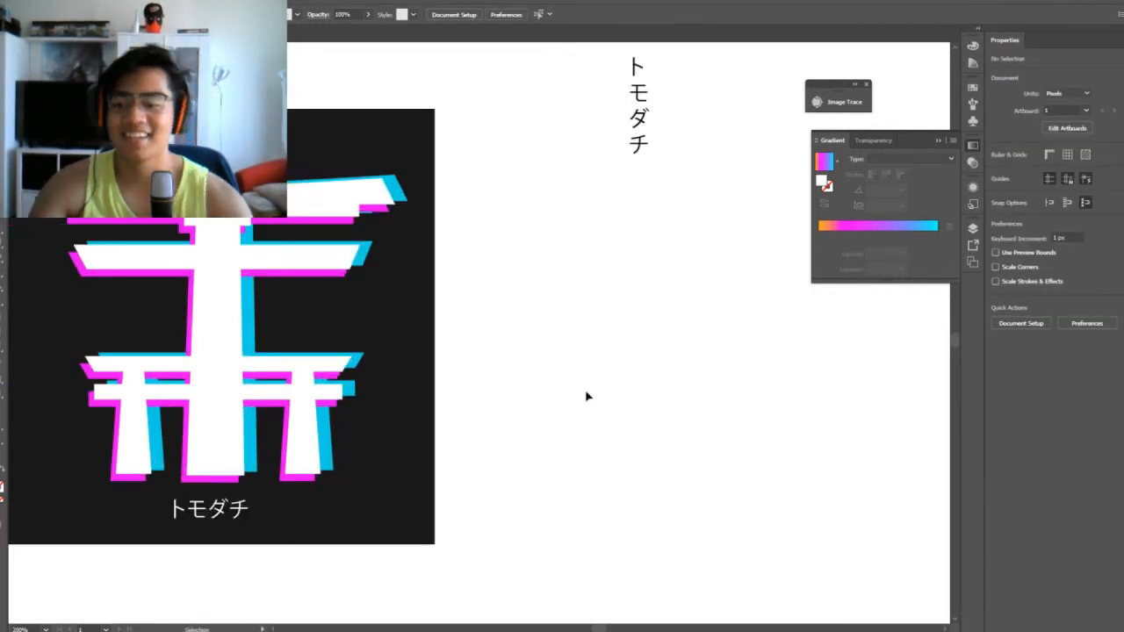
{"action": "scroll", "coordinate": [615, 397], "scroll_direction": "left", "scroll_amount": 5}
{"action": "scroll", "coordinate": [614, 397], "scroll_direction": "down", "scroll_amount": 2}
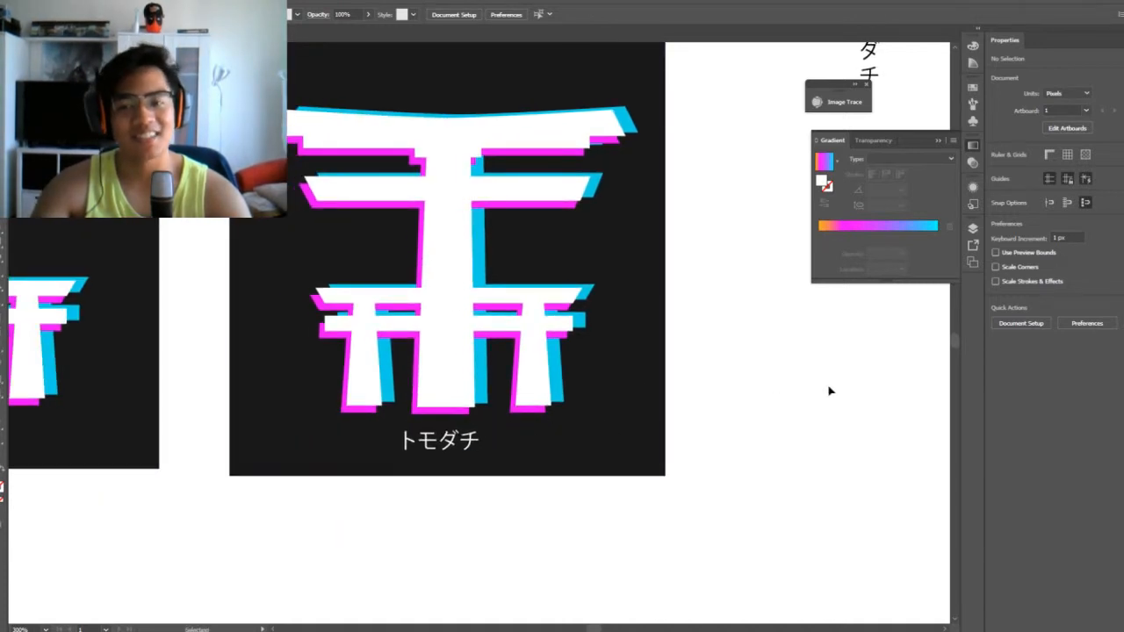
{"action": "scroll", "coordinate": [803, 374], "scroll_direction": "up", "scroll_amount": 2}
{"action": "left_click", "coordinate": [524, 223]}
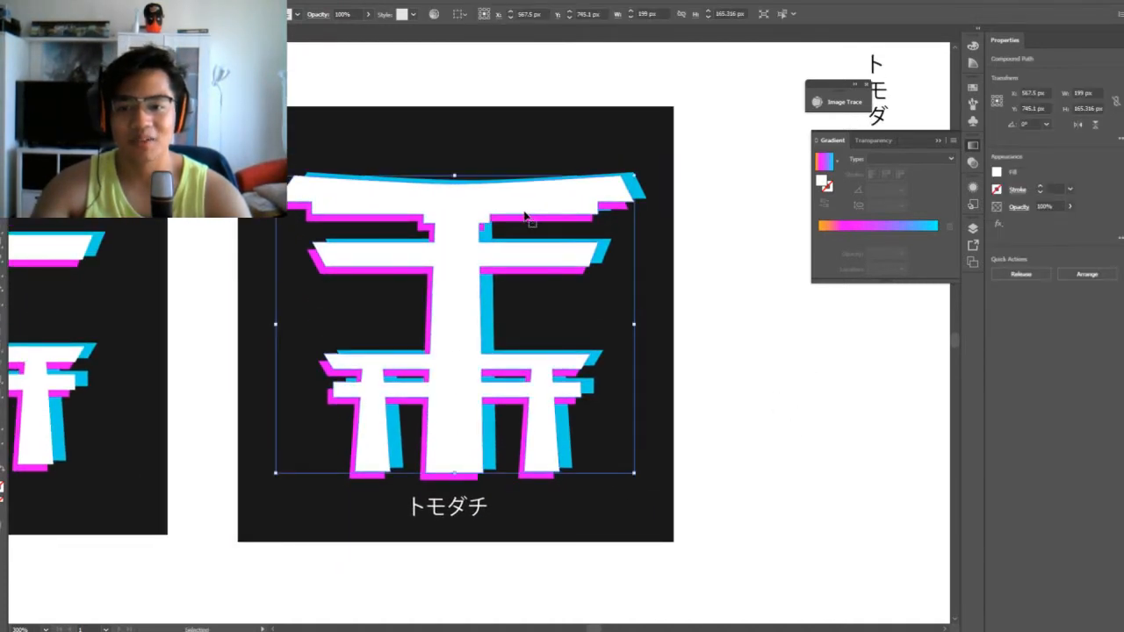
{"action": "left_click", "coordinate": [525, 219], "text": "shift"}
{"action": "left_click", "coordinate": [635, 190], "text": "shift"}
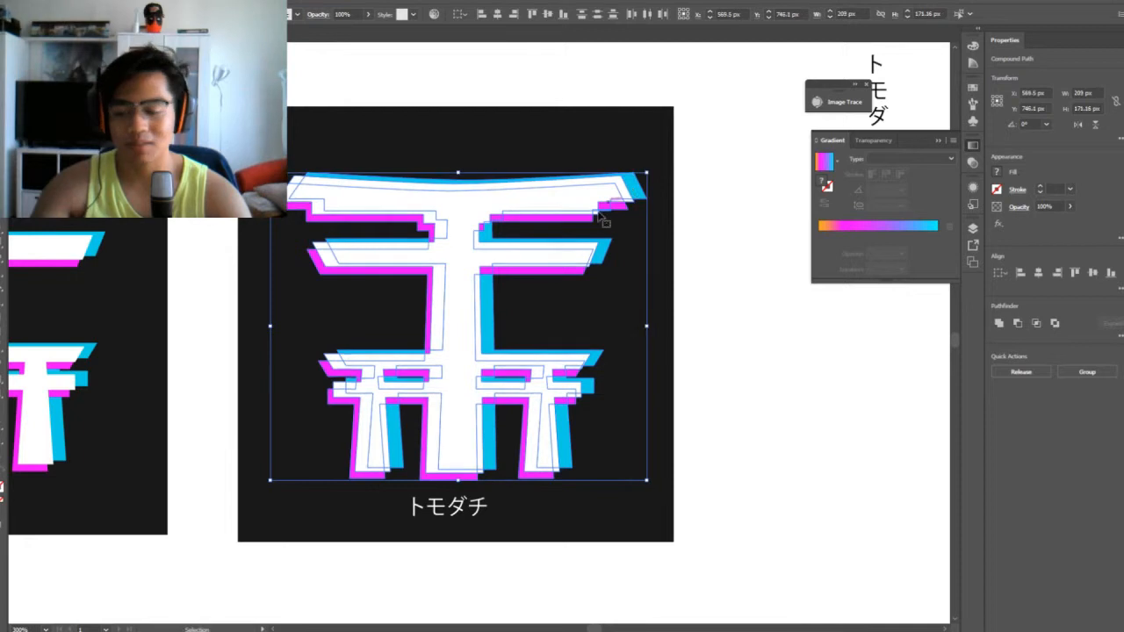
{"action": "key", "text": "ctrl+g"}
{"action": "key", "text": "v"}
Raise the grouped gate about 16 px within its dark square, keeping it roughly centred horizontally
{"action": "left_click_drag", "start_coordinate": [451, 307], "coordinate": [443, 270]}
{"action": "key", "text": "Right"}
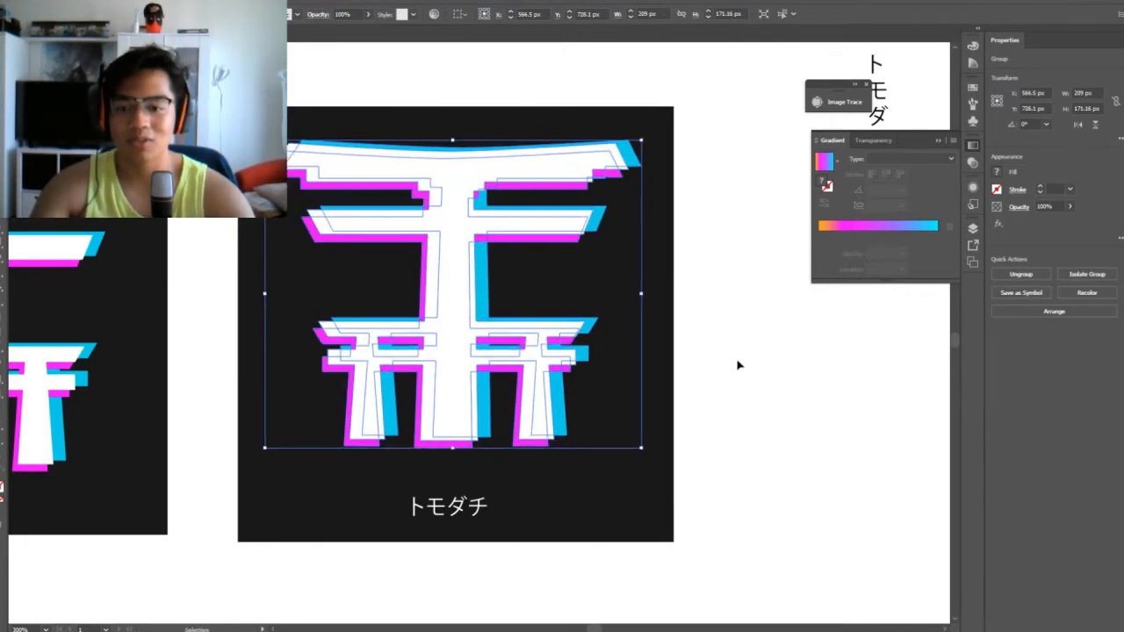
{"action": "key", "text": "Down"}
{"action": "key", "text": "Down"}
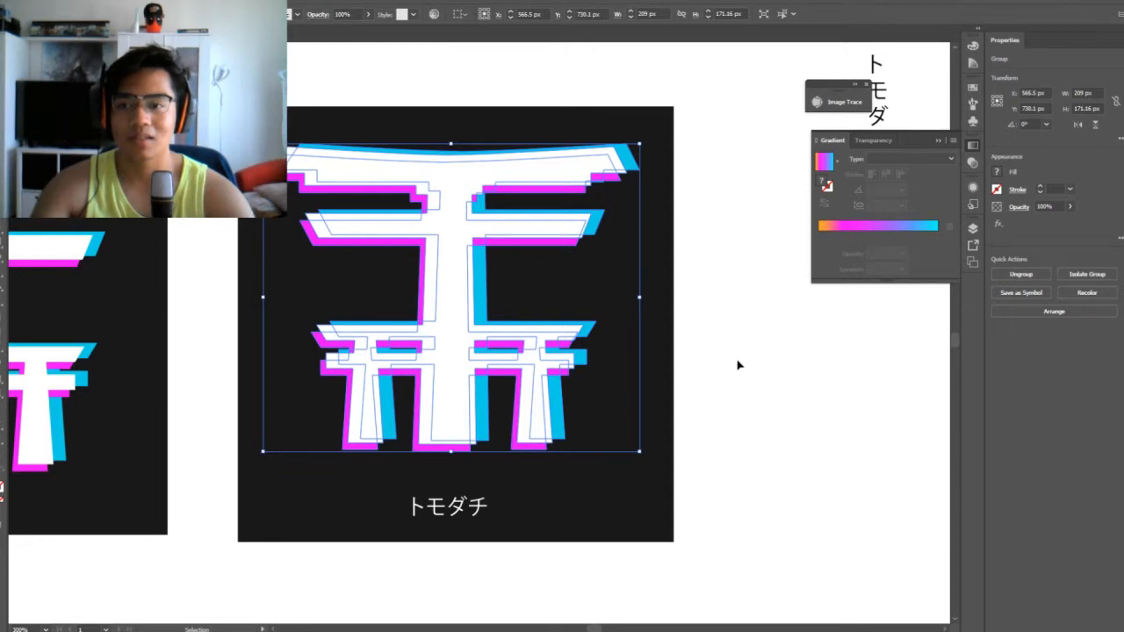
{"action": "left_click", "coordinate": [835, 330]}
{"action": "left_click", "coordinate": [484, 170]}
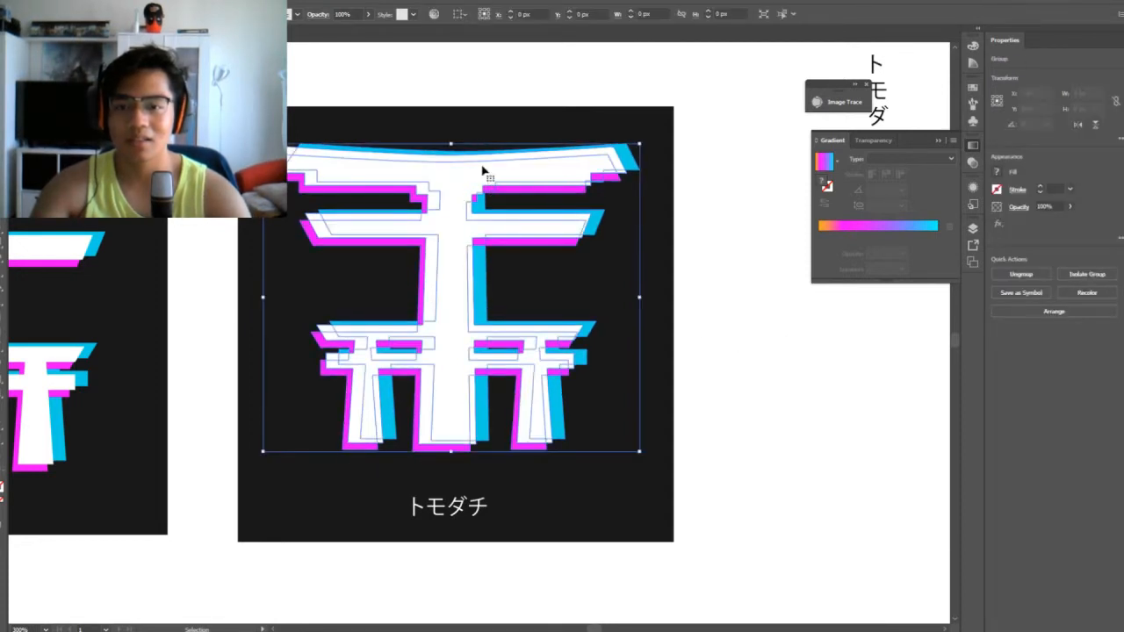
{"action": "left_click", "coordinate": [805, 359]}
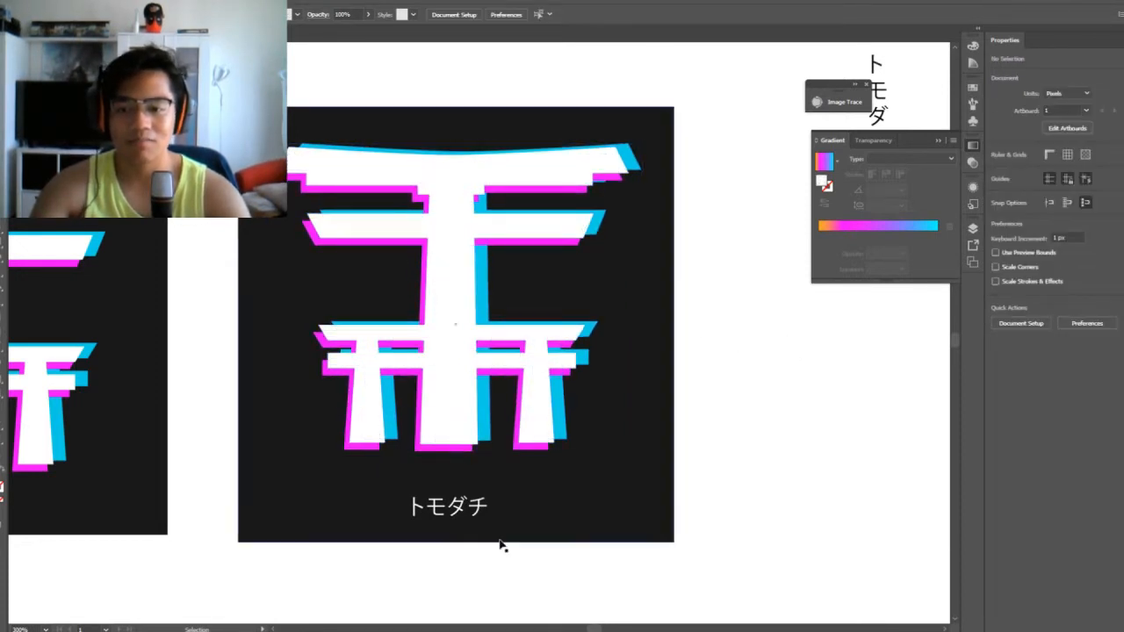
Enlarge the white トモダチ lettering to about 94 × 26 px and shift it up 3 px toward the gate
{"action": "left_click", "coordinate": [438, 521]}
{"action": "left_click_drag", "start_coordinate": [461, 520], "coordinate": [535, 537]}
{"action": "left_click", "coordinate": [721, 506]}
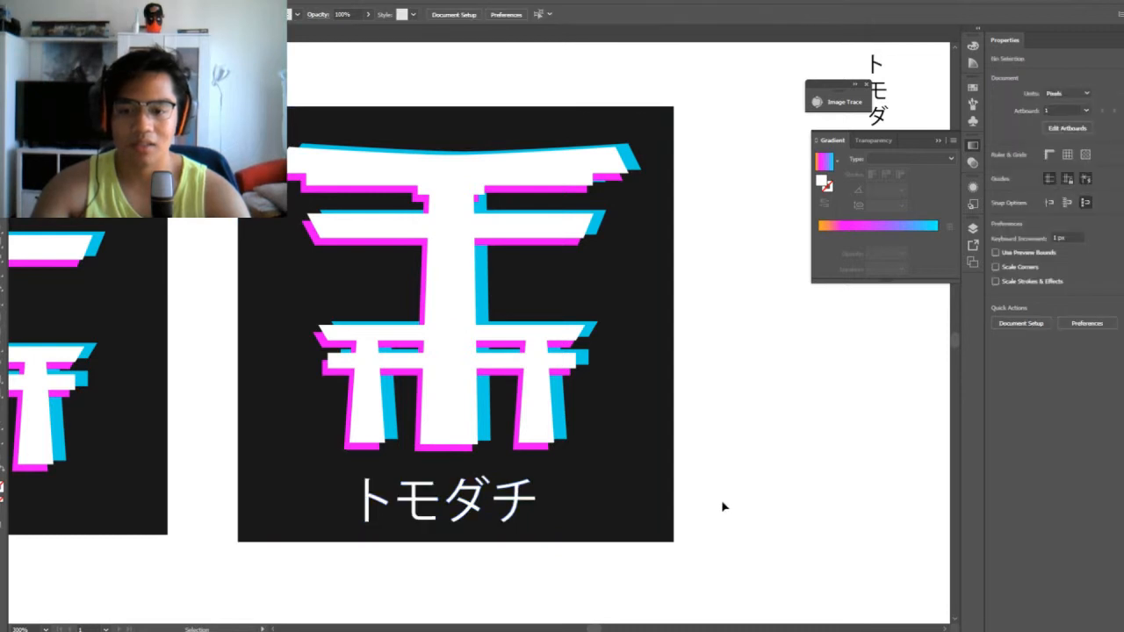
{"action": "left_click", "coordinate": [468, 497]}
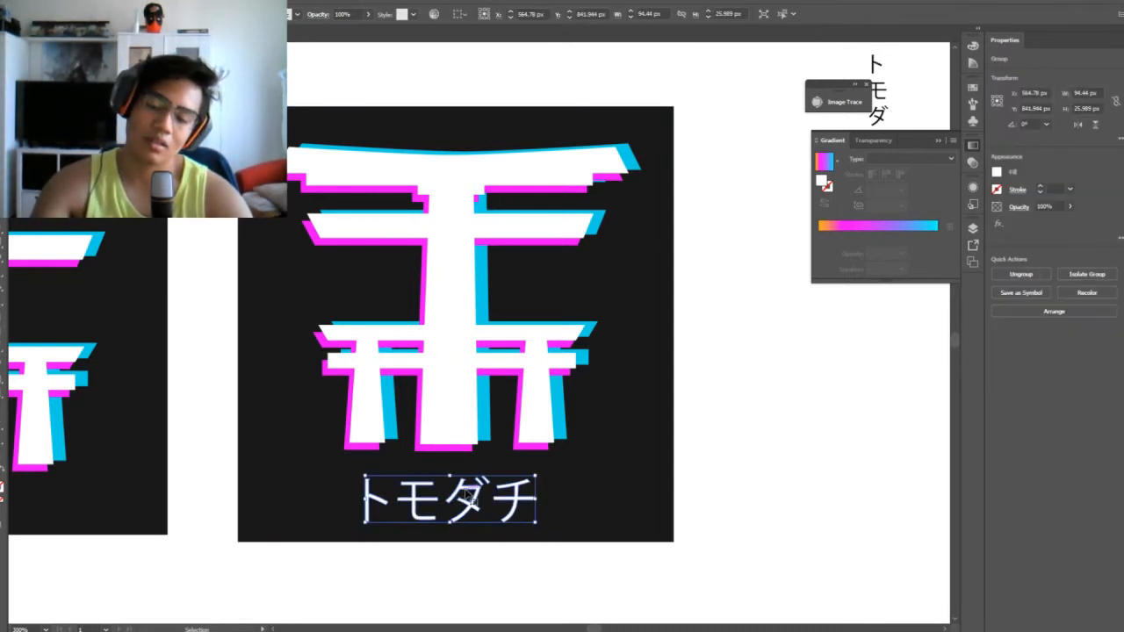
{"action": "left_click_drag", "start_coordinate": [468, 497], "coordinate": [469, 494]}
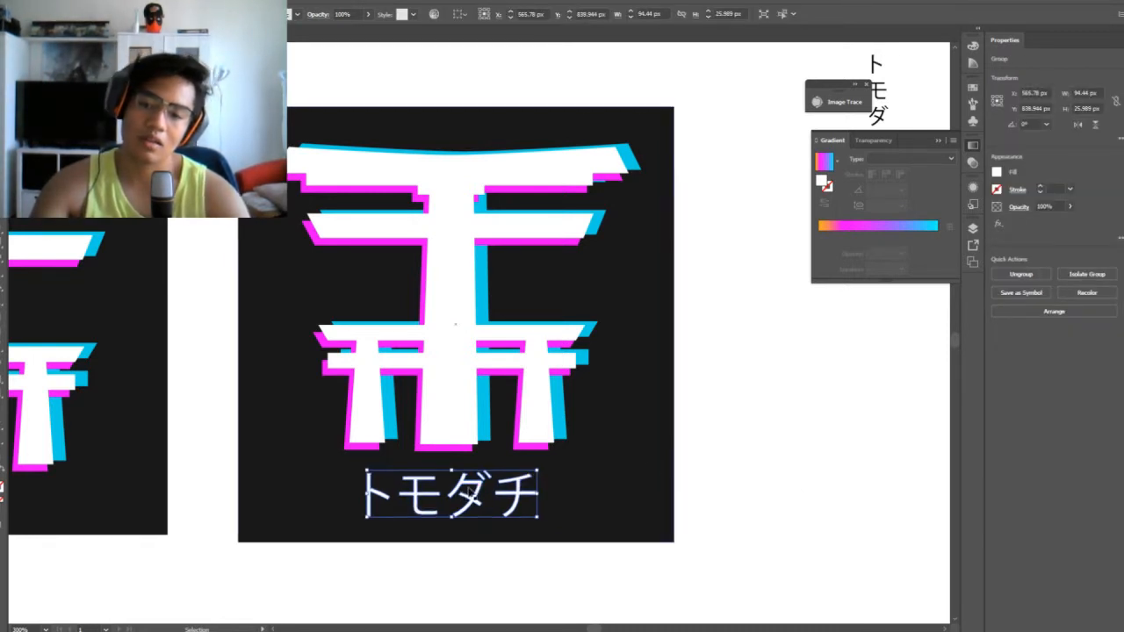
{"action": "left_click", "coordinate": [755, 437]}
Shrink the white トモダチ lettering about its centre to a little over half its width
{"action": "key", "text": "ctrl+minus"}
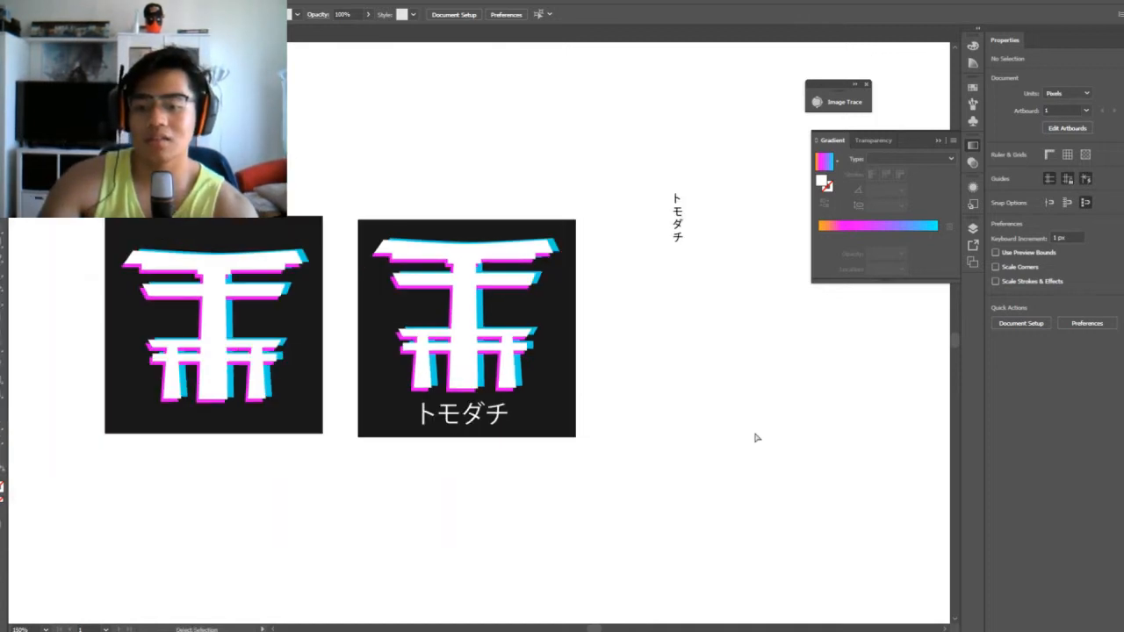
{"action": "key", "text": "ctrl+minus"}
{"action": "key", "text": "ctrl+equal"}
{"action": "key", "text": "ctrl+equal"}
{"action": "key", "text": "ctrl+minus"}
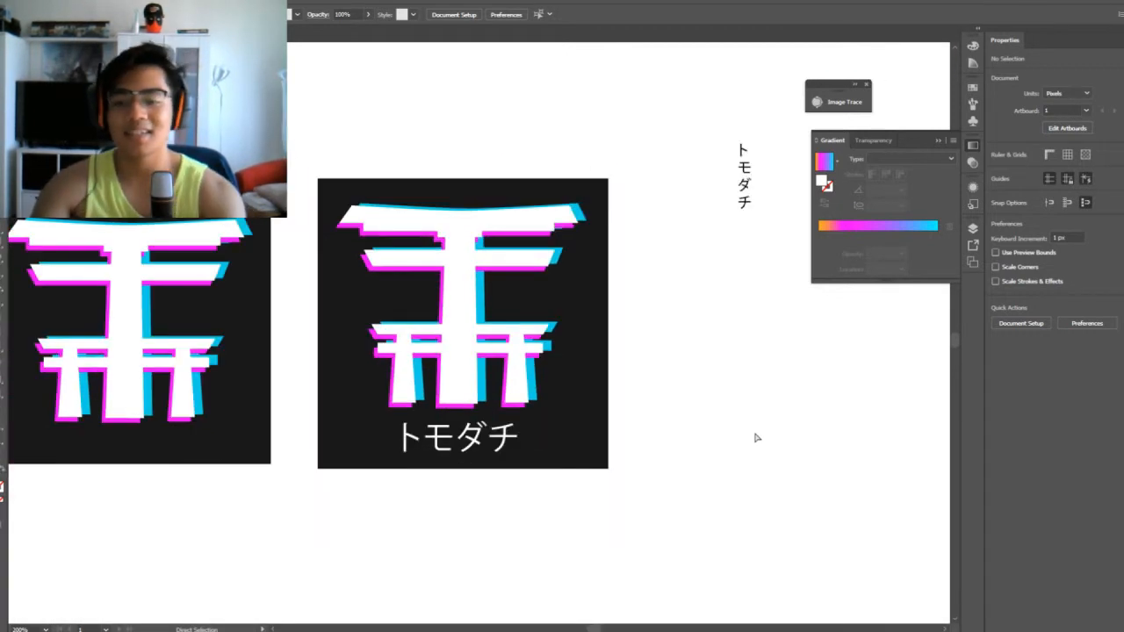
{"action": "key", "text": "v"}
{"action": "left_click", "coordinate": [449, 448]}
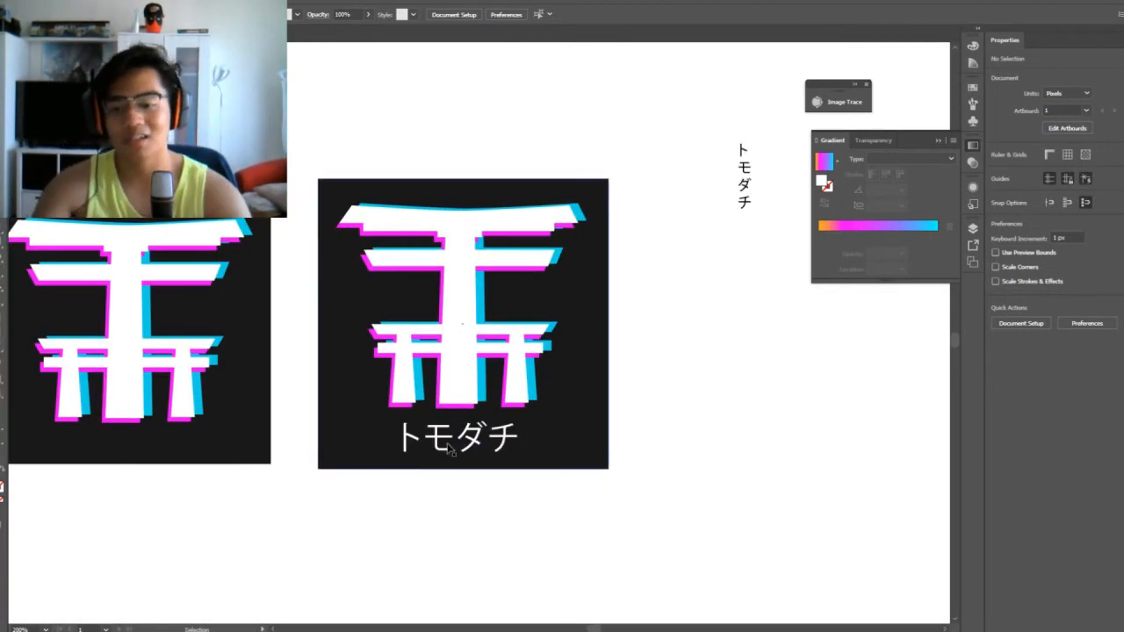
{"action": "left_click", "coordinate": [450, 448]}
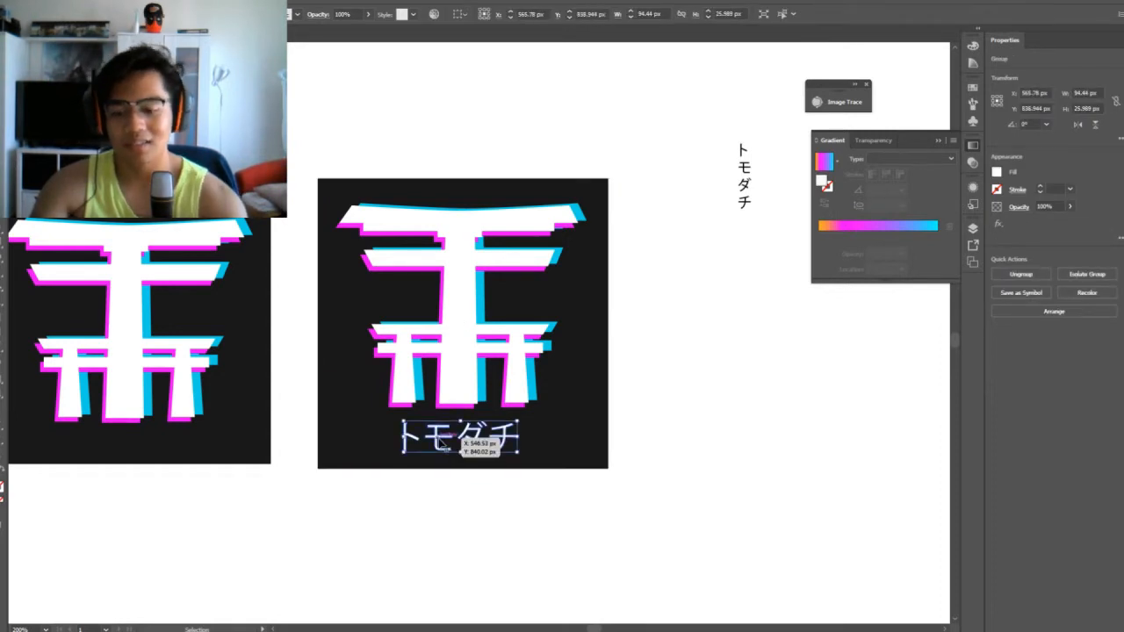
{"action": "key", "text": "ctrl+equal"}
{"action": "key", "text": "ctrl+equal"}
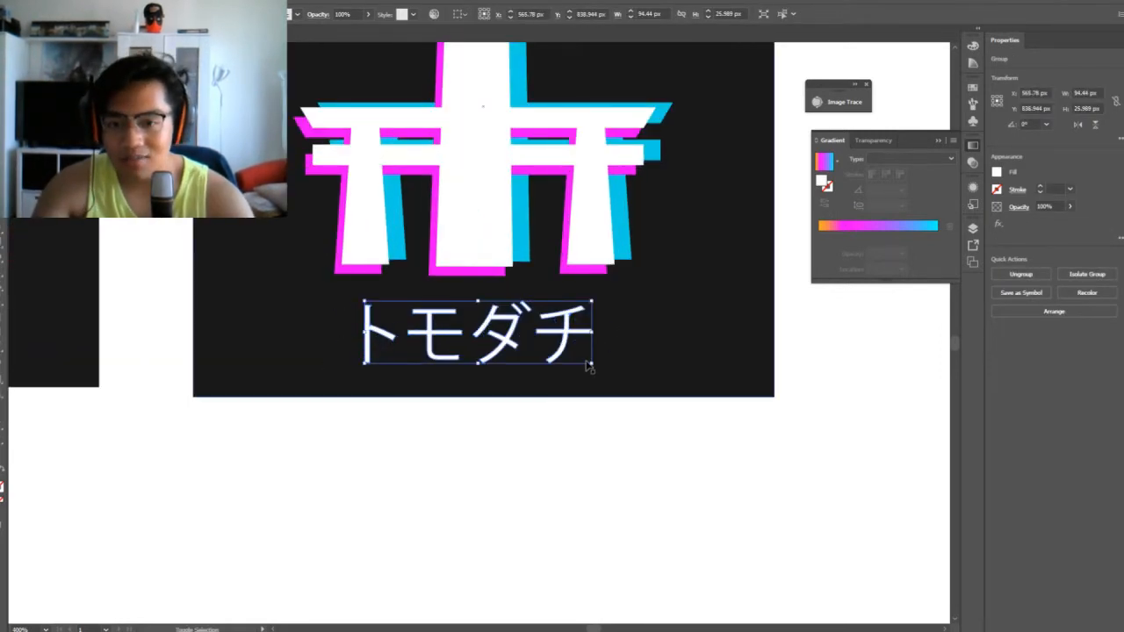
{"action": "left_click_drag", "start_coordinate": [590, 368], "coordinate": [600, 369]}
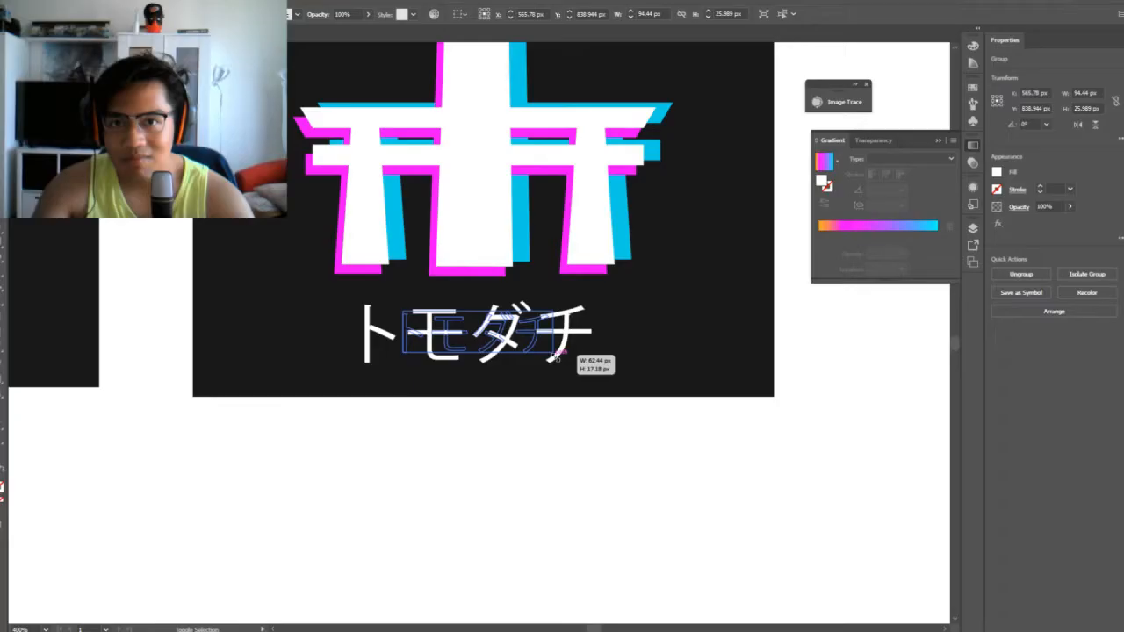
{"action": "left_click_drag", "start_coordinate": [554, 355], "coordinate": [542, 352]}
{"action": "left_click", "coordinate": [692, 453]}
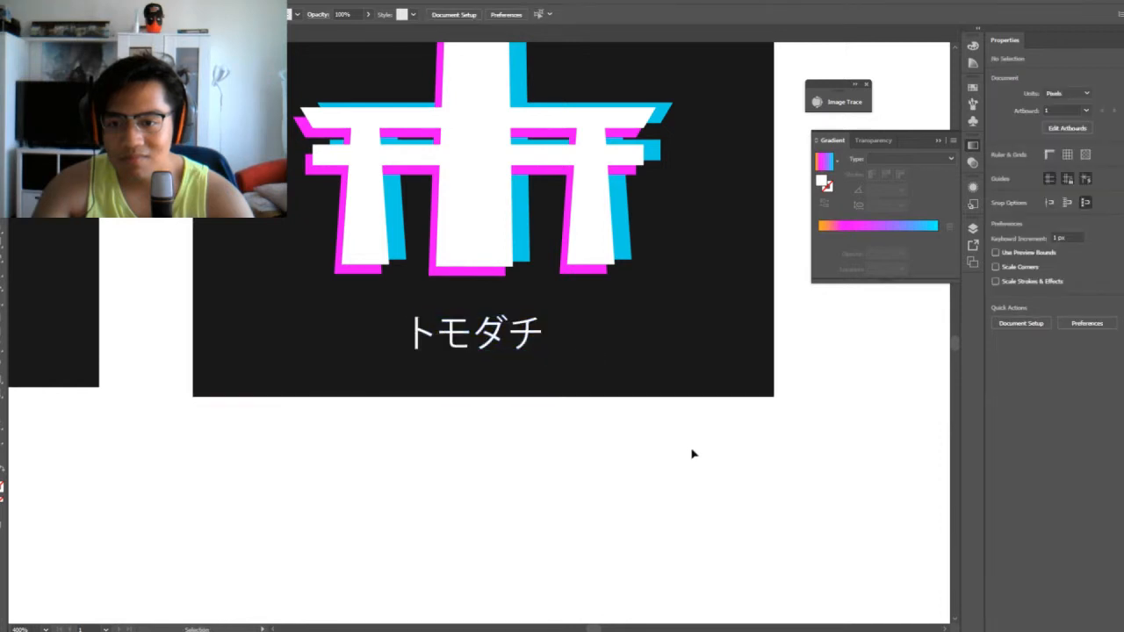
Compare the plain gate square with the lettered variant and check the lettering's size against its gate
{"action": "key", "text": "ctrl+minus"}
{"action": "key", "text": "ctrl+minus"}
{"action": "key", "text": "ctrl+plus"}
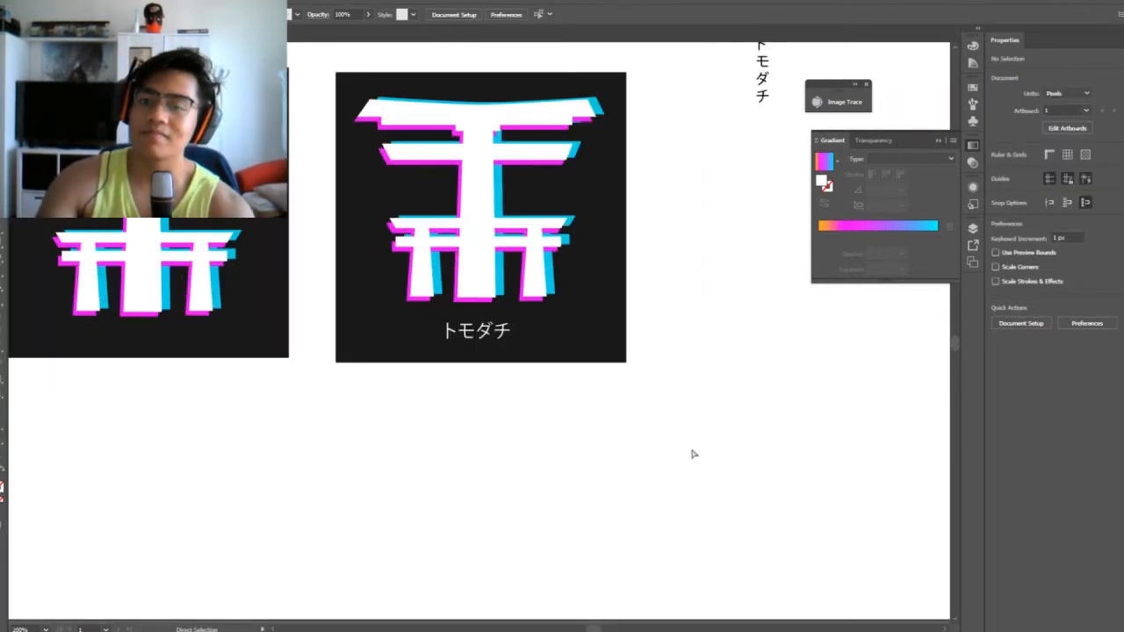
{"action": "key", "text": "ctrl+minus"}
{"action": "key", "text": "ctrl+minus"}
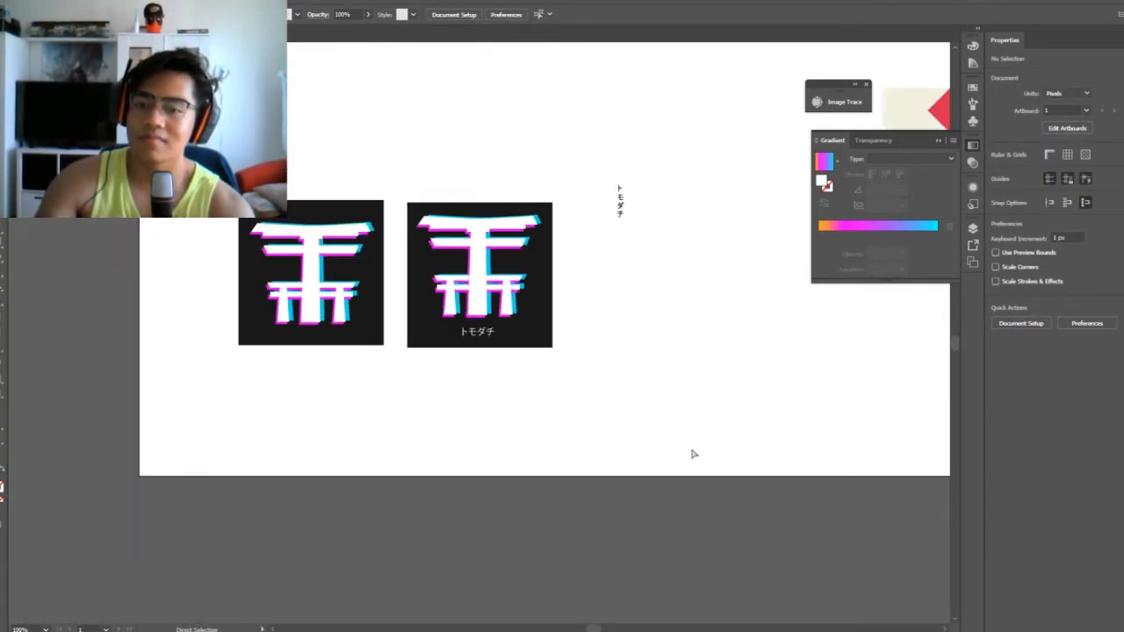
{"action": "key", "text": "ctrl+plus"}
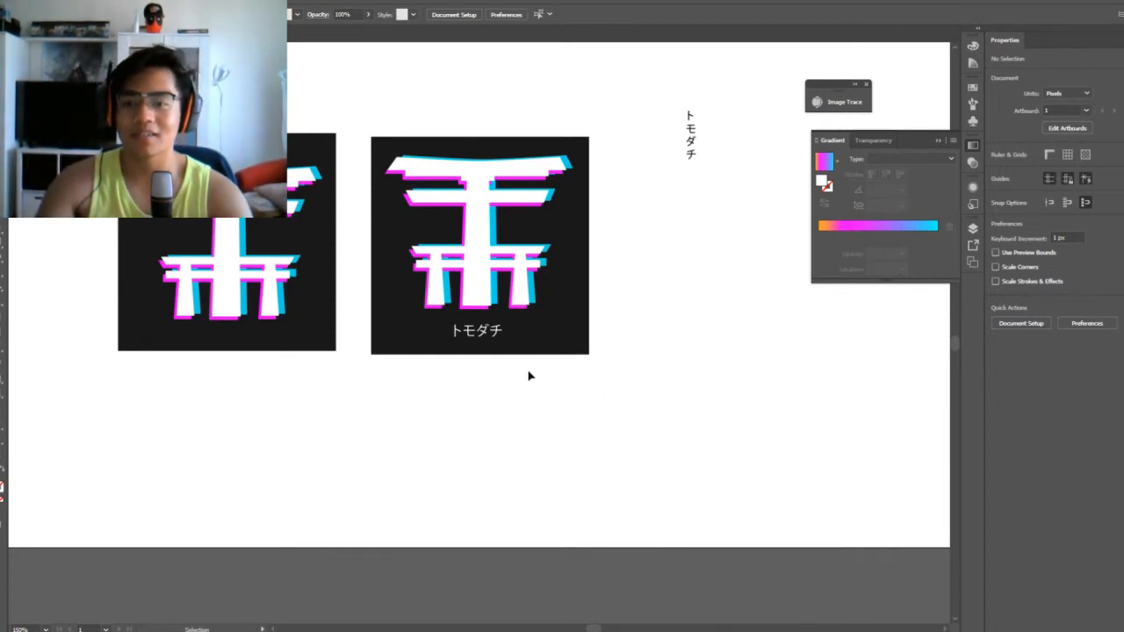
{"action": "left_click_drag", "start_coordinate": [424, 98], "coordinate": [619, 432]}
{"action": "left_click", "coordinate": [620, 373]}
{"action": "left_click_drag", "start_coordinate": [413, 93], "coordinate": [612, 482]}
{"action": "left_click", "coordinate": [612, 482]}
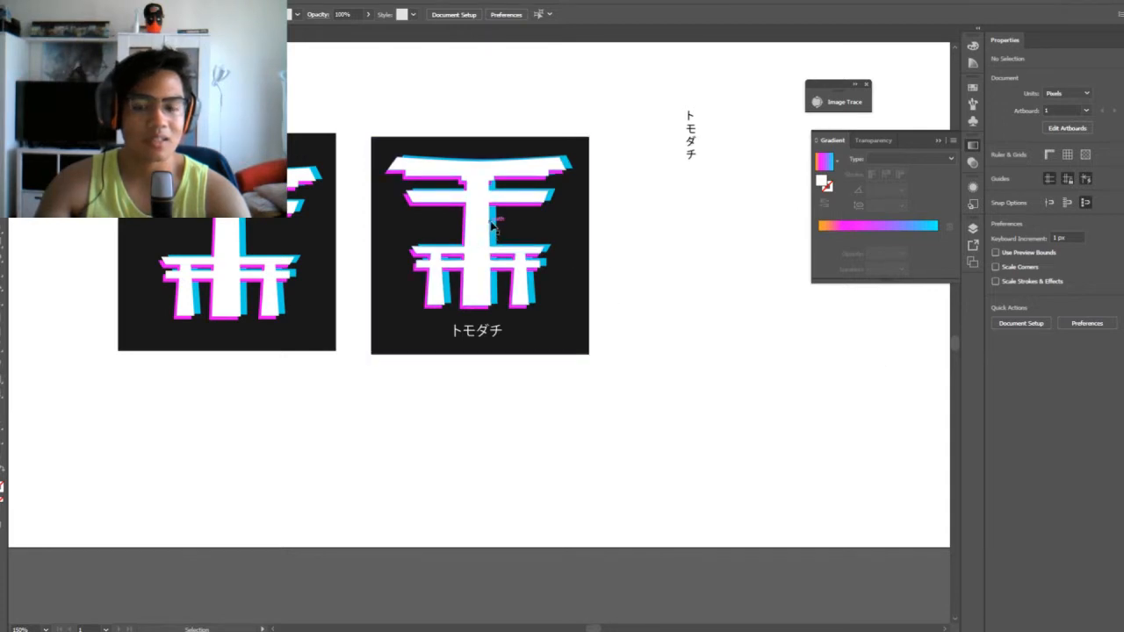
Ungroup the lettered variant's white gate from its magenta and cyan shadows
{"action": "key", "text": "ctrl+plus"}
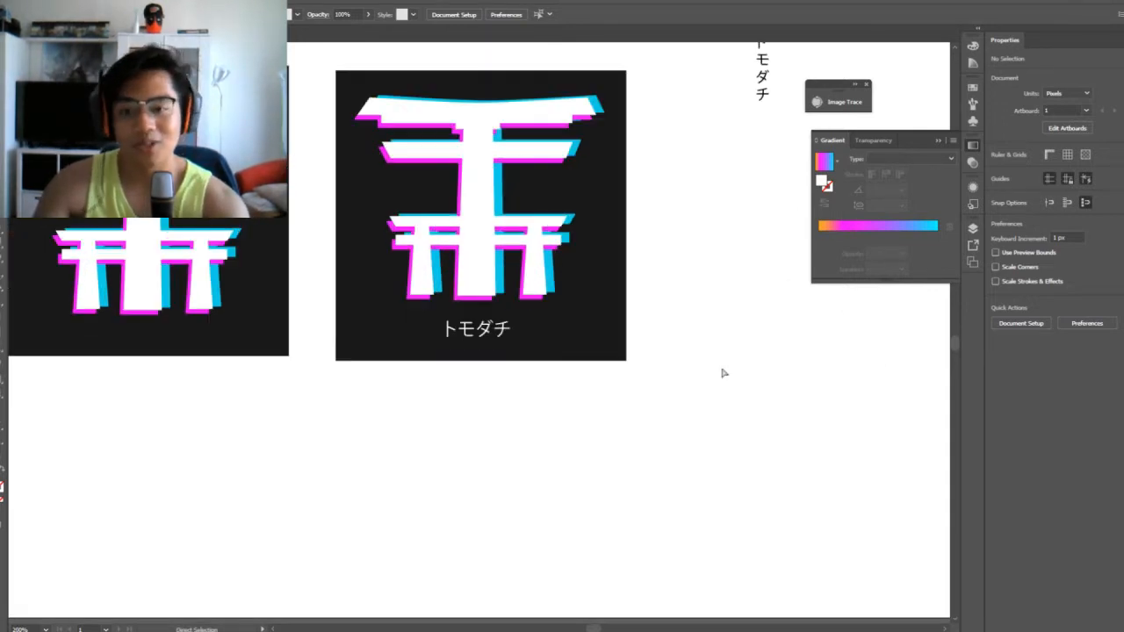
{"action": "key", "text": "ctrl+plus"}
{"action": "key", "text": "ctrl+plus"}
{"action": "left_click", "coordinate": [523, 232]}
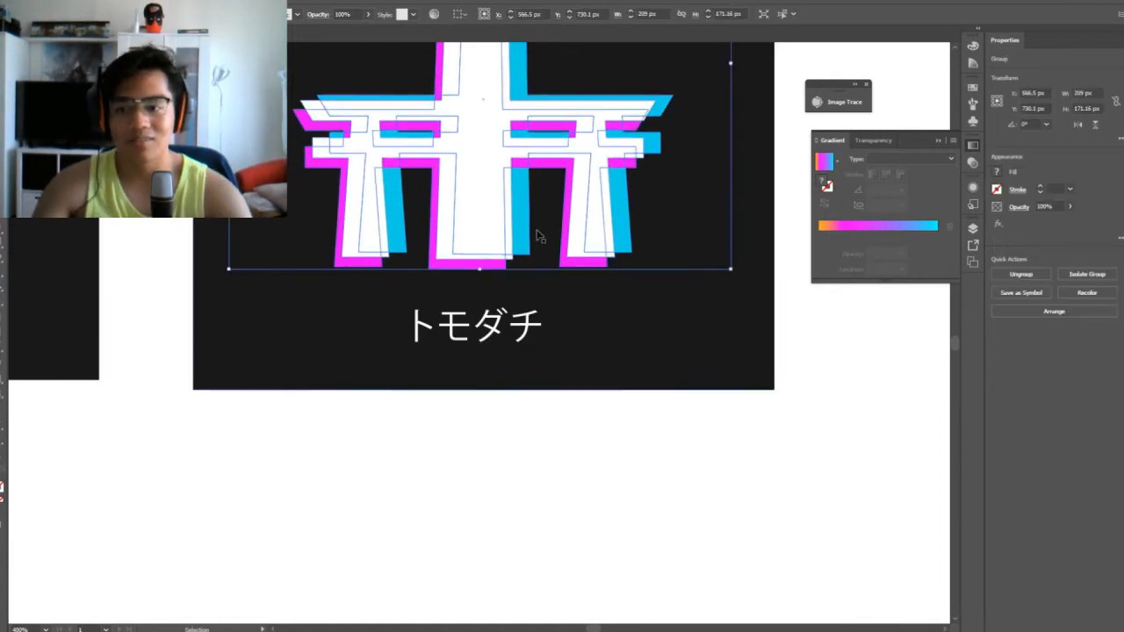
{"action": "right_click", "coordinate": [488, 211]}
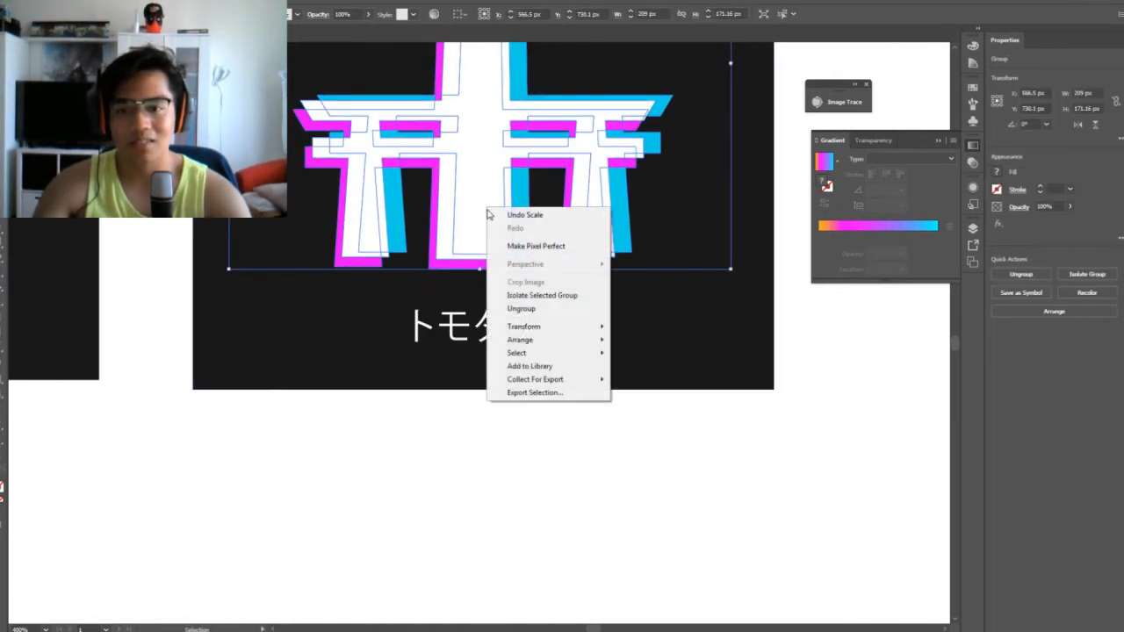
{"action": "left_click", "coordinate": [531, 309]}
{"action": "left_click", "coordinate": [685, 396]}
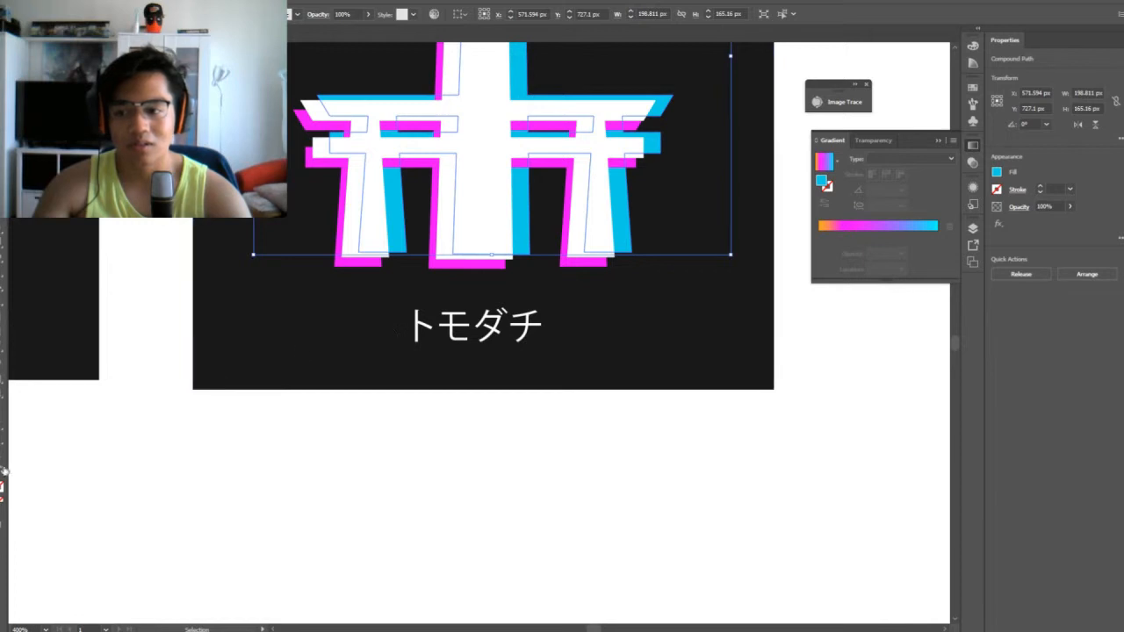
Brighten the fill of the lettered variant's cyan shadow to 00F3FF
{"action": "double_click", "coordinate": [1, 481]}
{"action": "left_click_drag", "start_coordinate": [520, 276], "coordinate": [530, 257]}
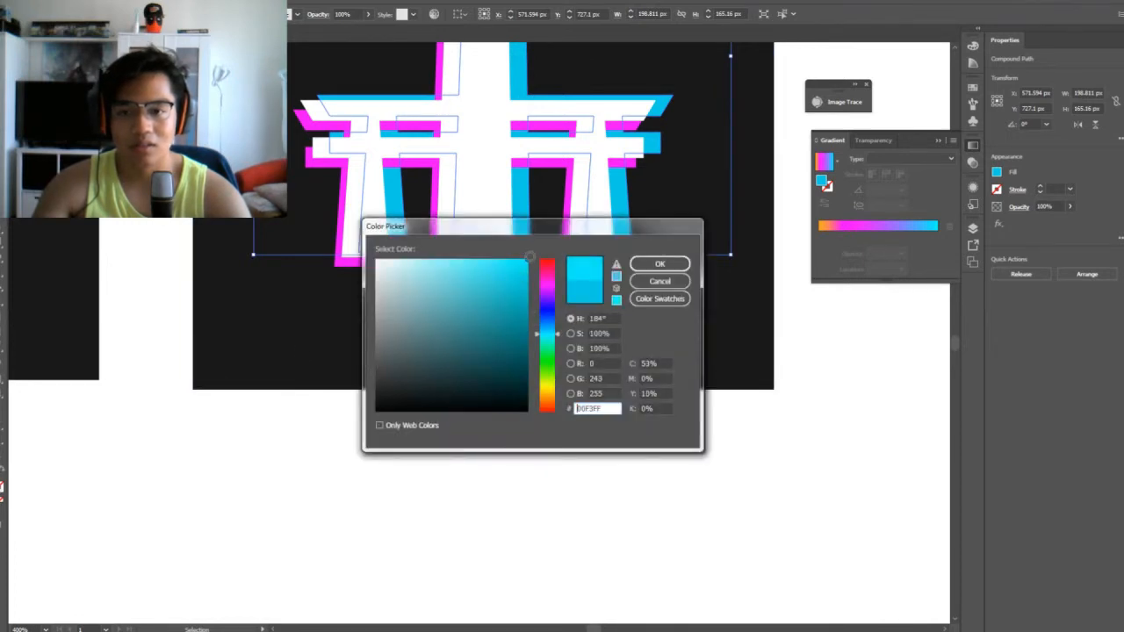
{"action": "left_click", "coordinate": [655, 264]}
{"action": "left_click", "coordinate": [669, 419]}
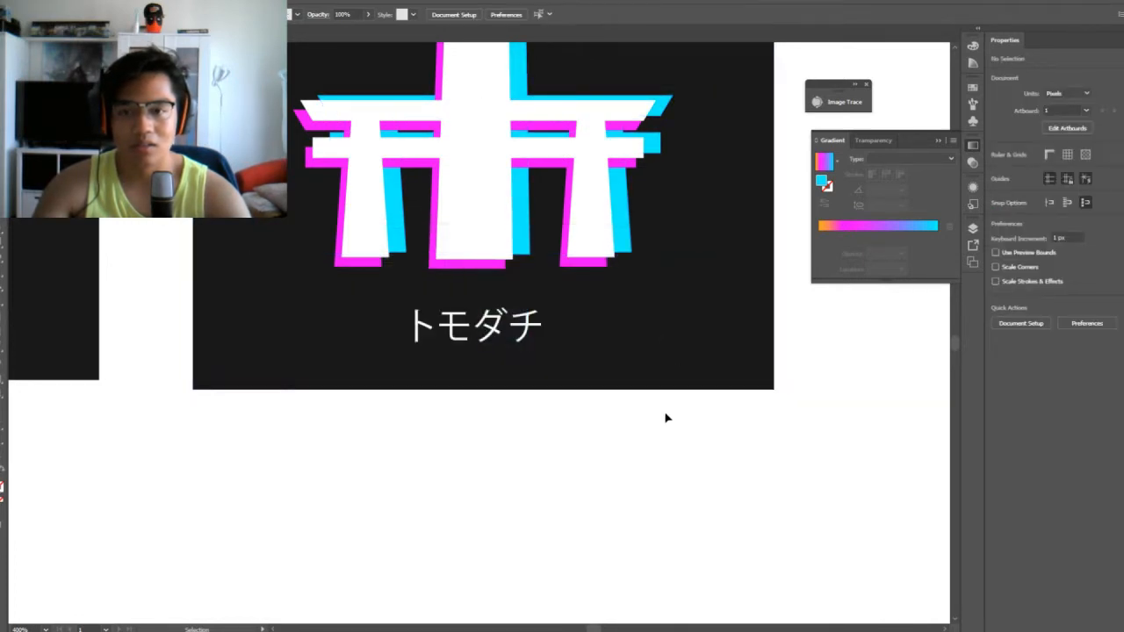
Brighten the fill of the lettered variant's magenta shadow to FF00F9
{"action": "scroll", "coordinate": [665, 418], "scroll_direction": "up", "scroll_amount": 5}
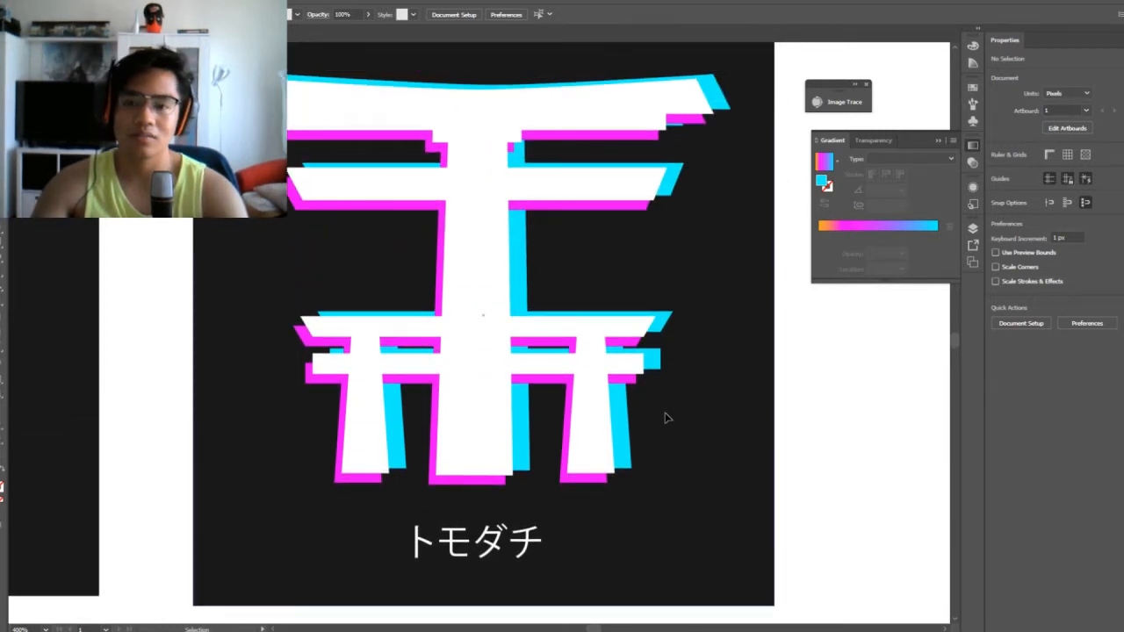
{"action": "scroll", "coordinate": [666, 418], "scroll_direction": "up", "scroll_amount": 1}
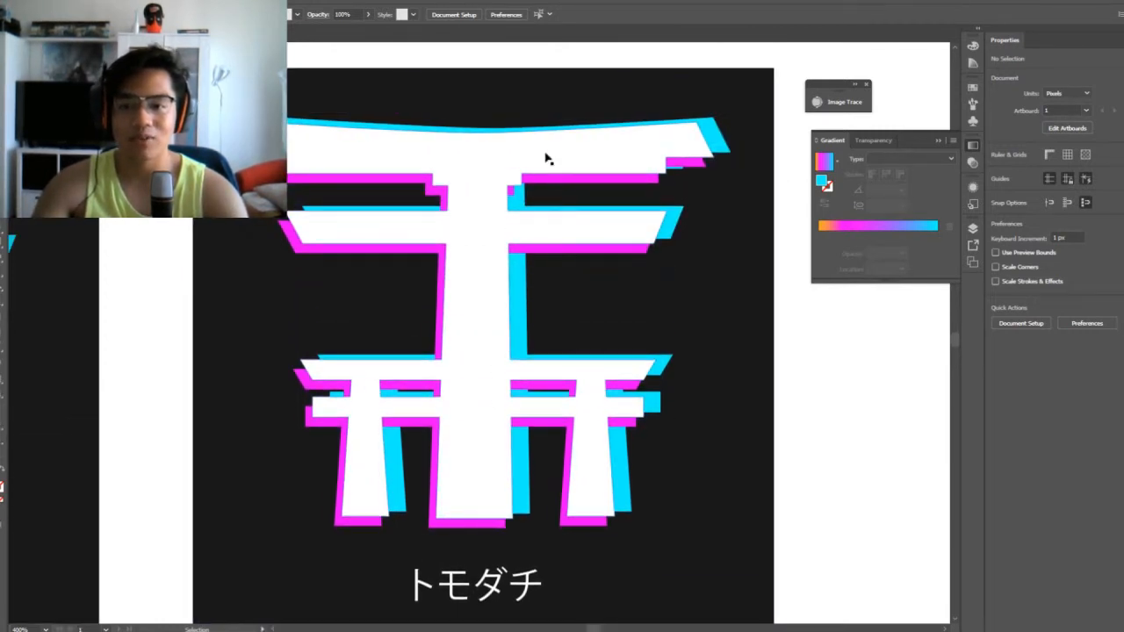
{"action": "left_click", "coordinate": [555, 255]}
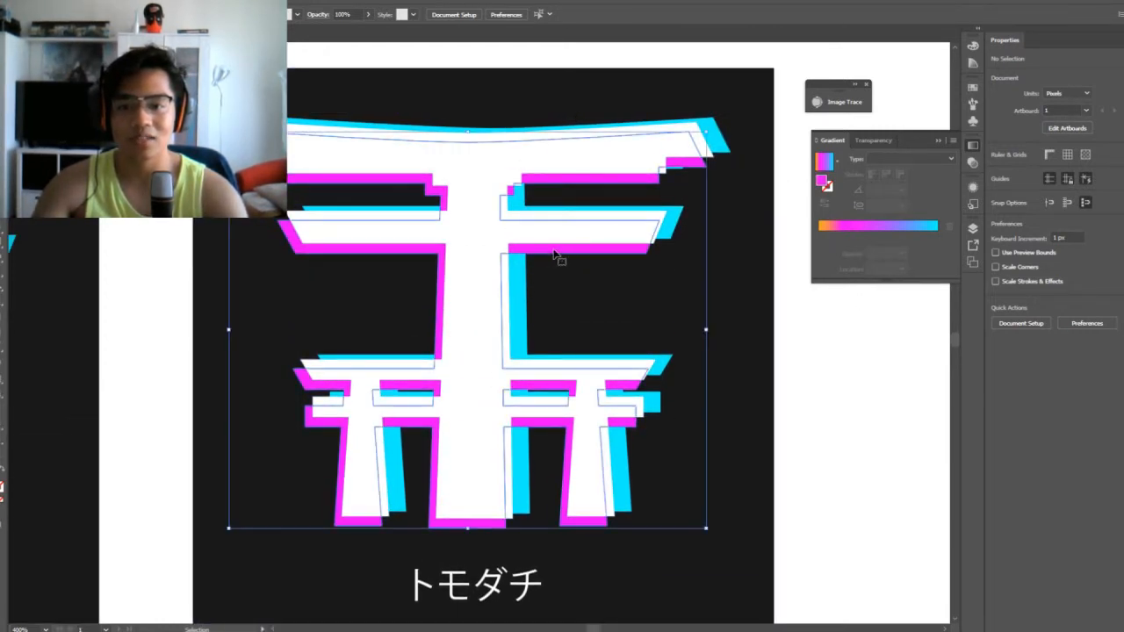
{"action": "double_click", "coordinate": [2, 483]}
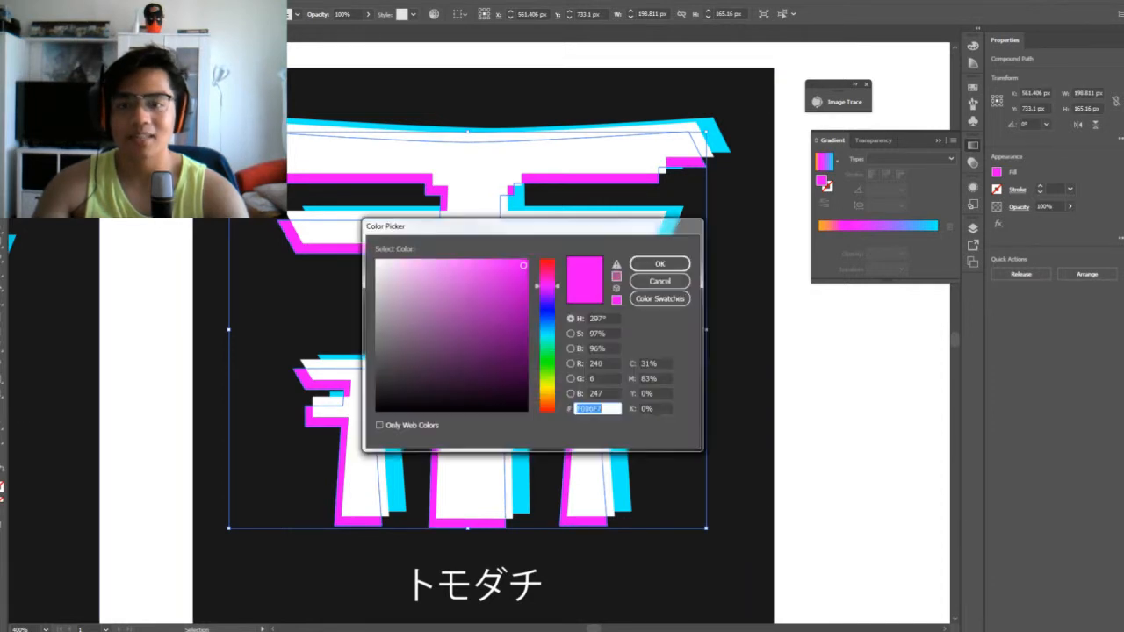
{"action": "left_click_drag", "start_coordinate": [524, 266], "coordinate": [530, 250]}
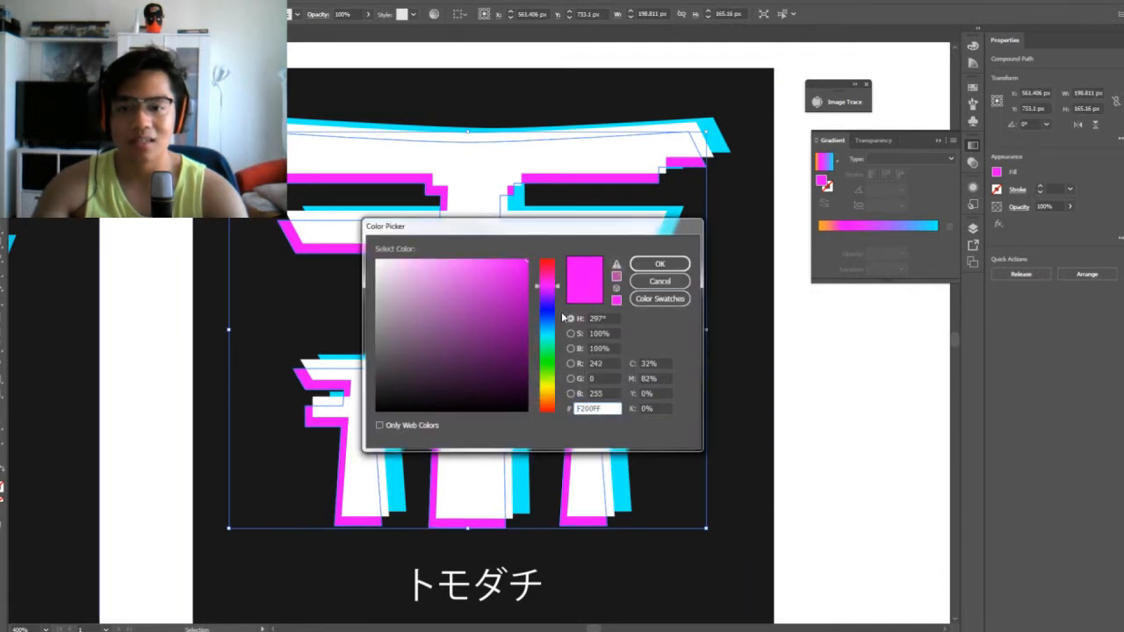
{"action": "left_click", "coordinate": [660, 263]}
{"action": "left_click", "coordinate": [841, 333]}
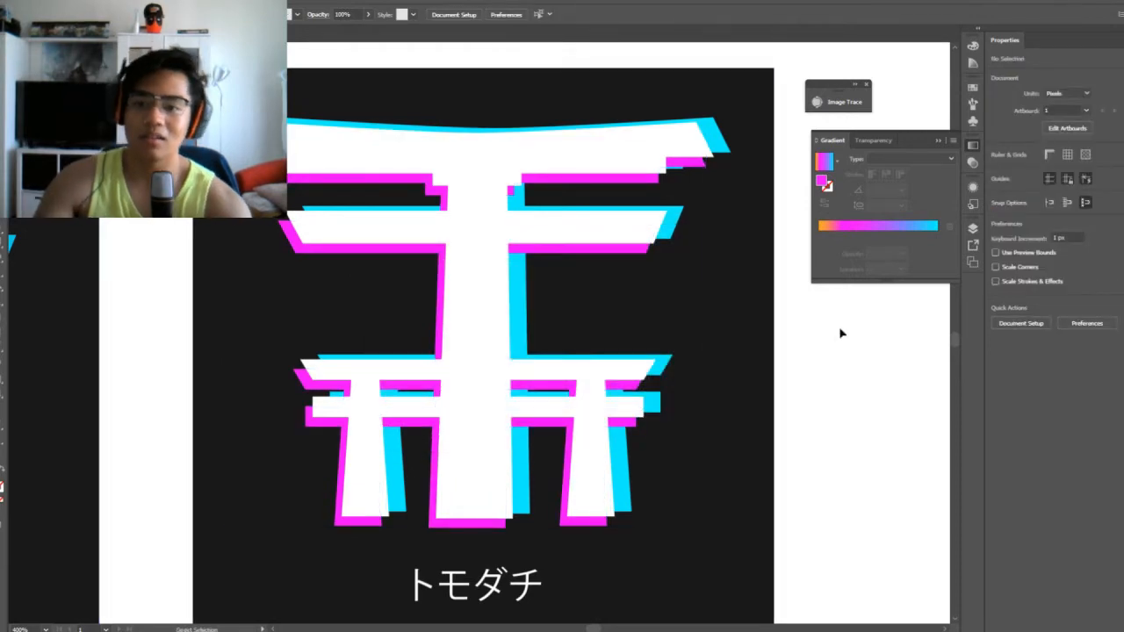
Tighten both shadows of the lettered variant against the white gate, nudging the cyan one 5 px left and 1 px down
{"action": "key", "text": "ctrl+minus"}
{"action": "key", "text": "ctrl+minus"}
{"action": "key", "text": "ctrl+minus"}
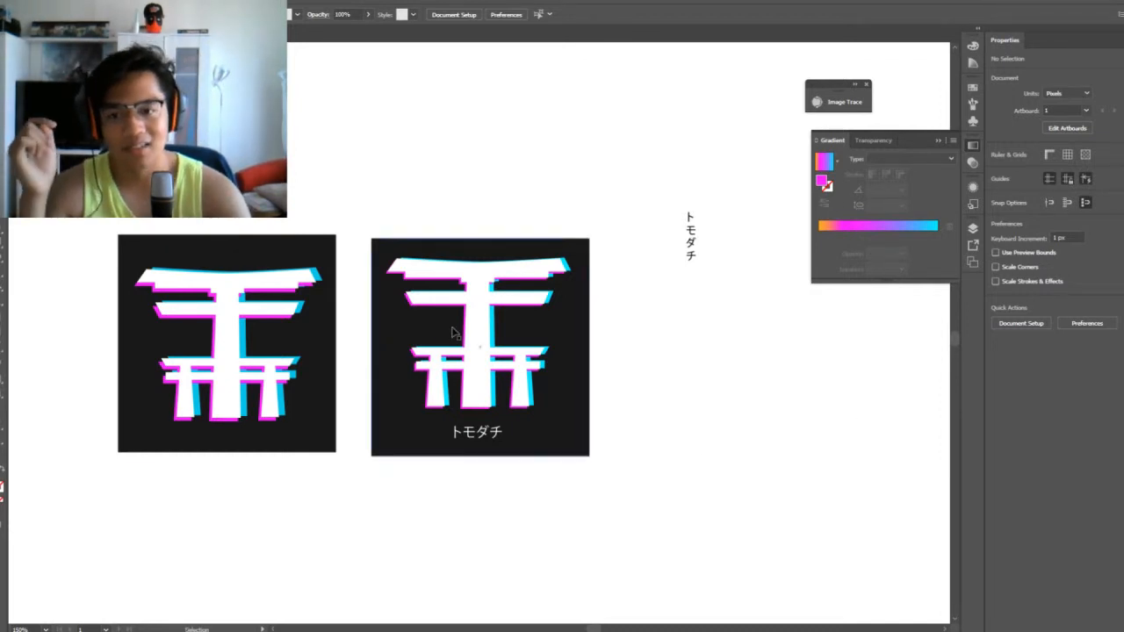
{"action": "left_click", "coordinate": [505, 325]}
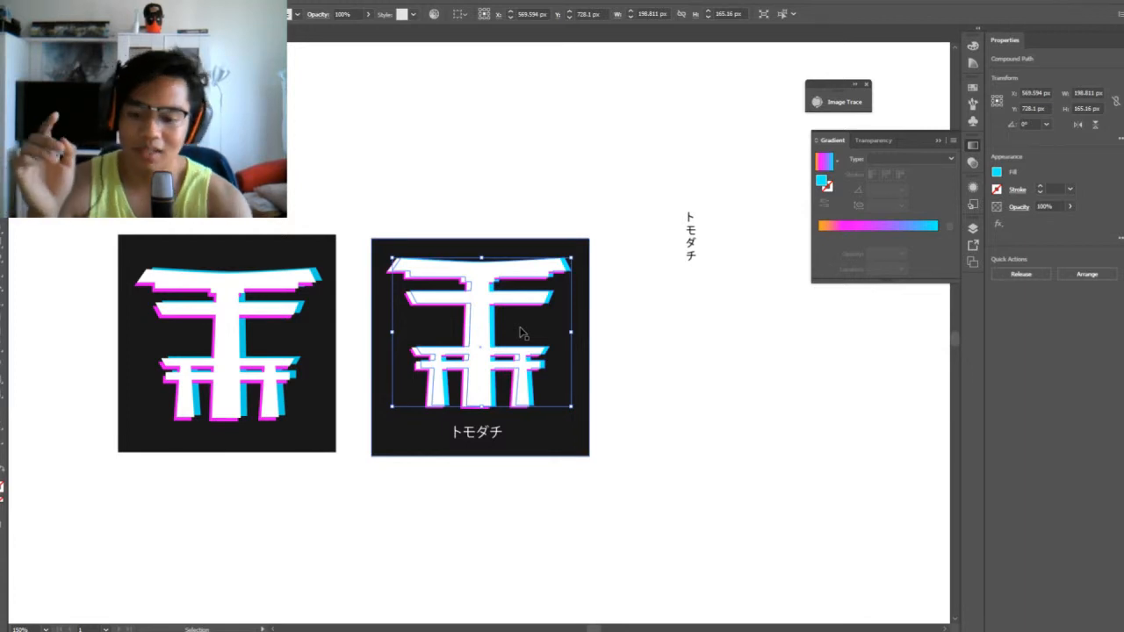
{"action": "key", "text": "a"}
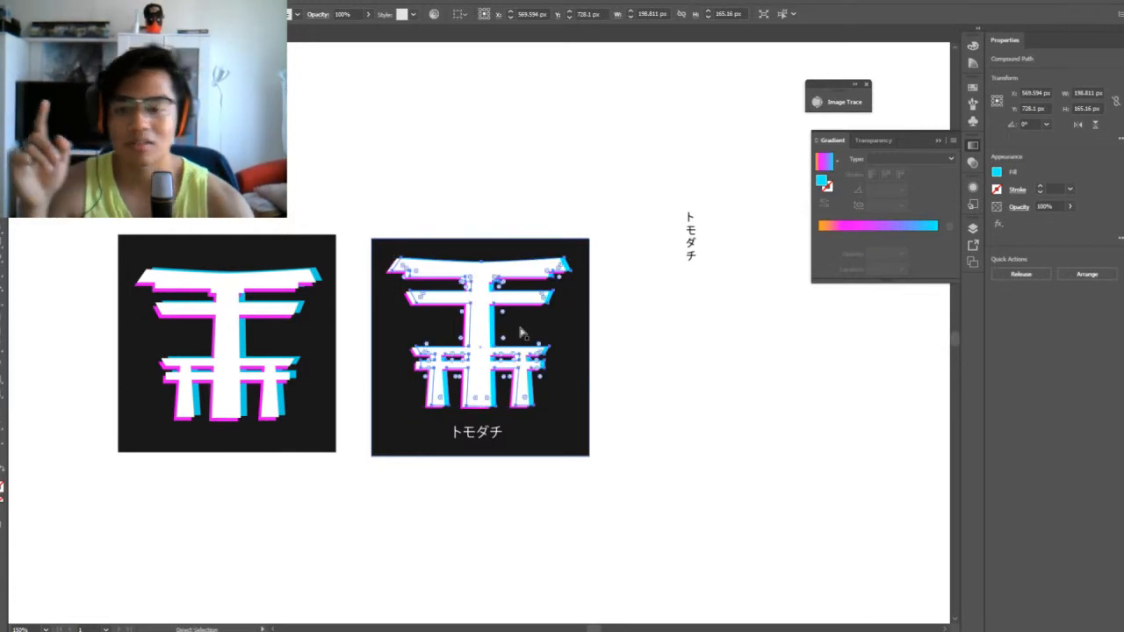
{"action": "key", "text": "ctrl+plus"}
{"action": "key", "text": "ctrl+plus"}
{"action": "key", "text": "ctrl+plus"}
{"action": "key", "text": "v"}
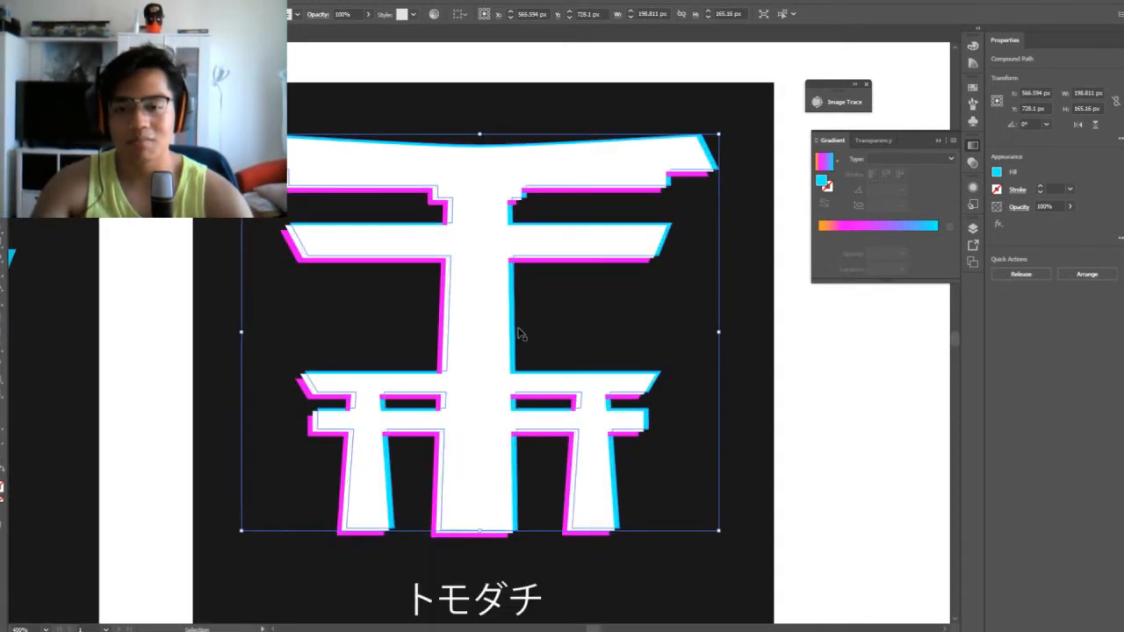
{"action": "left_click", "coordinate": [788, 367]}
Examine the lettered variant's shadow thickness beside the original gate, both from afar and close up
{"action": "key", "text": "ctrl+minus"}
{"action": "key", "text": "ctrl+minus"}
{"action": "key", "text": "ctrl+minus"}
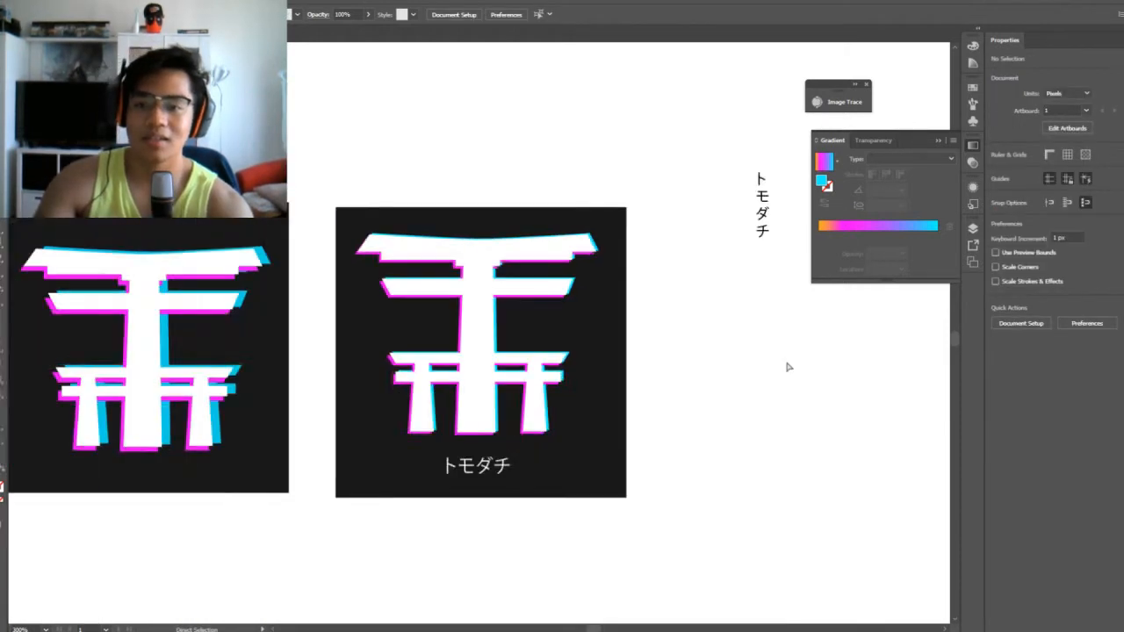
{"action": "key", "text": "ctrl+plus"}
{"action": "key", "text": "ctrl+minus"}
{"action": "key", "text": "ctrl+minus"}
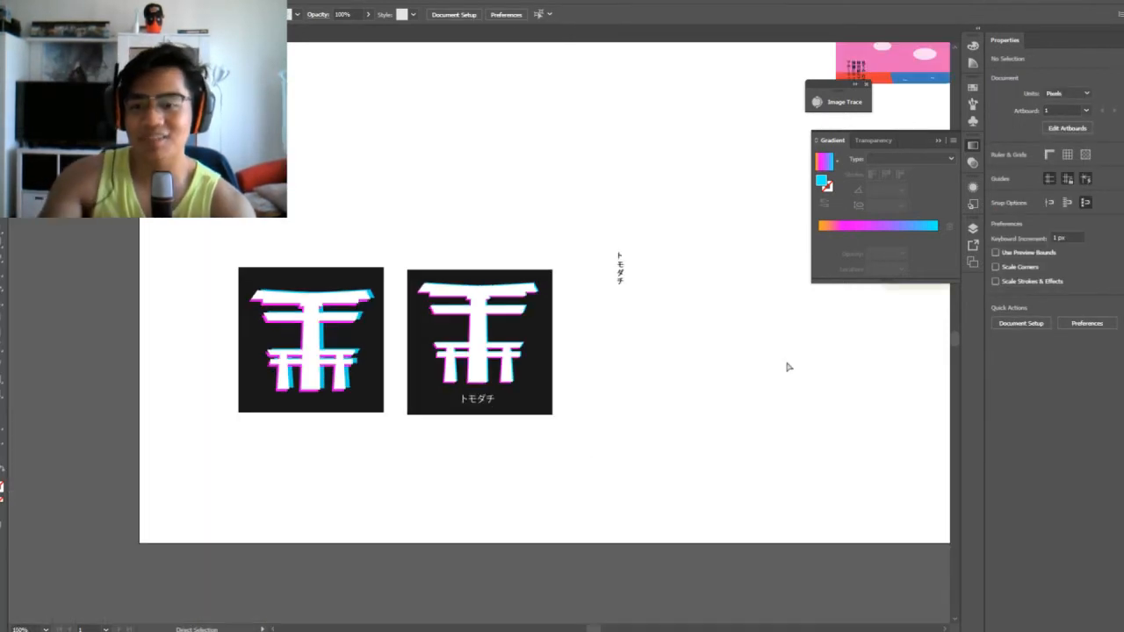
{"action": "key", "text": "ctrl+plus"}
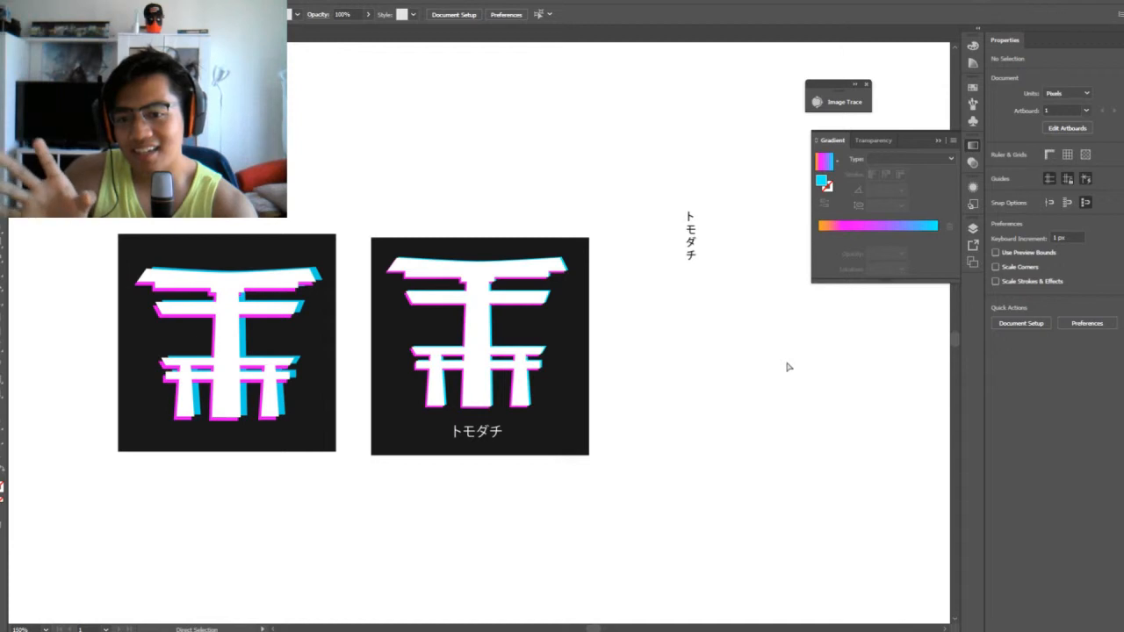
{"action": "key", "text": "ctrl+minus"}
{"action": "key", "text": "ctrl+plus"}
{"action": "key", "text": "ctrl+plus"}
{"action": "key", "text": "ctrl+plus"}
{"action": "key", "text": "ctrl+plus"}
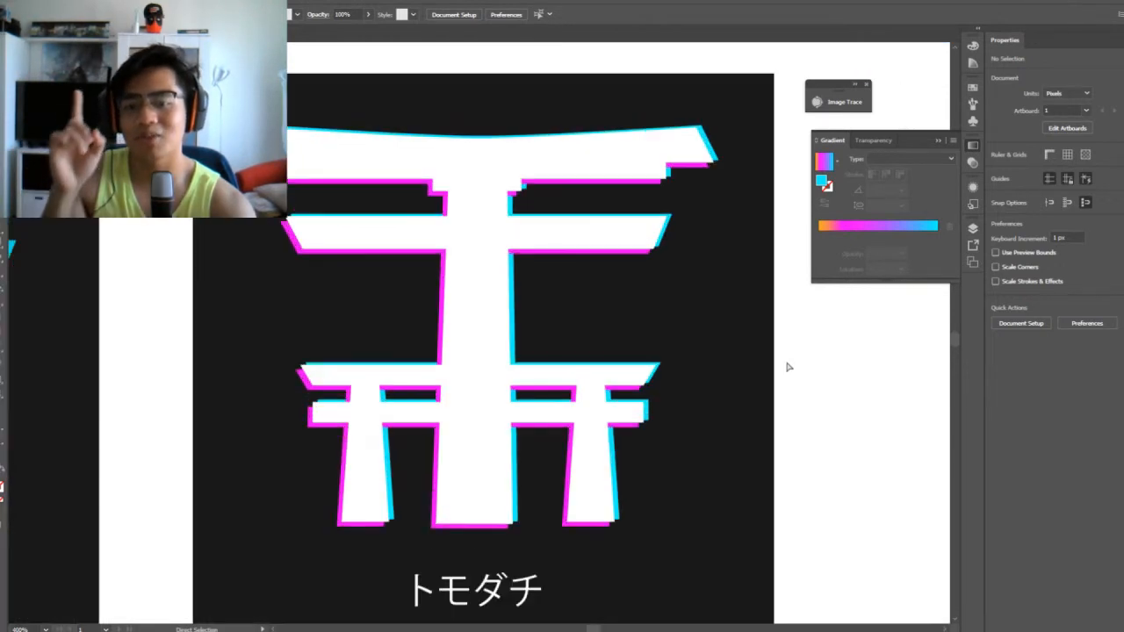
Nudge the lettered variant's cyan shadow 1 px right and 1 px up
{"action": "key", "text": "v"}
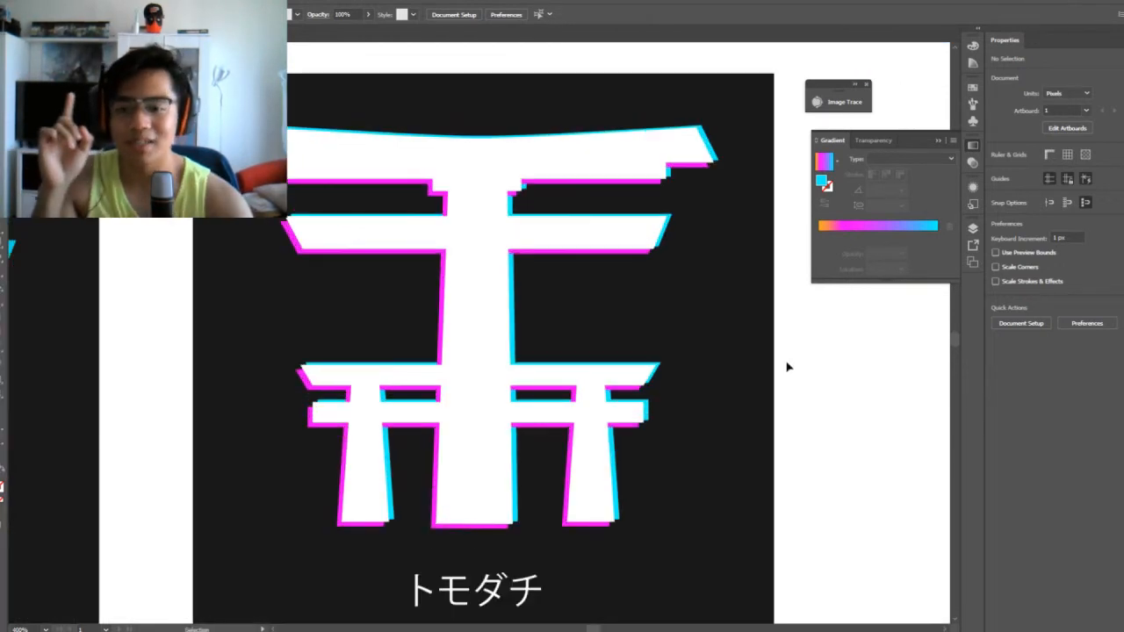
{"action": "left_click", "coordinate": [519, 320]}
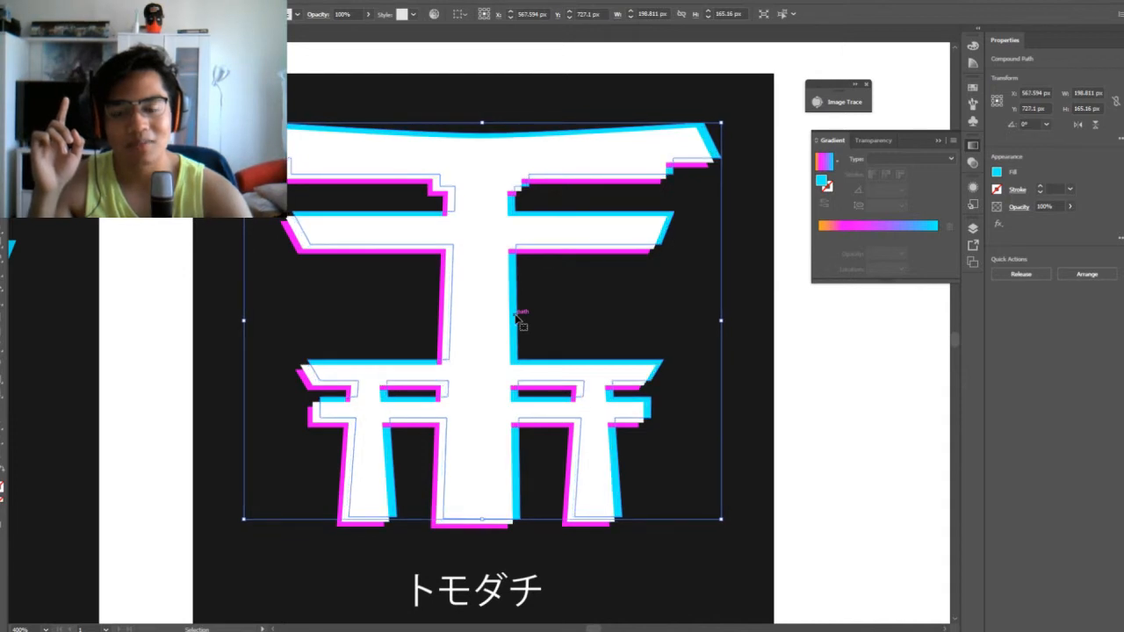
{"action": "left_click", "coordinate": [881, 357]}
Compare the original gate square with the adjusted lettered variant side by side
{"action": "key", "text": "ctrl+minus"}
{"action": "key", "text": "ctrl+minus"}
{"action": "key", "text": "ctrl+minus"}
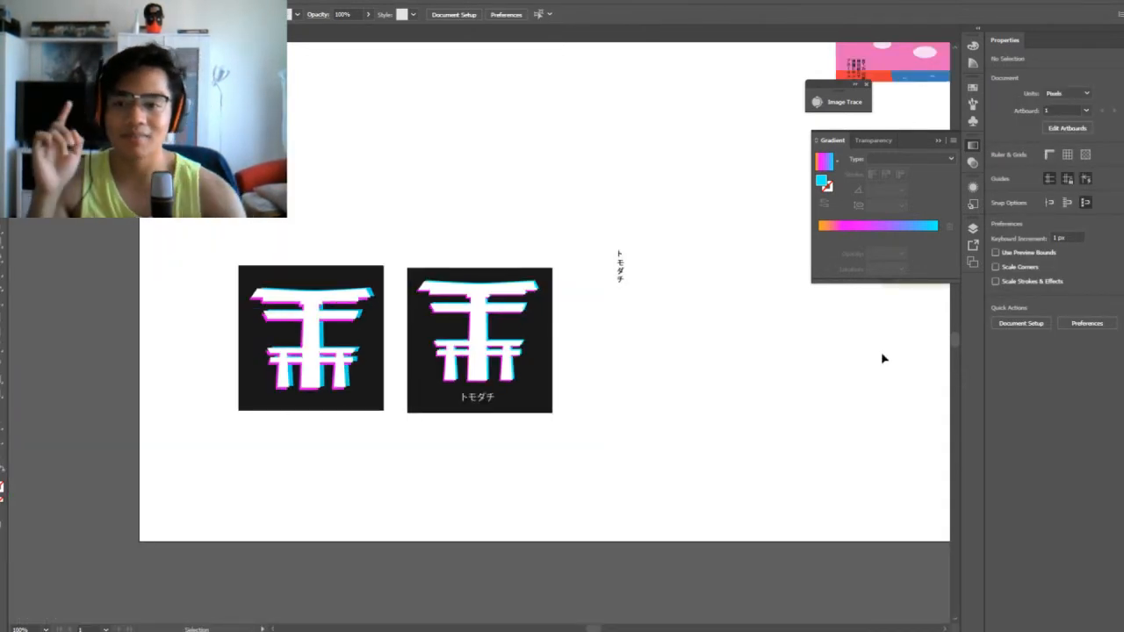
{"action": "key", "text": "ctrl+minus"}
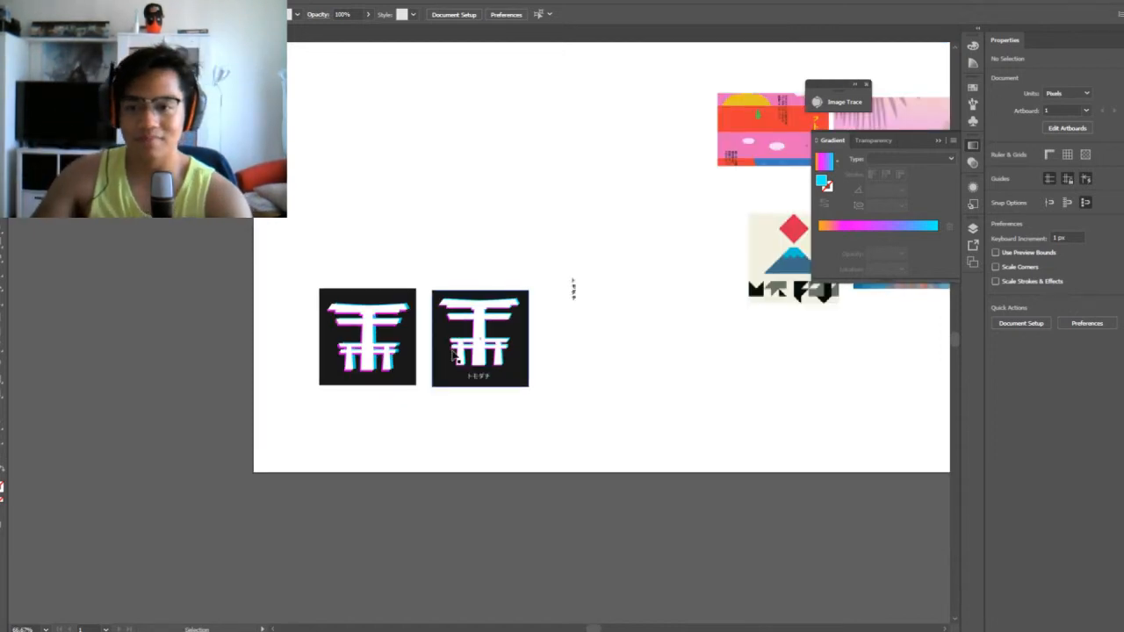
{"action": "key", "text": "ctrl+plus"}
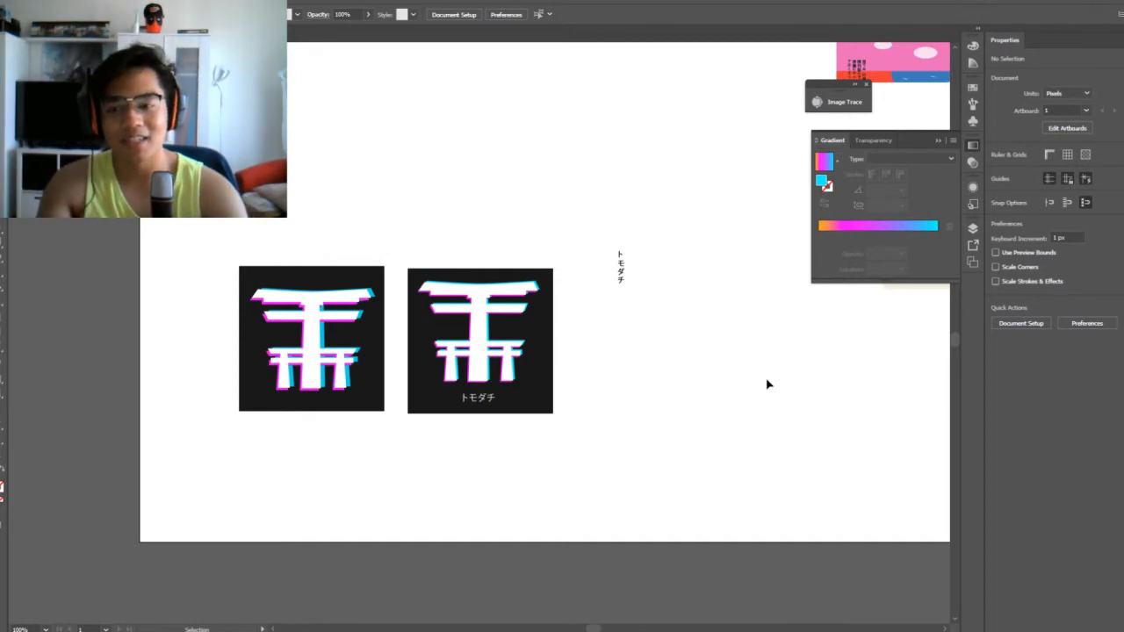
{"action": "left_click", "coordinate": [314, 374]}
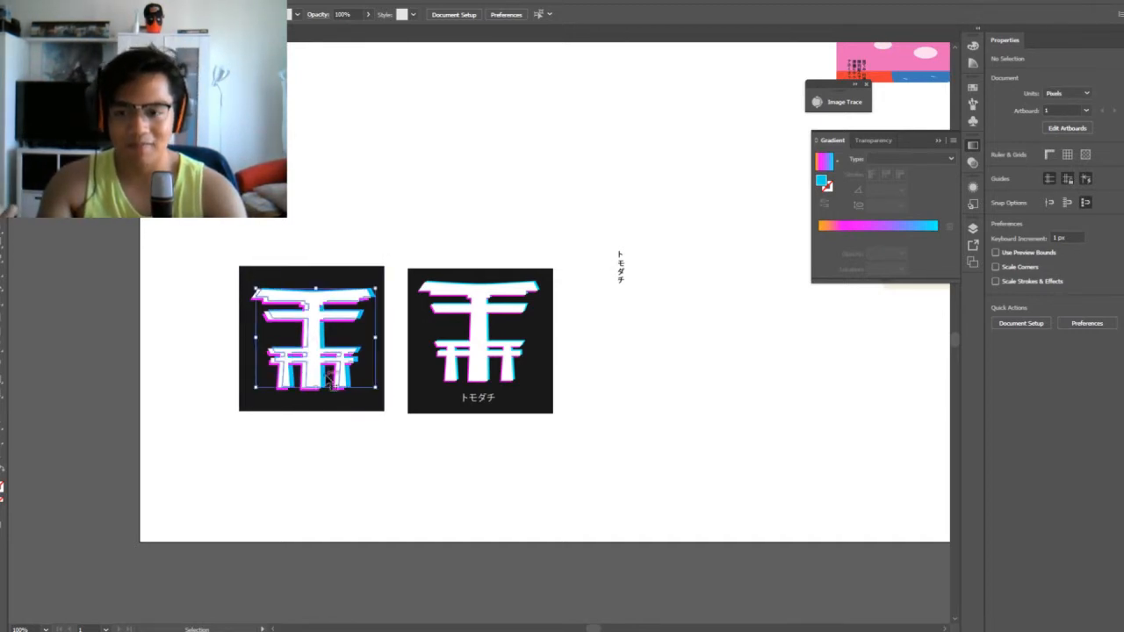
{"action": "left_click", "coordinate": [465, 375]}
{"action": "left_click", "coordinate": [636, 380]}
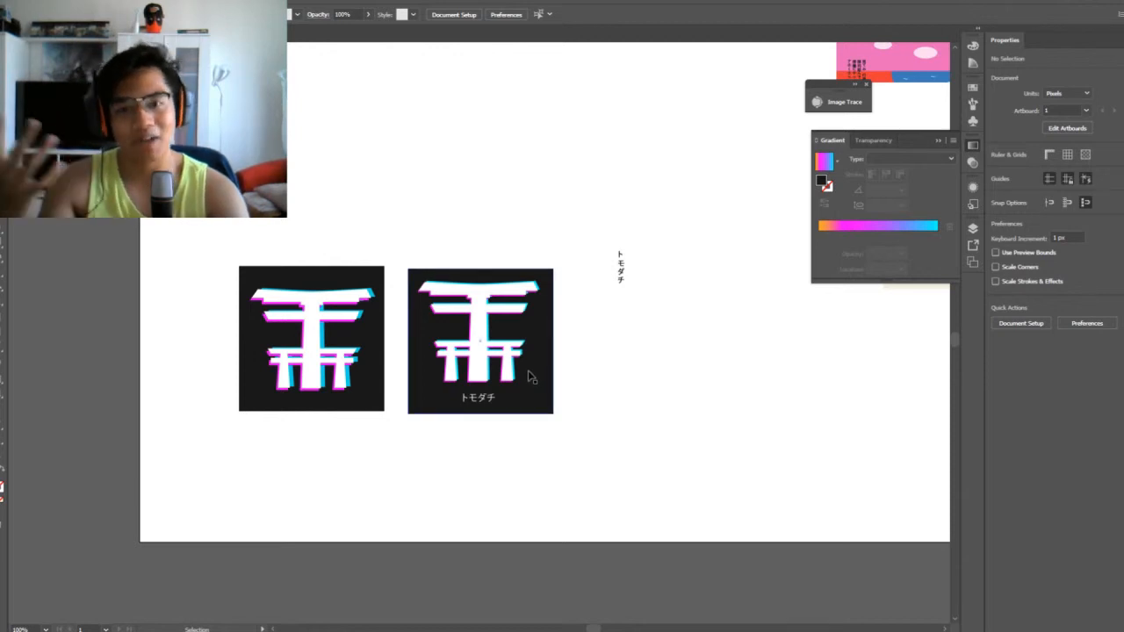
{"action": "left_click_drag", "start_coordinate": [394, 230], "coordinate": [215, 439]}
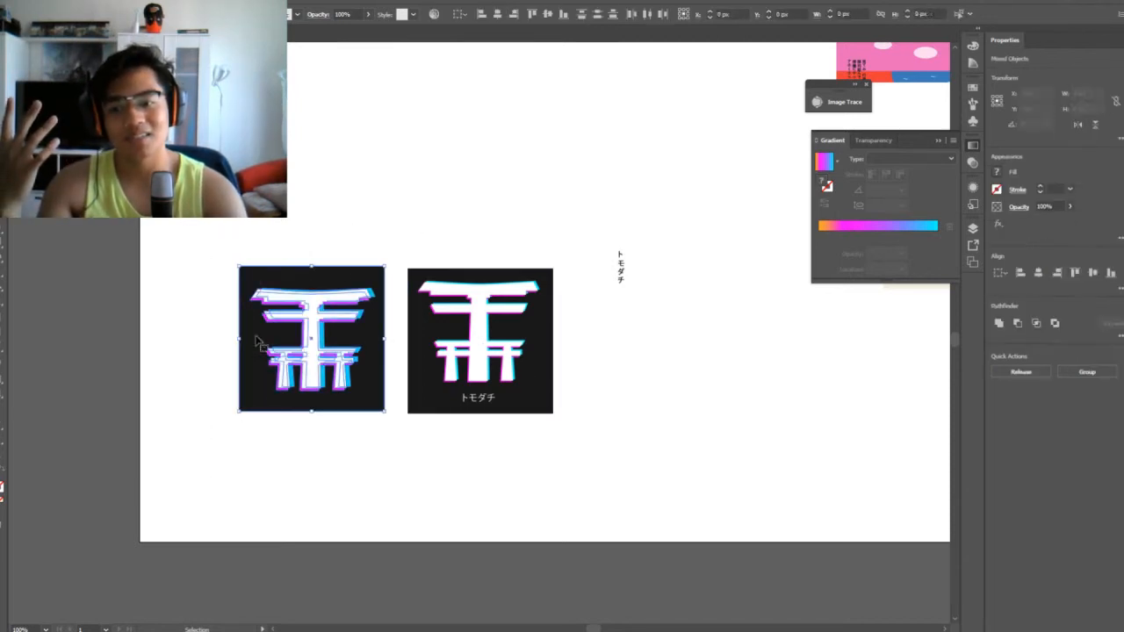
{"action": "left_click", "coordinate": [670, 395]}
Duplicate the whole lettered variant, including its dark square, gate and lettering, to a spot right of and slightly below the original
{"action": "key", "text": "ctrl+equal"}
{"action": "key", "text": "ctrl+equal"}
{"action": "key", "text": "ctrl+equal"}
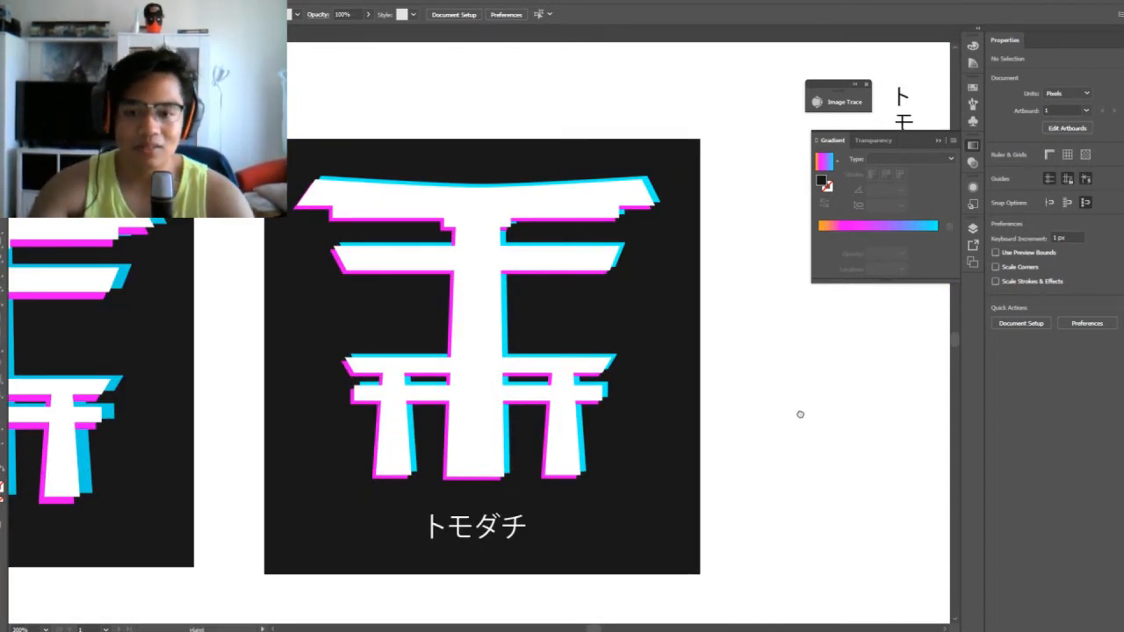
{"action": "left_click_drag", "start_coordinate": [800, 413], "coordinate": [685, 372]}
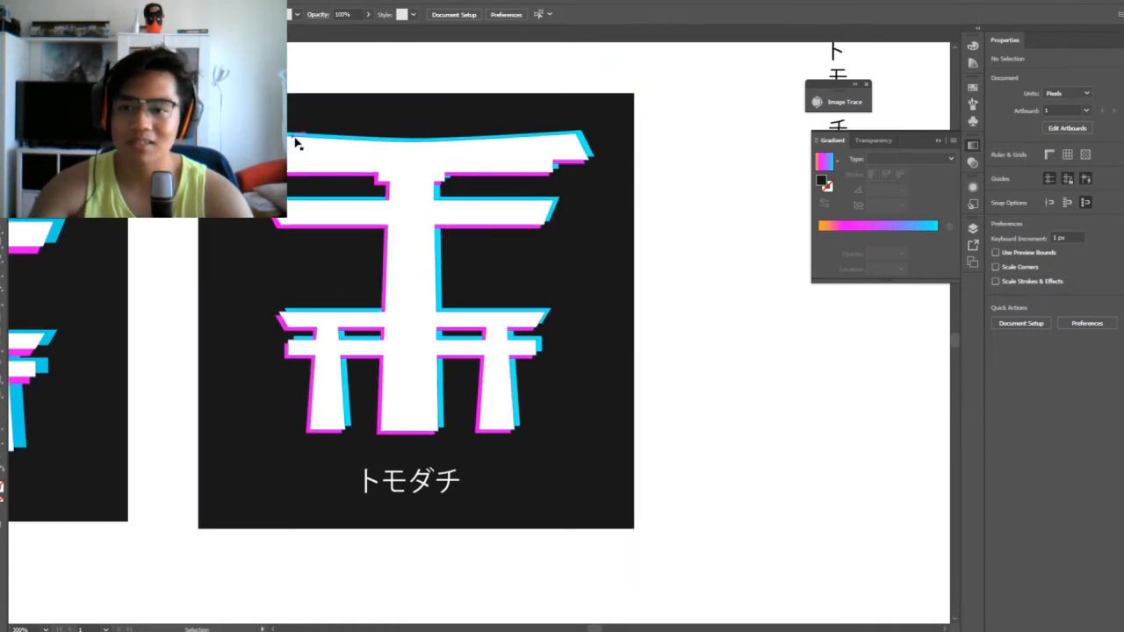
{"action": "left_click_drag", "start_coordinate": [738, 367], "coordinate": [508, 355]}
{"action": "scroll", "coordinate": [509, 355], "scroll_direction": "down", "scroll_amount": 2}
{"action": "left_click_drag", "start_coordinate": [460, 183], "coordinate": [452, 366]}
{"action": "left_click_drag", "start_coordinate": [518, 281], "coordinate": [771, 379]}
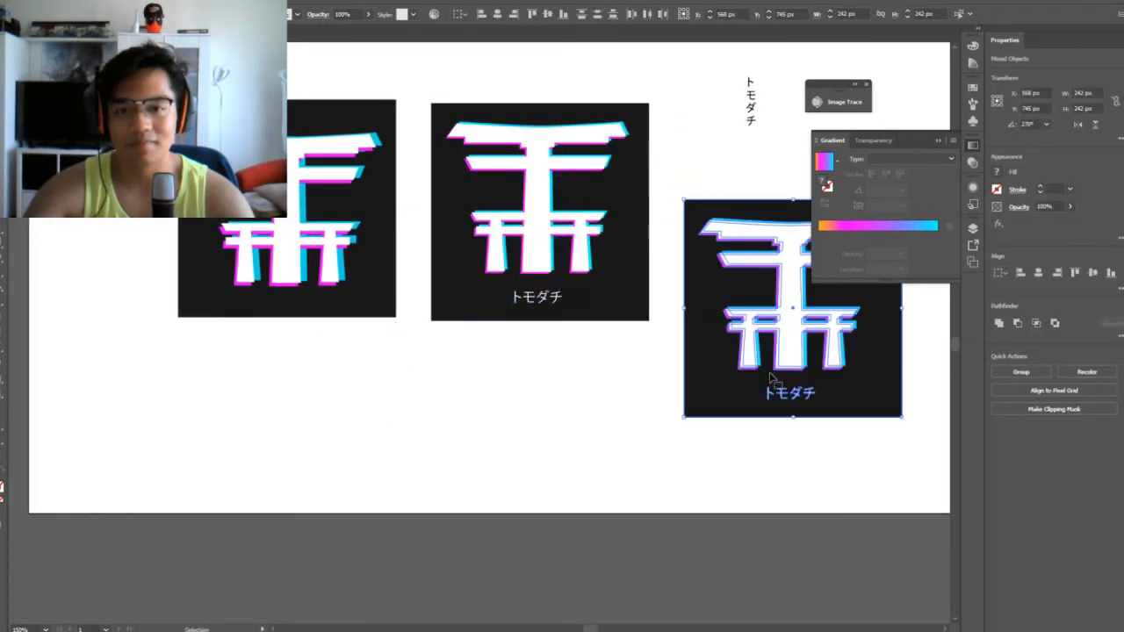
Group the duplicated gate with its magenta and cyan shadows and move it down and left, overlapping the dark square's left edge
{"action": "left_click_drag", "start_coordinate": [628, 426], "coordinate": [350, 450]}
{"action": "left_click", "coordinate": [674, 395]}
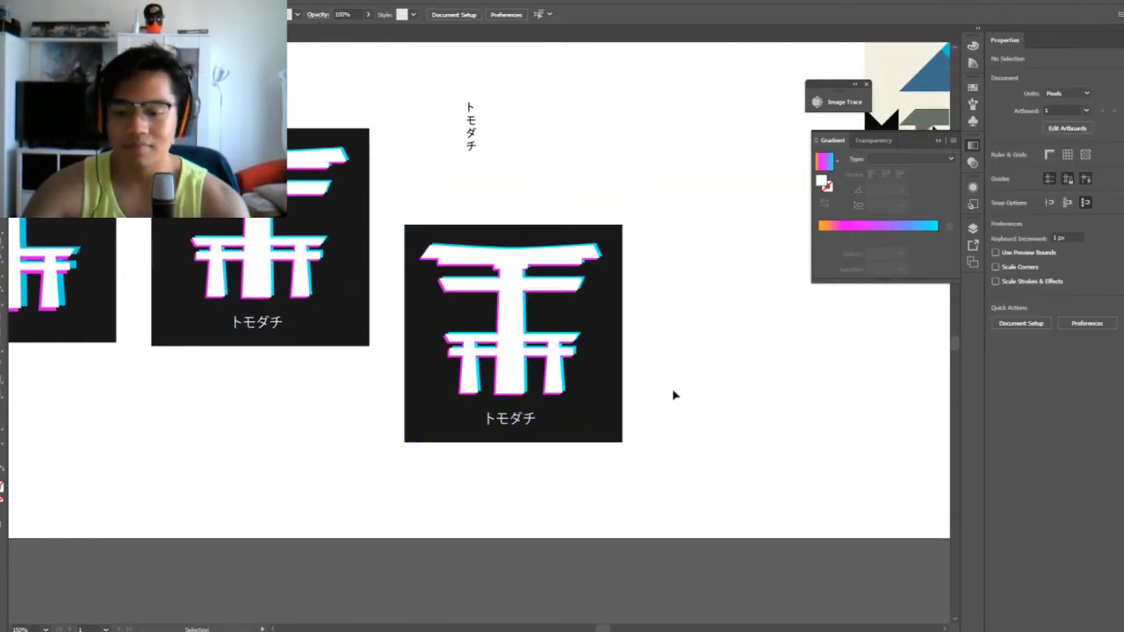
{"action": "key", "text": "ctrl+="}
{"action": "left_click", "coordinate": [549, 361]}
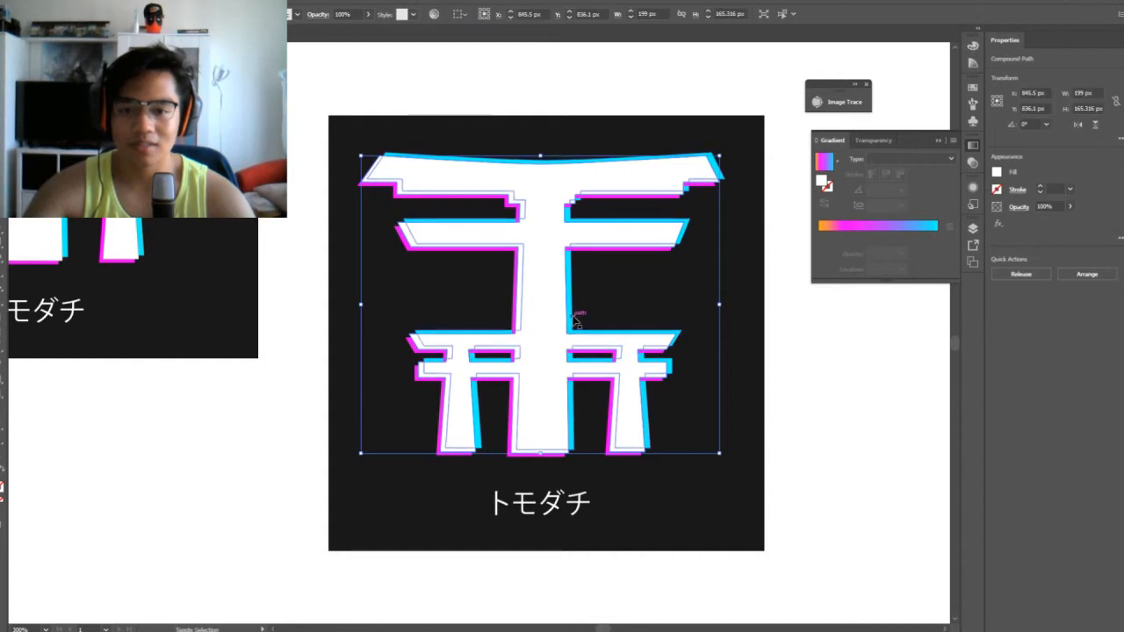
{"action": "left_click", "coordinate": [573, 321], "text": "shift"}
{"action": "left_click", "coordinate": [514, 316], "text": "shift"}
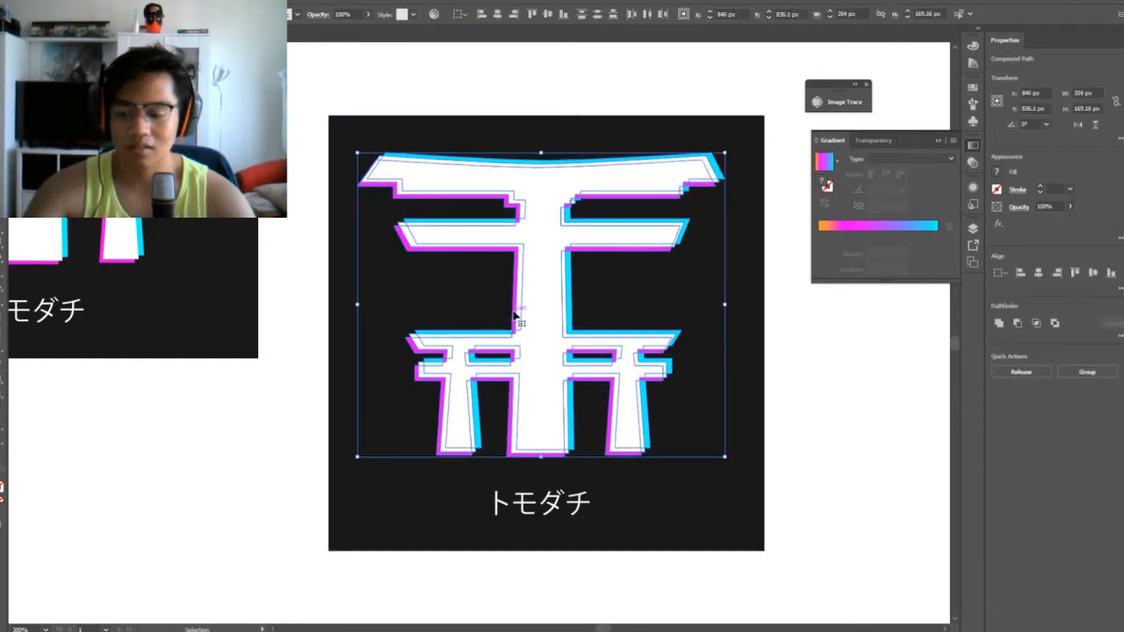
{"action": "key", "text": "ctrl+g"}
{"action": "left_click_drag", "start_coordinate": [527, 325], "coordinate": [413, 369]}
{"action": "left_click", "coordinate": [862, 424]}
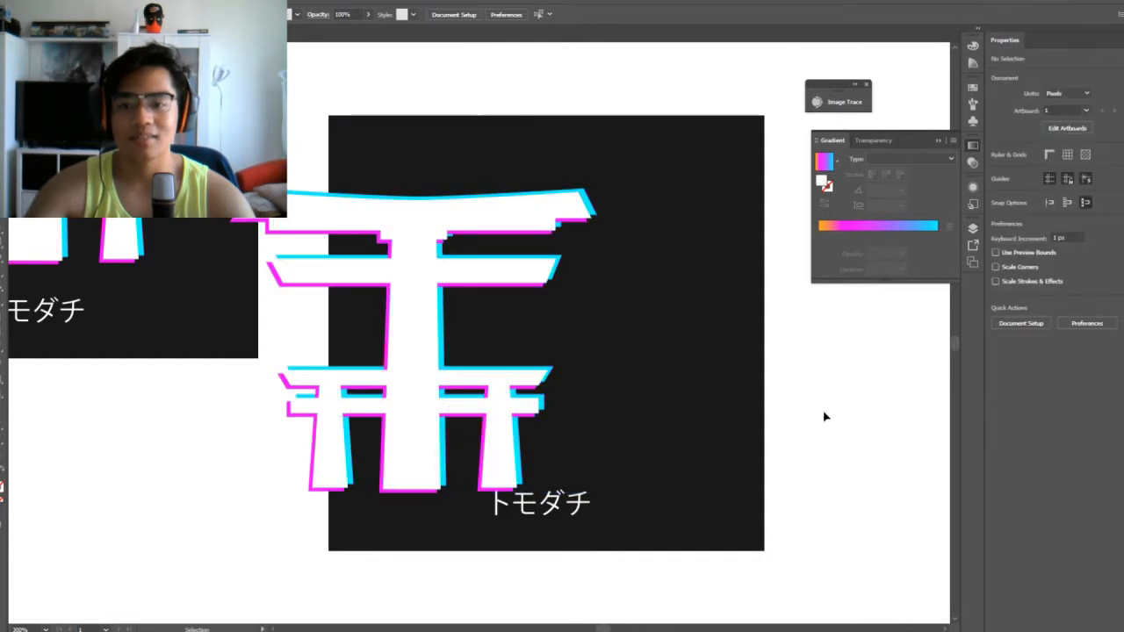
Remove the horizontal トモダチ lettering from beneath the shifted gate in the duplicate
{"action": "key", "text": "ctrl+minus"}
{"action": "key", "text": "ctrl+minus"}
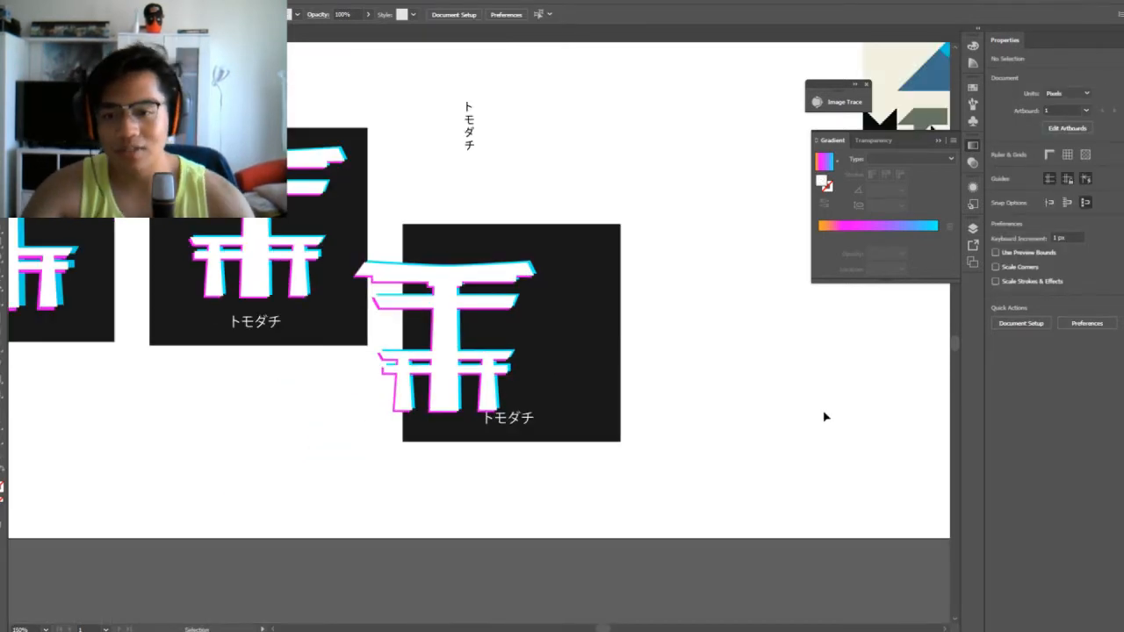
{"action": "left_click", "coordinate": [435, 330]}
{"action": "left_click", "coordinate": [448, 328]}
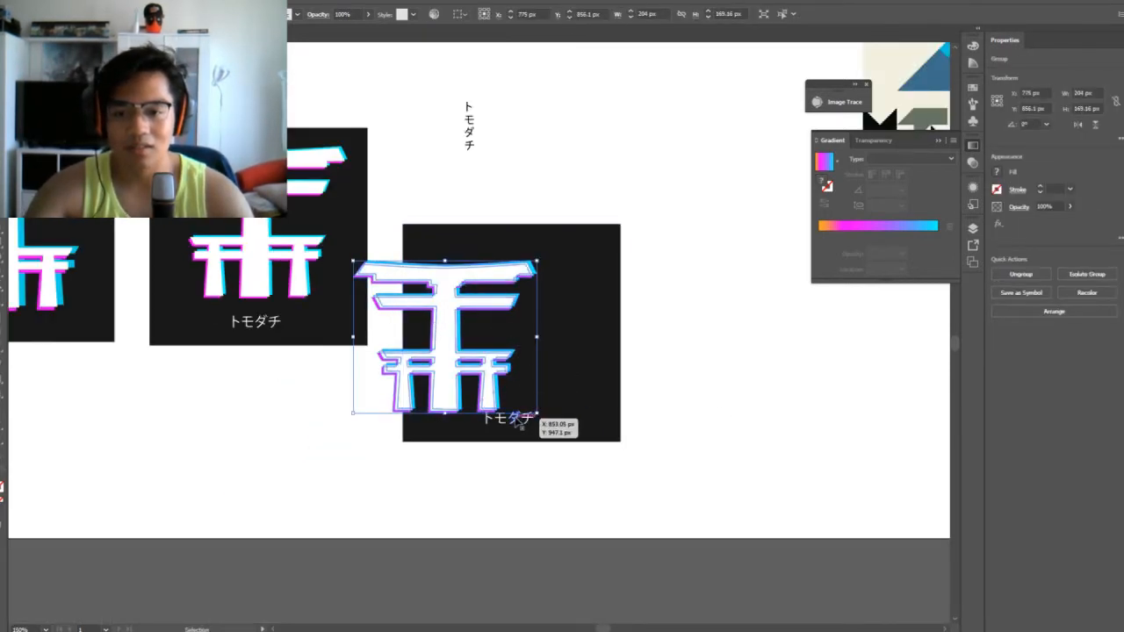
{"action": "left_click_drag", "start_coordinate": [515, 421], "coordinate": [770, 367]}
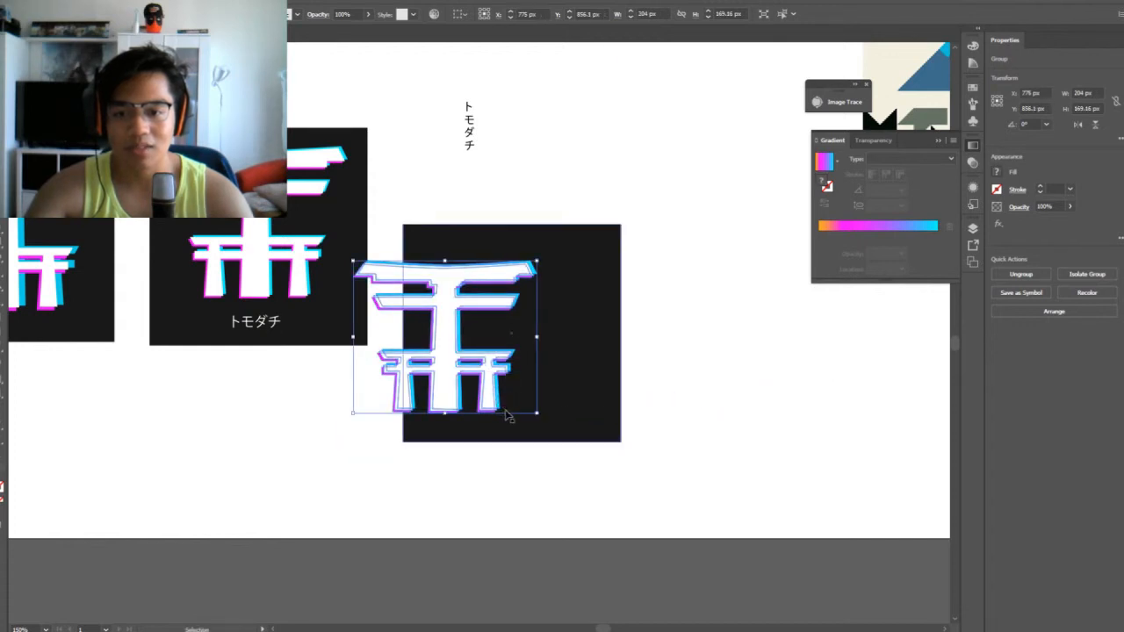
Try to enlarge the gate group over the duplicate's dark square
{"action": "left_click_drag", "start_coordinate": [538, 414], "coordinate": [601, 480]}
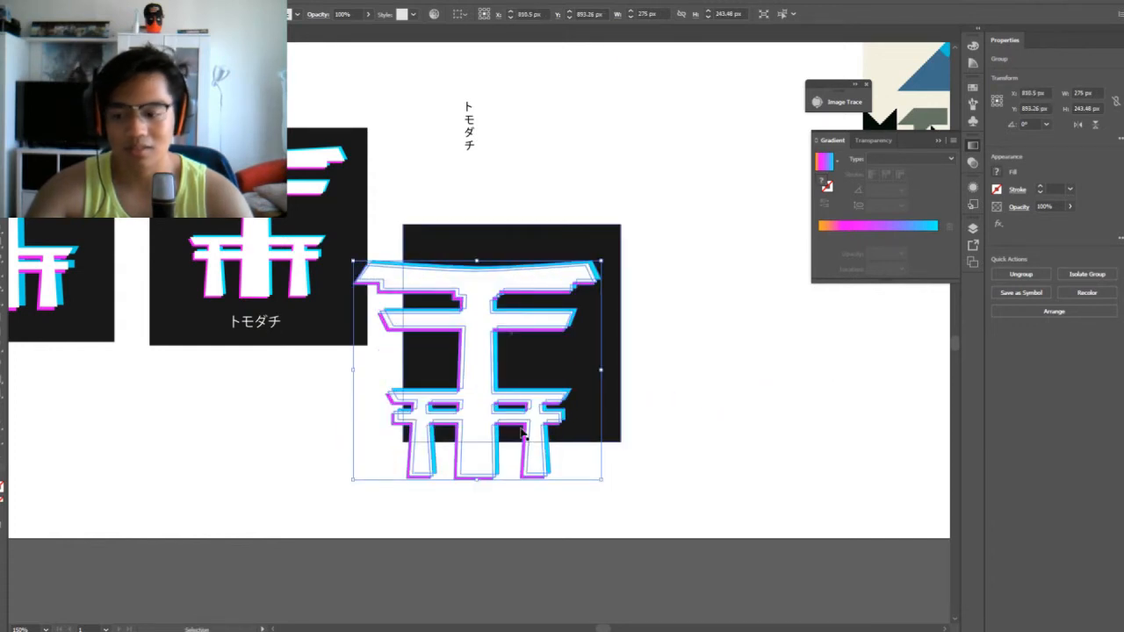
{"action": "key", "text": "ctrl+z"}
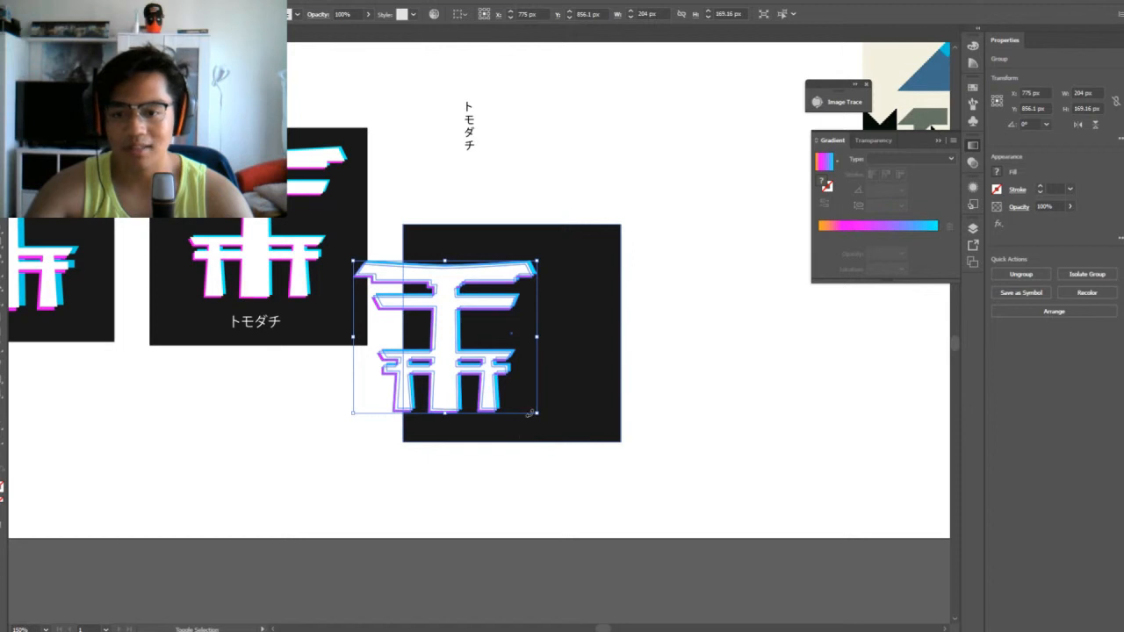
{"action": "left_click_drag", "start_coordinate": [530, 413], "coordinate": [615, 484]}
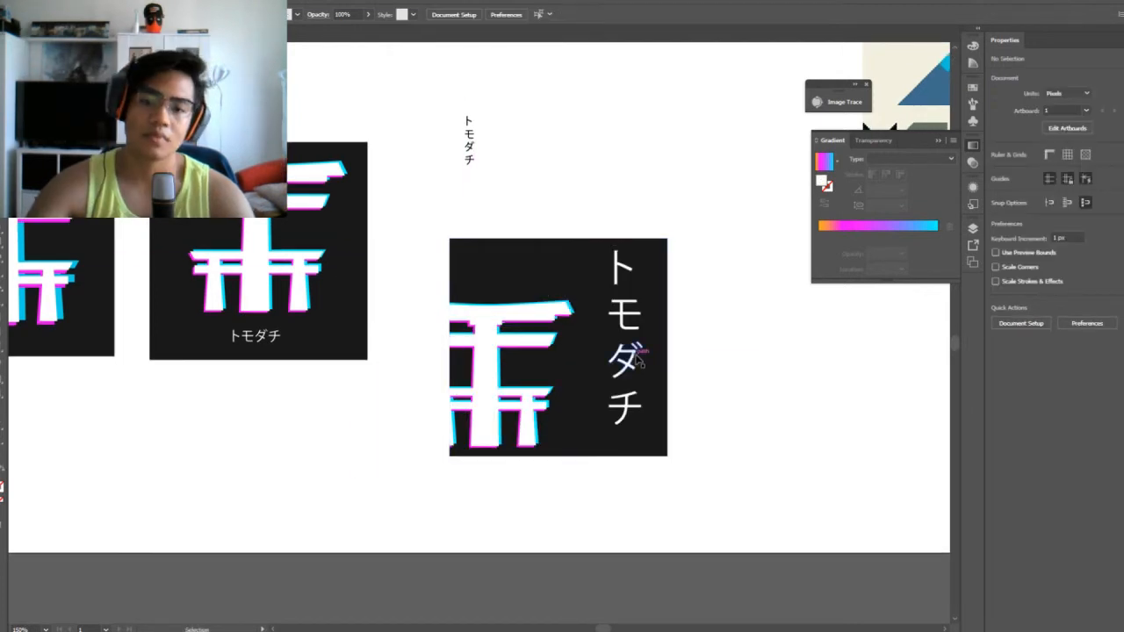
Move the vertical トモダチ lettering left and up to about X 963.6 px, Y 824.2 px, so it runs past the square's upper edge
{"action": "left_click", "coordinate": [639, 358]}
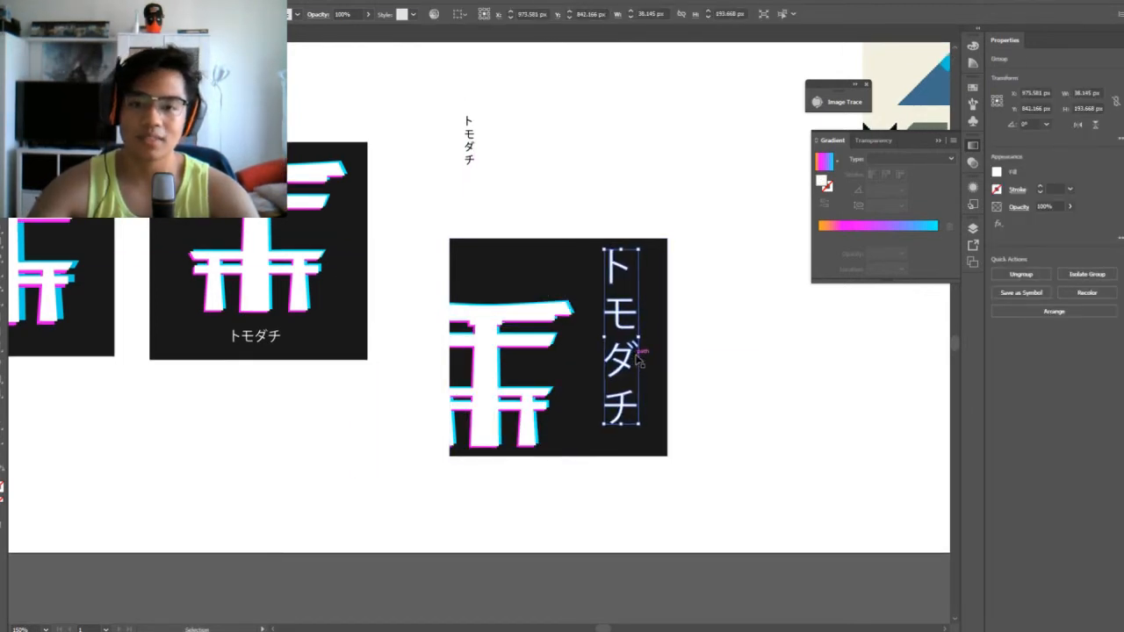
{"action": "key", "text": "Left"}
{"action": "key", "text": "Left"}
{"action": "key", "text": "Left"}
{"action": "key", "text": "Left"}
{"action": "key", "text": "Left"}
{"action": "key", "text": "Up"}
{"action": "key", "text": "Up"}
{"action": "key", "text": "Up"}
{"action": "key", "text": "Up"}
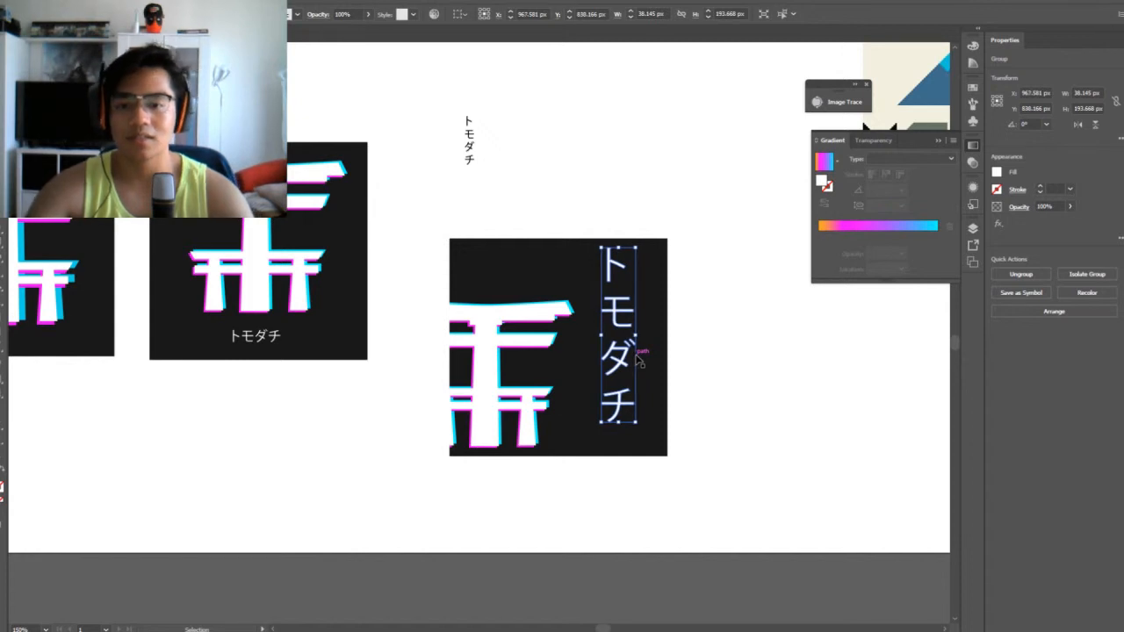
{"action": "left_click_drag", "start_coordinate": [639, 358], "coordinate": [620, 323]}
{"action": "left_click", "coordinate": [736, 363]}
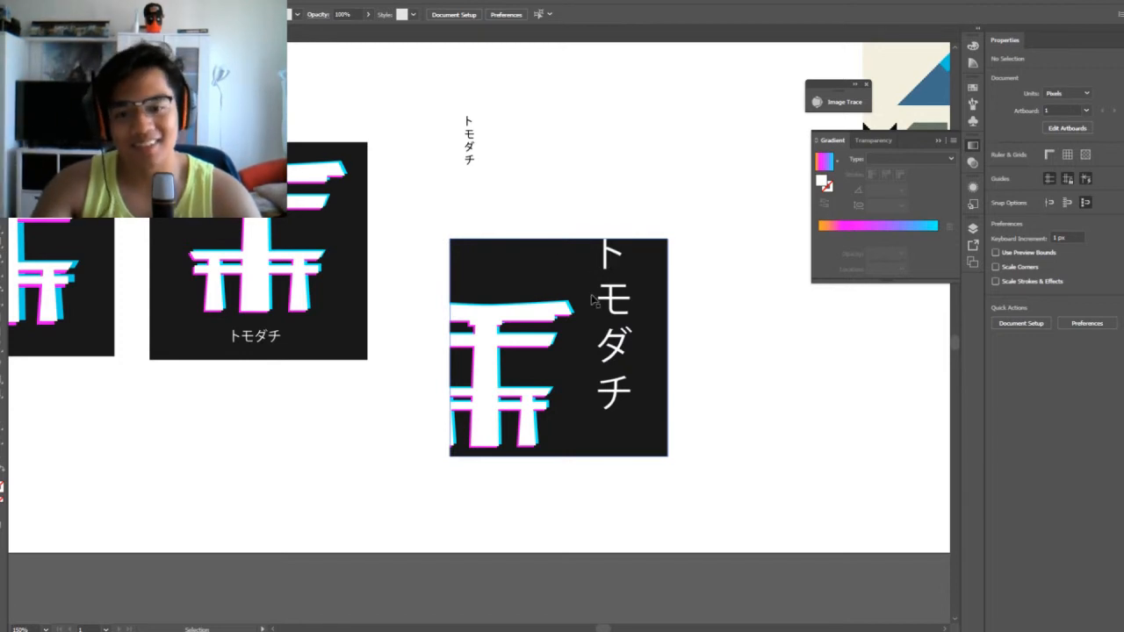
Nudge the vertical トモダチ lettering 3 px right
{"action": "left_click", "coordinate": [618, 298]}
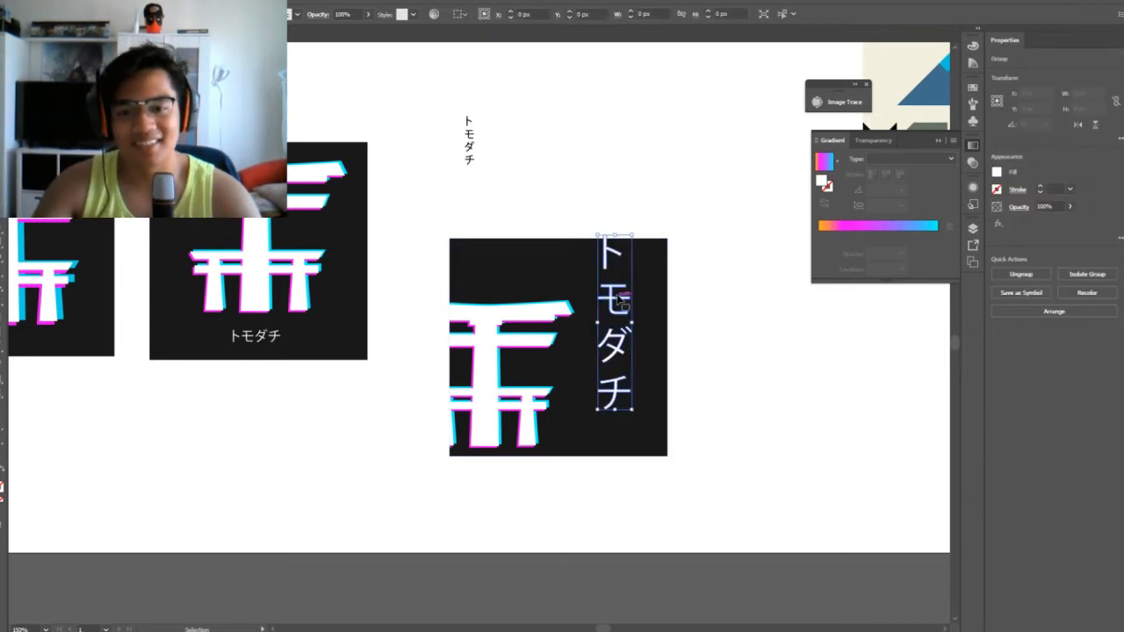
{"action": "key", "text": "Right"}
{"action": "key", "text": "Right"}
{"action": "left_click", "coordinate": [807, 306]}
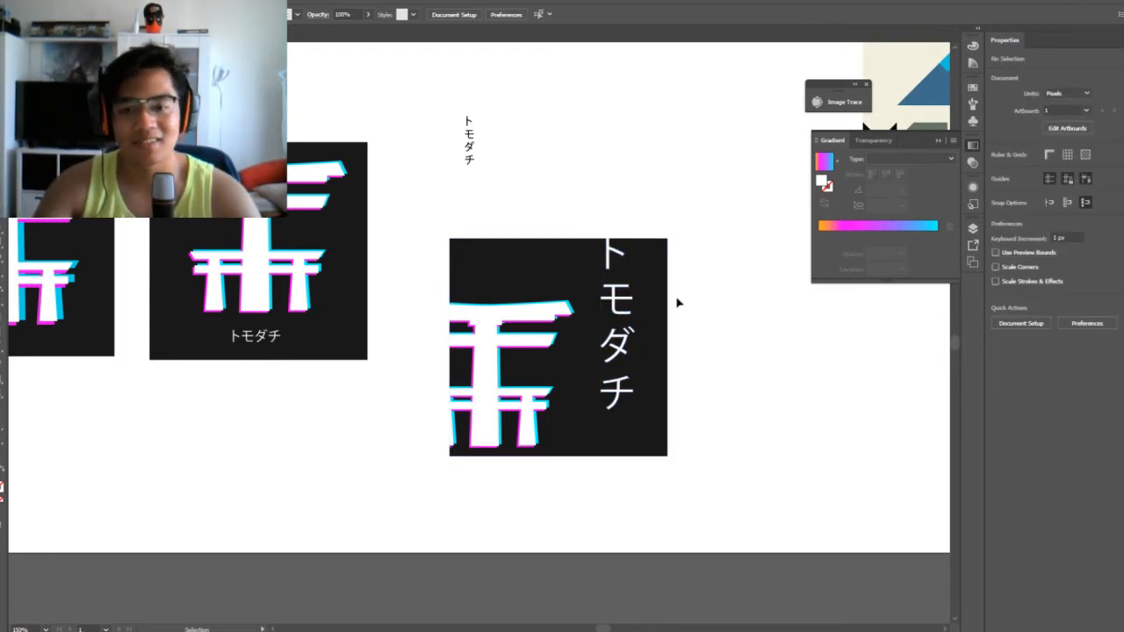
Duplicate the cropped-gate square with its vertical lettering, placing the copy to the right with a gap between them
{"action": "left_click", "coordinate": [614, 304]}
{"action": "key", "text": "a"}
{"action": "key", "text": "ctrl+equal"}
{"action": "key", "text": "ctrl+equal"}
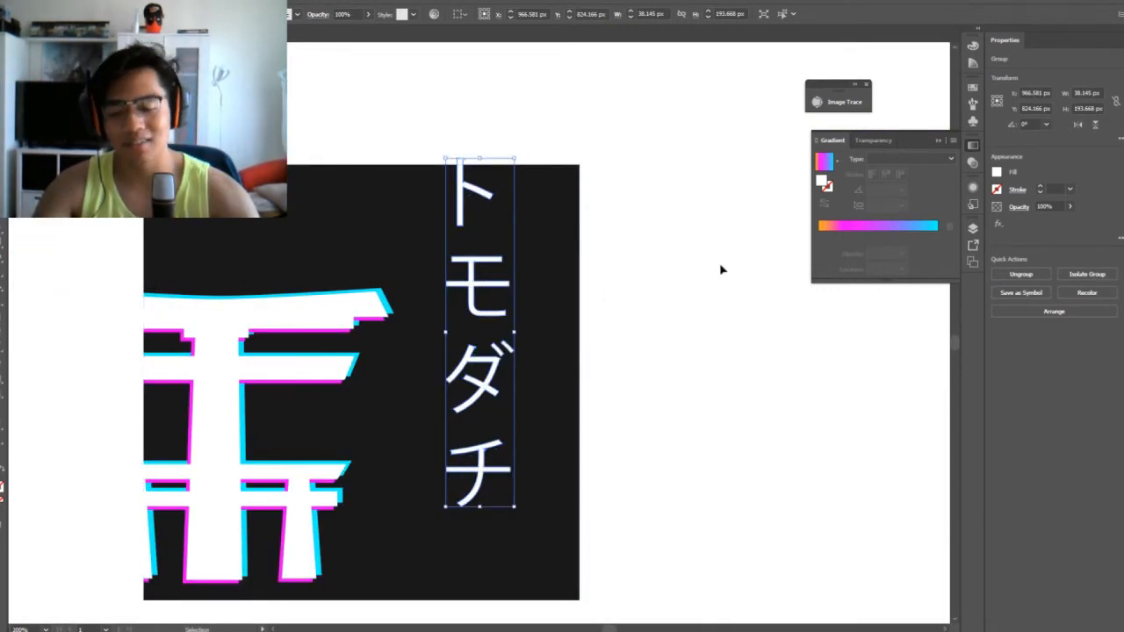
{"action": "key", "text": "ctrl+minus"}
{"action": "key", "text": "ctrl+minus"}
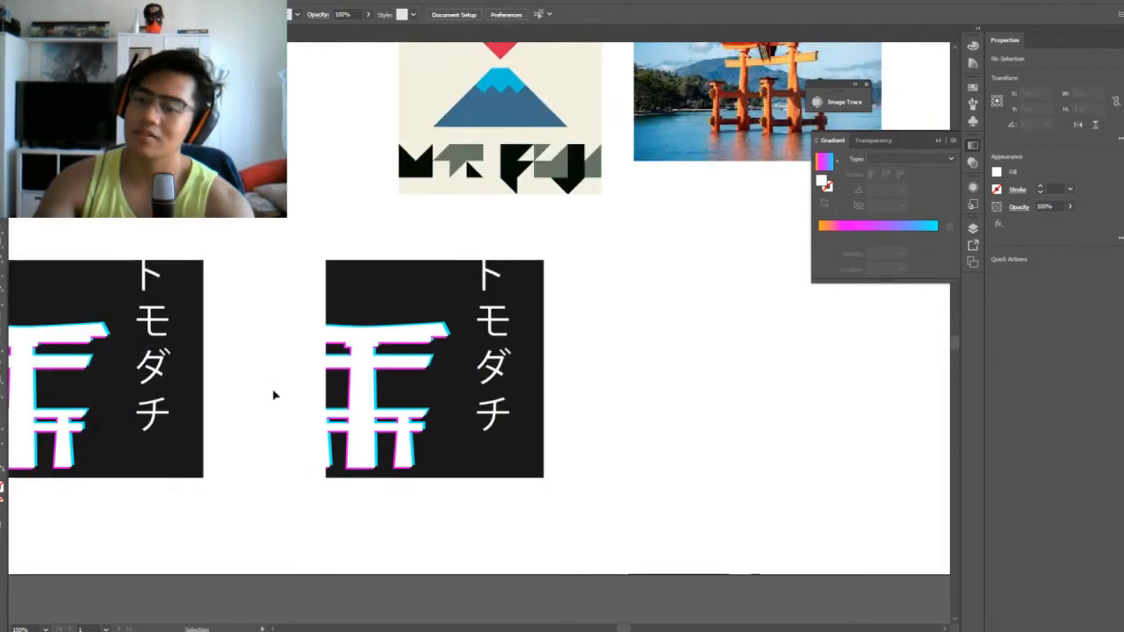
{"action": "key", "text": "ctrl+minus"}
{"action": "key", "text": "ctrl+minus"}
{"action": "key", "text": "ctrl+minus"}
{"action": "key", "text": "ctrl+equal"}
{"action": "key", "text": "ctrl+equal"}
{"action": "key", "text": "ctrl+equal"}
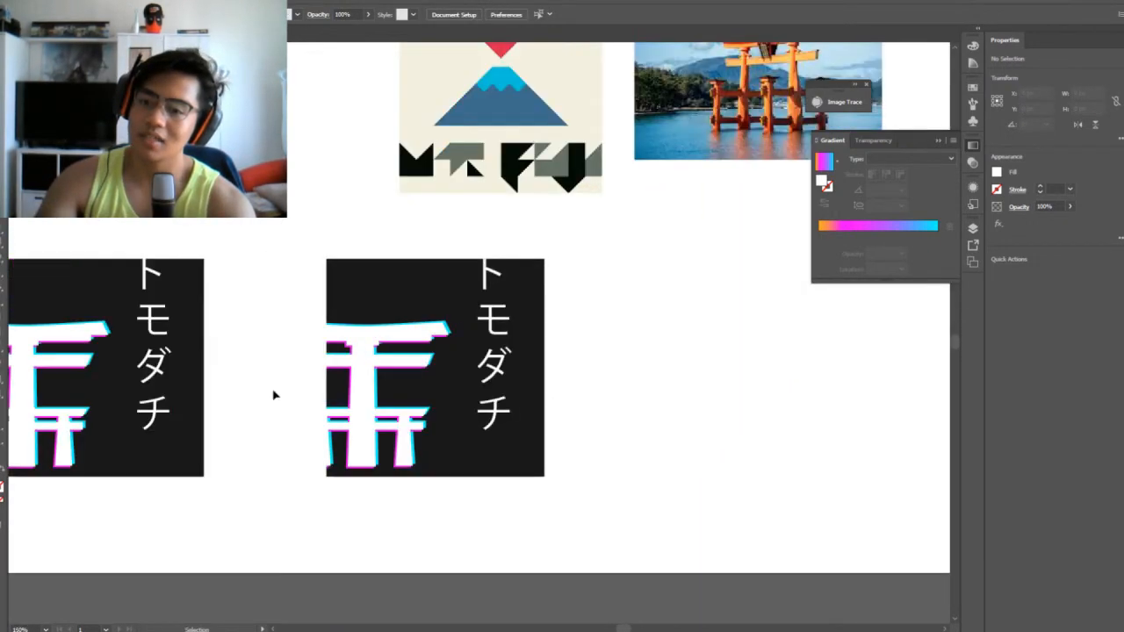
Compare the cropped-gate square and its copy with the reference images, both from afar and close up
{"action": "key", "text": "ctrl+minus"}
{"action": "key", "text": "ctrl+equal"}
{"action": "key", "text": "ctrl+minus"}
{"action": "key", "text": "ctrl+minus"}
{"action": "key", "text": "ctrl+equal"}
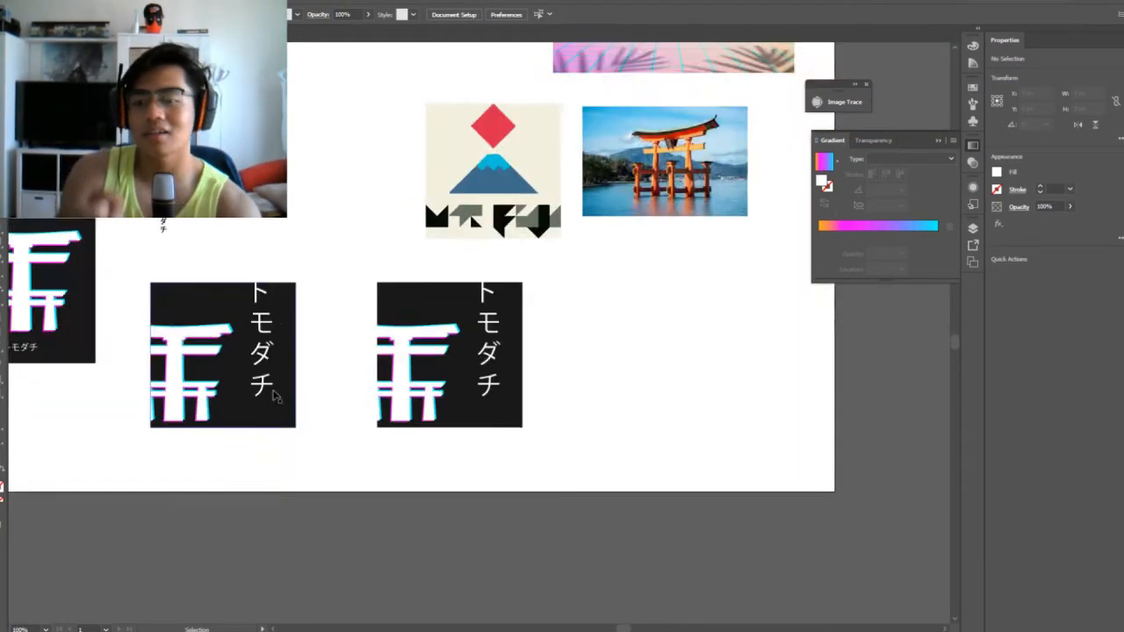
{"action": "key", "text": "ctrl+minus"}
{"action": "key", "text": "ctrl+minus"}
{"action": "key", "text": "ctrl+equal"}
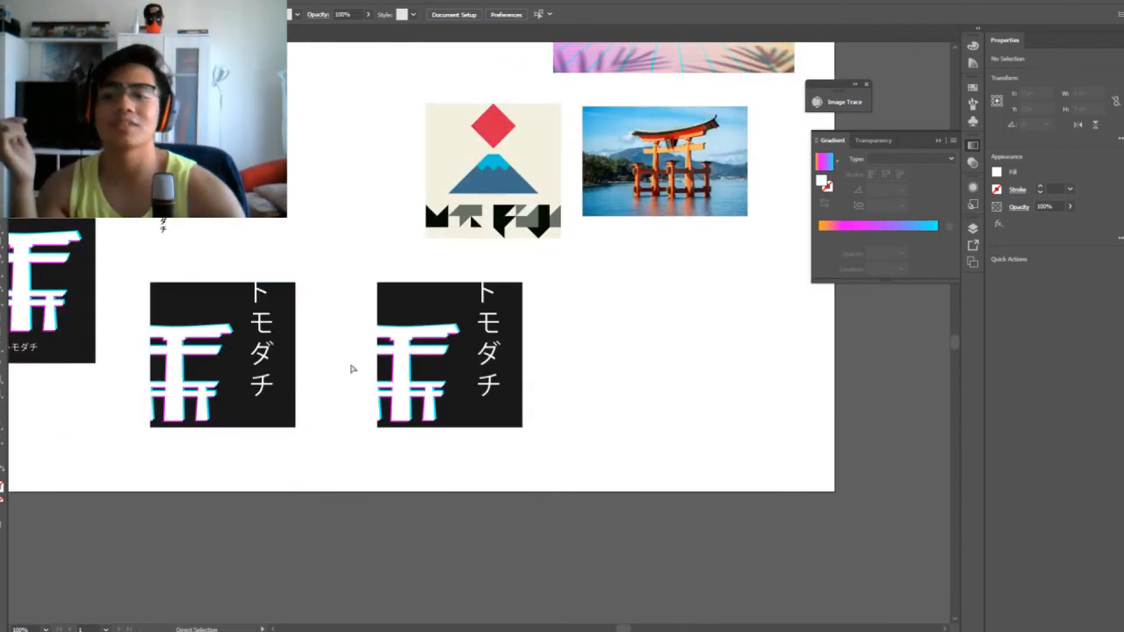
{"action": "left_click_drag", "start_coordinate": [261, 238], "coordinate": [393, 252]}
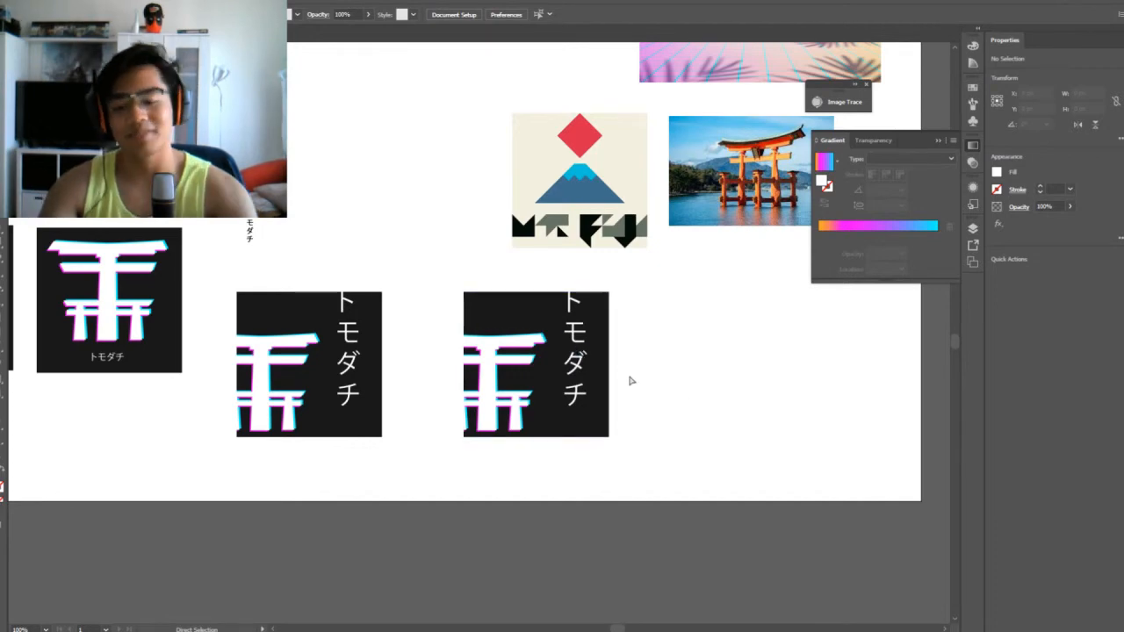
{"action": "key", "text": "ctrl+plus"}
{"action": "left_click_drag", "start_coordinate": [809, 423], "coordinate": [695, 413]}
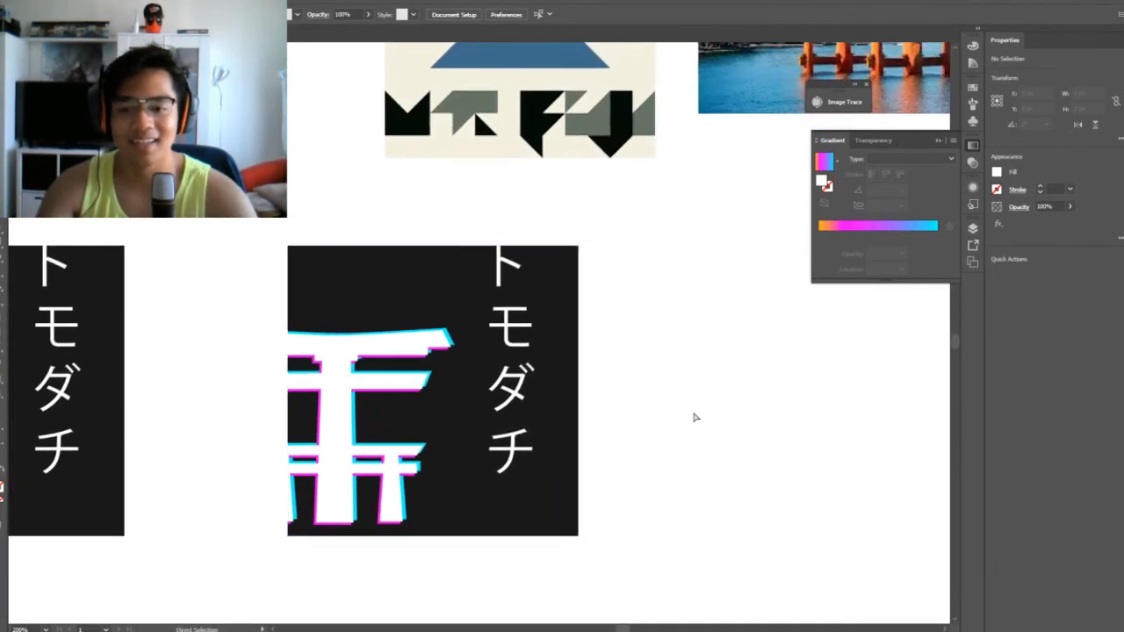
Add magenta and cyan shadows to the vertical トモダチ lettering in the copied square
{"action": "key", "text": "ctrl+minus"}
{"action": "key", "text": "ctrl+minus"}
{"action": "key", "text": "ctrl+plus"}
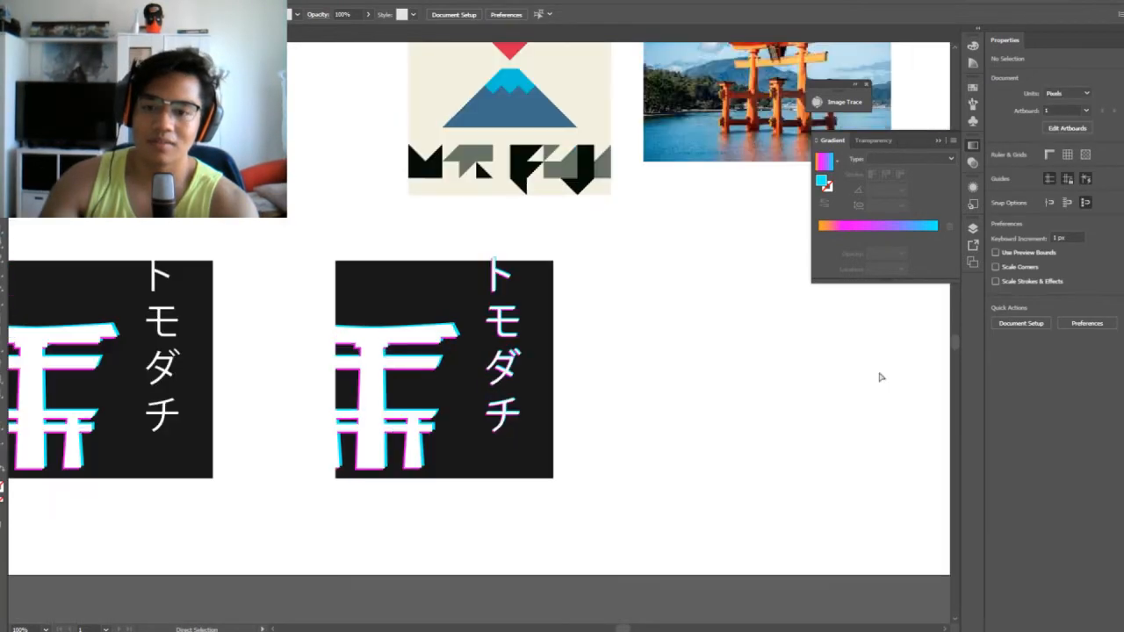
{"action": "key", "text": "ctrl+minus"}
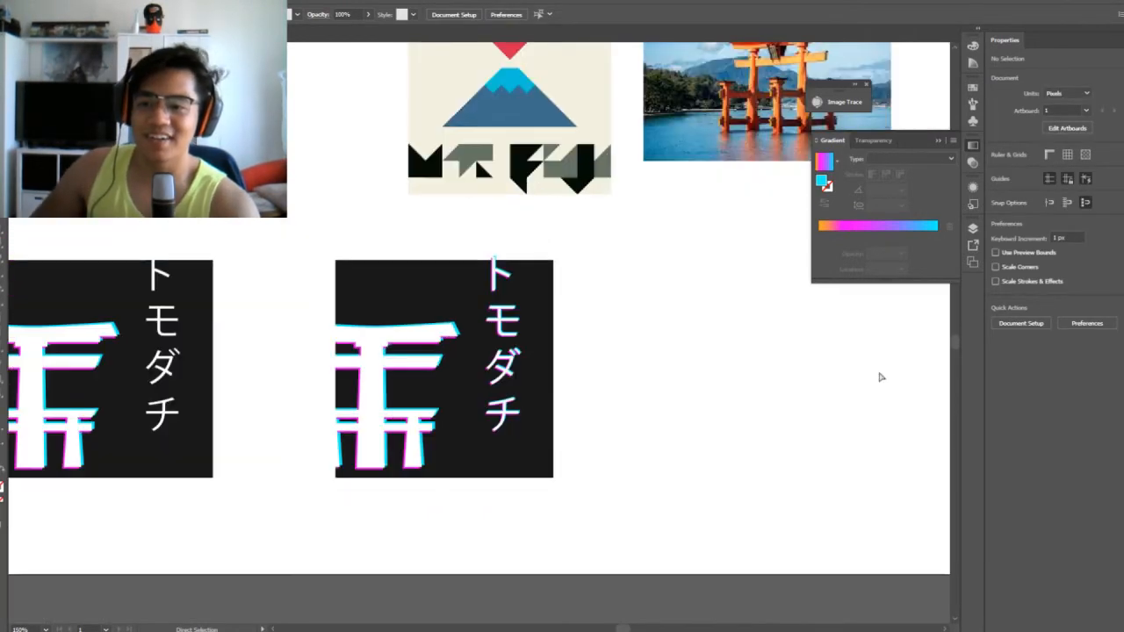
Compare the plain and shadowed vertical lettering variants with the reference posters above them
{"action": "left_click_drag", "start_coordinate": [642, 449], "coordinate": [797, 416]}
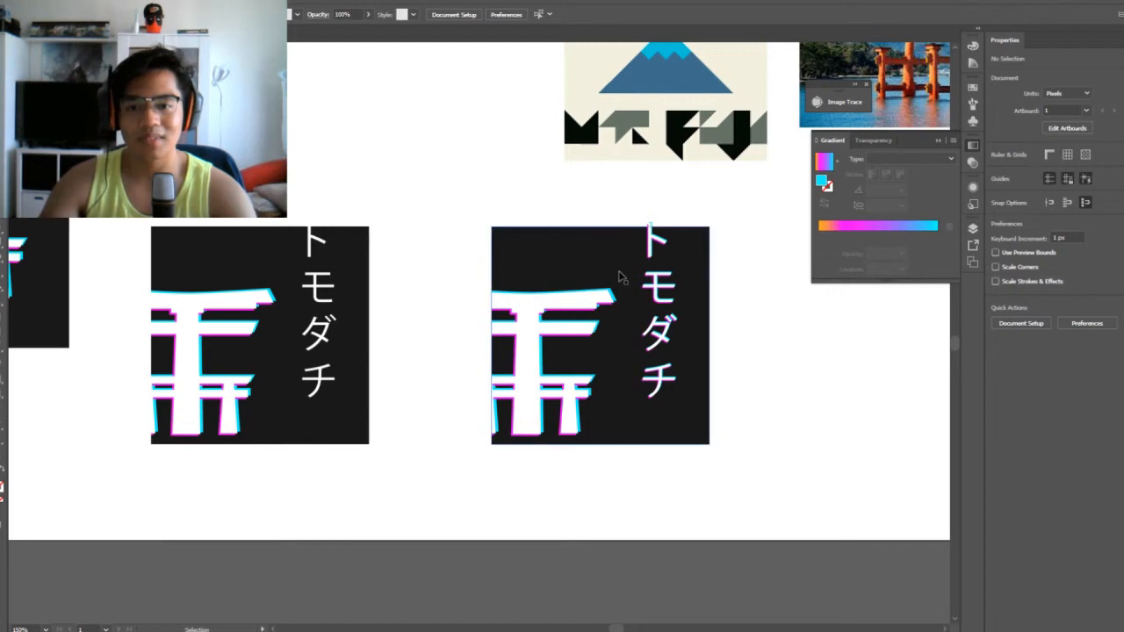
{"action": "left_click_drag", "start_coordinate": [411, 194], "coordinate": [189, 467]}
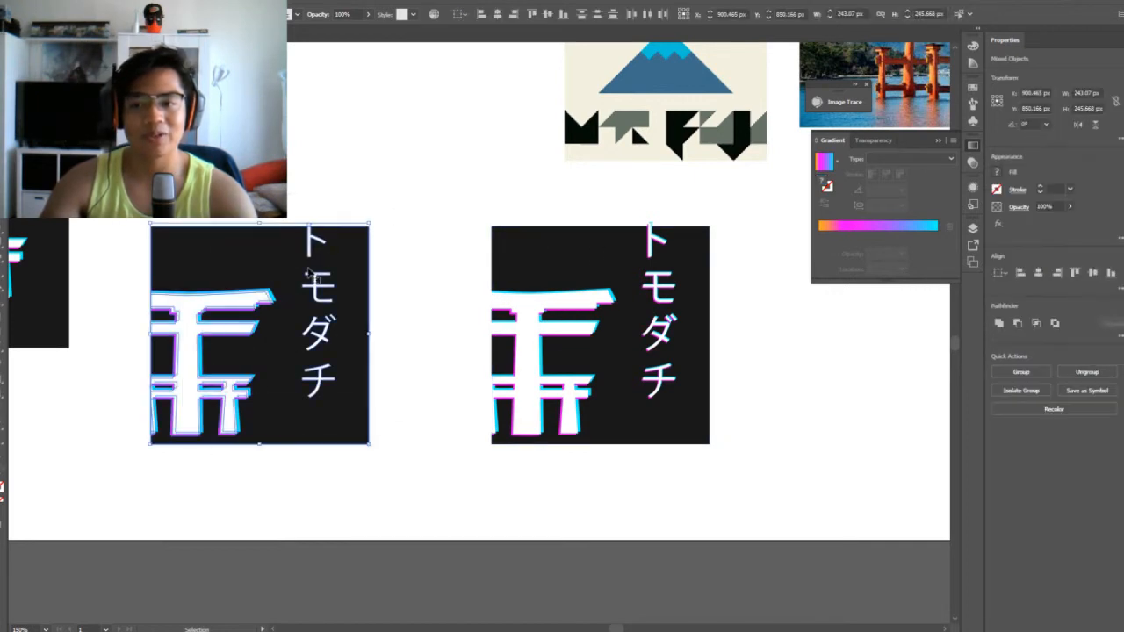
{"action": "left_click", "coordinate": [393, 220]}
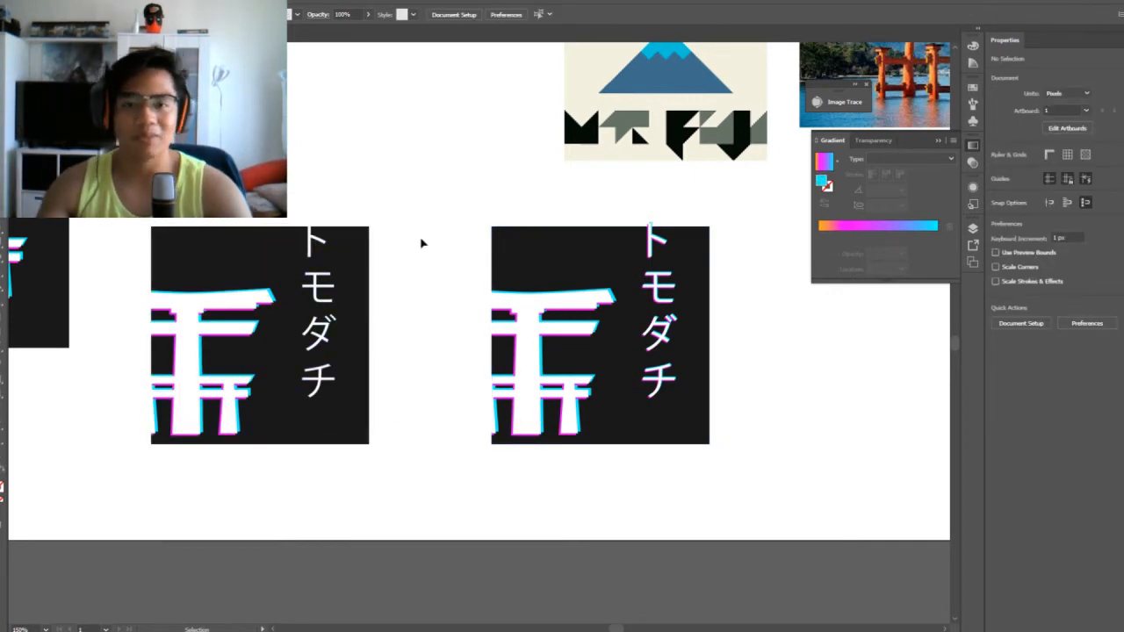
{"action": "scroll", "coordinate": [435, 270], "scroll_direction": "up", "scroll_amount": 10}
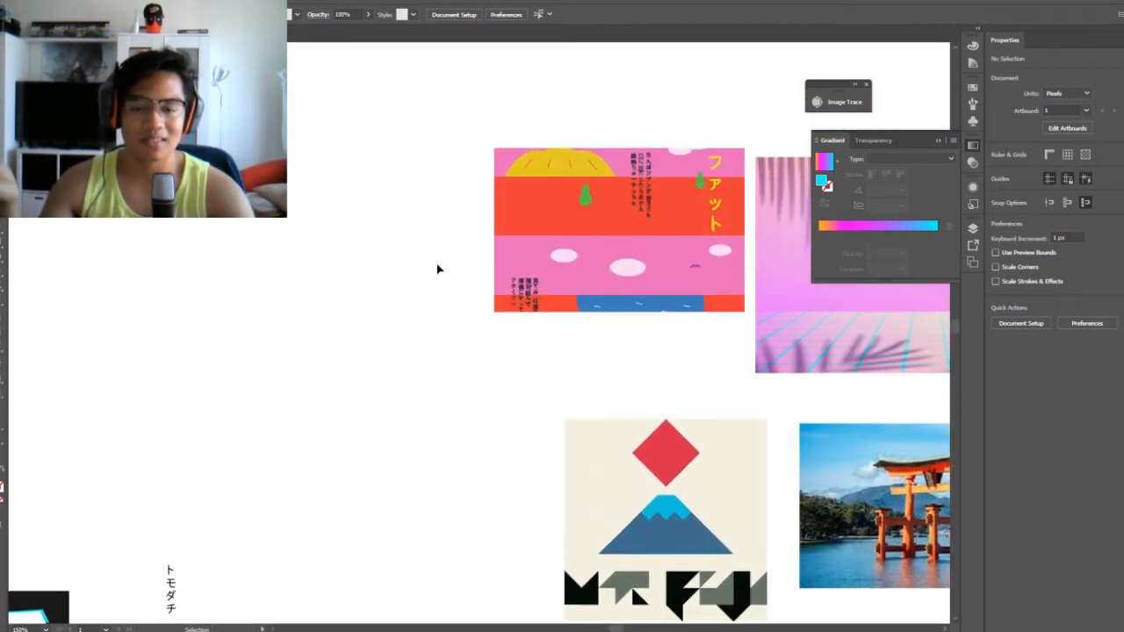
{"action": "scroll", "coordinate": [645, 296], "scroll_direction": "down", "scroll_amount": 1}
{"action": "scroll", "coordinate": [653, 276], "scroll_direction": "up", "scroll_amount": 1}
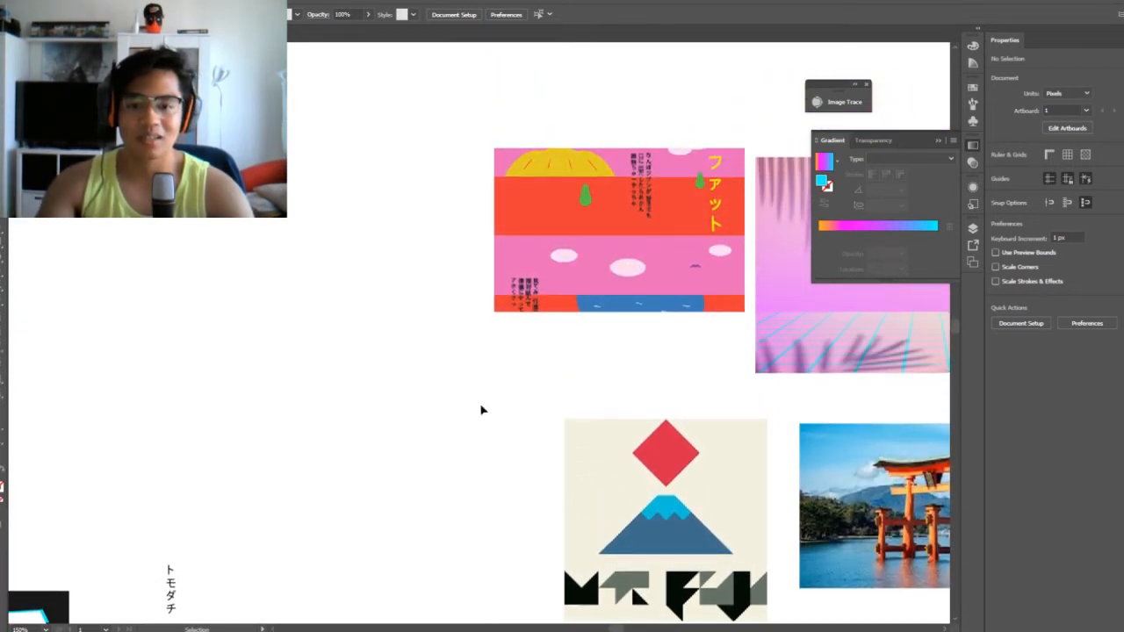
{"action": "scroll", "coordinate": [481, 409], "scroll_direction": "down", "scroll_amount": 8}
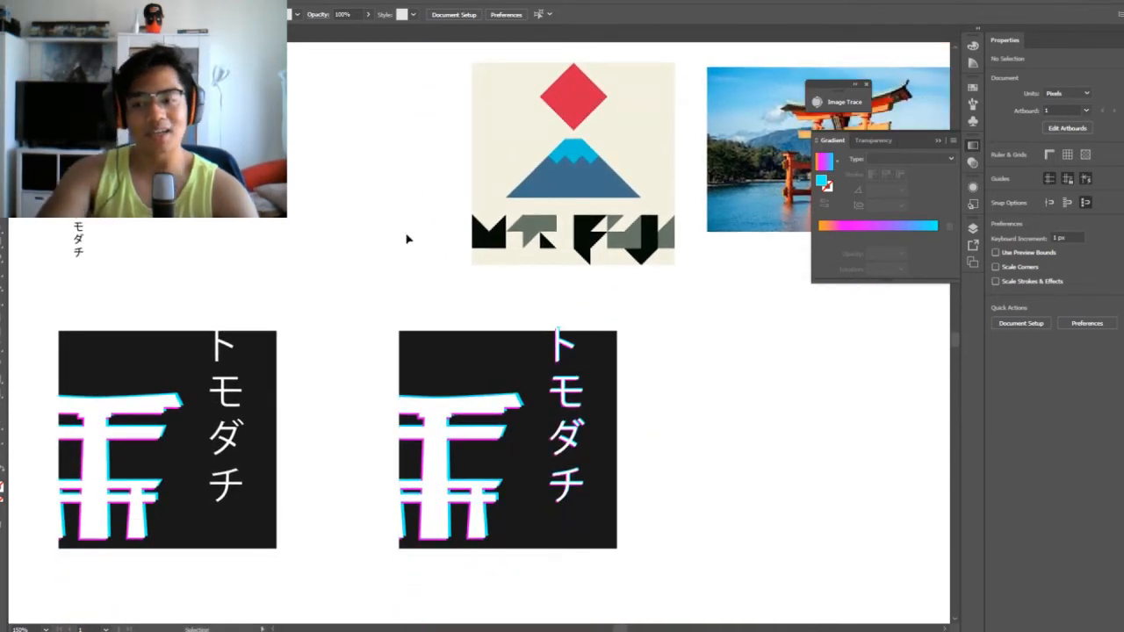
Review all four gate squares side by side, from the original gate to the shadowed vertical lettering variant
{"action": "left_click_drag", "start_coordinate": [407, 239], "coordinate": [603, 218]}
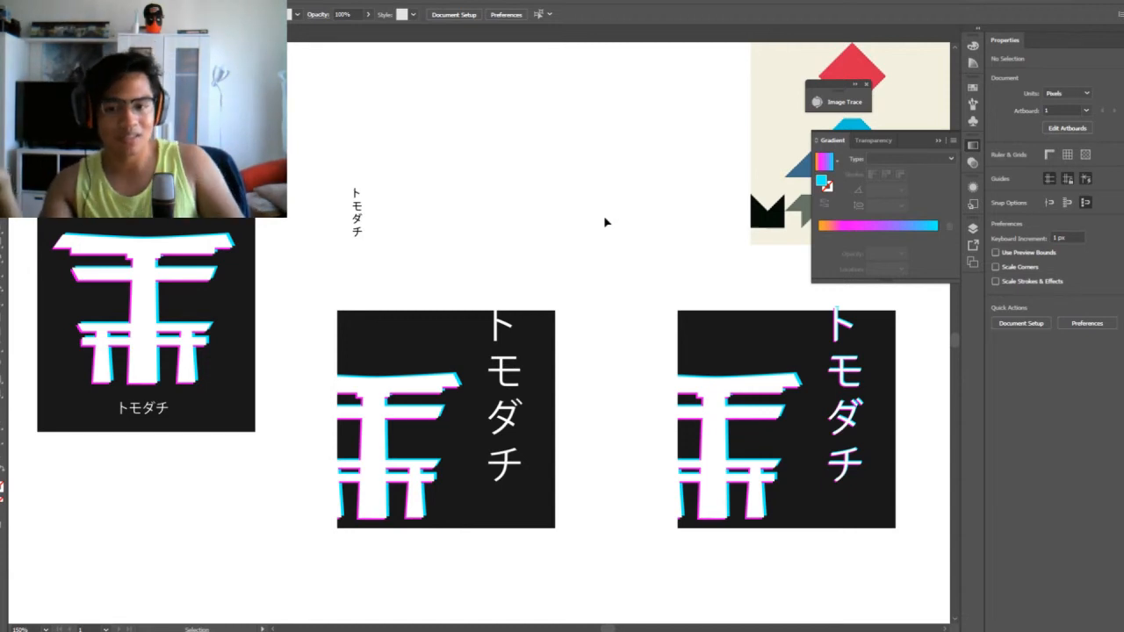
{"action": "key", "text": "ctrl+plus"}
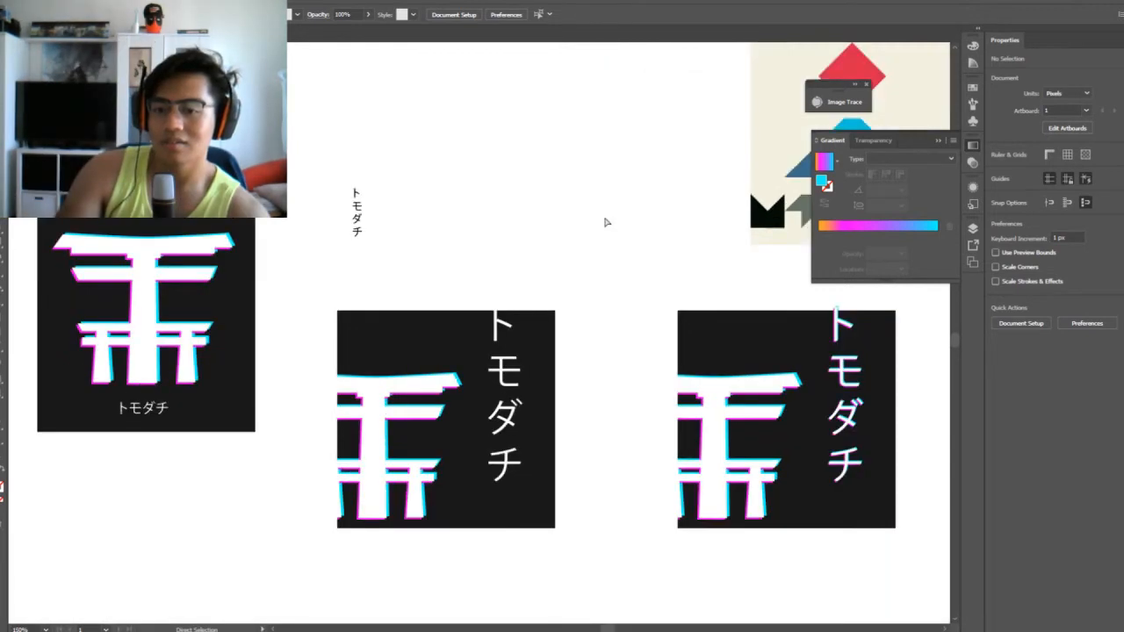
{"action": "left_click_drag", "start_coordinate": [389, 190], "coordinate": [620, 542]}
{"action": "left_click", "coordinate": [647, 219]}
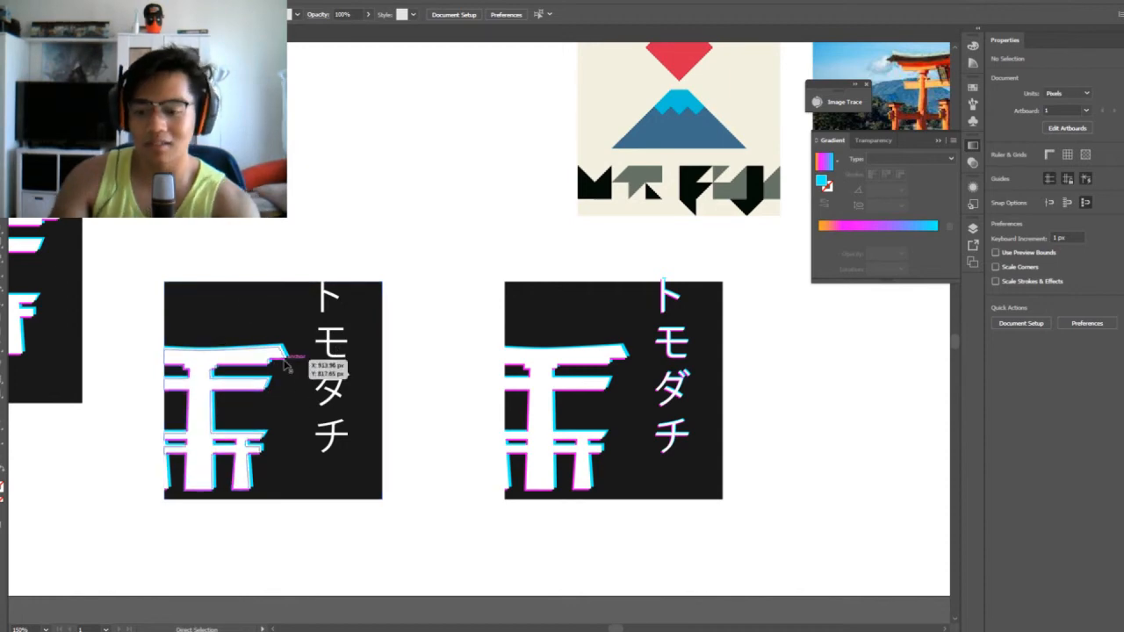
{"action": "scroll", "coordinate": [285, 363], "scroll_direction": "down", "scroll_amount": 3}
{"action": "scroll", "coordinate": [283, 364], "scroll_direction": "up", "scroll_amount": 3}
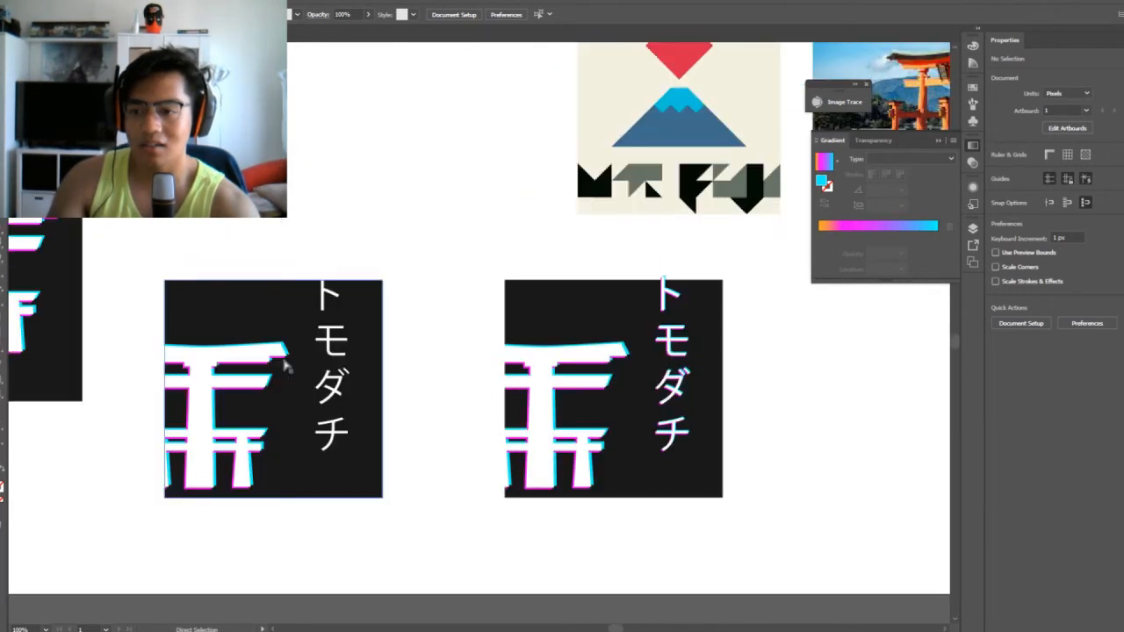
{"action": "key", "text": "ctrl+minus"}
{"action": "left_click_drag", "start_coordinate": [349, 221], "coordinate": [460, 246]}
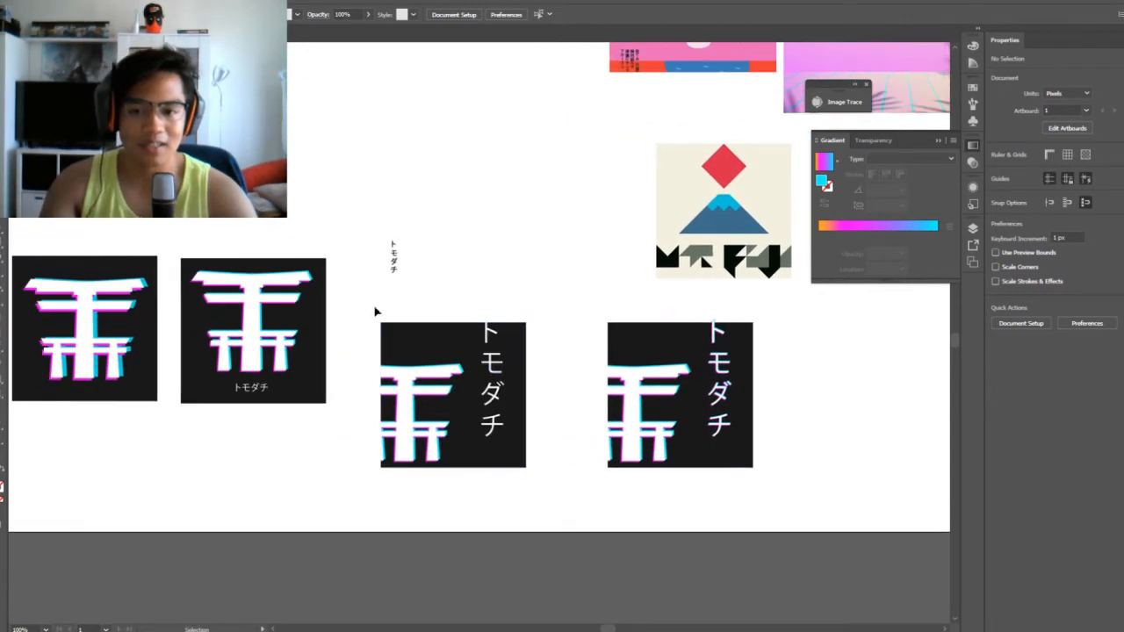
{"action": "left_click_drag", "start_coordinate": [555, 319], "coordinate": [680, 519]}
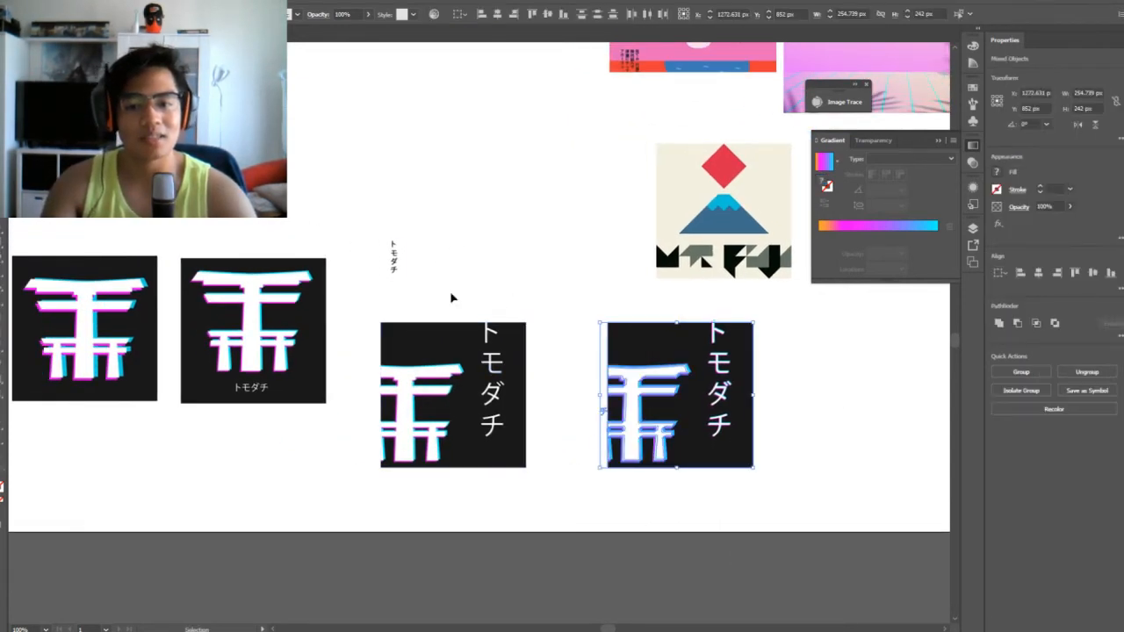
{"action": "left_click_drag", "start_coordinate": [452, 298], "coordinate": [748, 500]}
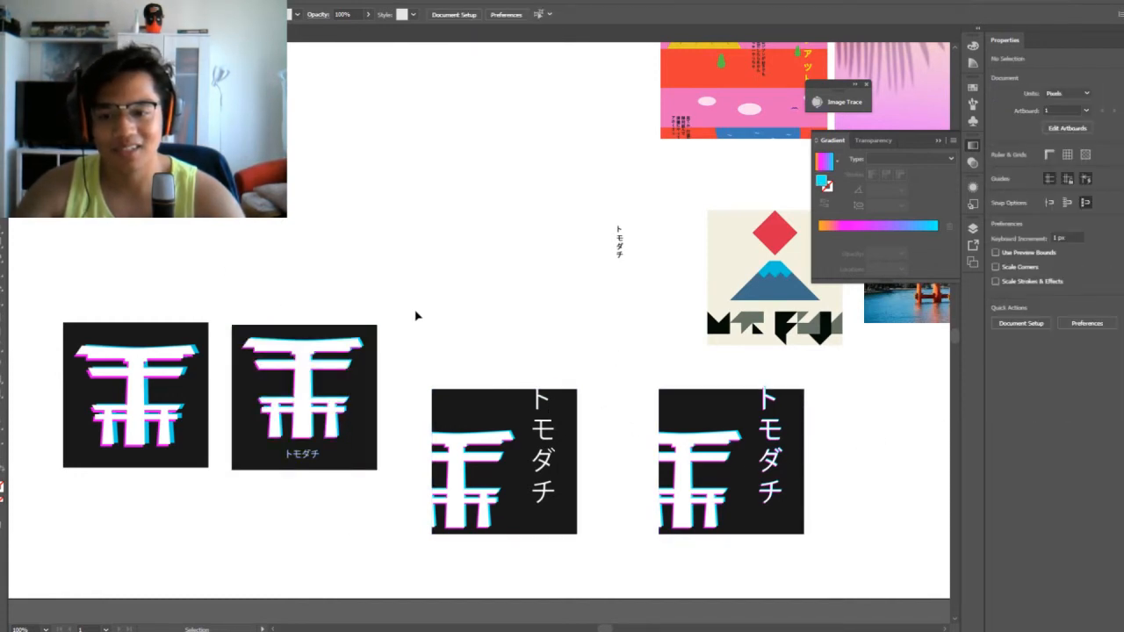
{"action": "left_click_drag", "start_coordinate": [416, 316], "coordinate": [564, 522]}
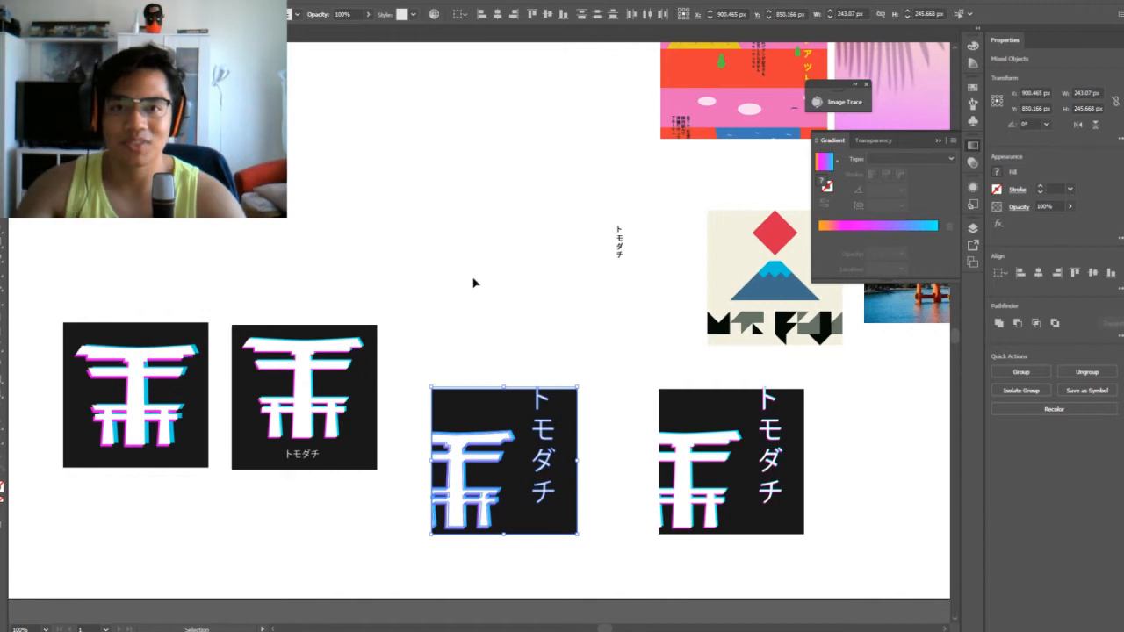
{"action": "left_click", "coordinate": [540, 375]}
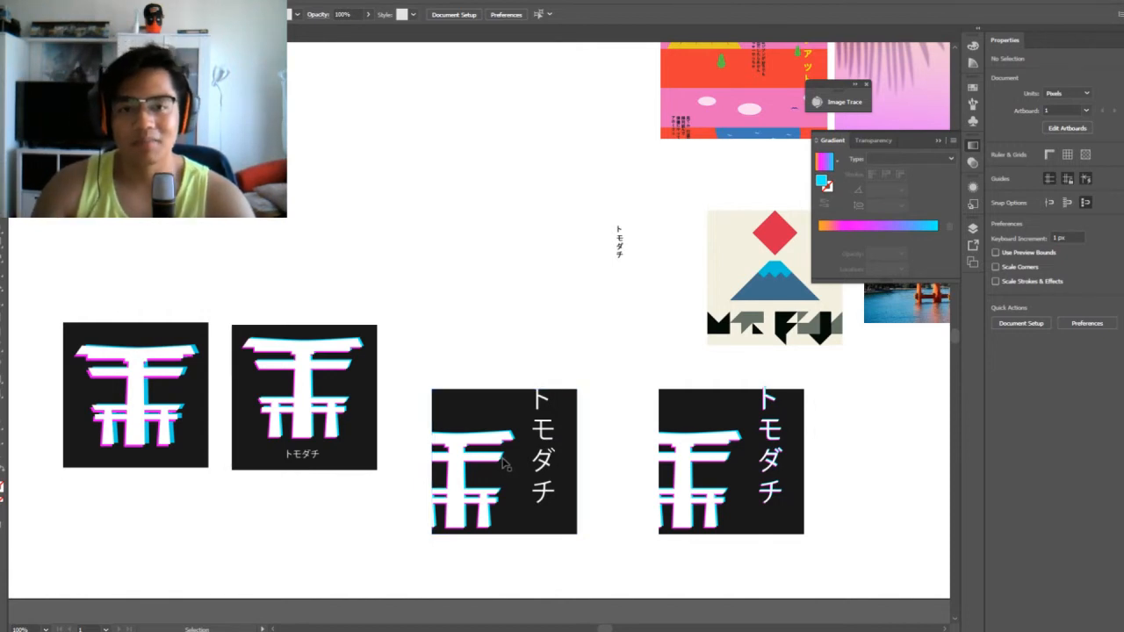
{"action": "left_click_drag", "start_coordinate": [476, 337], "coordinate": [579, 513]}
{"action": "left_click", "coordinate": [514, 360]}
{"action": "left_click_drag", "start_coordinate": [379, 272], "coordinate": [270, 490]}
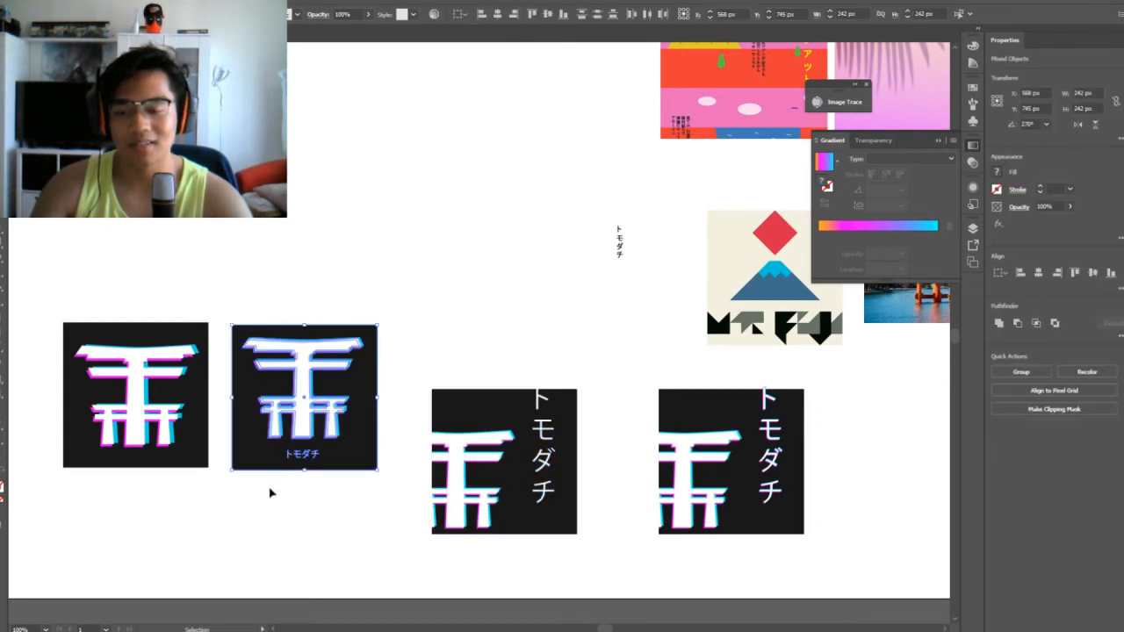
{"action": "left_click", "coordinate": [448, 326]}
{"action": "mouse_move", "coordinate": [414, 243]}
{"action": "left_mouse_down"}
{"action": "mouse_move", "coordinate": [342, 339]}
{"action": "mouse_move", "coordinate": [262, 537]}
{"action": "left_mouse_up"}
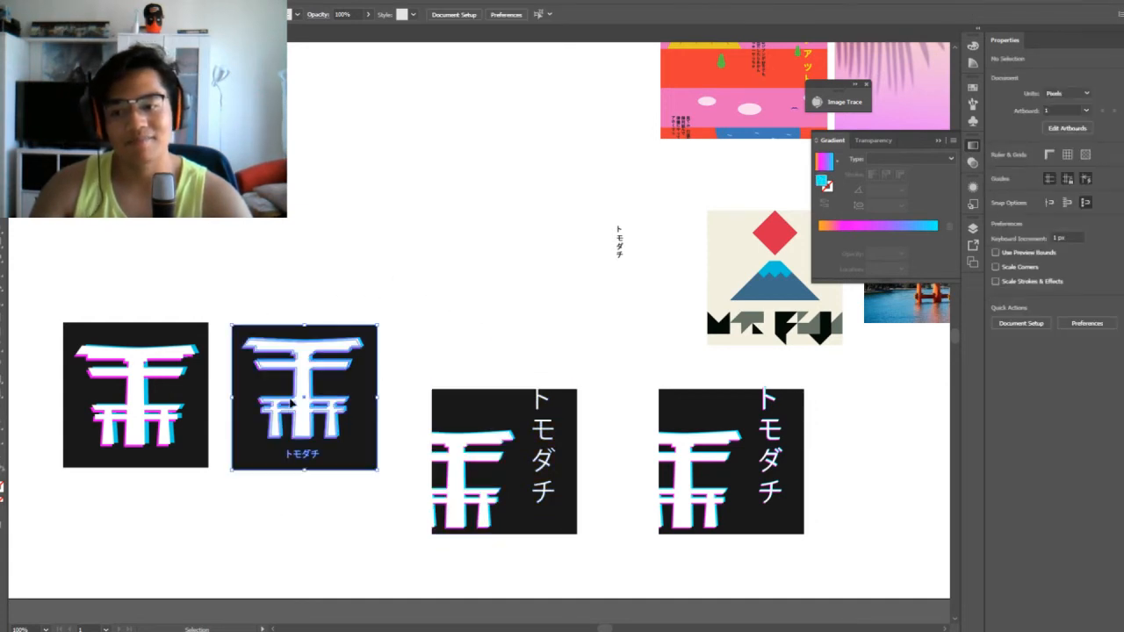
{"action": "left_click_drag", "start_coordinate": [404, 291], "coordinate": [230, 542]}
{"action": "left_click", "coordinate": [381, 311]}
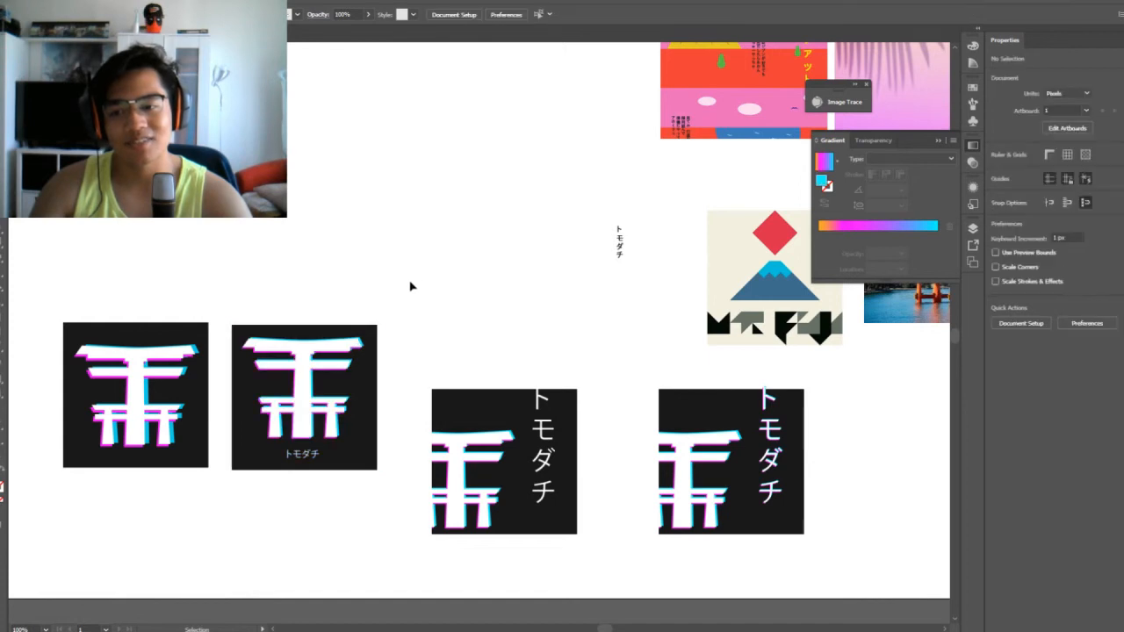
{"action": "mouse_move", "coordinate": [409, 287]}
{"action": "left_mouse_down"}
{"action": "mouse_move", "coordinate": [262, 458]}
{"action": "mouse_move", "coordinate": [268, 465]}
{"action": "left_mouse_up"}
{"action": "left_click", "coordinate": [452, 313]}
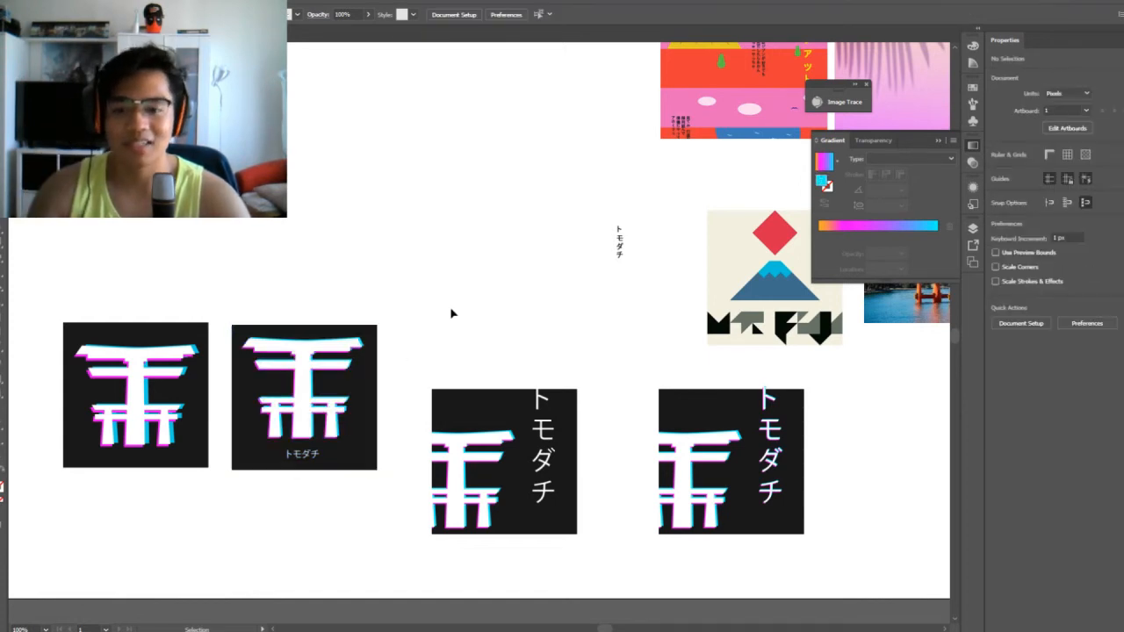
{"action": "left_click_drag", "start_coordinate": [452, 313], "coordinate": [614, 557]}
{"action": "left_click", "coordinate": [612, 517]}
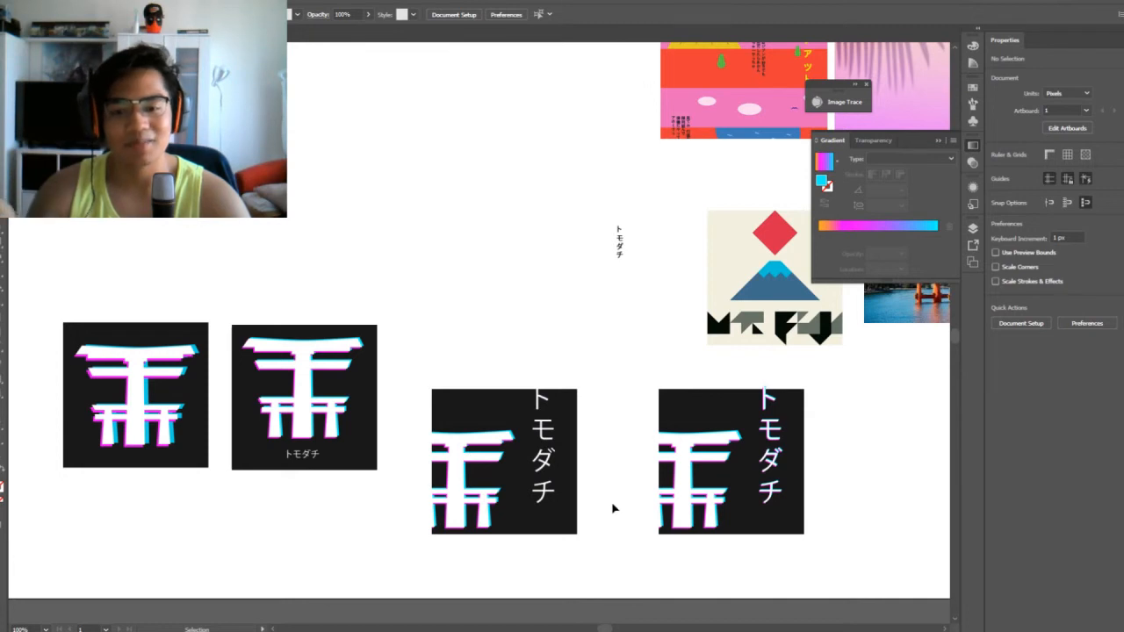
{"action": "left_click_drag", "start_coordinate": [514, 454], "coordinate": [432, 578]}
{"action": "left_click", "coordinate": [566, 332]}
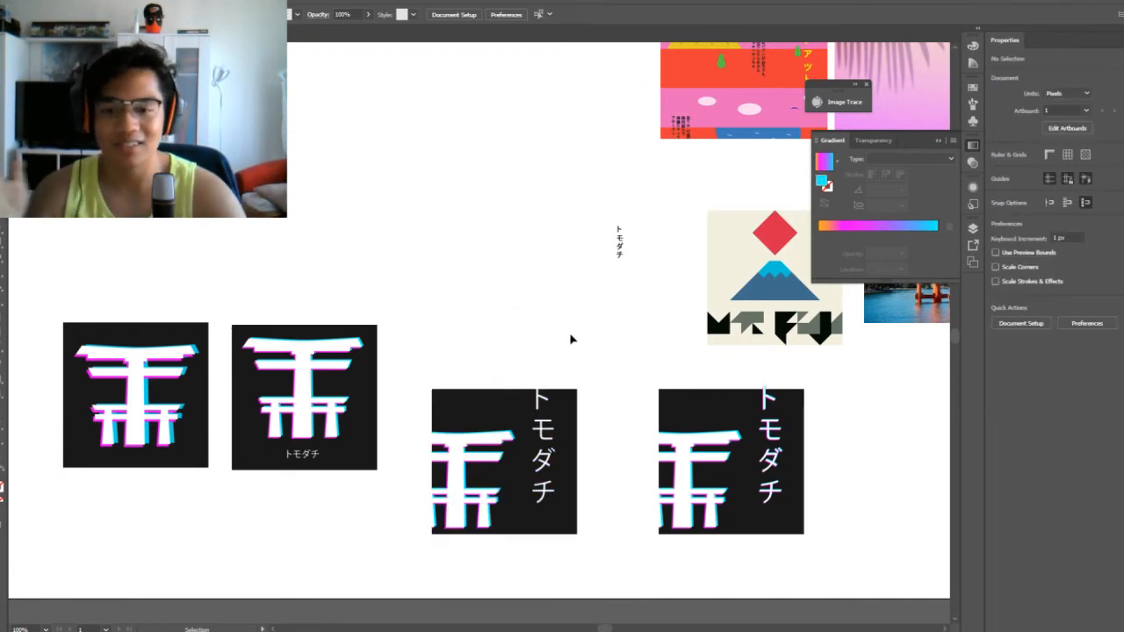
{"action": "left_click_drag", "start_coordinate": [570, 334], "coordinate": [422, 529]}
{"action": "left_click", "coordinate": [597, 326]}
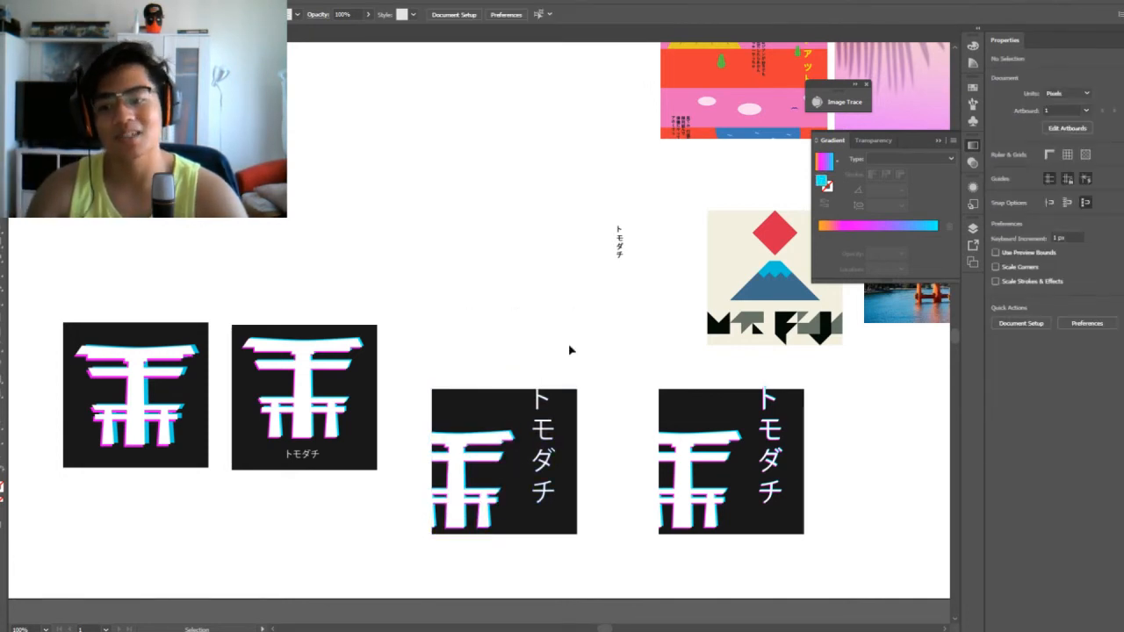
{"action": "left_click_drag", "start_coordinate": [569, 346], "coordinate": [444, 528]}
{"action": "left_click", "coordinate": [581, 314]}
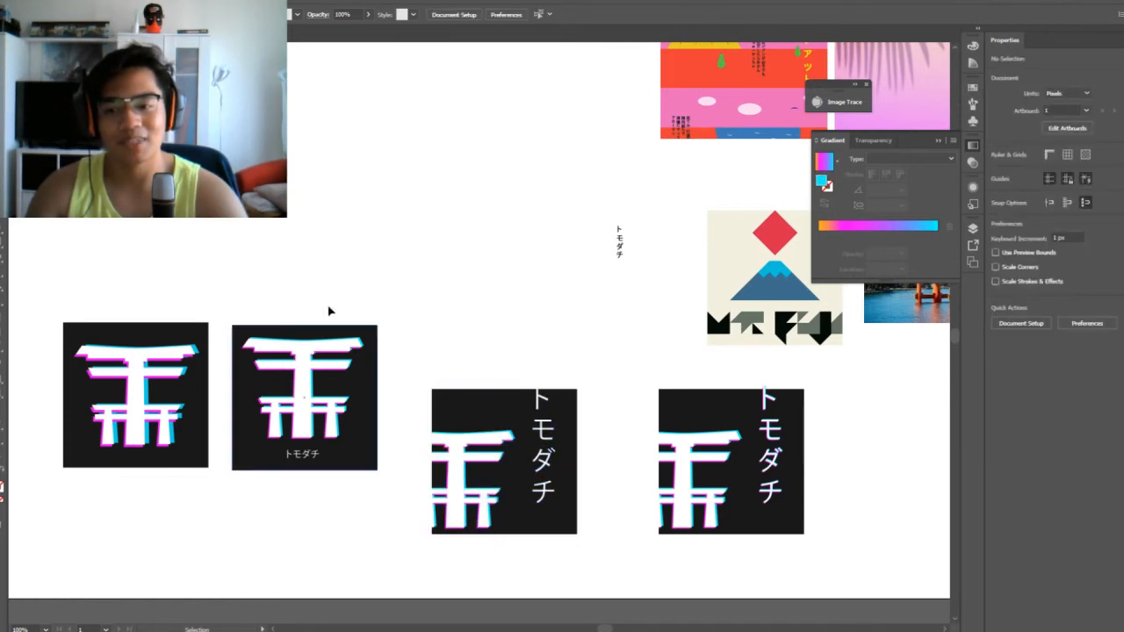
{"action": "left_click_drag", "start_coordinate": [347, 284], "coordinate": [285, 399]}
{"action": "left_click", "coordinate": [351, 259]}
{"action": "left_click", "coordinate": [298, 380]}
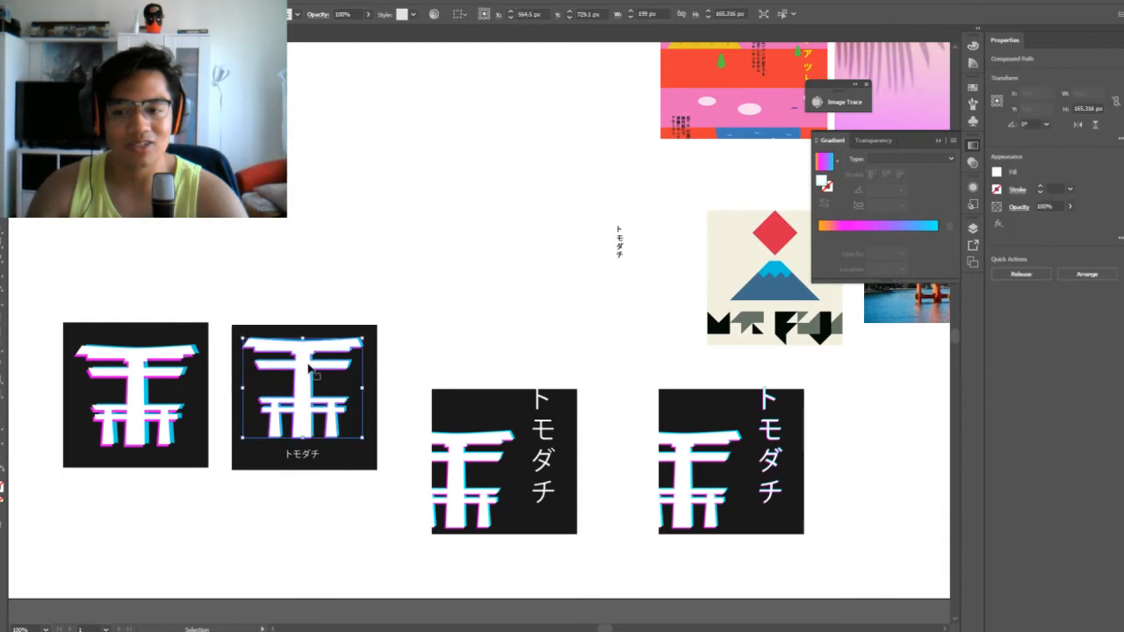
{"action": "left_click", "coordinate": [336, 351]}
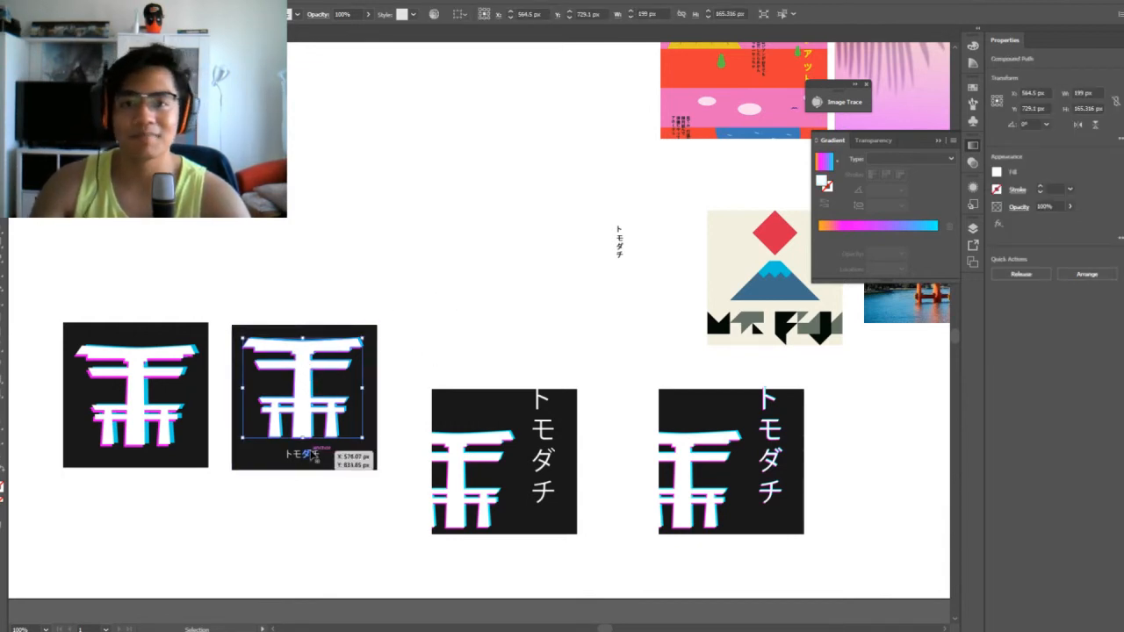
{"action": "left_click", "coordinate": [371, 276]}
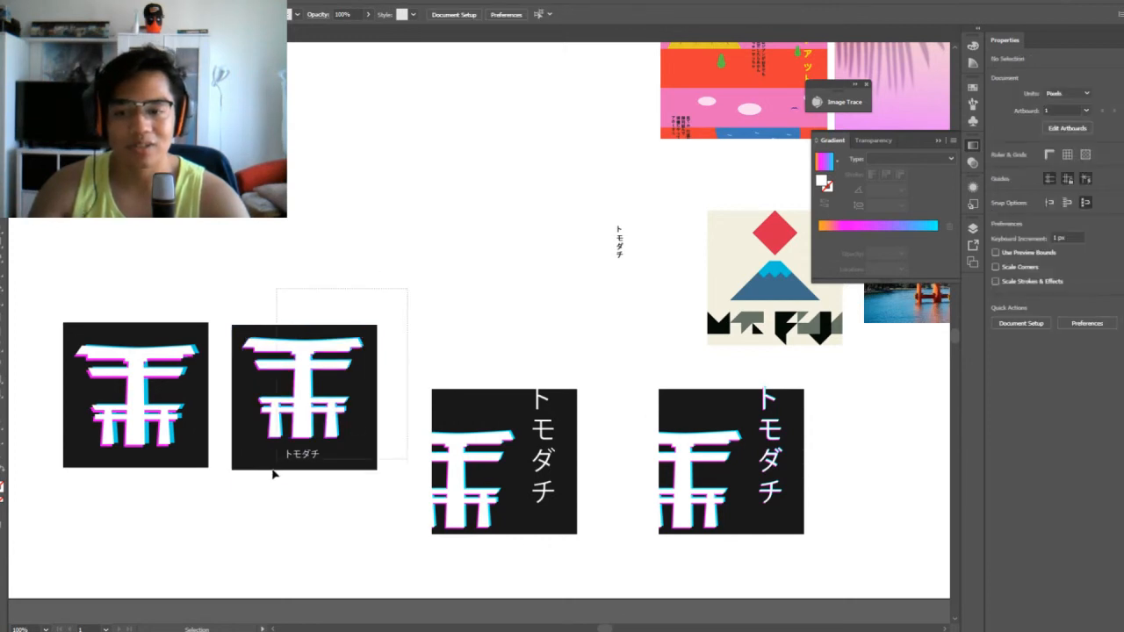
{"action": "left_click_drag", "start_coordinate": [273, 474], "coordinate": [271, 483]}
{"action": "left_click", "coordinate": [353, 252]}
{"action": "left_click_drag", "start_coordinate": [393, 274], "coordinate": [227, 547]}
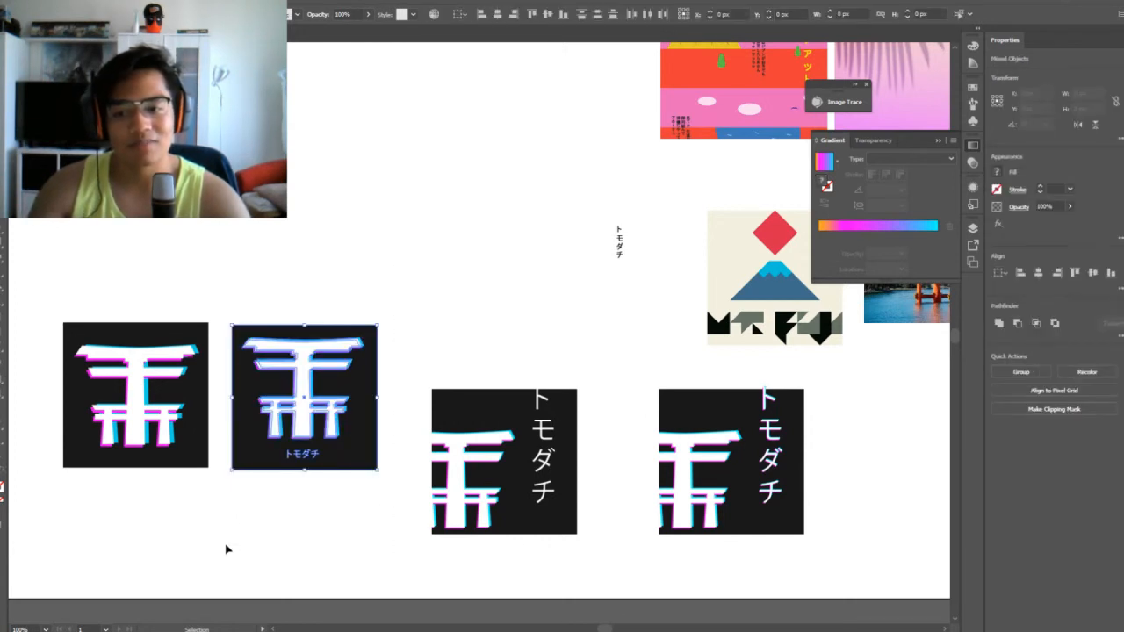
Review the four gate squares together with the reference images, from close up and from afar
{"action": "left_click_drag", "start_coordinate": [383, 272], "coordinate": [541, 341]}
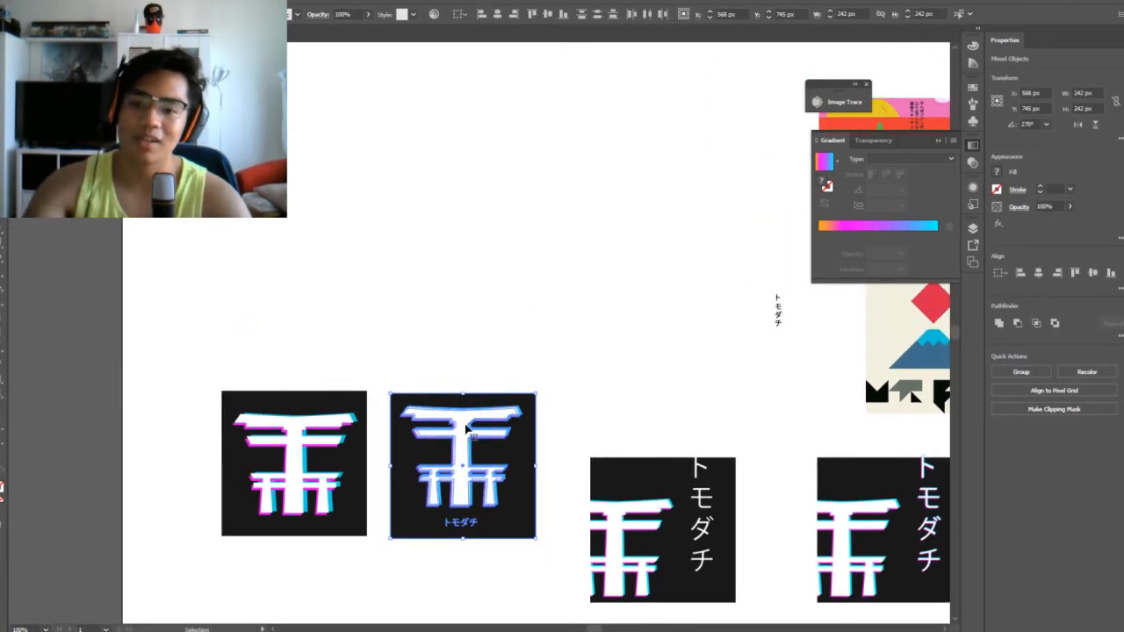
{"action": "left_click_drag", "start_coordinate": [467, 412], "coordinate": [472, 336]}
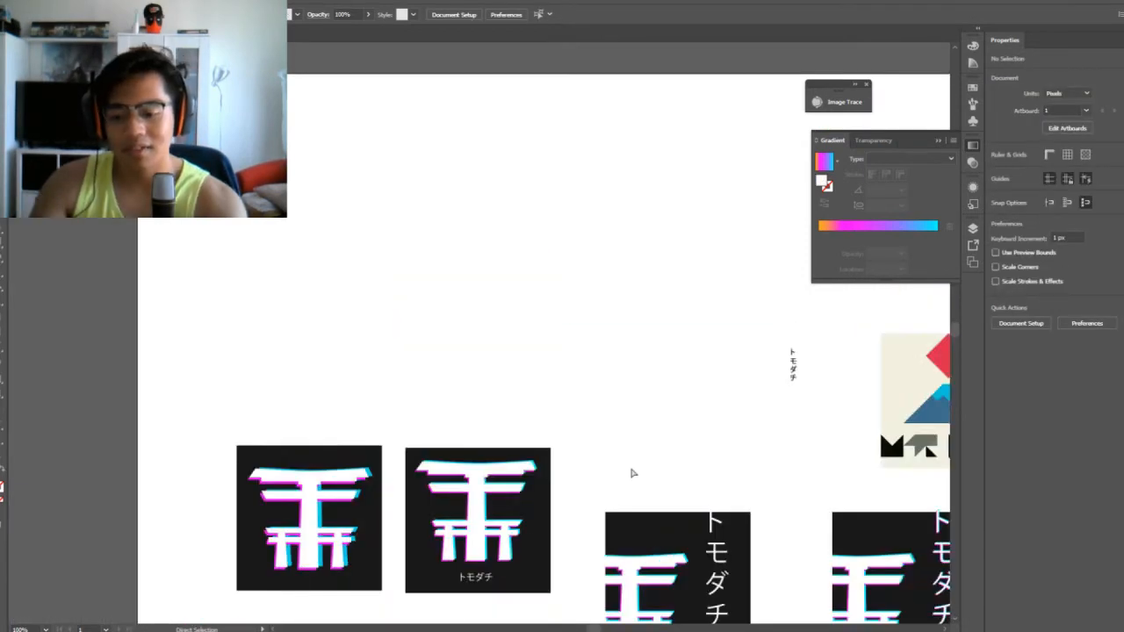
{"action": "key", "text": "ctrl+minus"}
{"action": "key", "text": "ctrl+minus"}
{"action": "key", "text": "ctrl+plus"}
{"action": "key", "text": "ctrl+plus"}
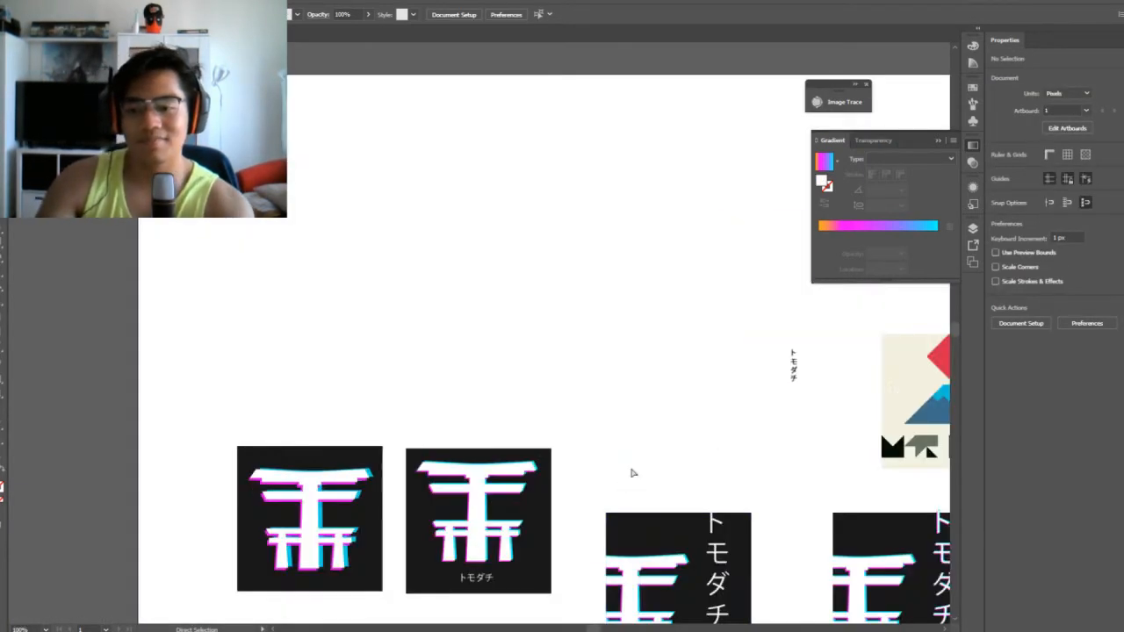
{"action": "key", "text": "ctrl+minus"}
{"action": "key", "text": "ctrl+minus"}
{"action": "key", "text": "ctrl+plus"}
{"action": "key", "text": "ctrl+plus"}
{"action": "key", "text": "ctrl+minus"}
{"action": "key", "text": "v"}
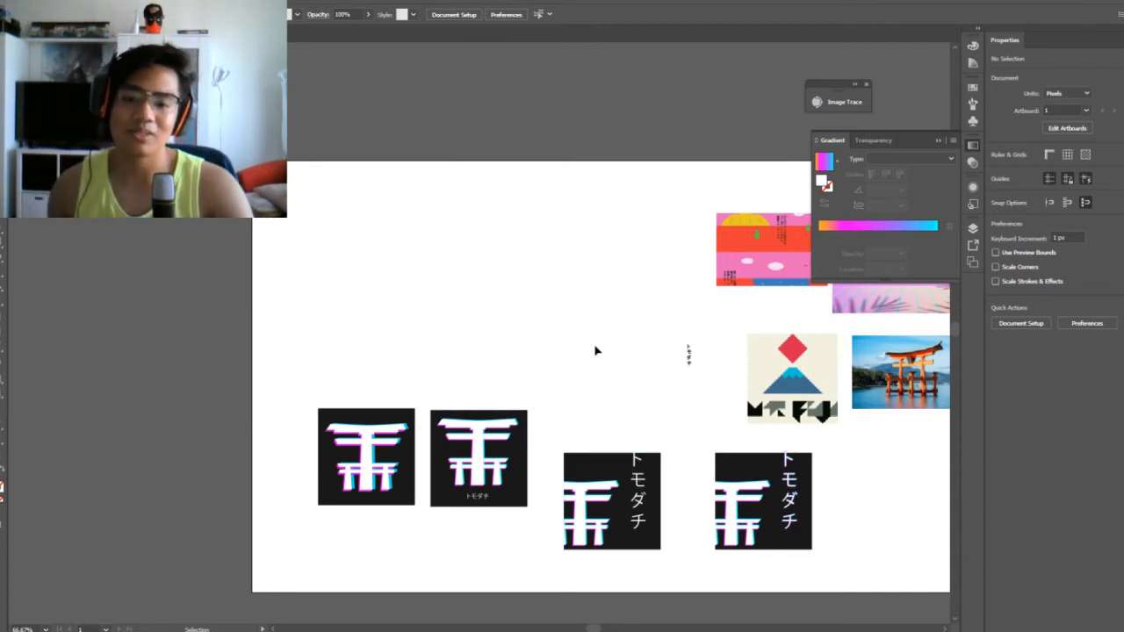
Delete the original gate square that has no トモダチ lettering
{"action": "key", "text": "ctrl+equal"}
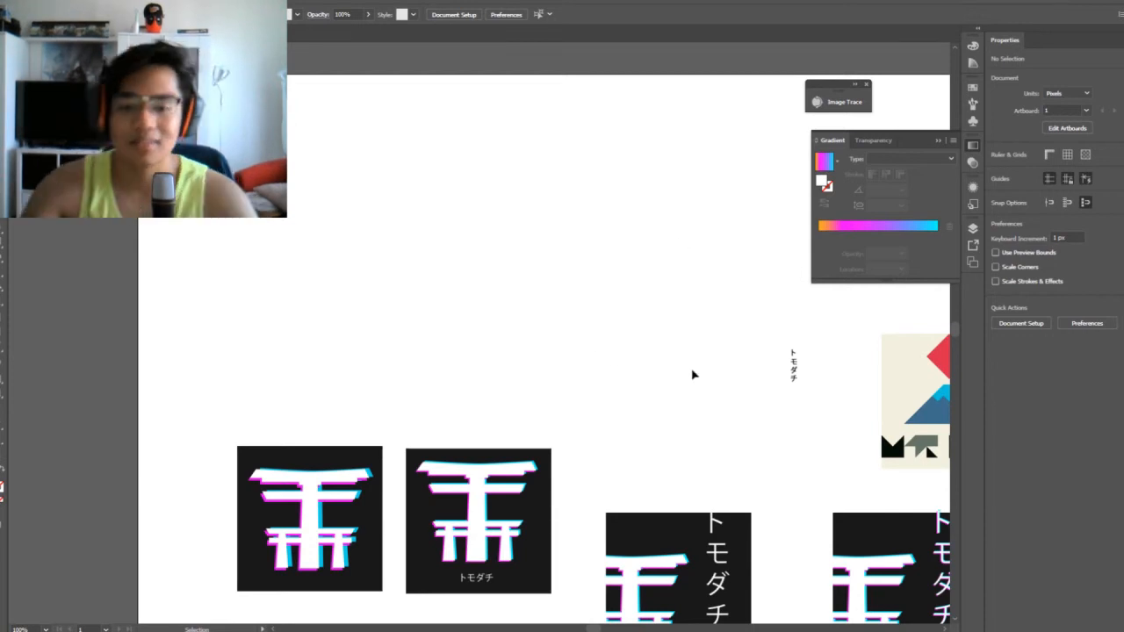
{"action": "left_click_drag", "start_coordinate": [685, 373], "coordinate": [391, 220]}
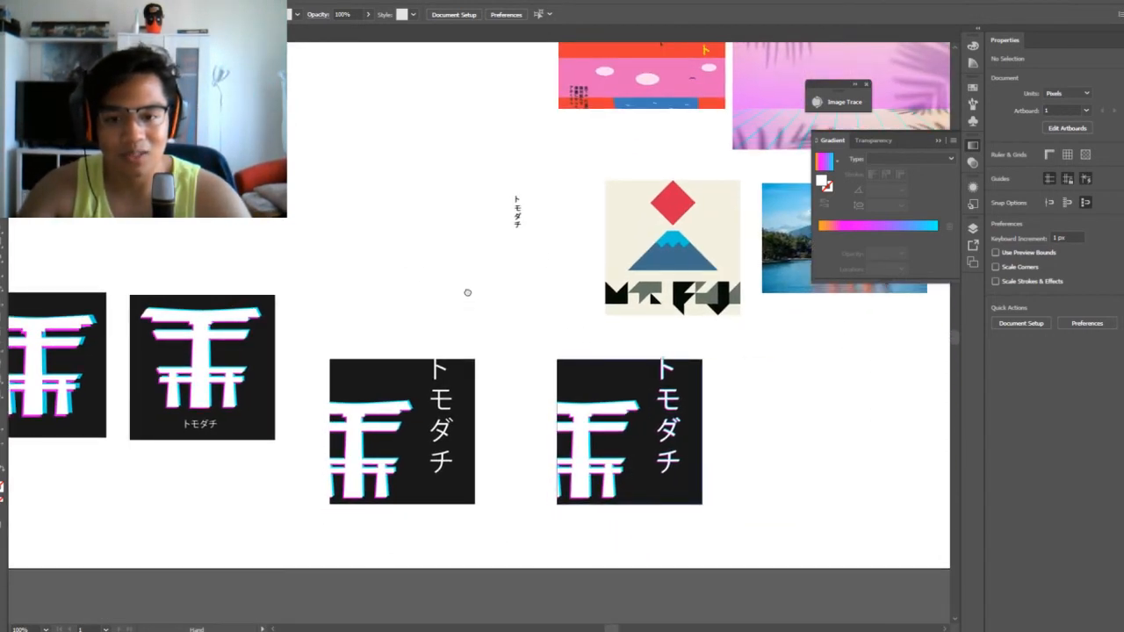
{"action": "left_click_drag", "start_coordinate": [468, 293], "coordinate": [560, 306]}
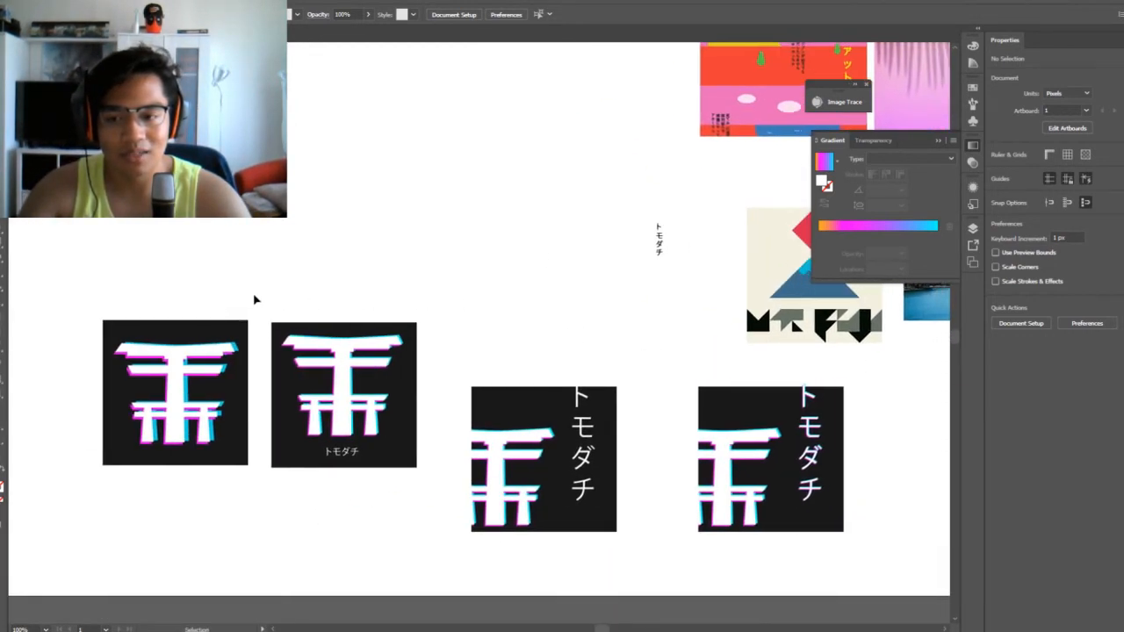
{"action": "left_click_drag", "start_coordinate": [145, 533], "coordinate": [146, 534]}
{"action": "key", "text": "Delete"}
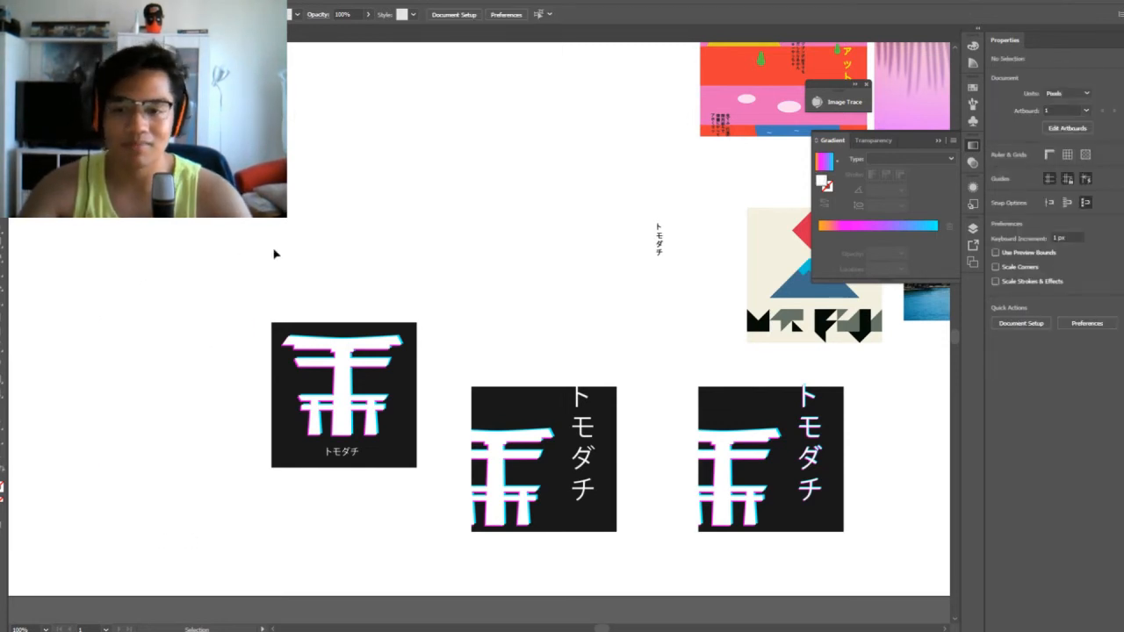
Line up the horizontal-lettering square with the two vertical-lettering squares and space all three evenly in one row
{"action": "left_click_drag", "start_coordinate": [358, 413], "coordinate": [360, 412]}
{"action": "left_click_drag", "start_coordinate": [342, 355], "coordinate": [379, 425]}
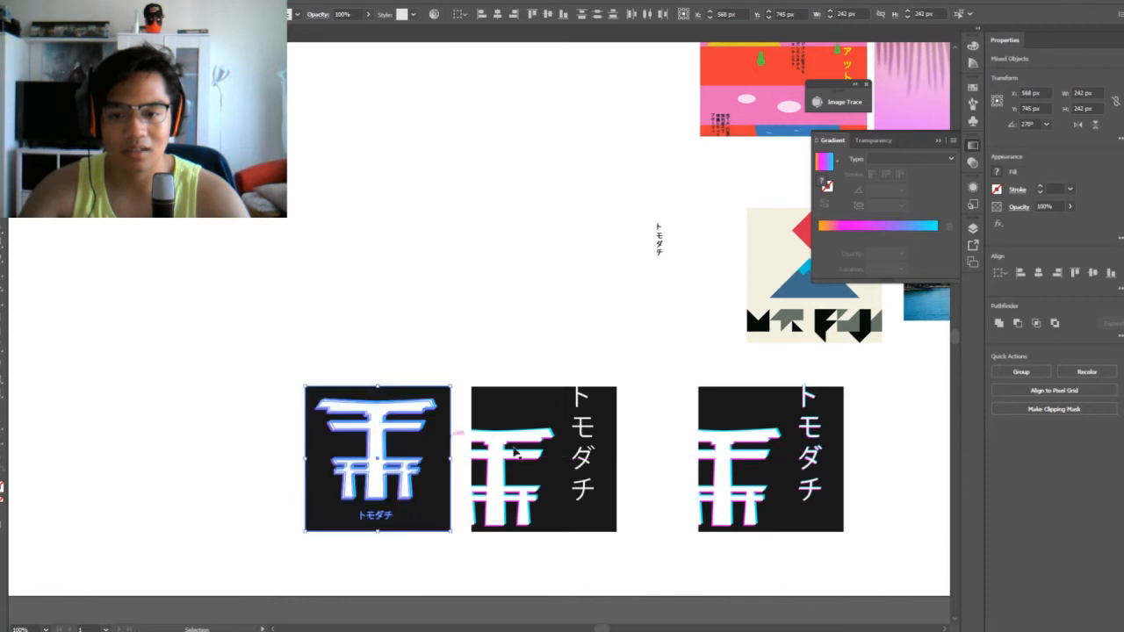
{"action": "left_click_drag", "start_coordinate": [840, 495], "coordinate": [751, 496]}
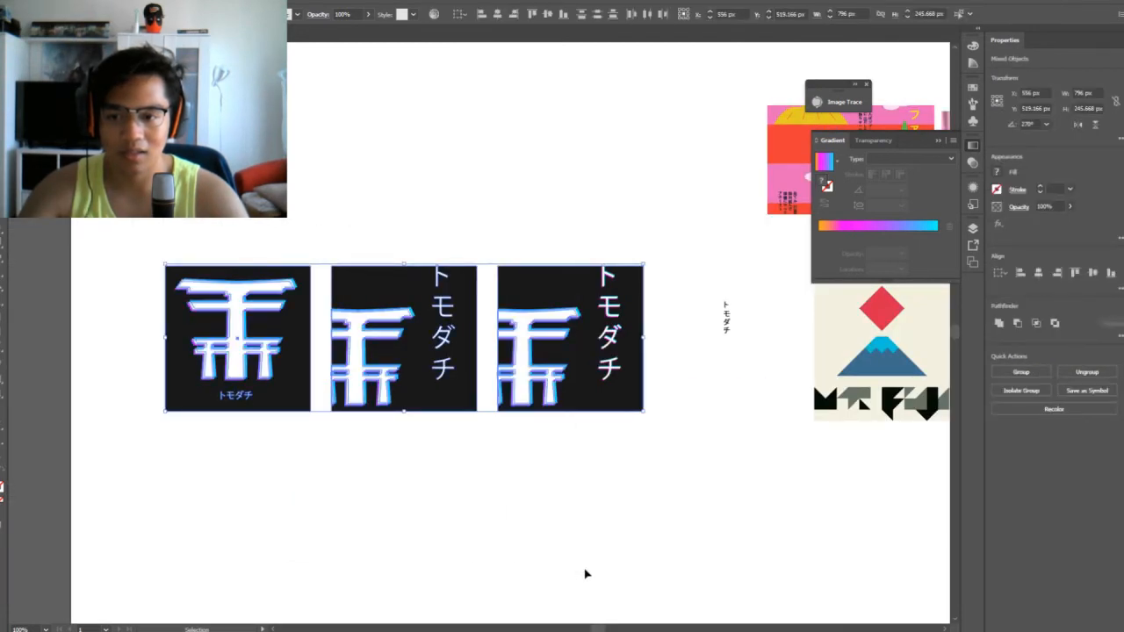
Move the whole row of three gate squares slightly down and to the left on the artboard
{"action": "left_click", "coordinate": [578, 566]}
{"action": "left_click_drag", "start_coordinate": [647, 185], "coordinate": [141, 541]}
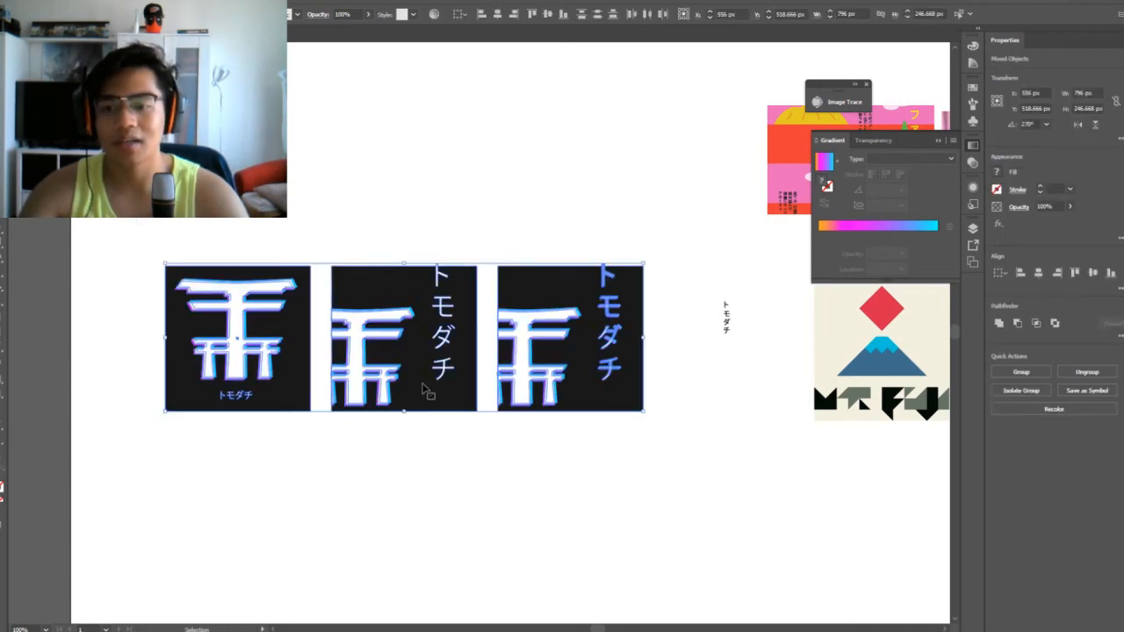
{"action": "left_click_drag", "start_coordinate": [440, 360], "coordinate": [407, 419]}
{"action": "left_click", "coordinate": [610, 494]}
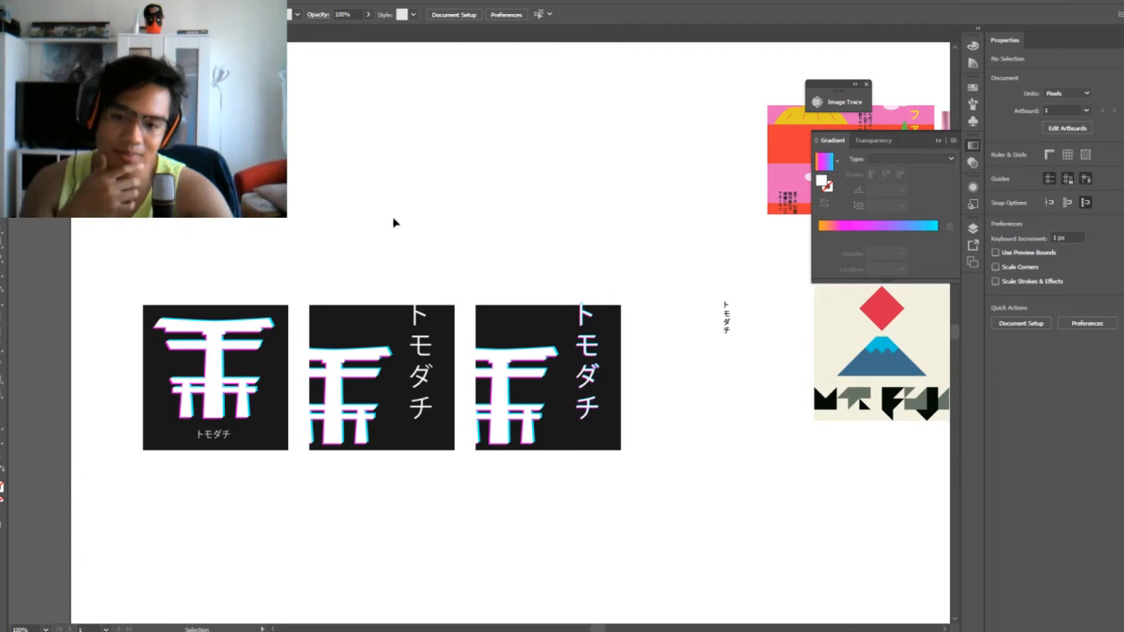
{"action": "left_click_drag", "start_coordinate": [392, 221], "coordinate": [467, 518]}
{"action": "left_click_drag", "start_coordinate": [364, 244], "coordinate": [445, 479]}
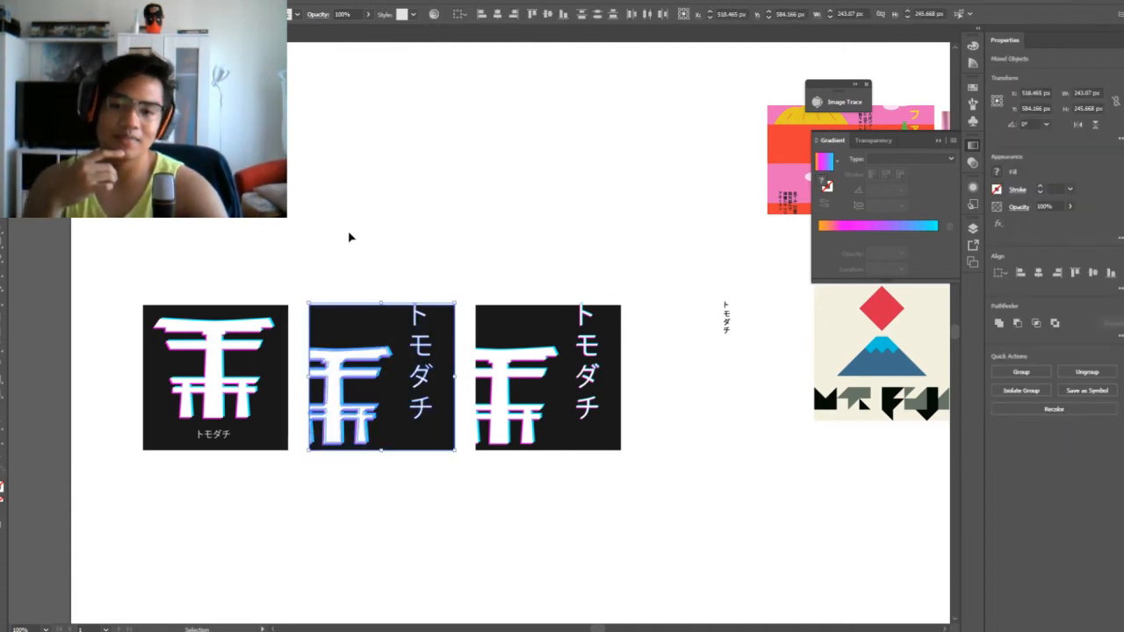
{"action": "left_click_drag", "start_coordinate": [365, 221], "coordinate": [469, 563]}
{"action": "left_click_drag", "start_coordinate": [309, 244], "coordinate": [438, 564]}
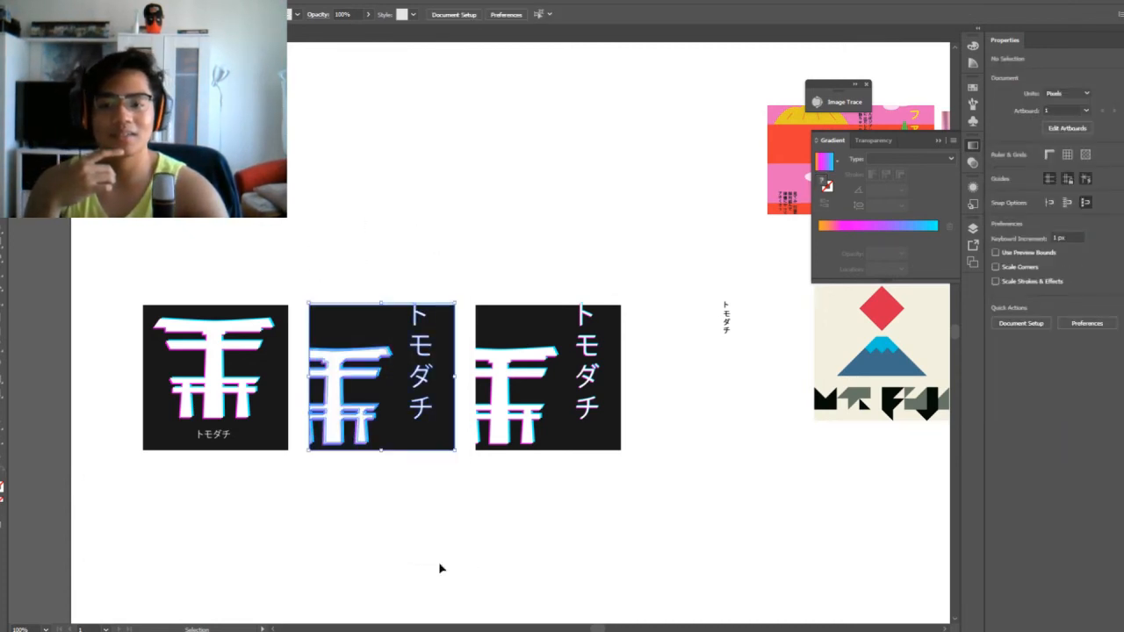
{"action": "left_click_drag", "start_coordinate": [375, 259], "coordinate": [497, 579]}
{"action": "left_click_drag", "start_coordinate": [523, 235], "coordinate": [635, 562]}
{"action": "left_click_drag", "start_coordinate": [523, 228], "coordinate": [638, 457]}
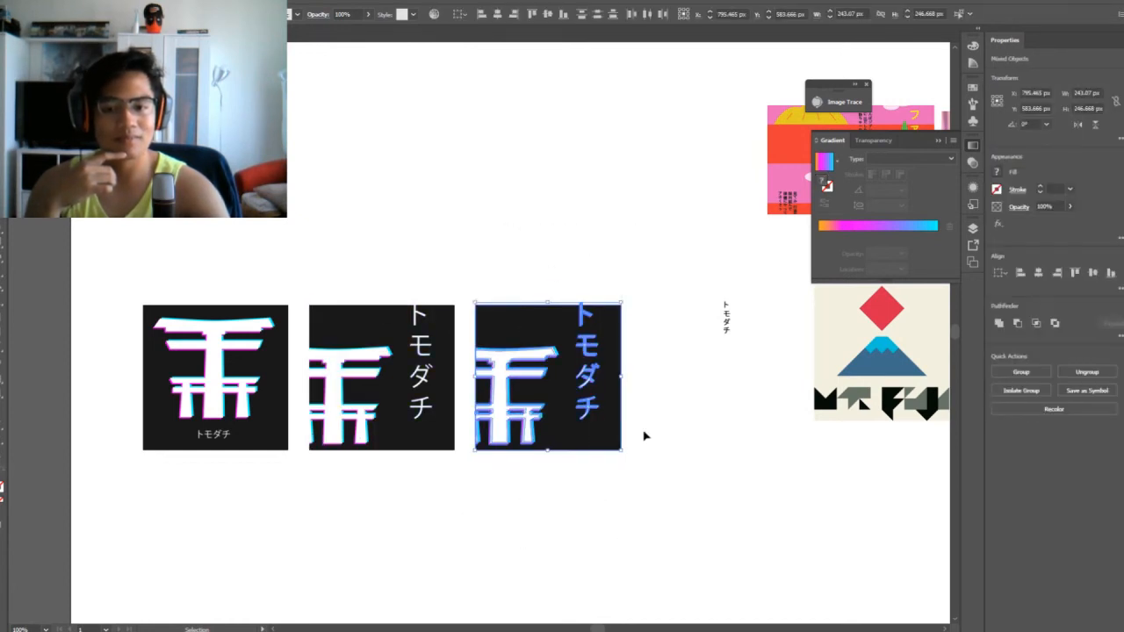
{"action": "left_click", "coordinate": [645, 430]}
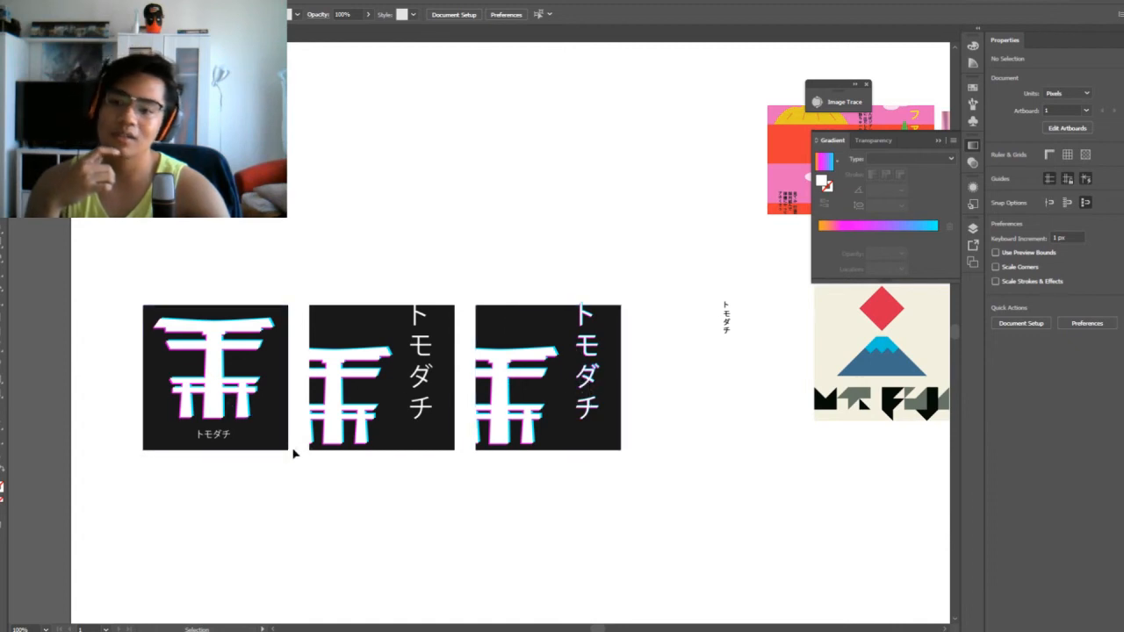
{"action": "left_click_drag", "start_coordinate": [276, 504], "coordinate": [181, 258]}
{"action": "left_click", "coordinate": [200, 243]}
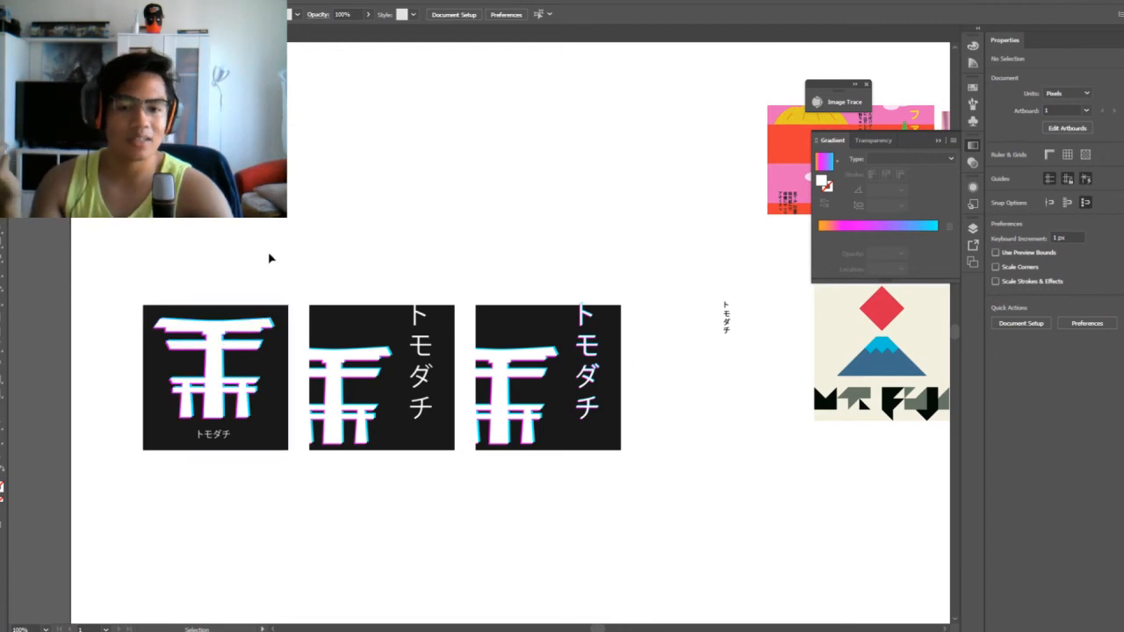
{"action": "mouse_move", "coordinate": [176, 224]}
{"action": "left_mouse_down"}
{"action": "mouse_move", "coordinate": [672, 544]}
{"action": "mouse_move", "coordinate": [349, 300]}
{"action": "mouse_move", "coordinate": [196, 226]}
{"action": "left_mouse_up"}
{"action": "left_click", "coordinate": [672, 543]}
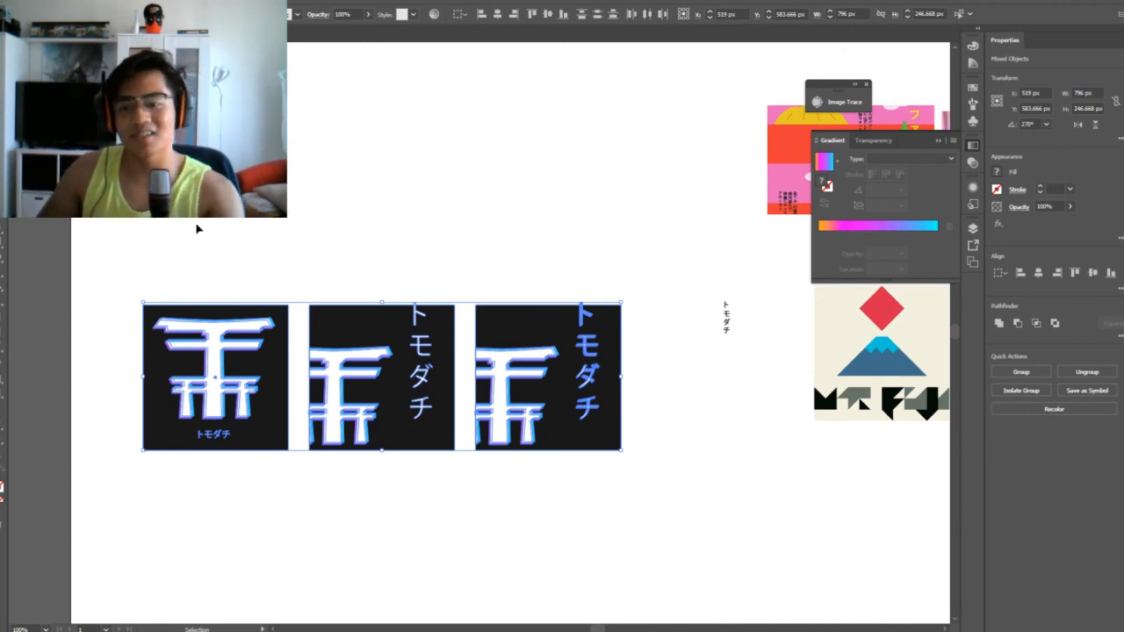
{"action": "left_click", "coordinate": [286, 227]}
{"action": "left_click_drag", "start_coordinate": [328, 247], "coordinate": [406, 565]}
{"action": "left_click", "coordinate": [446, 219]}
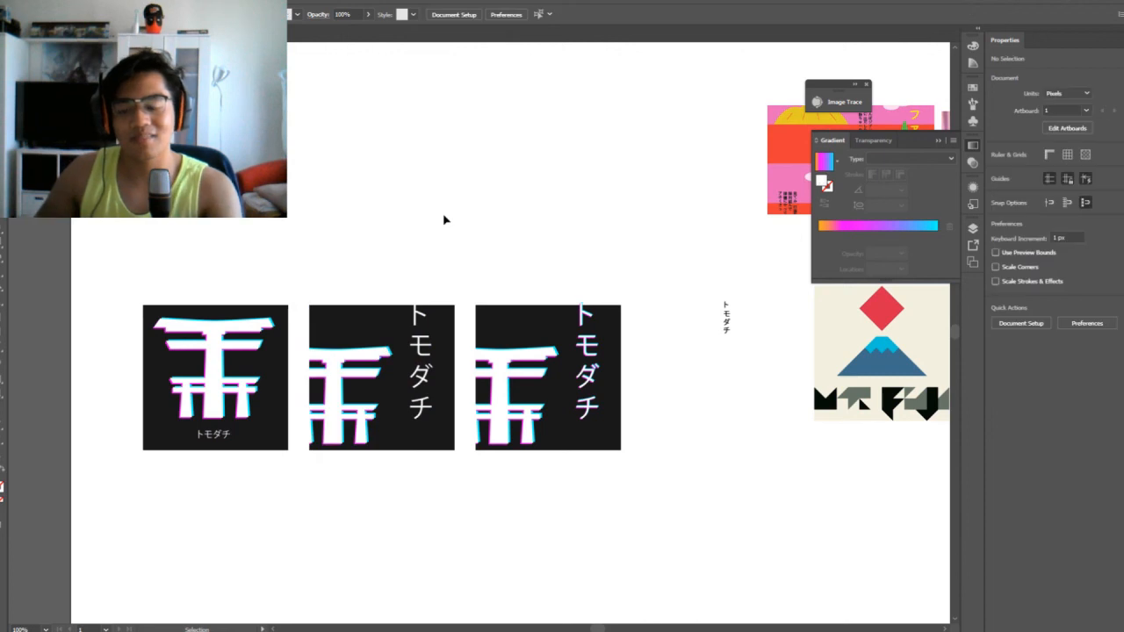